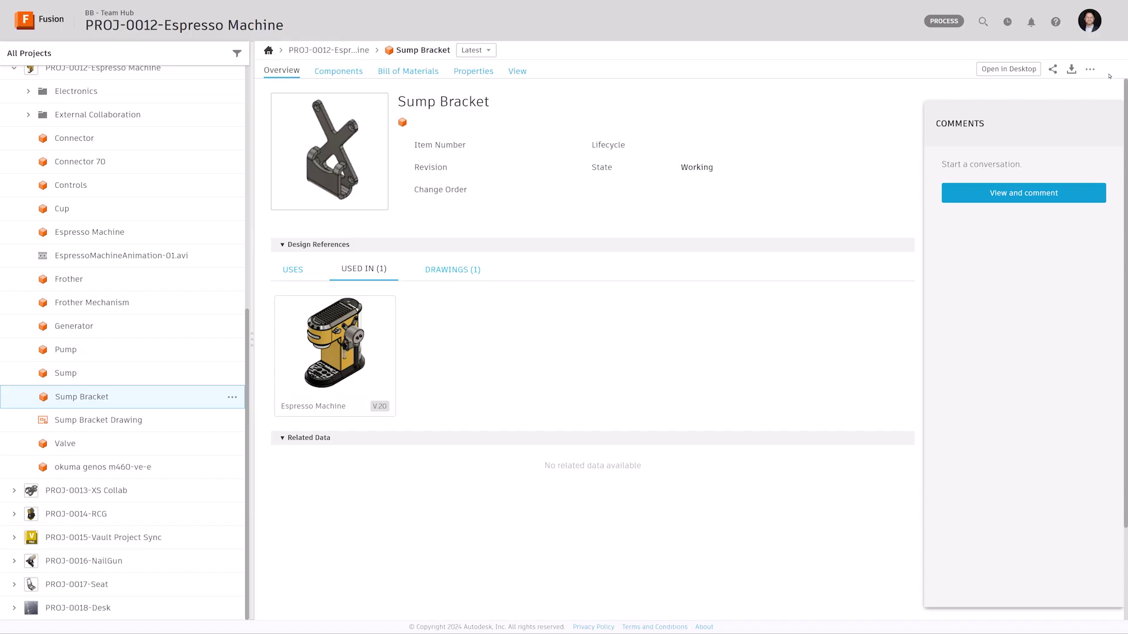
- Copy Sump Bracket, including its drawing, into the Mixed CAD Collaboration DEMO project
click(1090, 69)
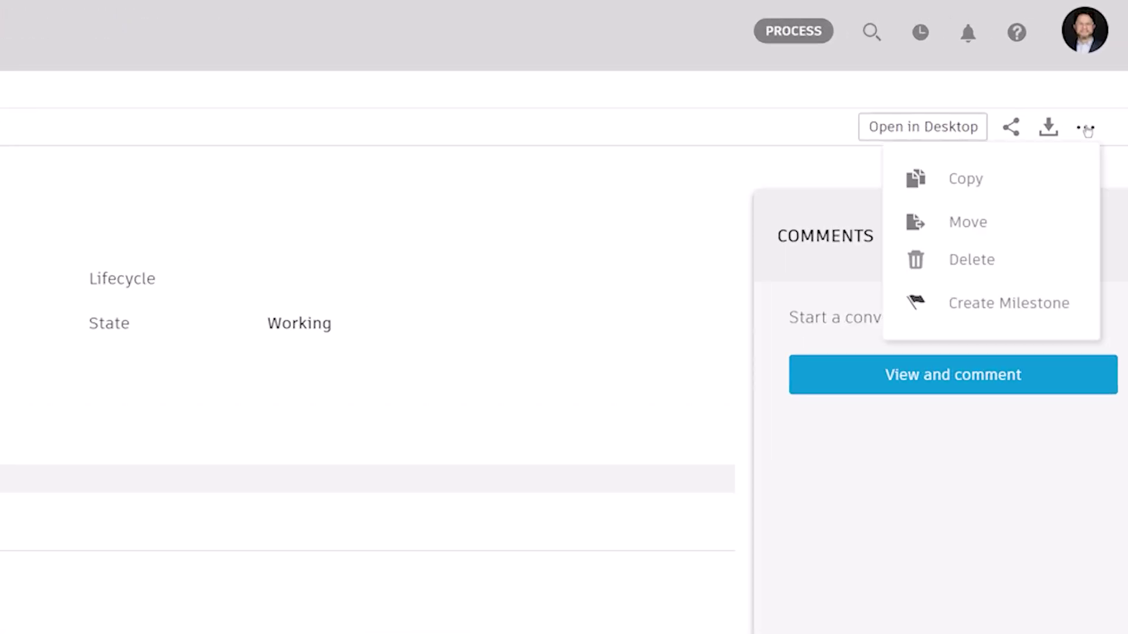
click(1043, 182)
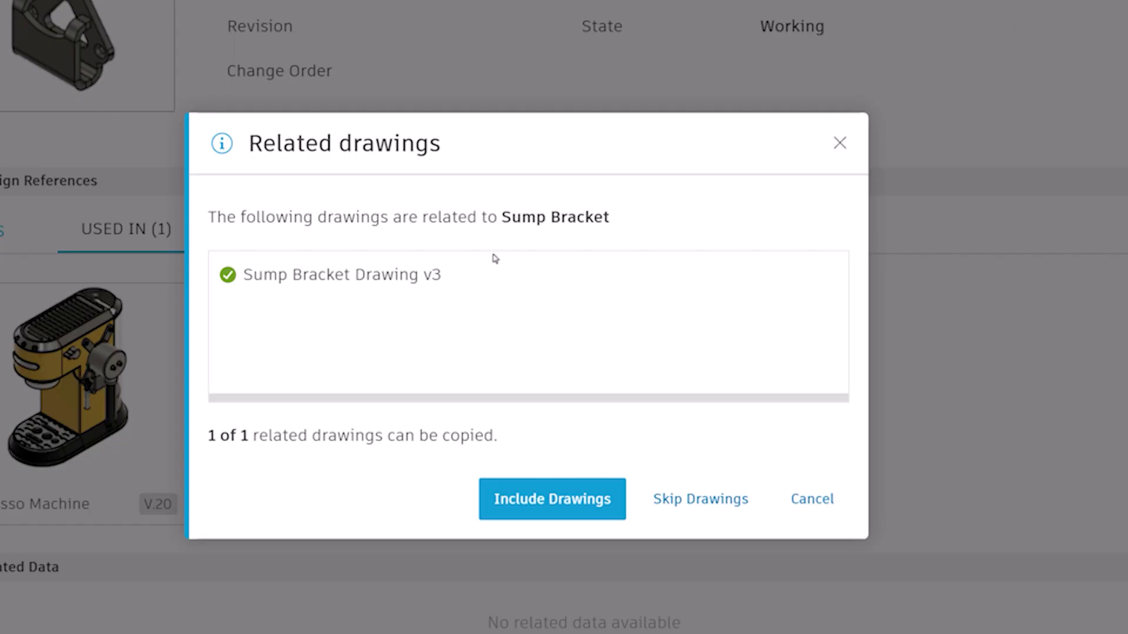
click(606, 515)
click(393, 96)
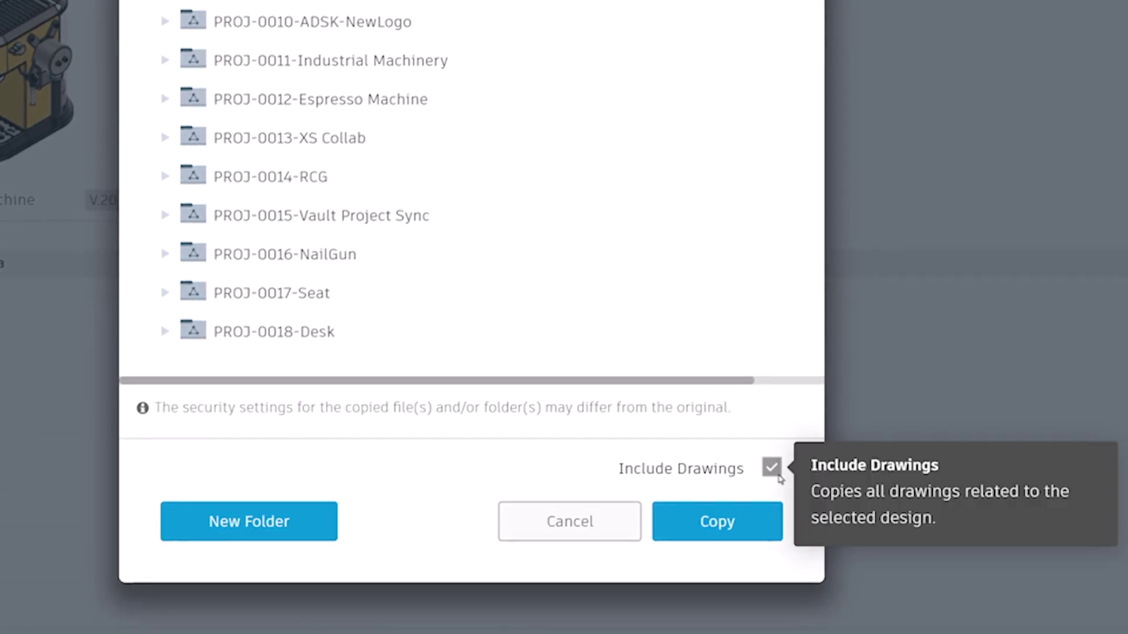
click(752, 525)
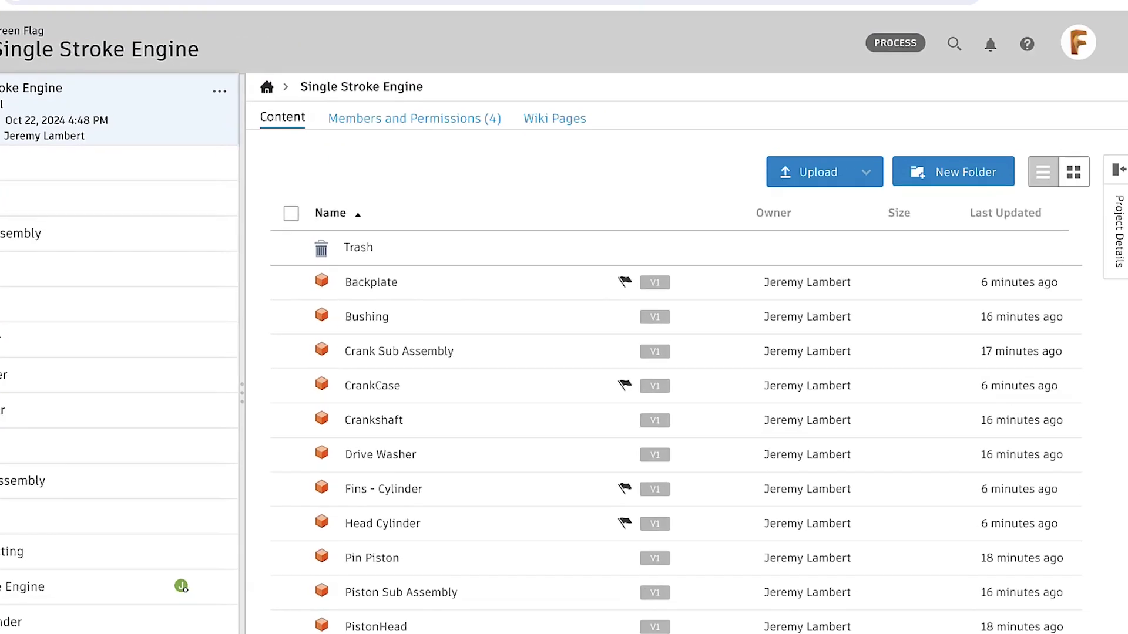
- Go to the team's Admin Item Numbering settings and start a new scheme
click(1113, 43)
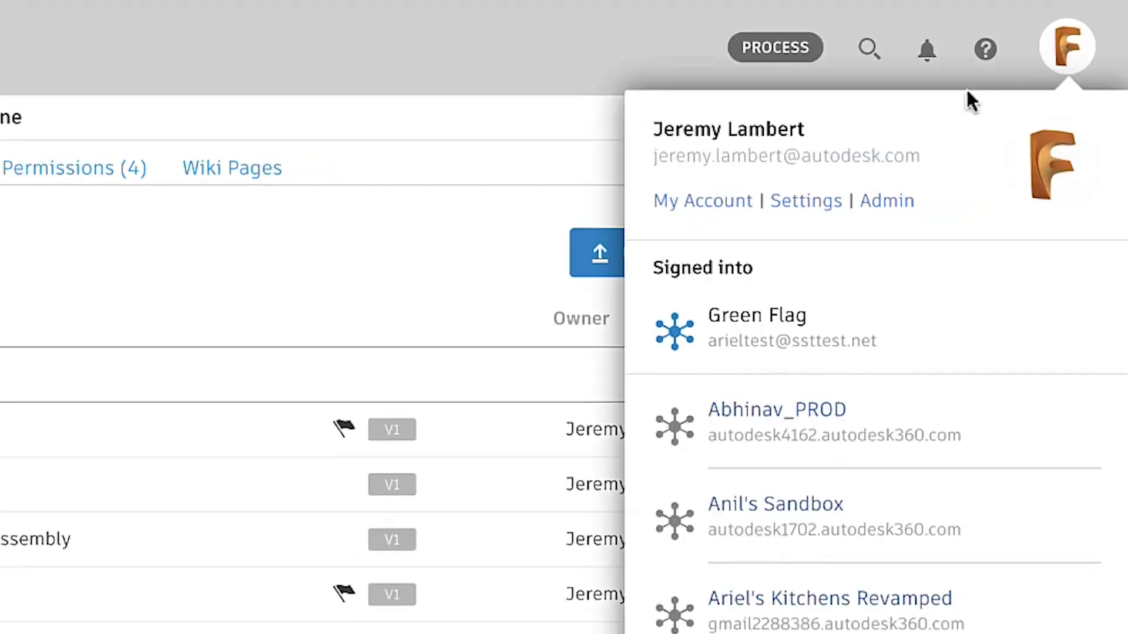
click(874, 209)
click(395, 143)
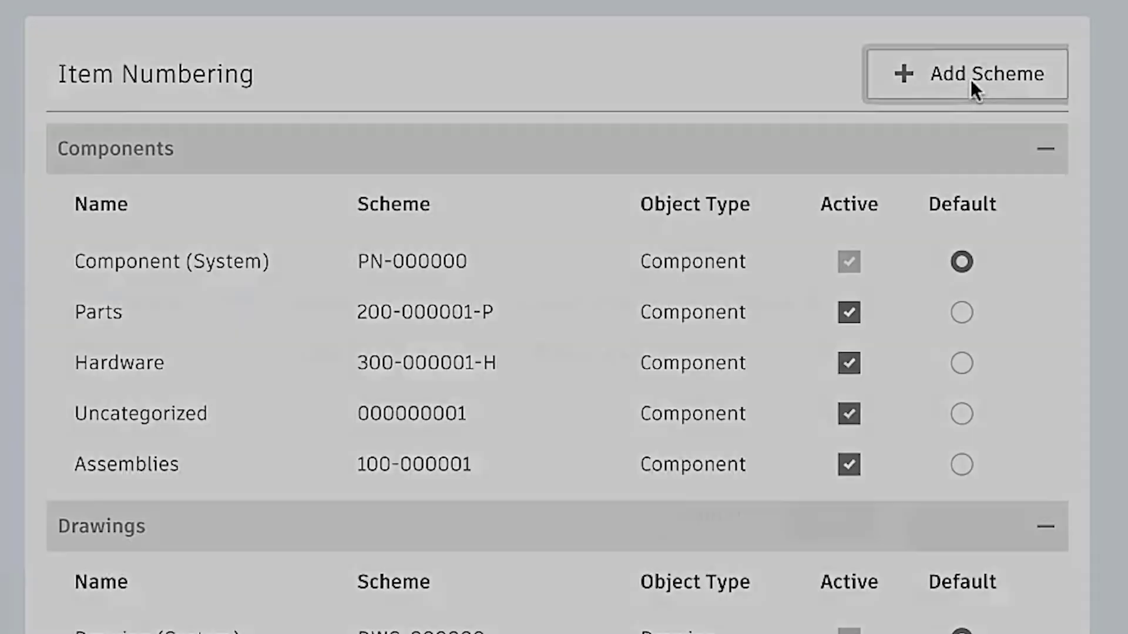
click(972, 85)
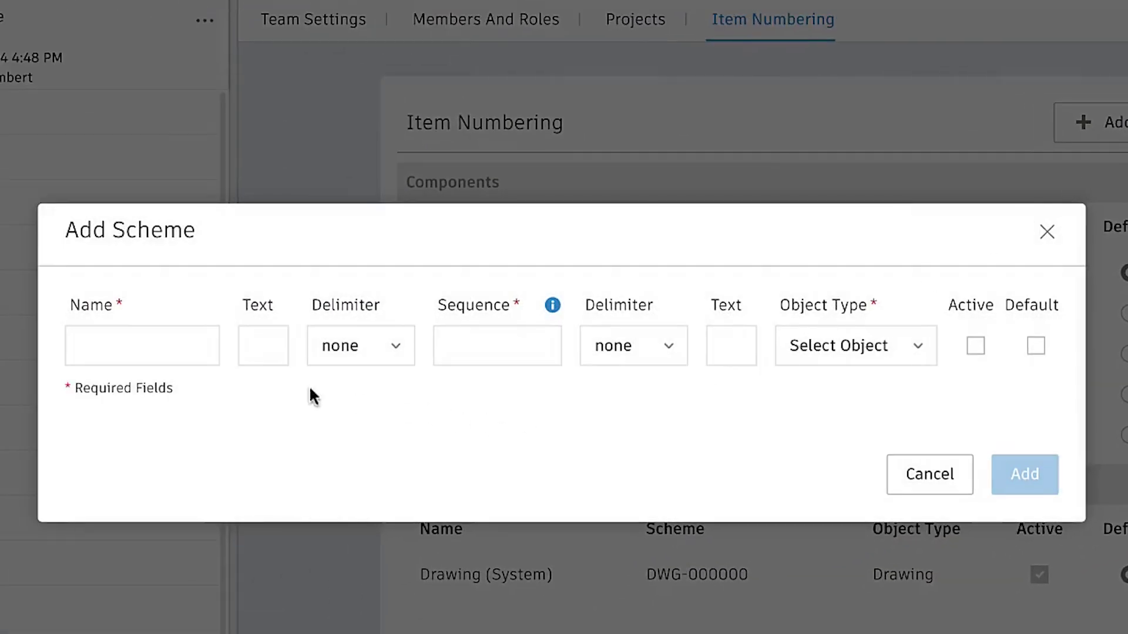
- Enter the 400 prefix, 000001 sequence and dash separators for the scheme
key(Tab)
text(4)
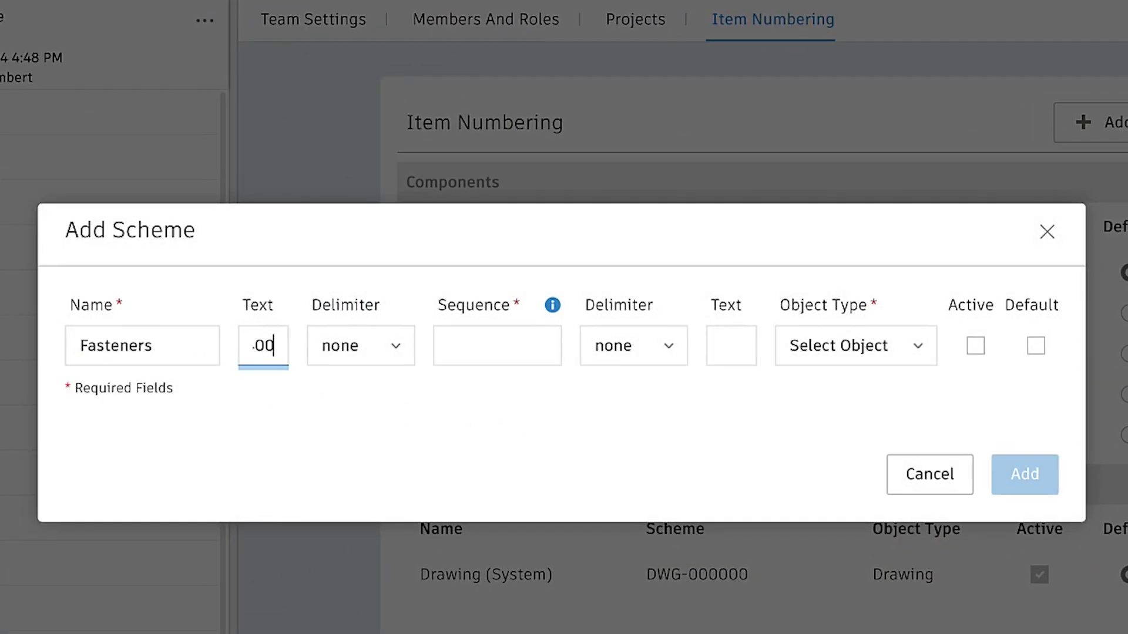
click(366, 371)
click(355, 447)
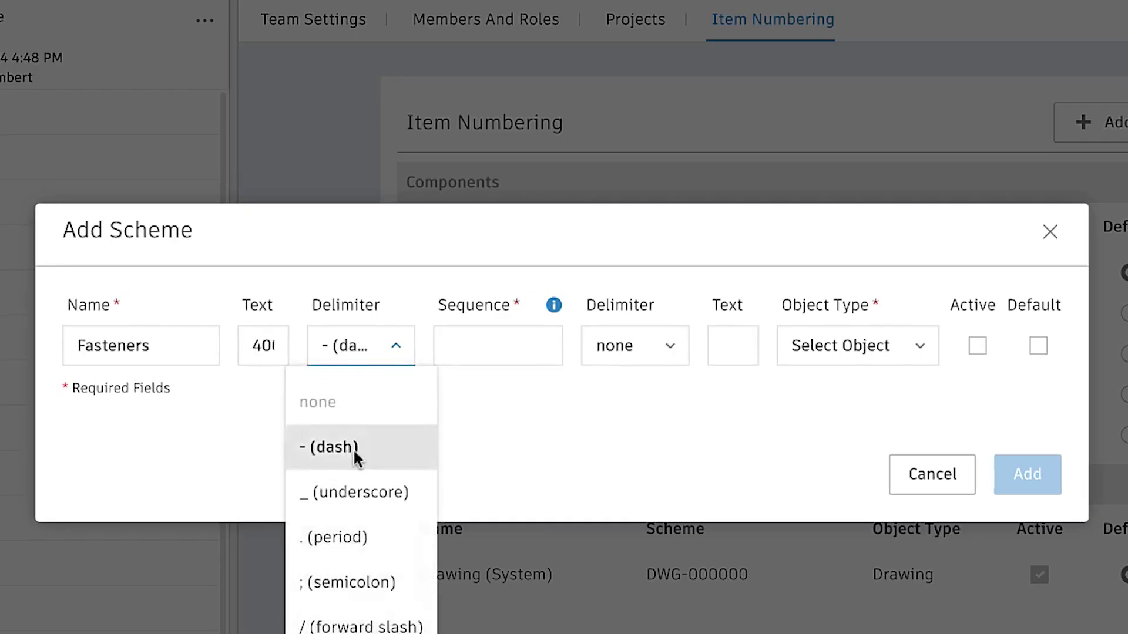
key(Tab)
text(00)
click(650, 353)
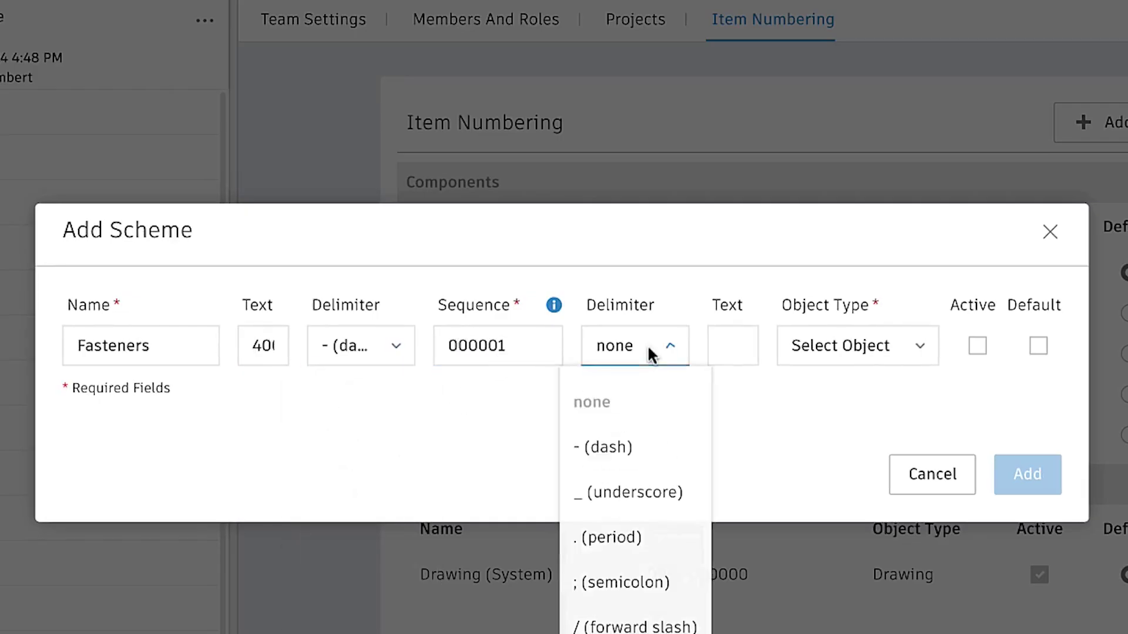
click(611, 446)
- Add suffix F, apply it to Components, mark it Active, and add the Fasteners scheme
click(751, 357)
click(860, 347)
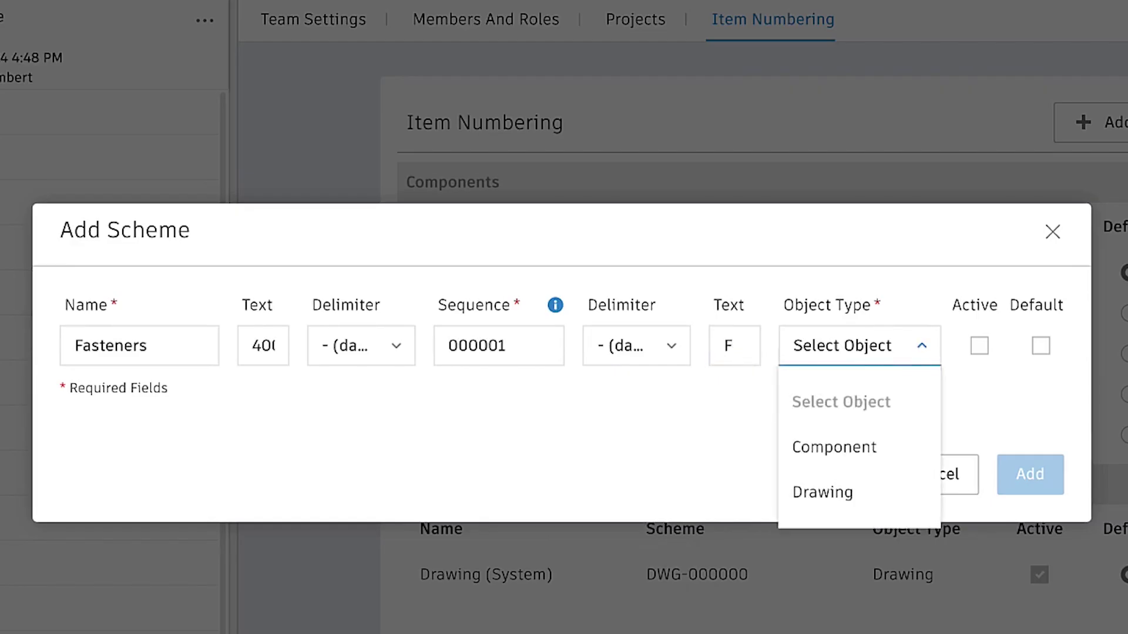
click(834, 445)
click(979, 347)
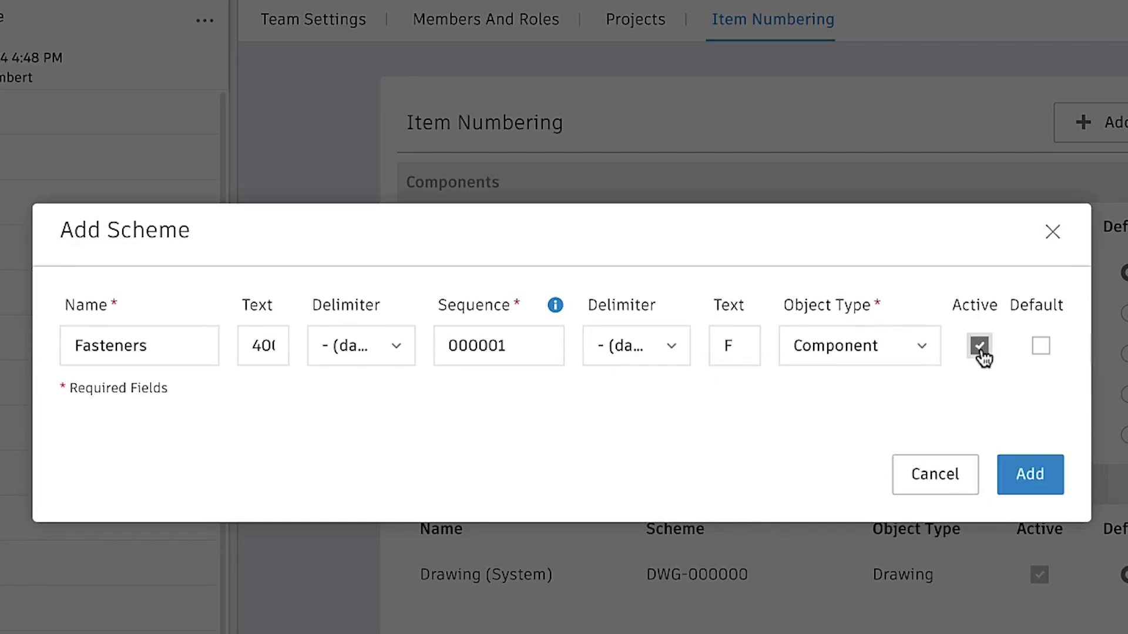
click(1030, 476)
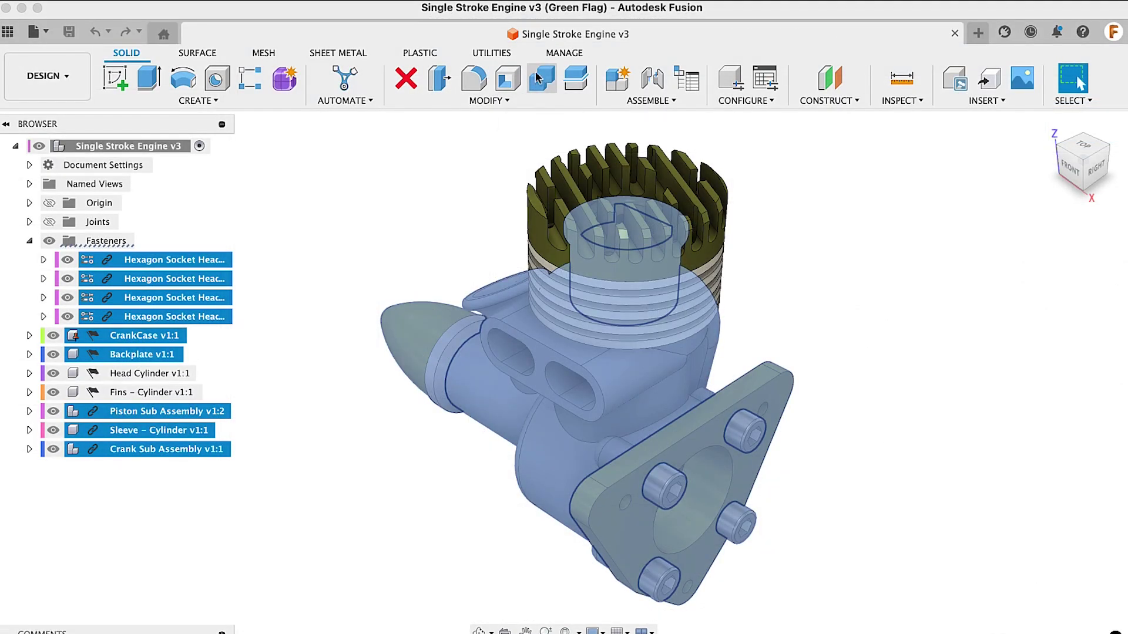
- Assign Backplate to Hardware and Crank Sub Assembly to Assemblies, then submit the item numbers
click(561, 54)
click(128, 81)
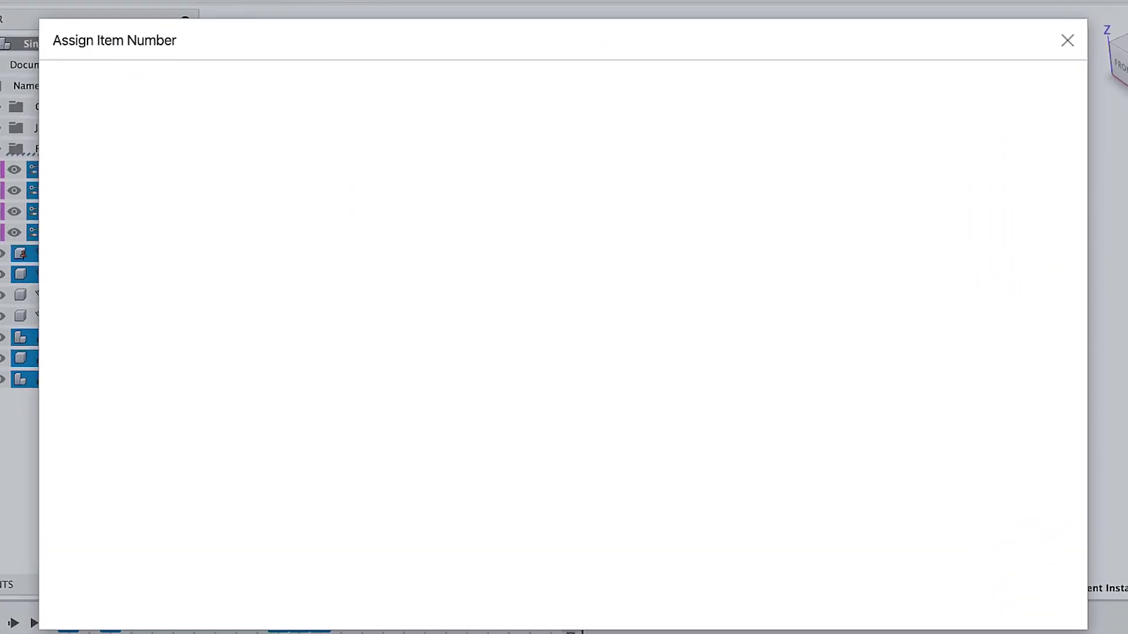
click(534, 182)
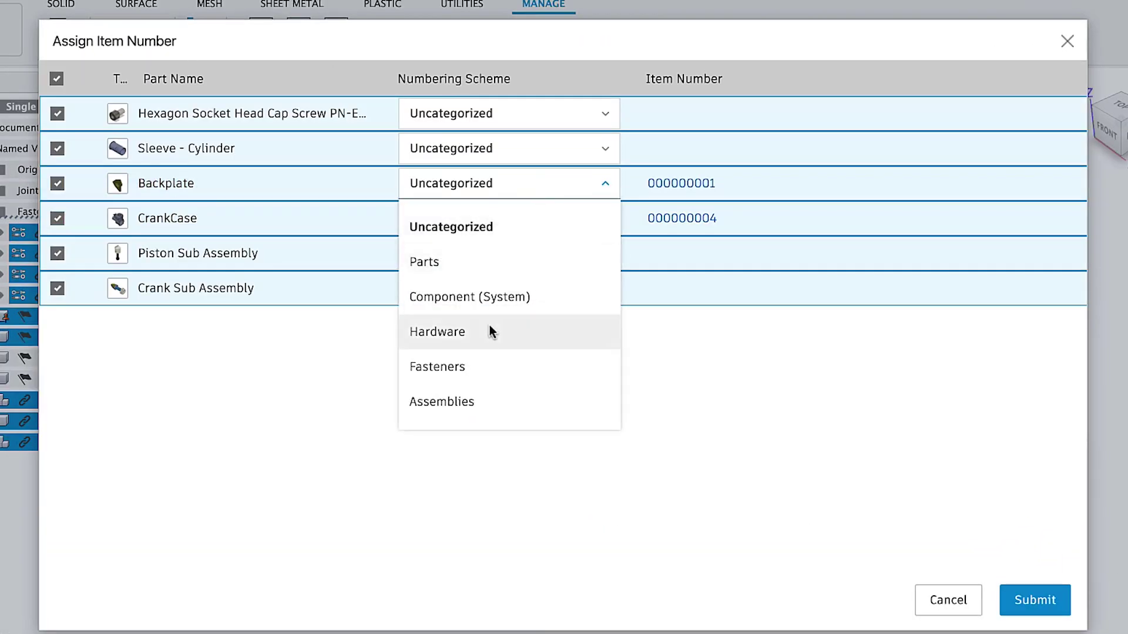
click(491, 332)
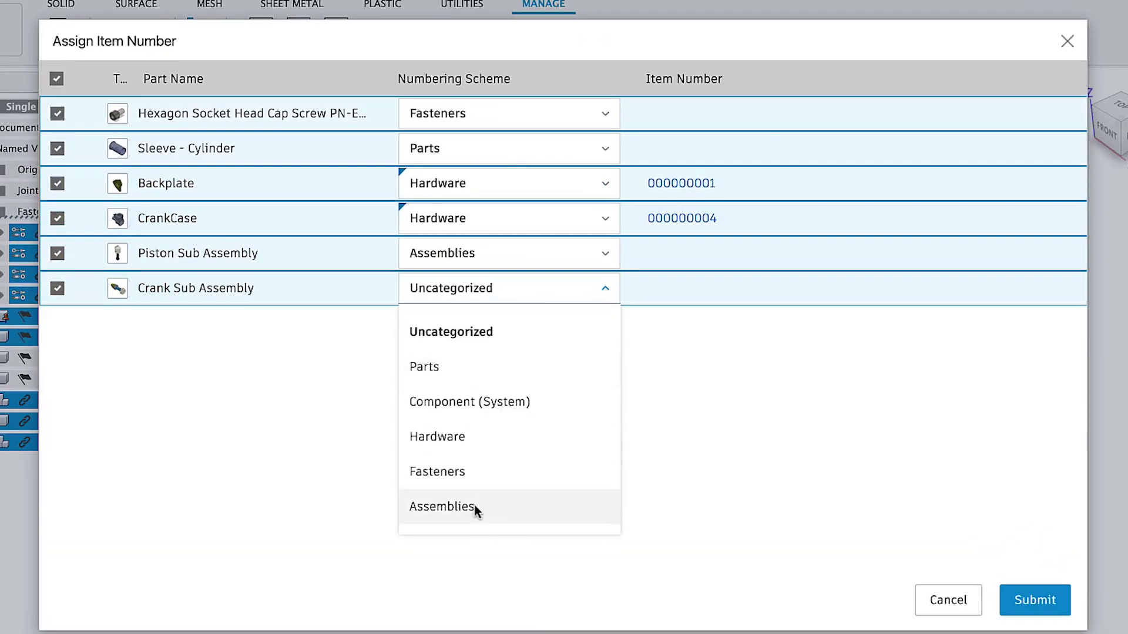
click(474, 505)
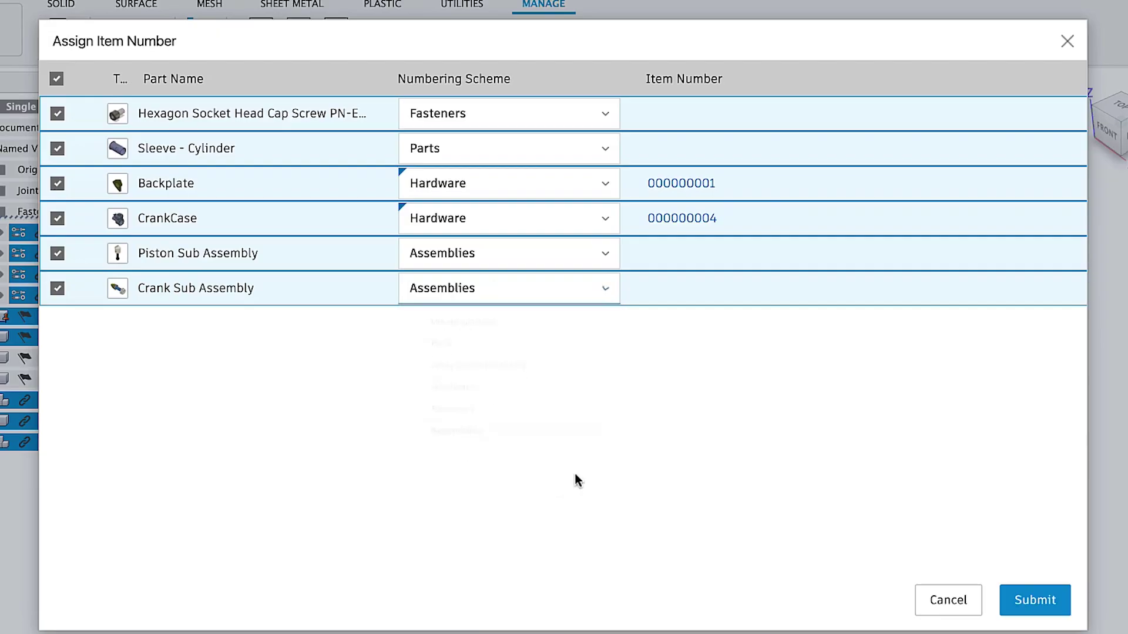
click(1067, 597)
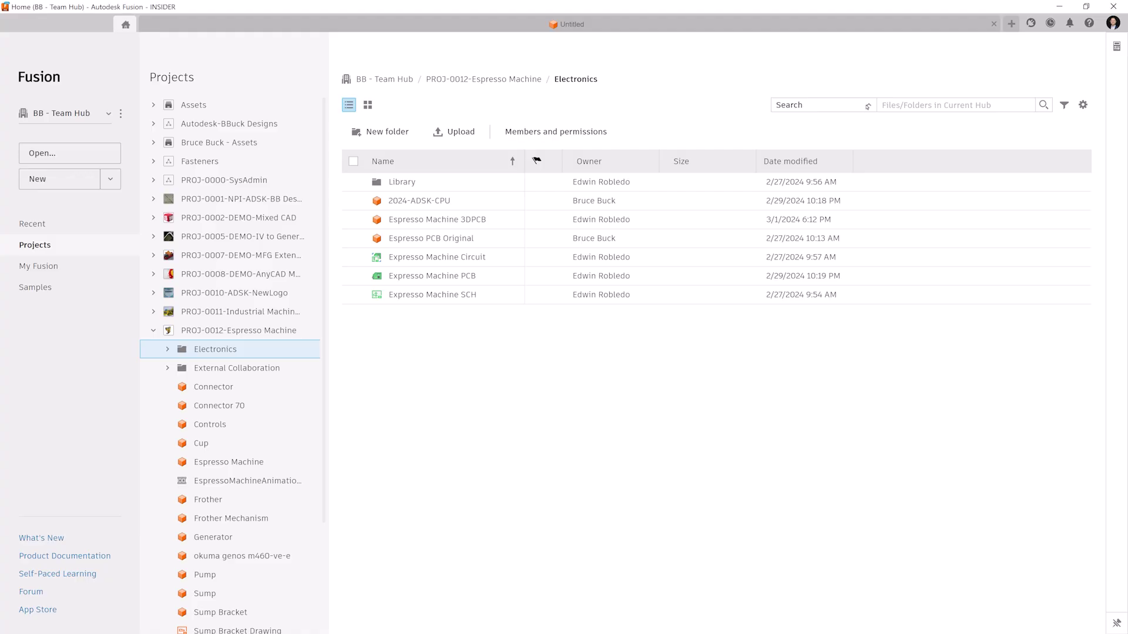
- Try each search scope, settle on Files/Folders in Current Hub, and start typing connector
click(868, 107)
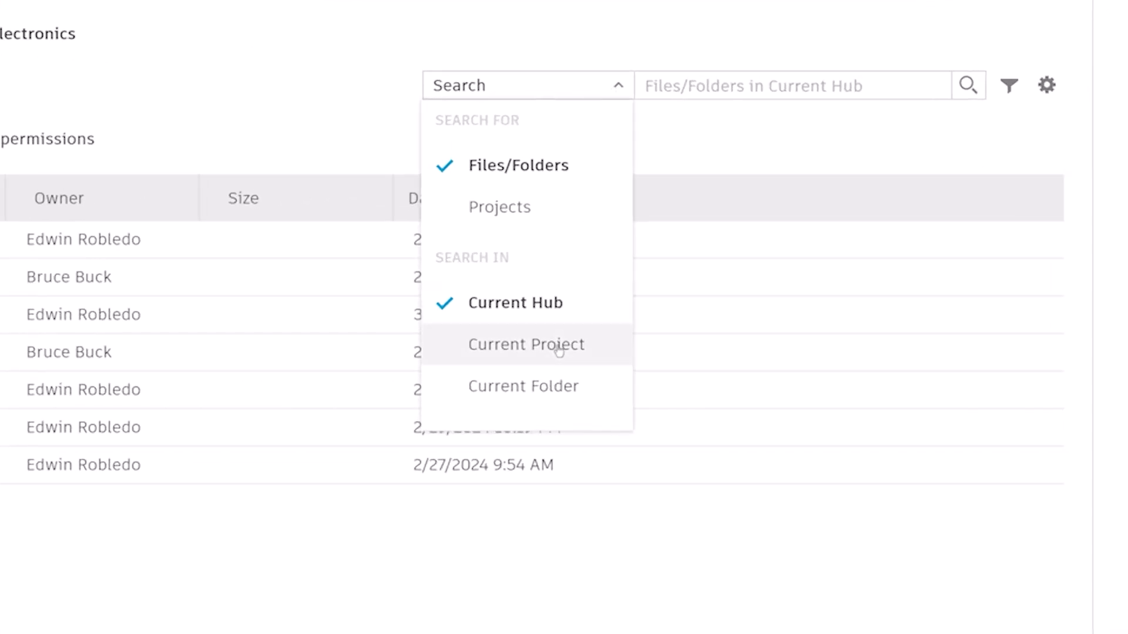
click(558, 351)
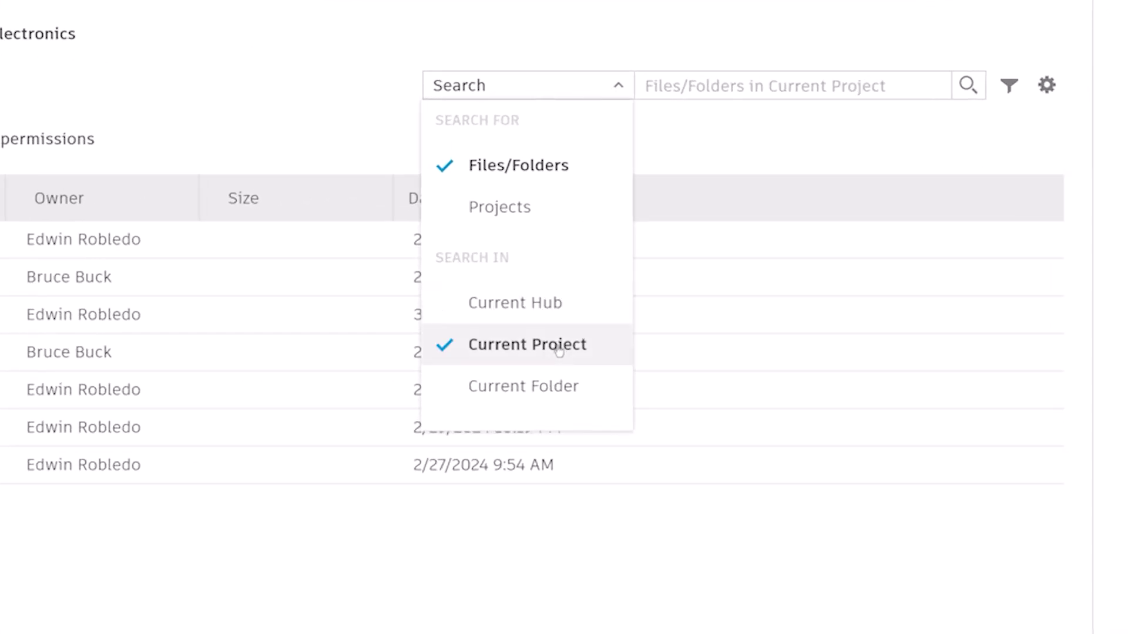
click(552, 398)
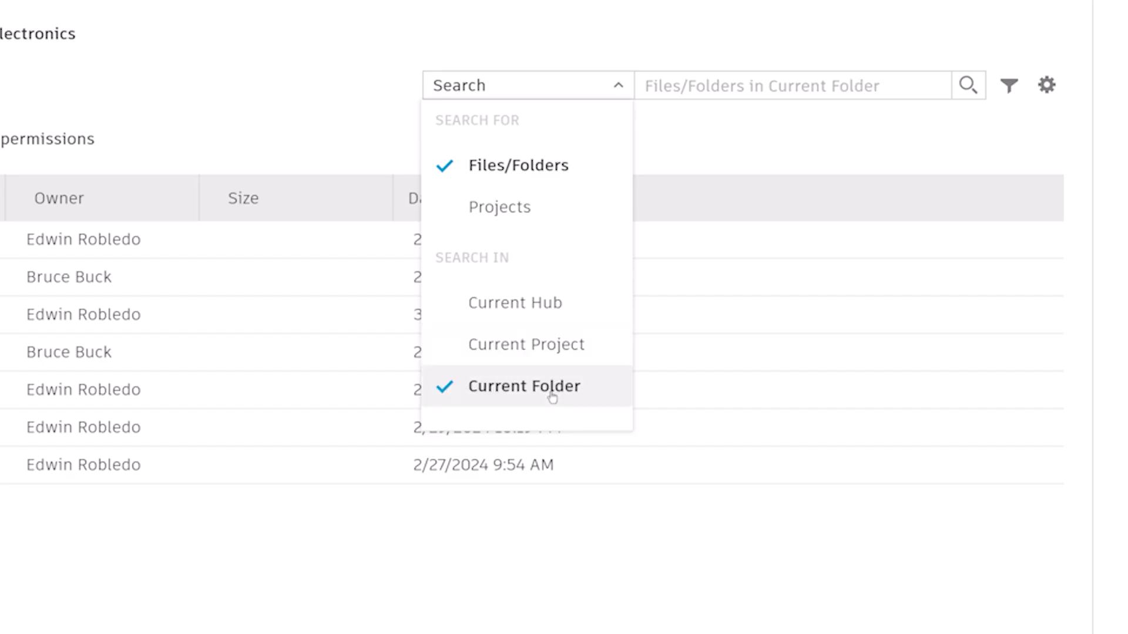
click(585, 305)
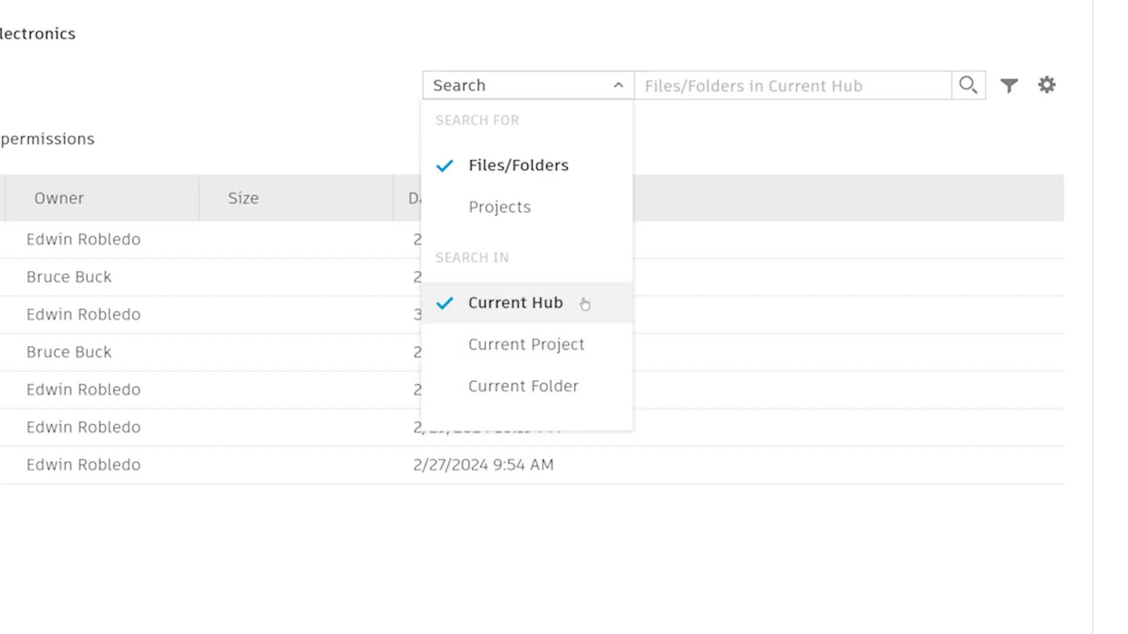
click(574, 212)
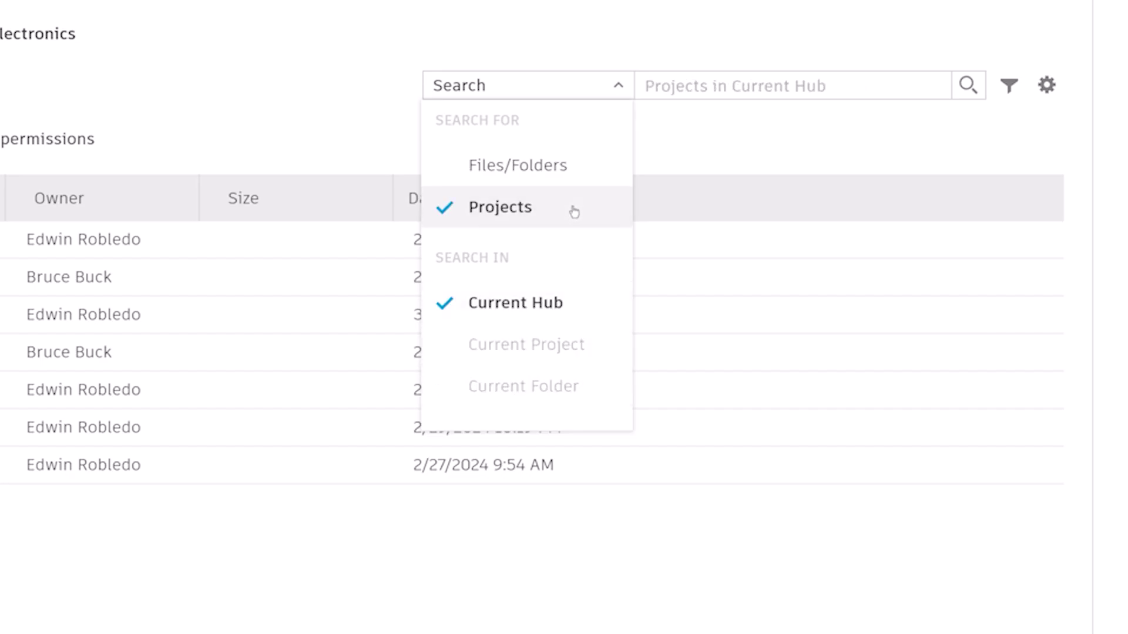
click(588, 168)
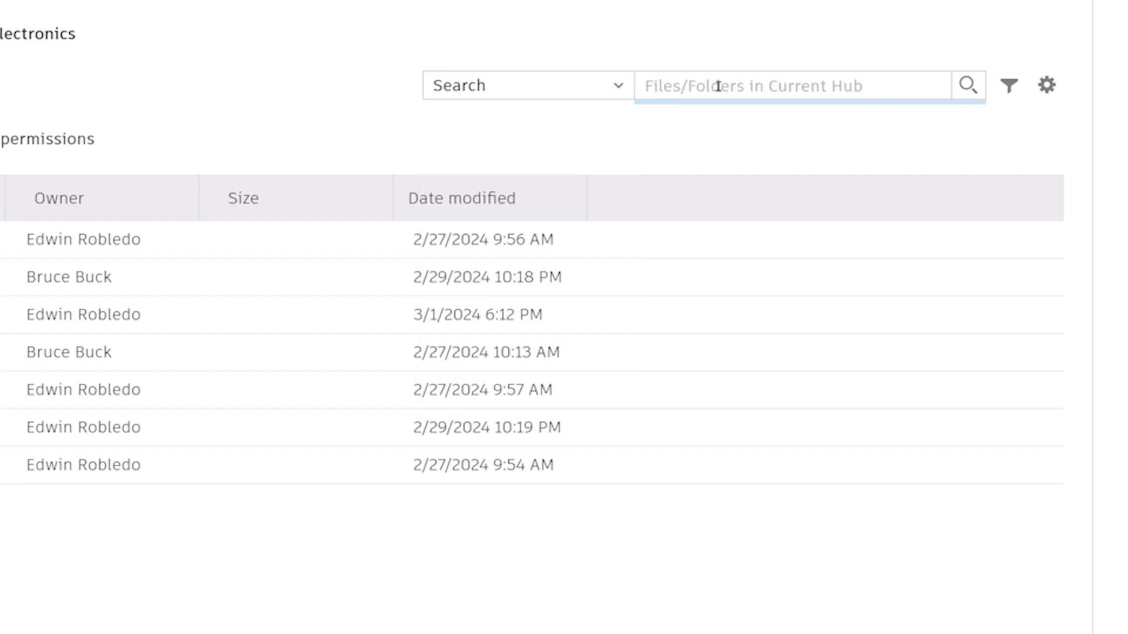
text(c)
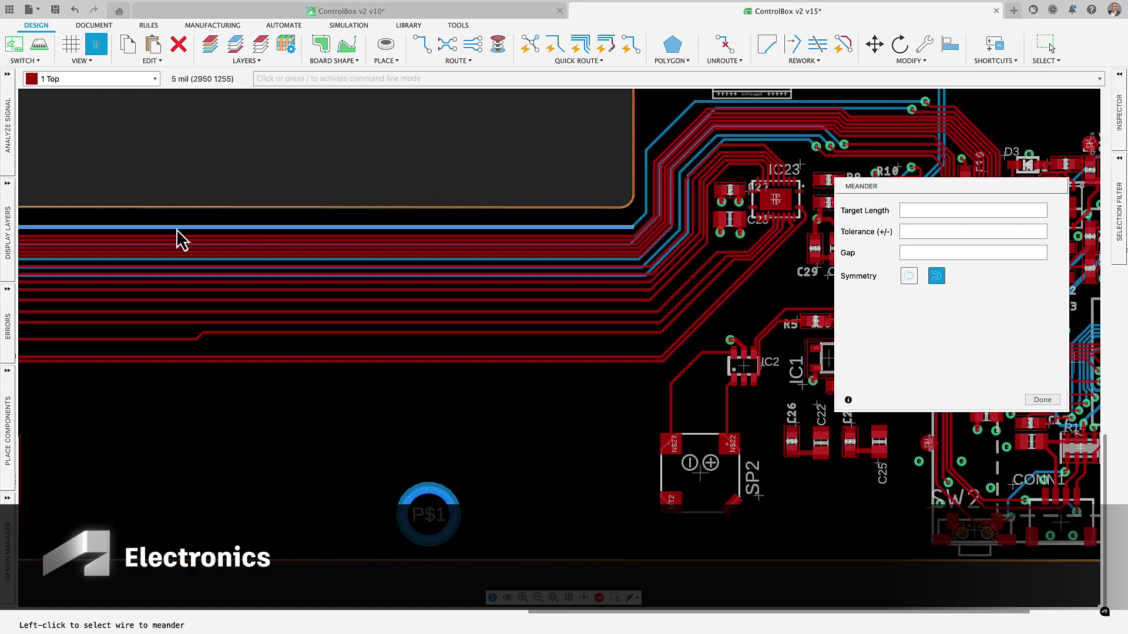
- Meander the blue trace and a red trace to an 8000 mil target length
click(174, 228)
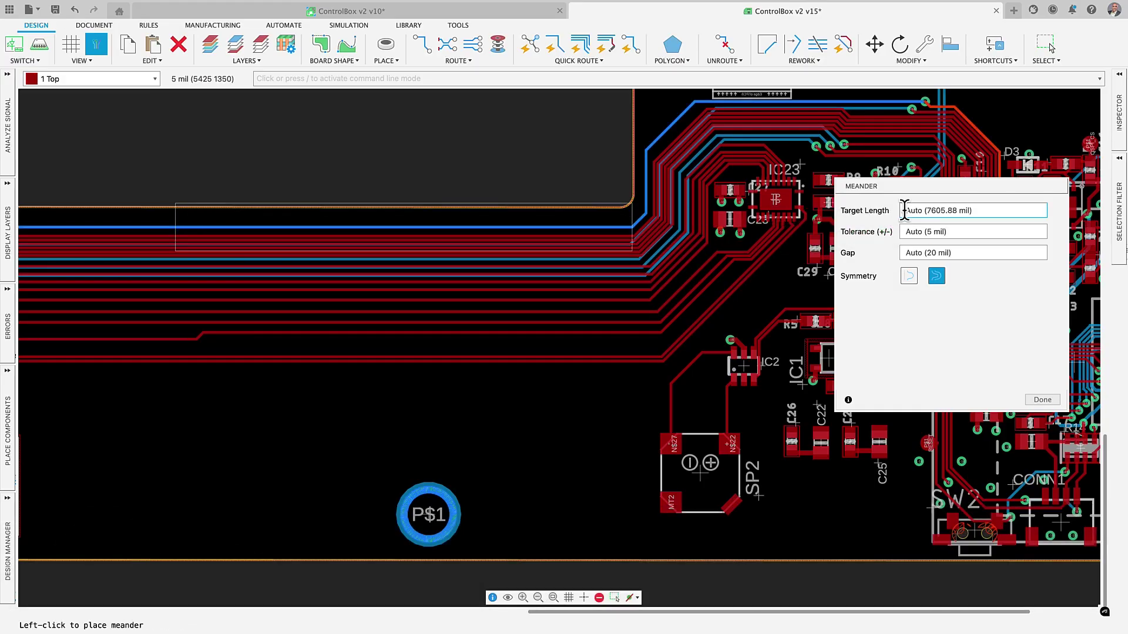
key(Return)
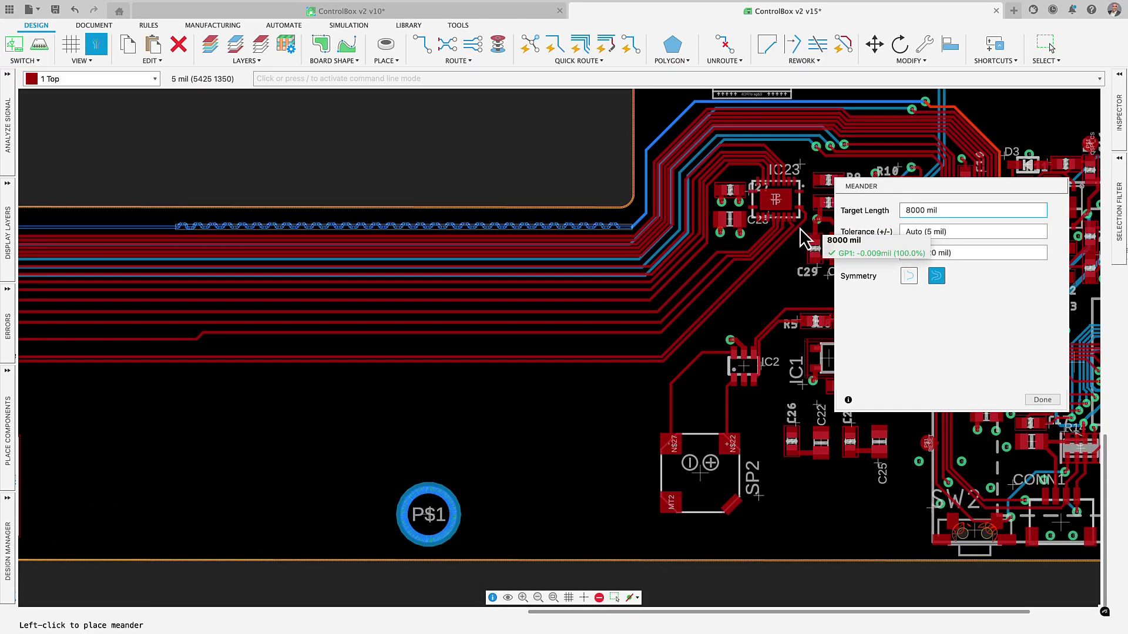
click(633, 221)
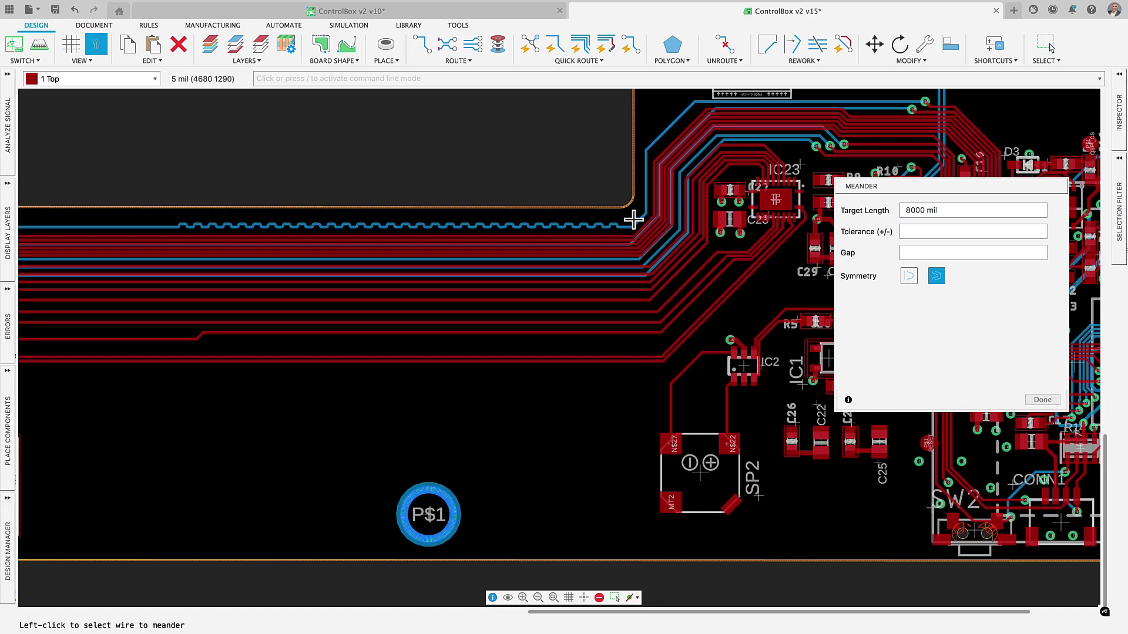
click(621, 236)
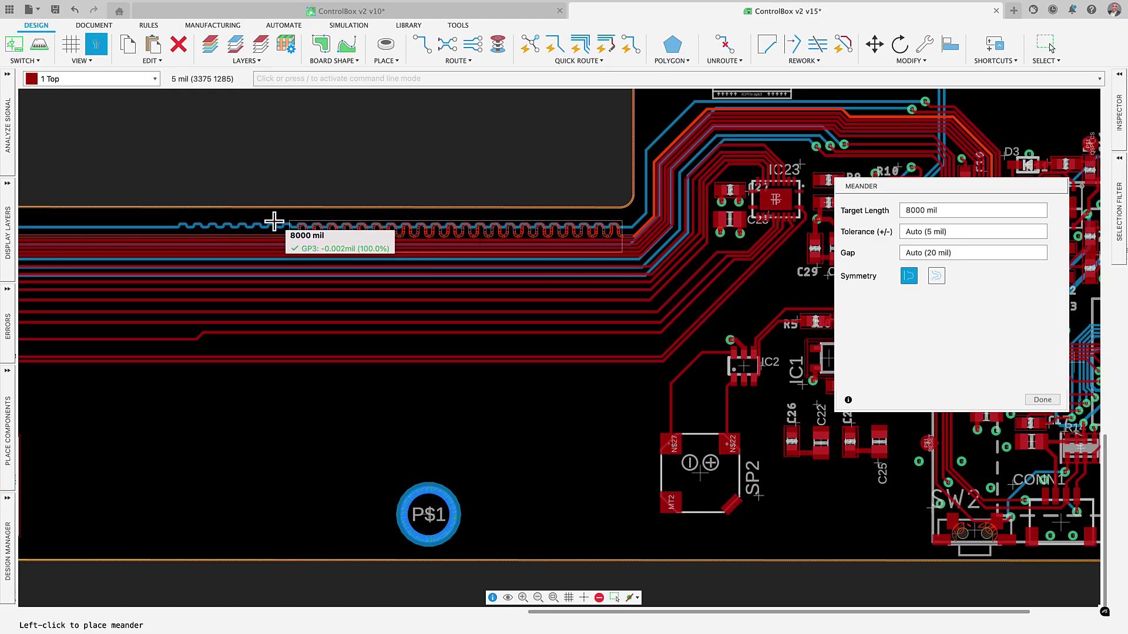
click(226, 222)
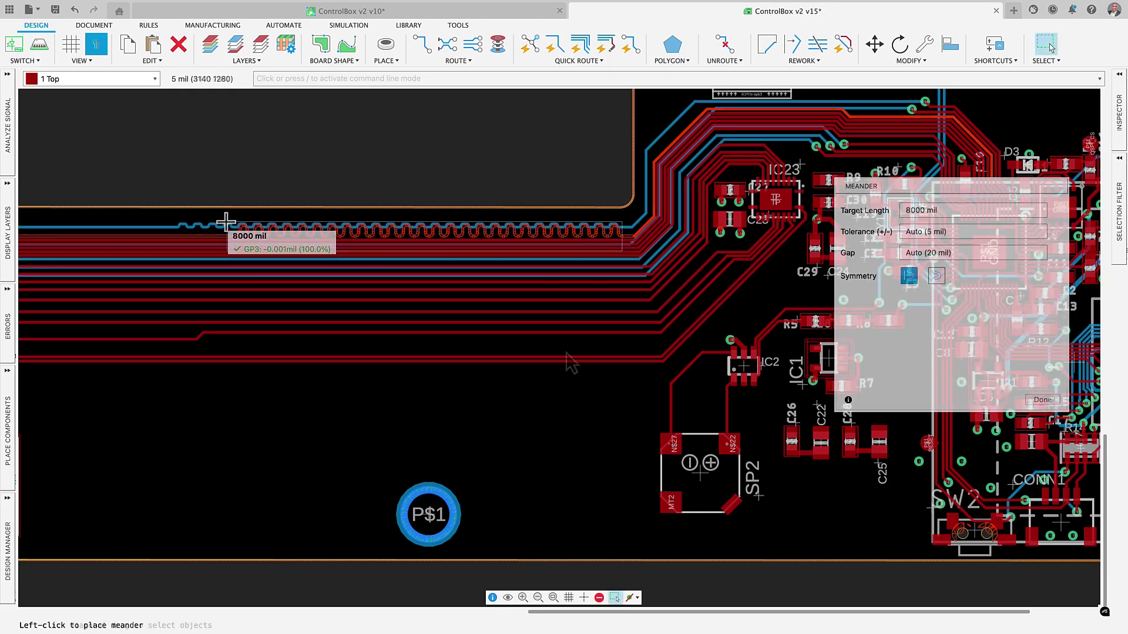
- Window-select the four parallel red traces and bring up QuickTune for them
drag(565, 347, 412, 297)
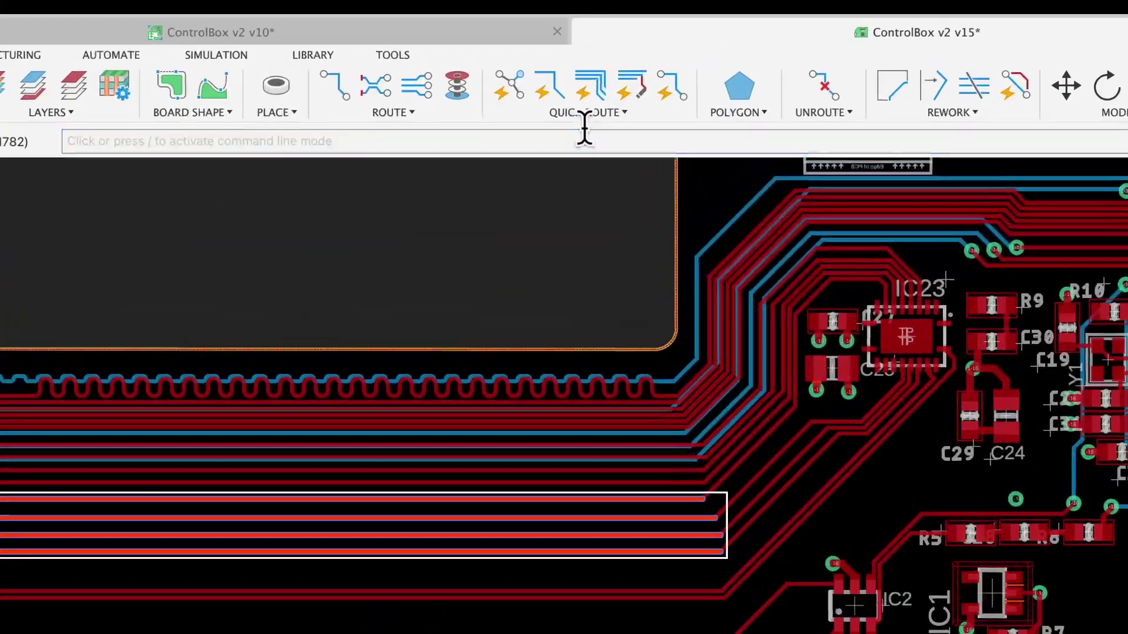
click(578, 62)
click(580, 343)
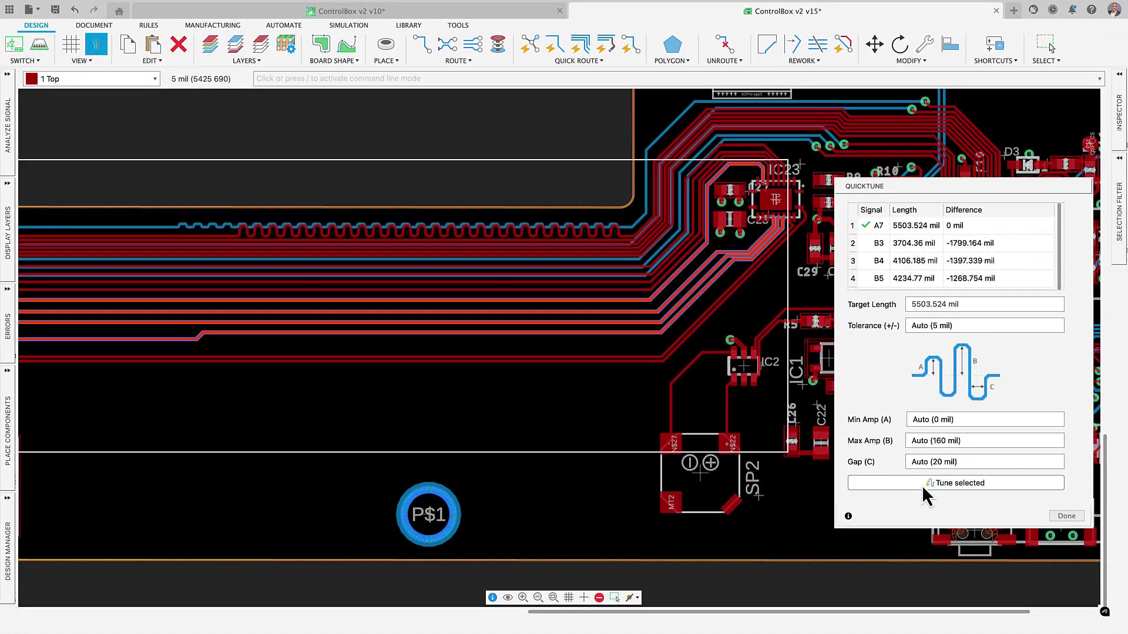
- Tune the selected bus traces, retune with a 15 mil Max Amp, and finish
click(922, 487)
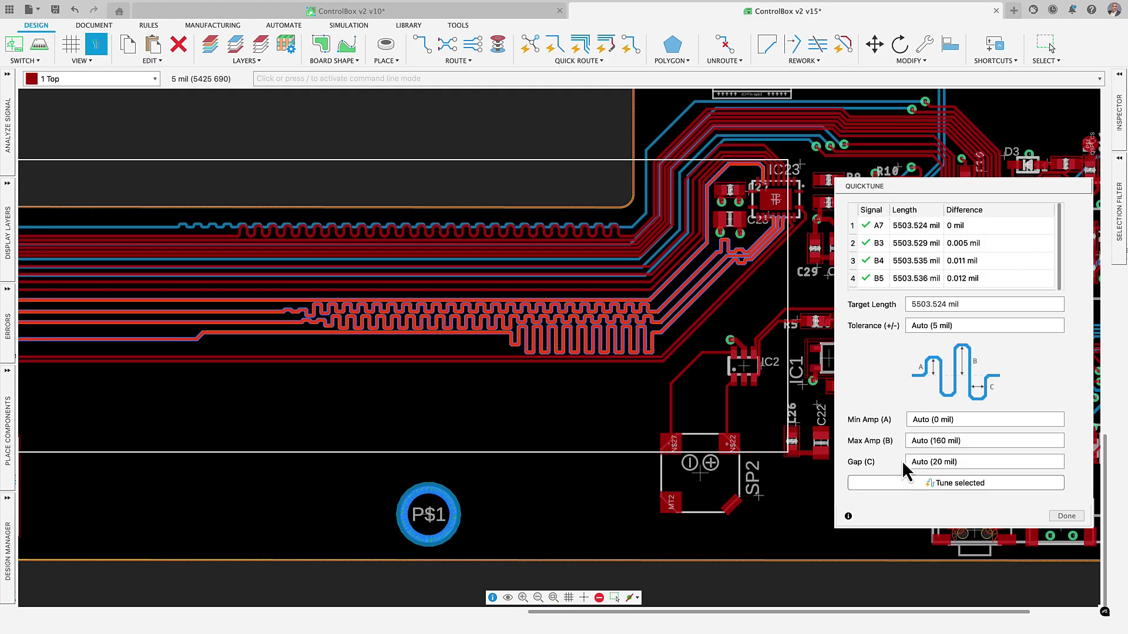
click(912, 442)
text(1)
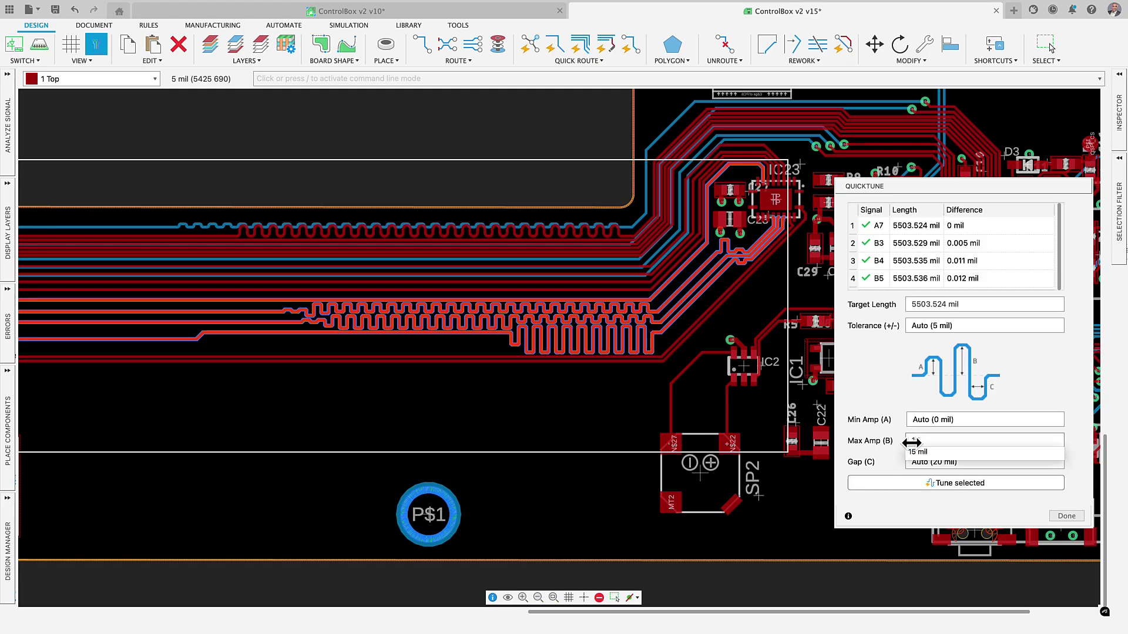
text(5 mil)
click(915, 486)
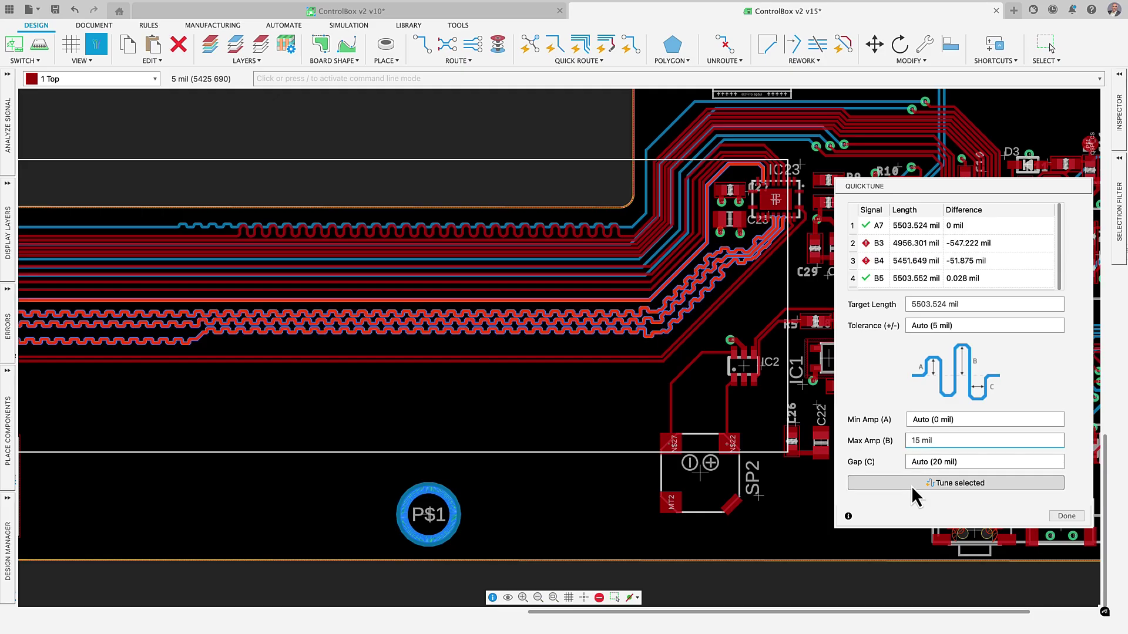
click(1066, 516)
- Select the B1_P trace and QuickTune the B1_P/B1_N pair to equal length
click(616, 360)
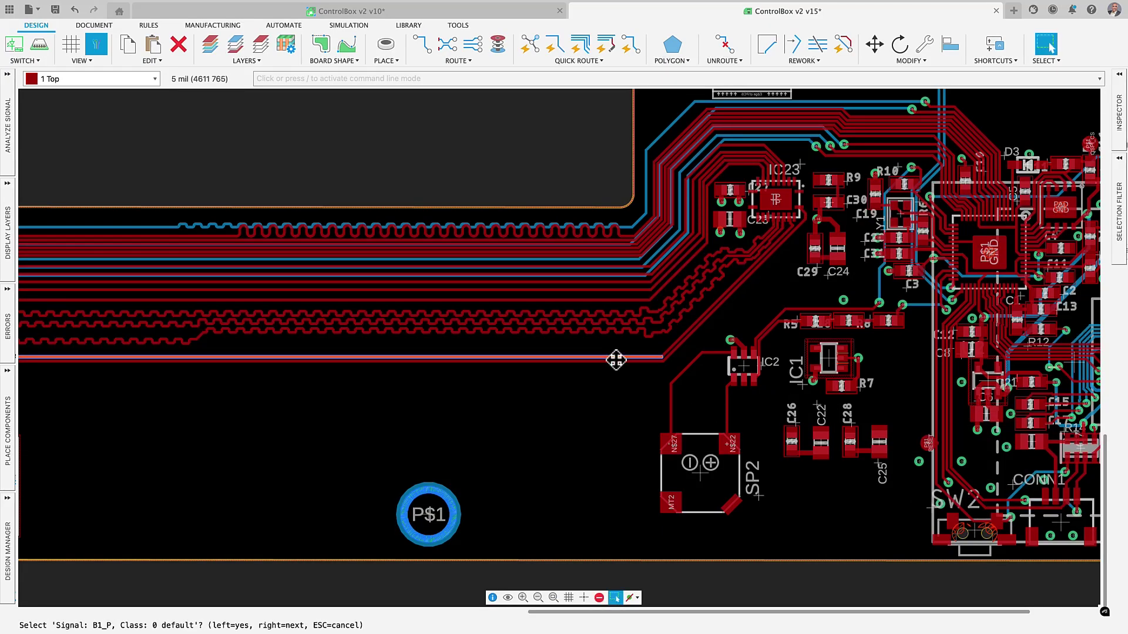
click(598, 61)
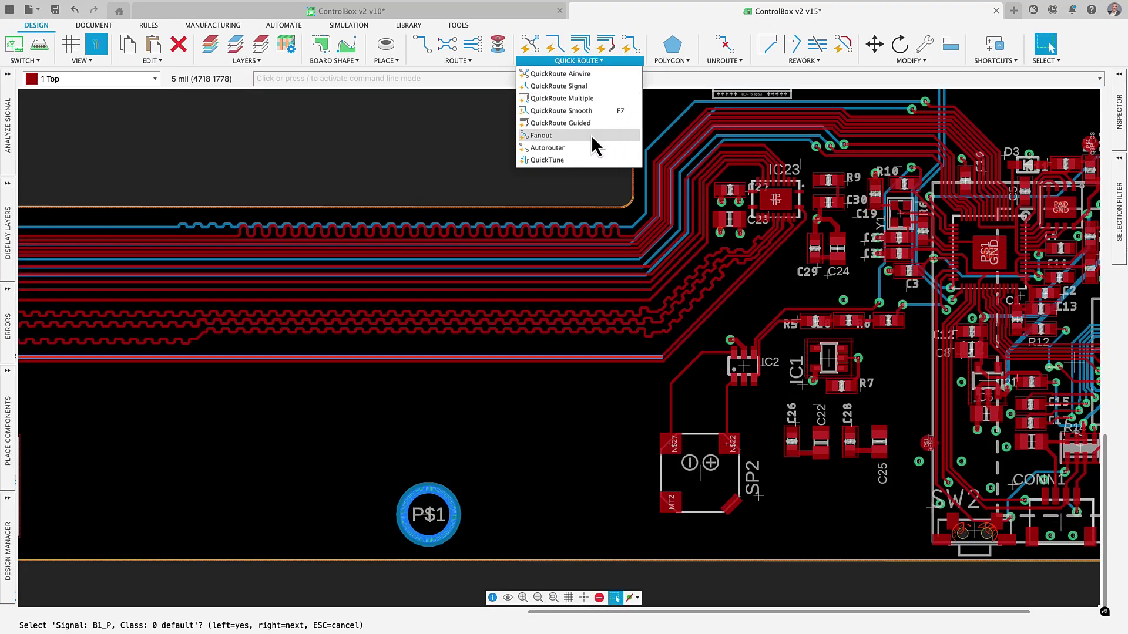
click(585, 160)
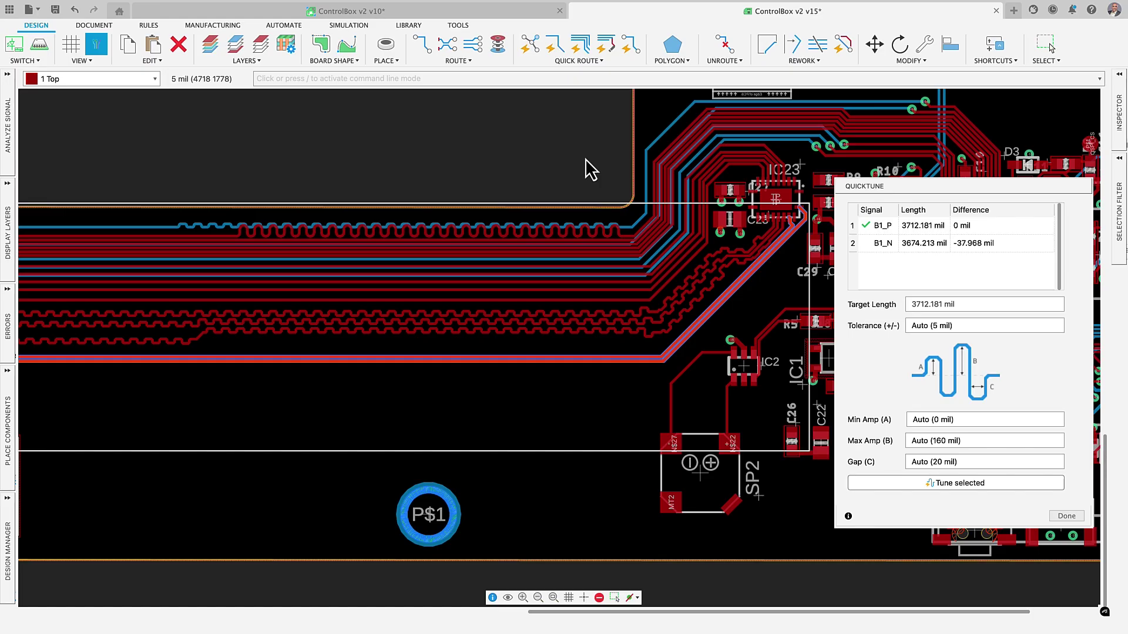
click(884, 493)
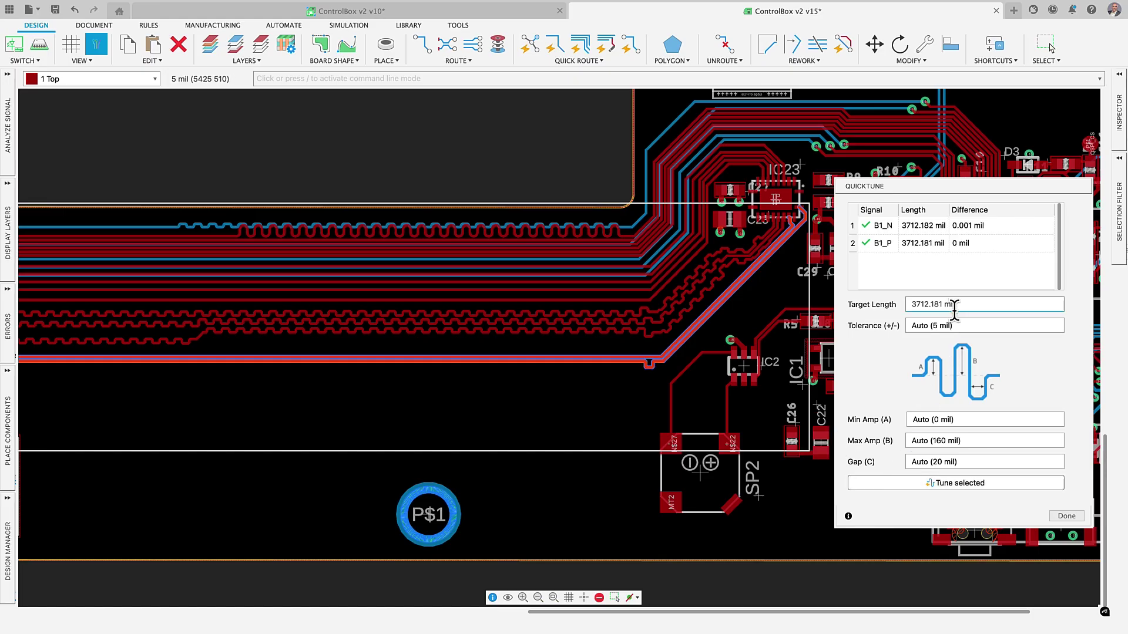
- Retune the pair to a 4000 mil target with a 15 mil maximum amplitude
drag(958, 305, 927, 305)
text(4000)
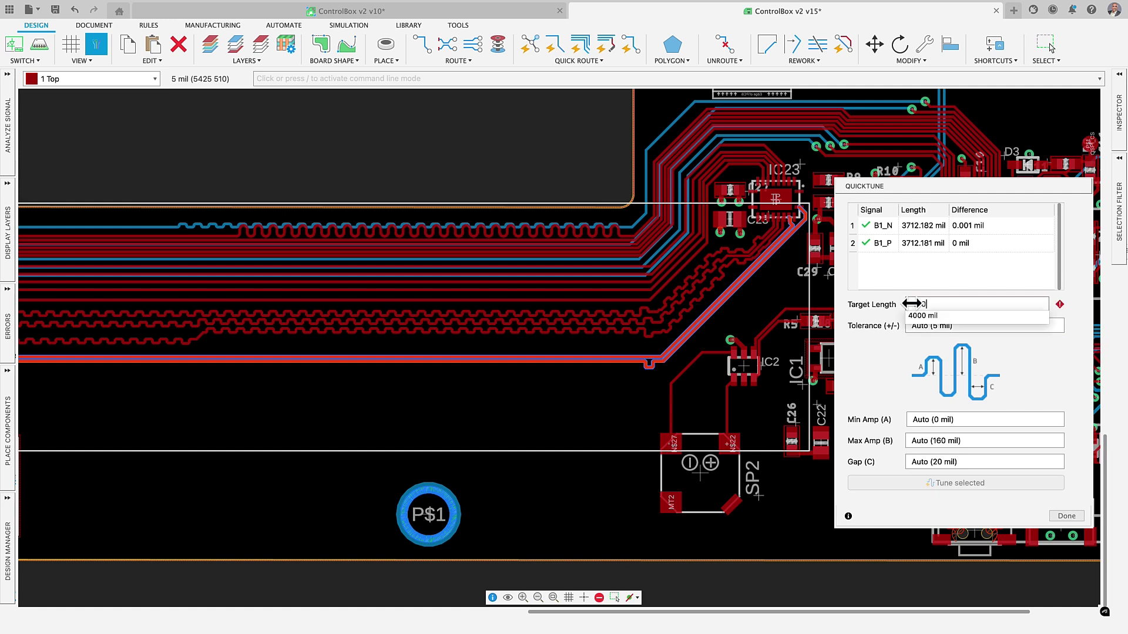
key(Return)
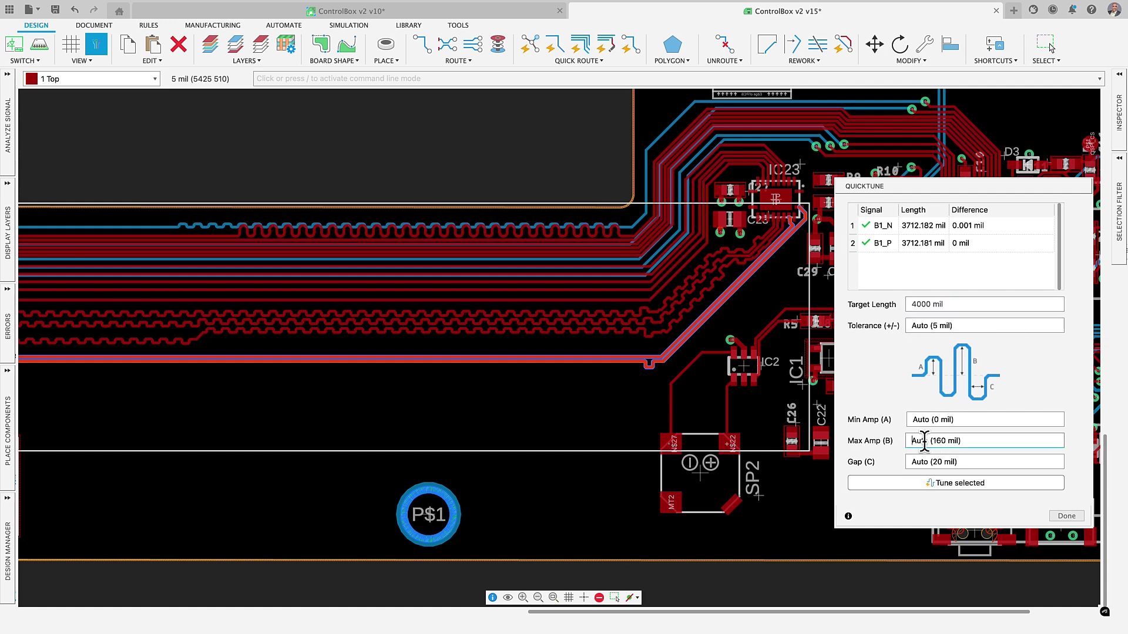
triple_click(924, 441)
text(15)
click(928, 485)
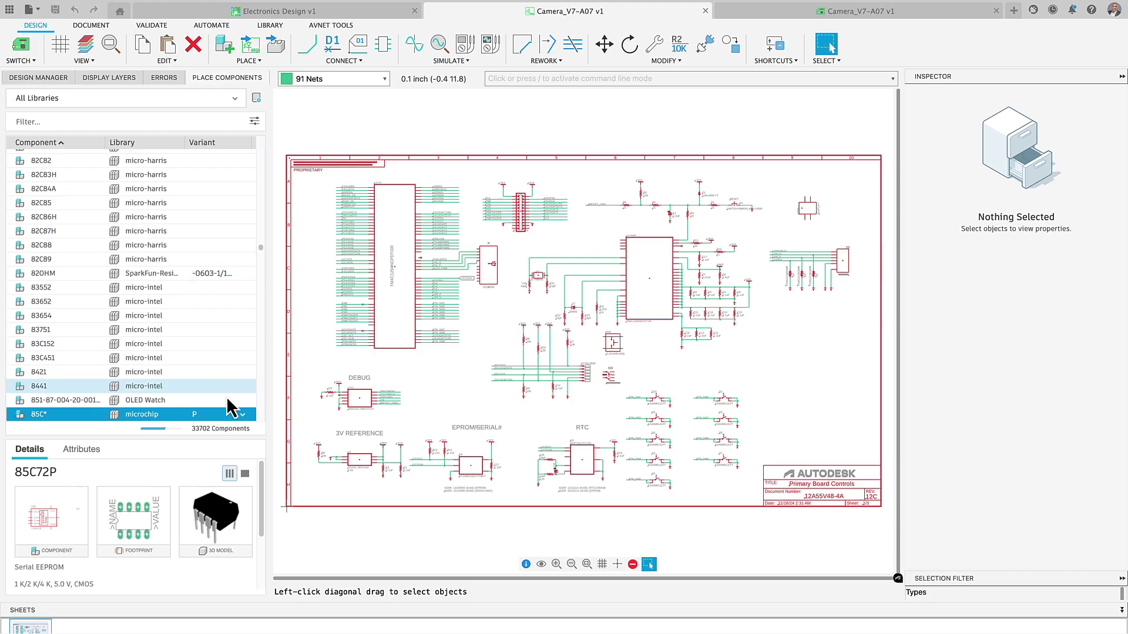
- Keep the P package variant for the 85C* part and open the Library Manager
click(241, 415)
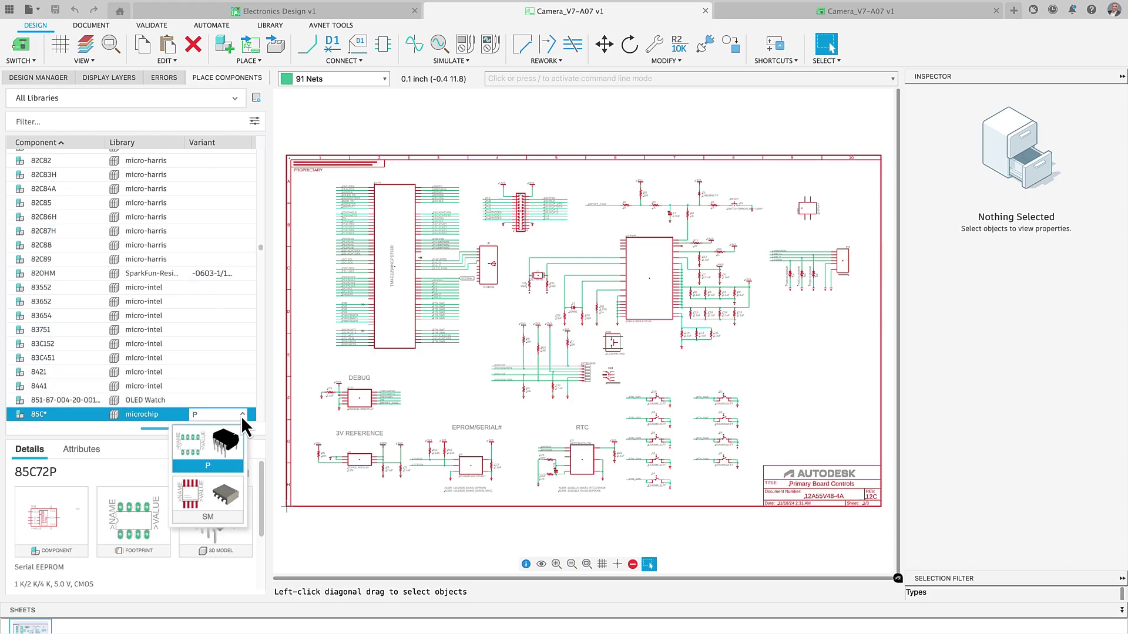
click(240, 416)
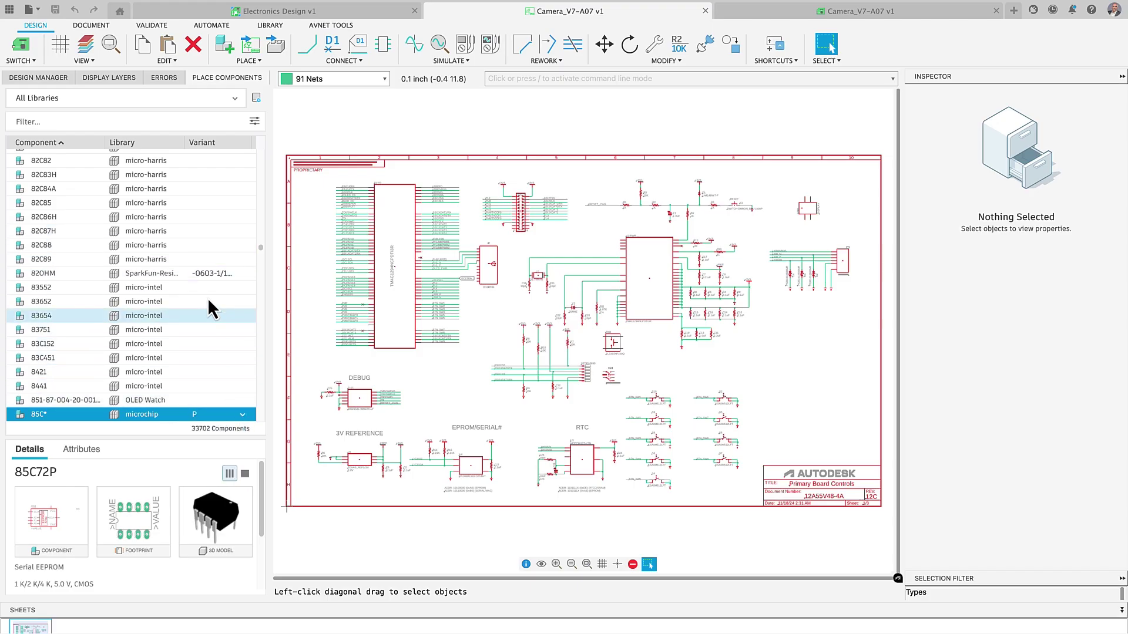
click(256, 99)
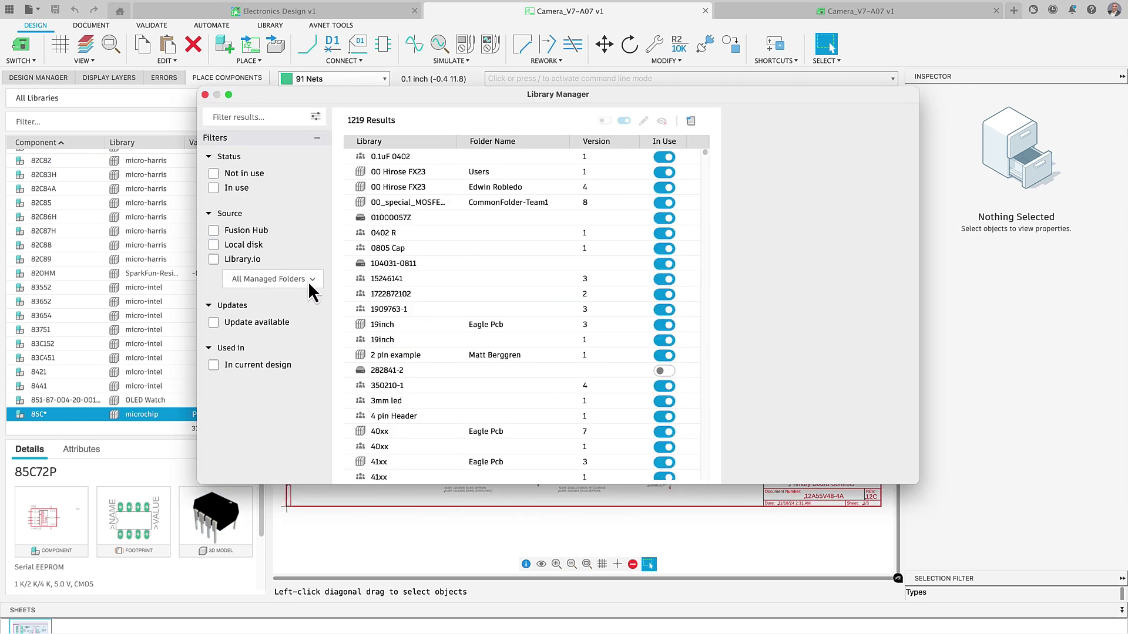
- Filter the library list to the Würth Elektronik managed folder, then clear the filters
click(308, 279)
scroll(312, 362, down, 5)
drag(312, 378, 312, 404)
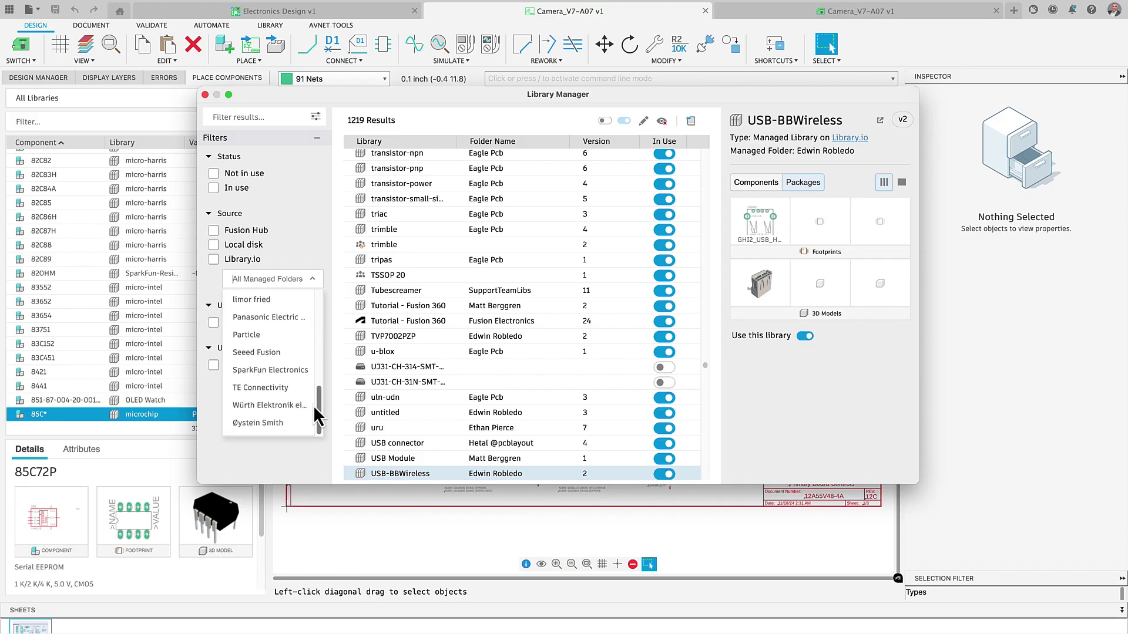
click(303, 406)
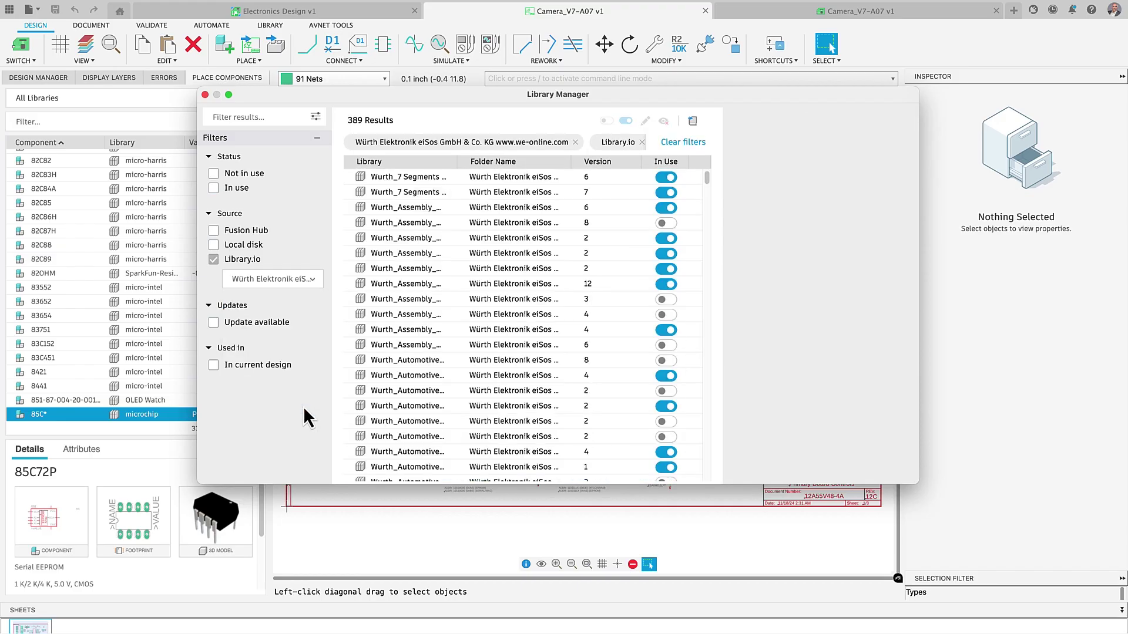
click(229, 262)
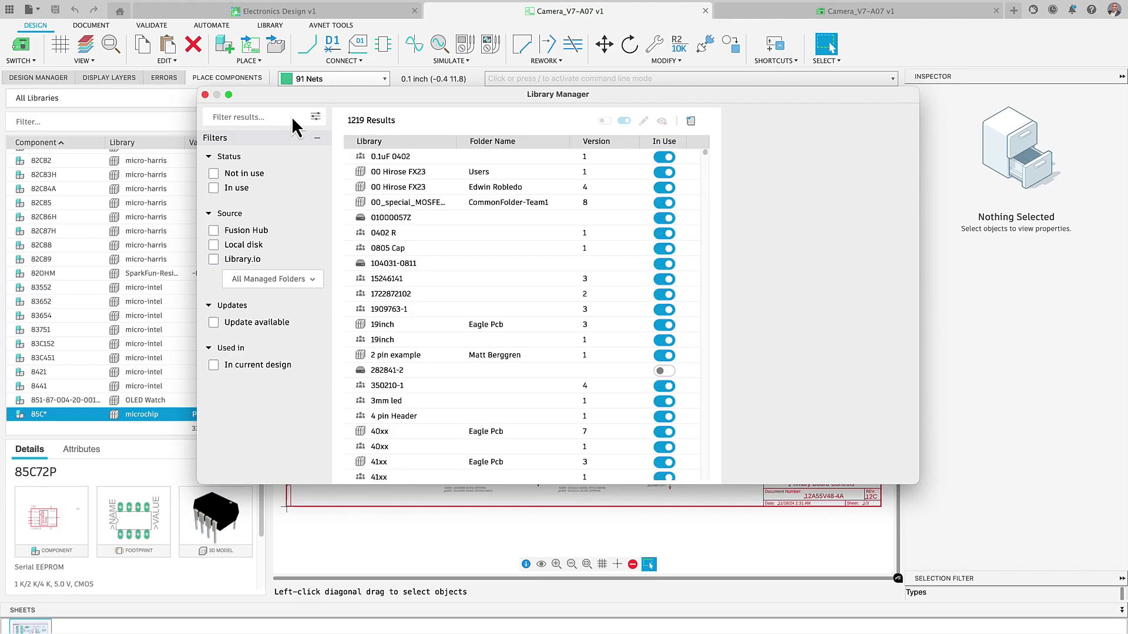
- Search '7 segment', inspect the led-7-segment and Würth 7 segments libraries, then clear and close
click(291, 117)
text(7)
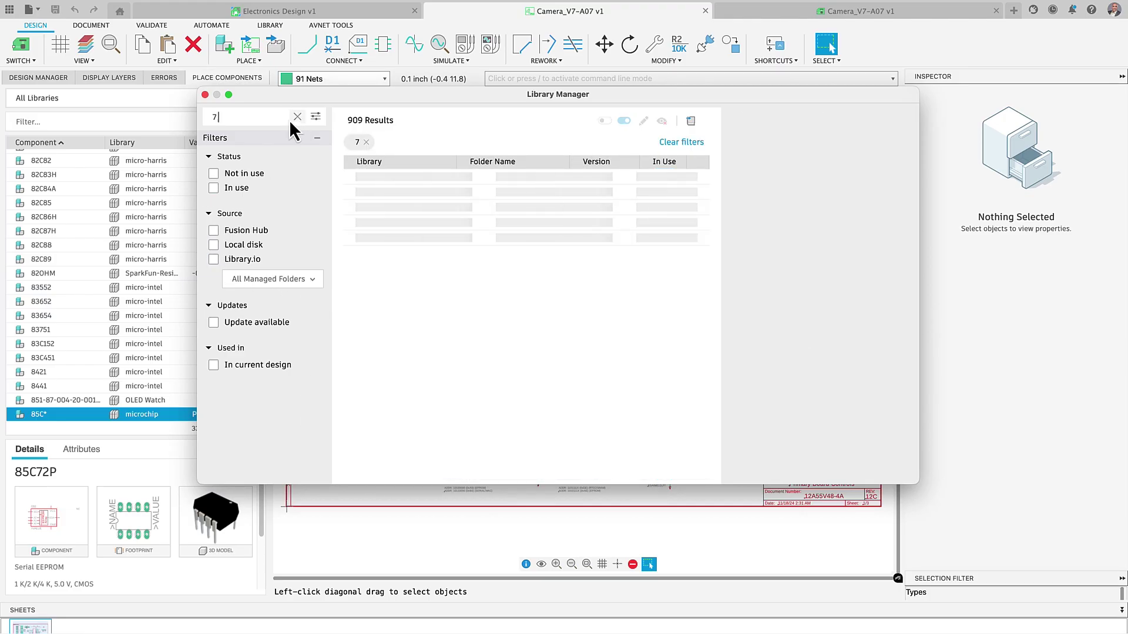
text( segment)
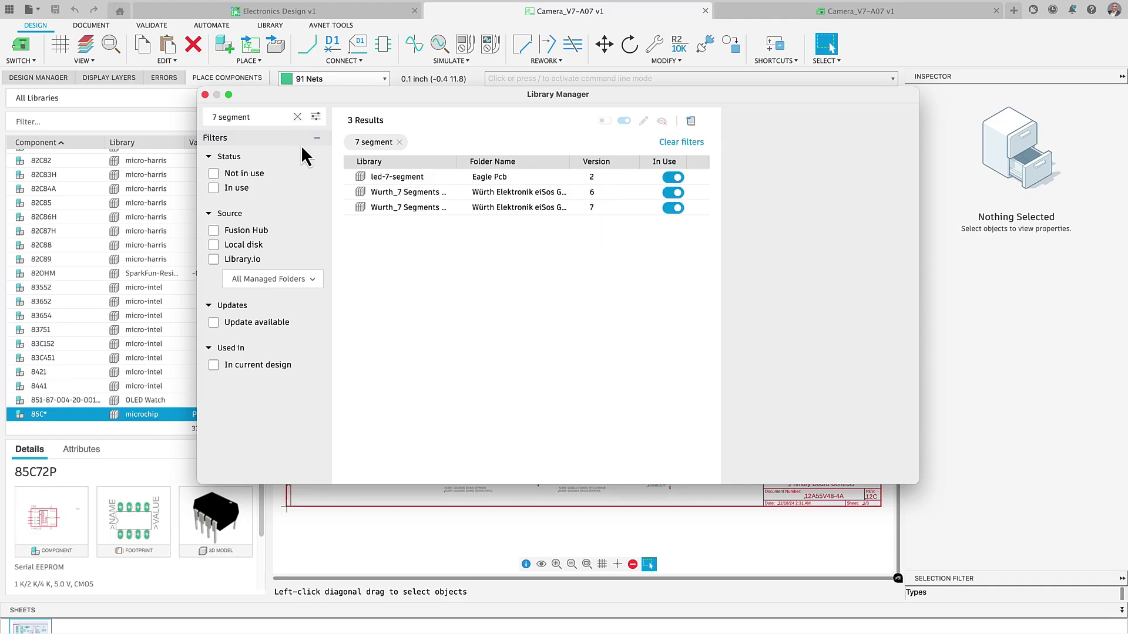
click(385, 178)
click(386, 193)
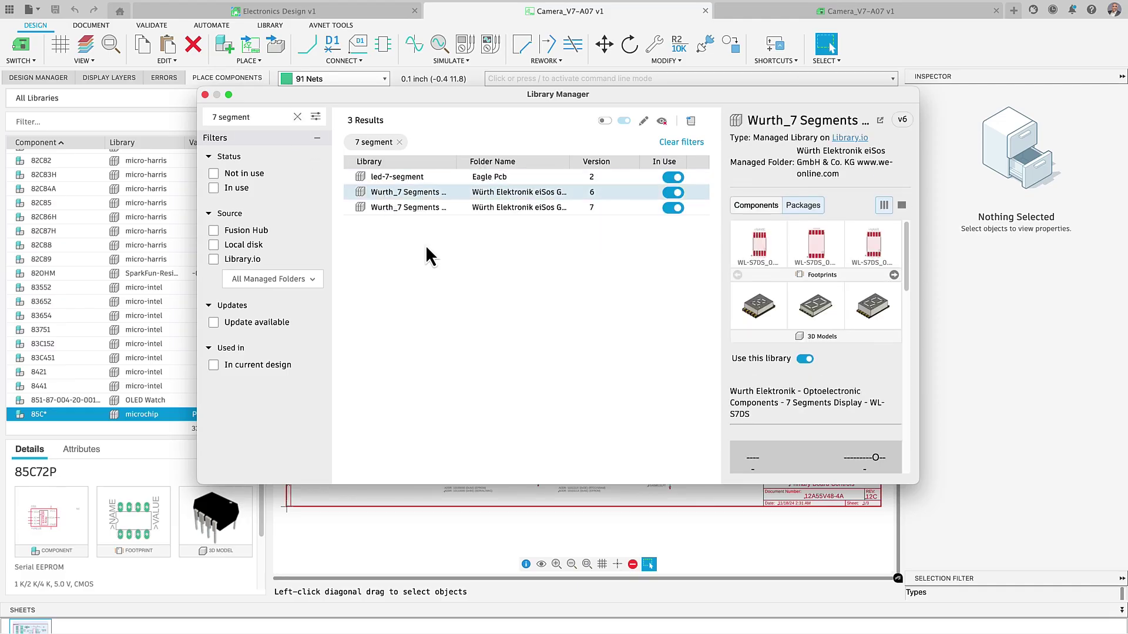
click(893, 275)
click(564, 208)
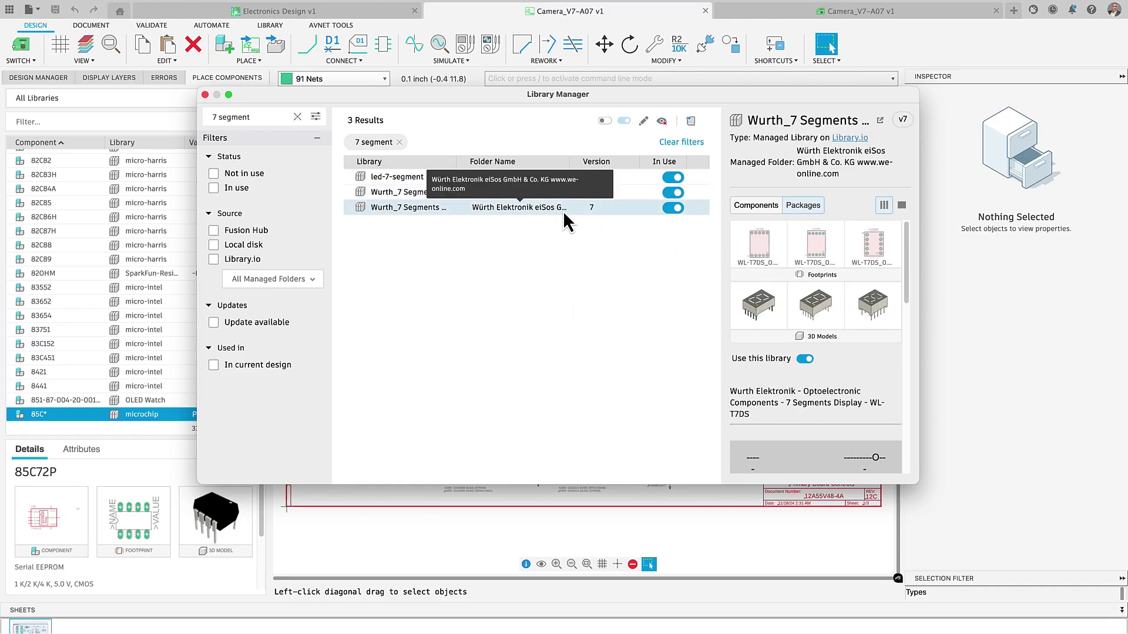
click(297, 118)
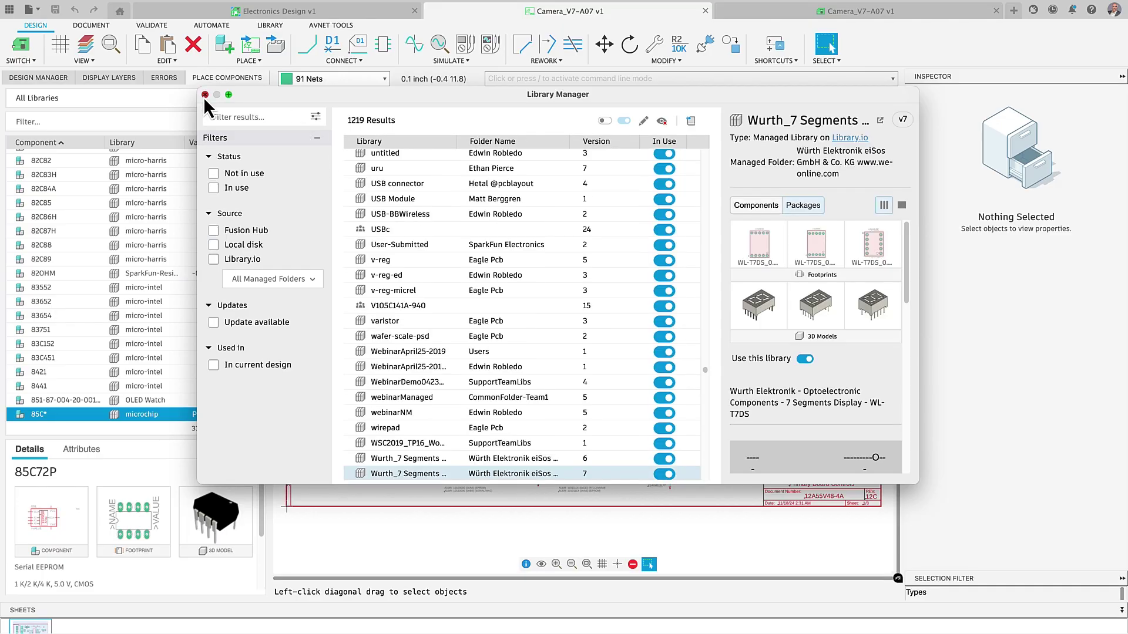
click(205, 95)
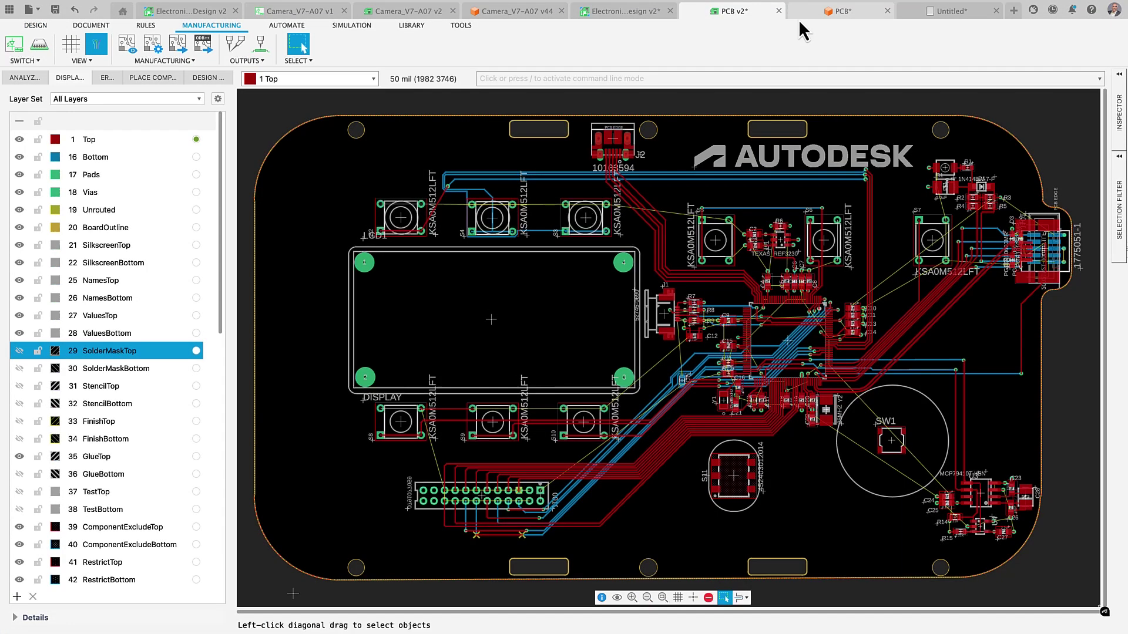
- Set the +3V3 via near R8 to an Offset solder mask of 4 mil
click(799, 20)
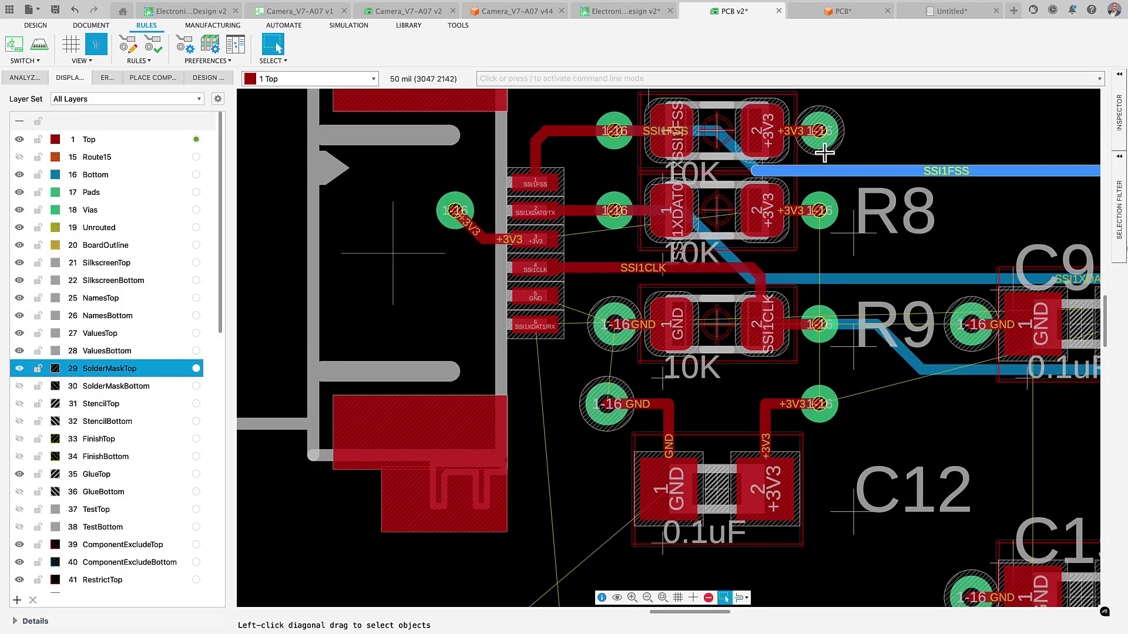
right_click(828, 147)
click(856, 287)
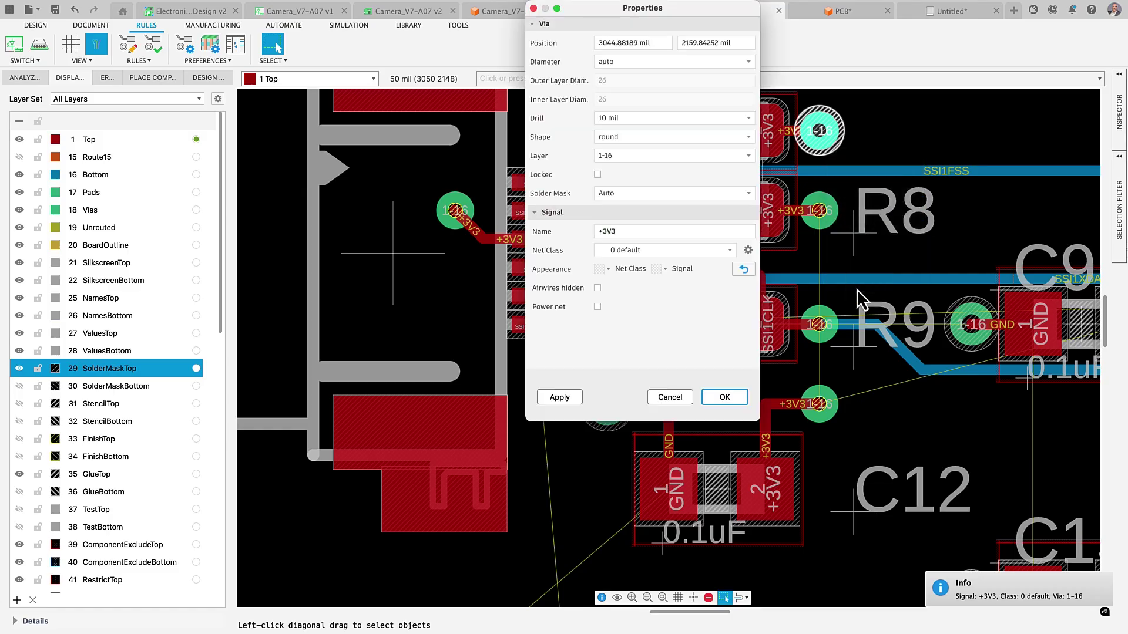
click(743, 193)
click(692, 224)
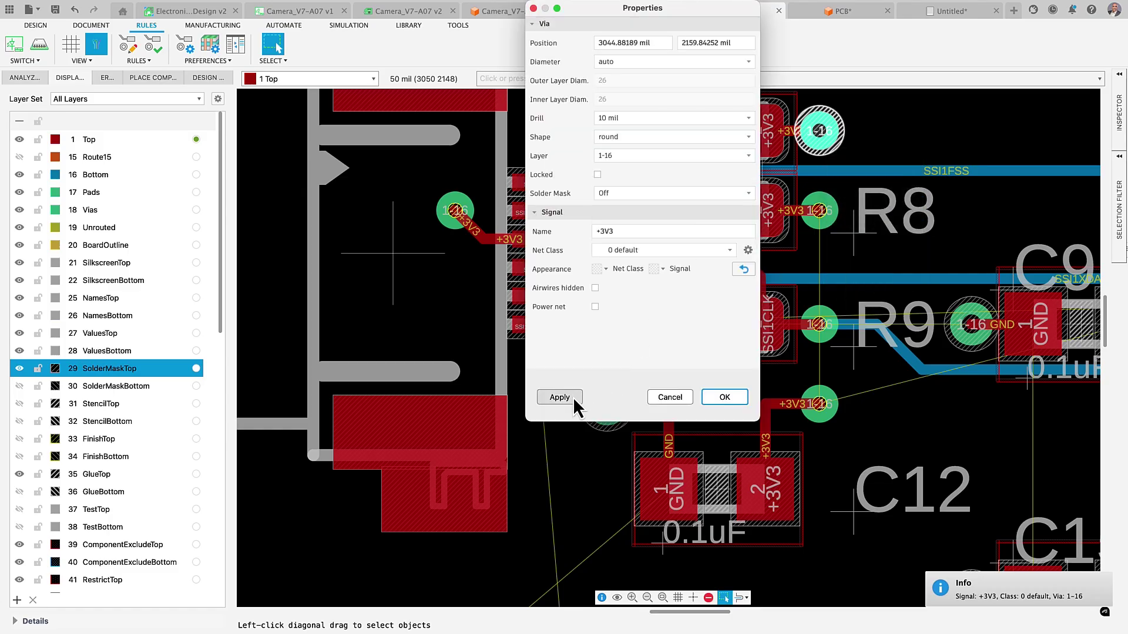
click(573, 397)
click(750, 197)
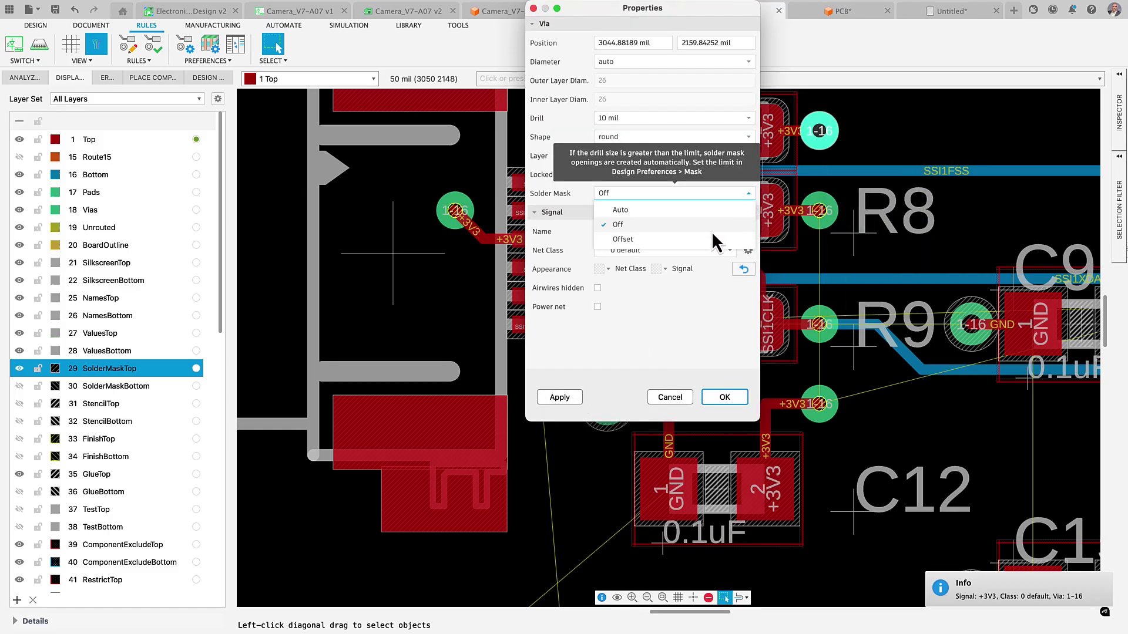
click(711, 232)
click(547, 398)
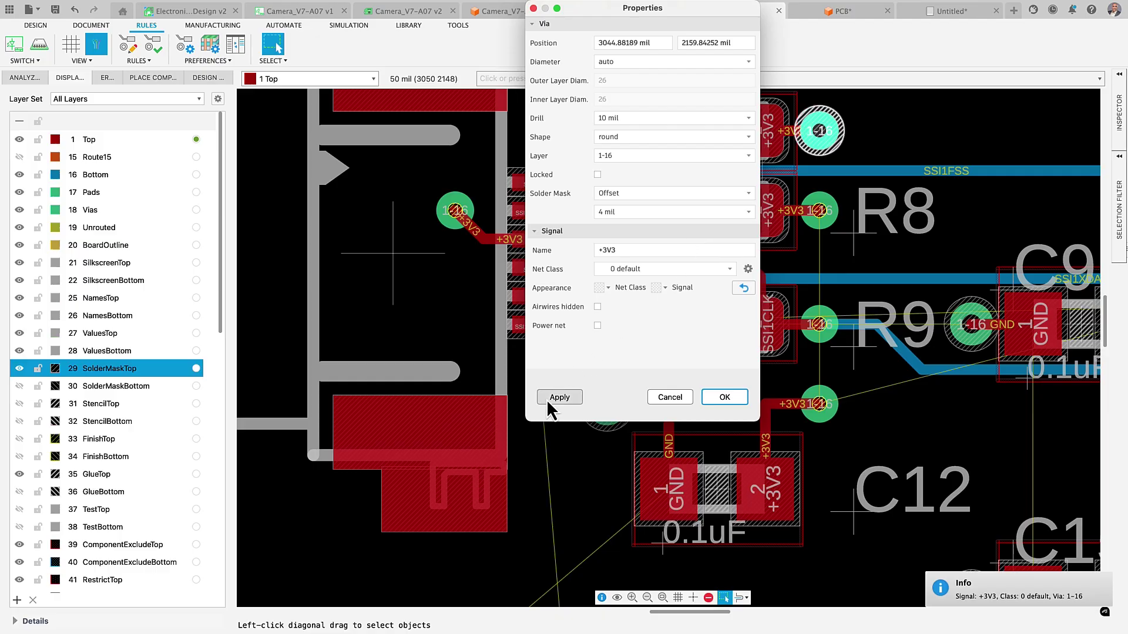
click(725, 397)
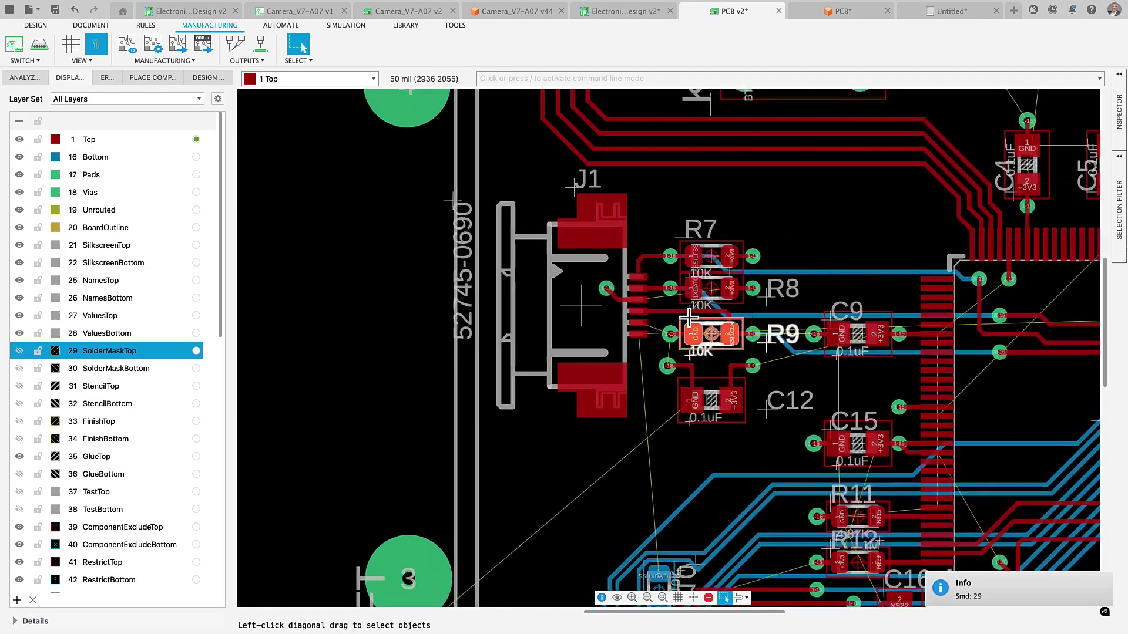
- Hide the Top copper layer and show the top solder mask layer
scroll(689, 318, up, 2)
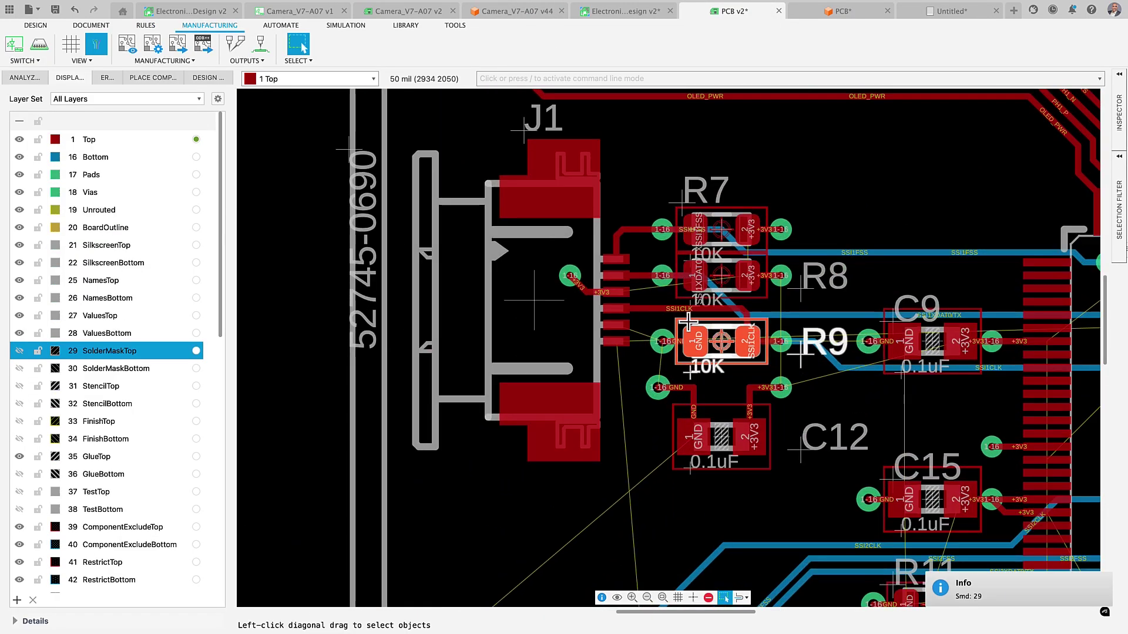
click(20, 141)
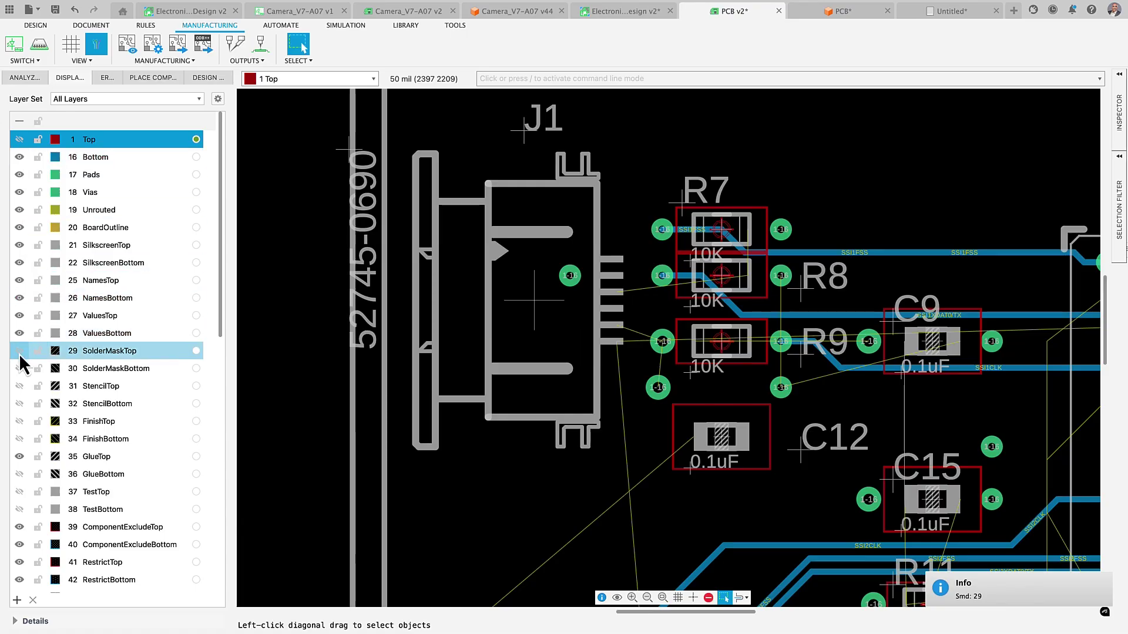
click(19, 350)
- Show the Top copper and top solder mask layers, then turn off pad 28's solder mask
click(17, 145)
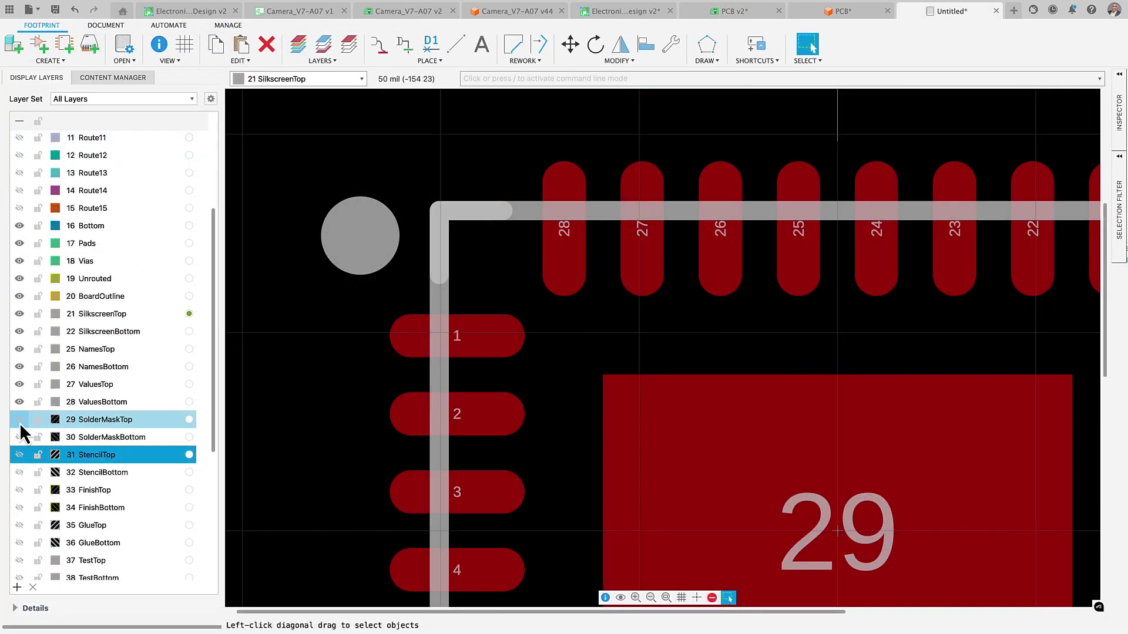
click(20, 419)
right_click(554, 284)
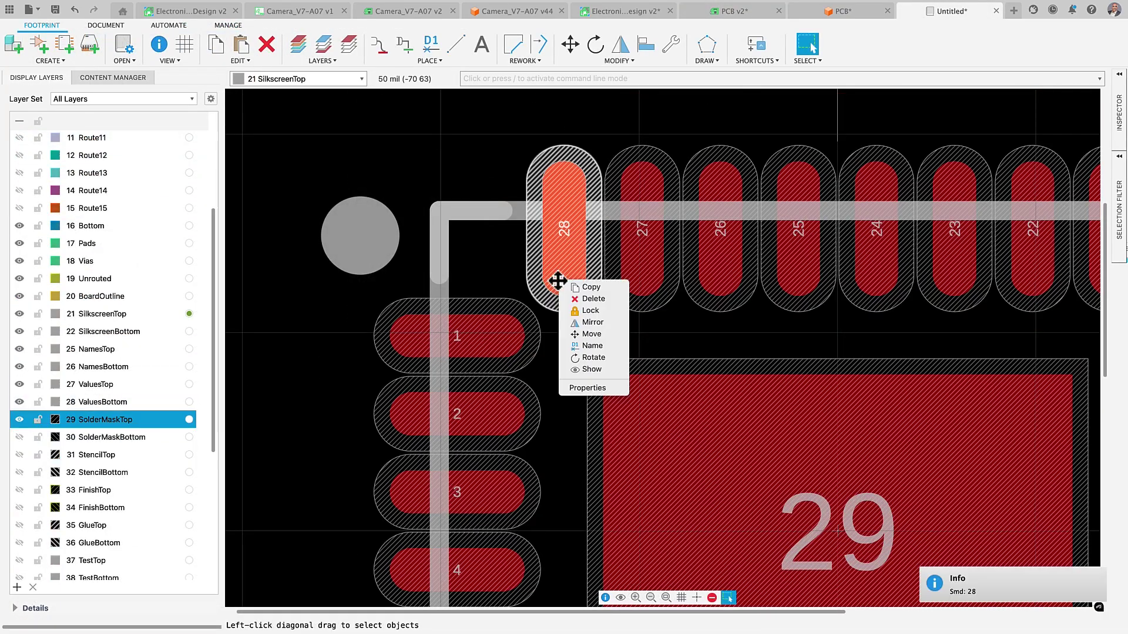
click(586, 389)
click(823, 212)
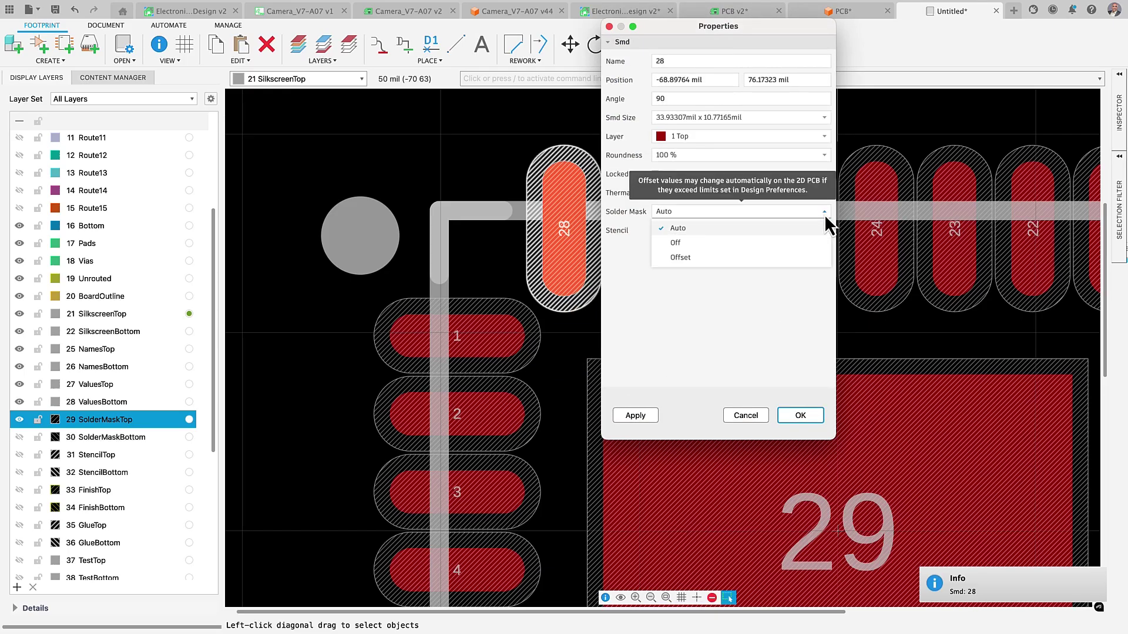
click(809, 241)
click(648, 414)
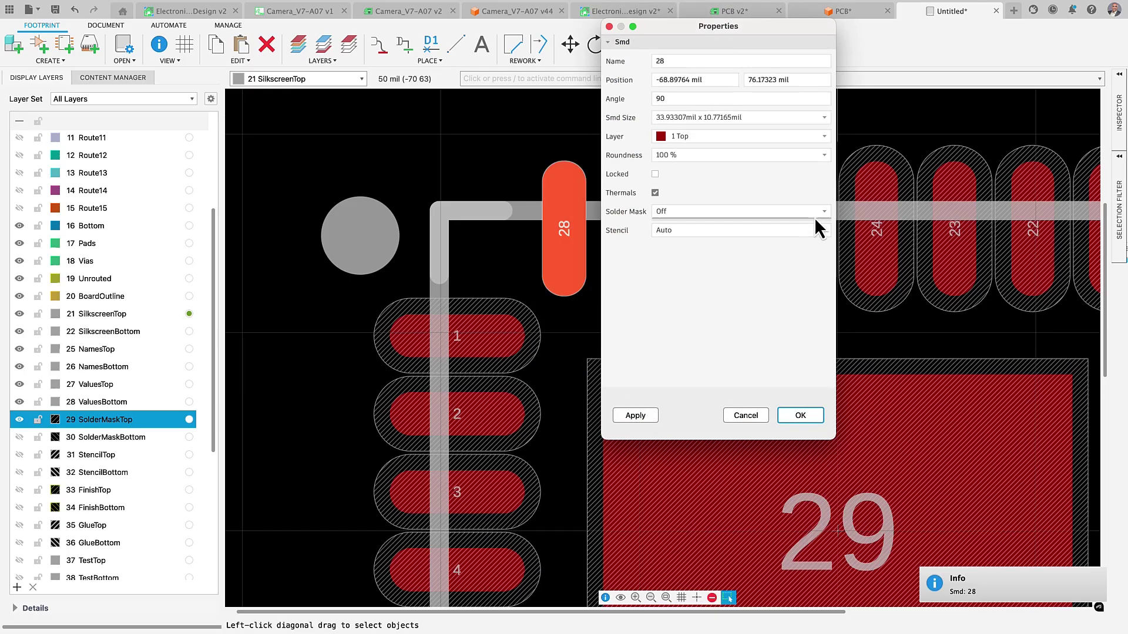
- Set pad 28's solder mask to Offset, trying 8 mil before applying 4 mil
click(815, 213)
click(790, 253)
click(646, 413)
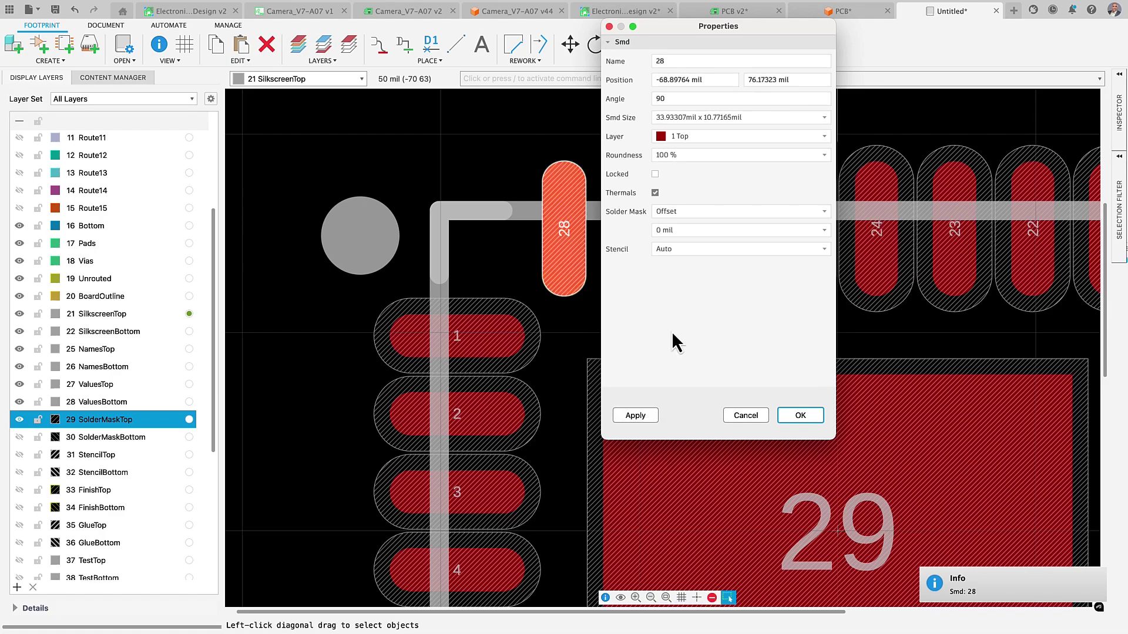
click(823, 230)
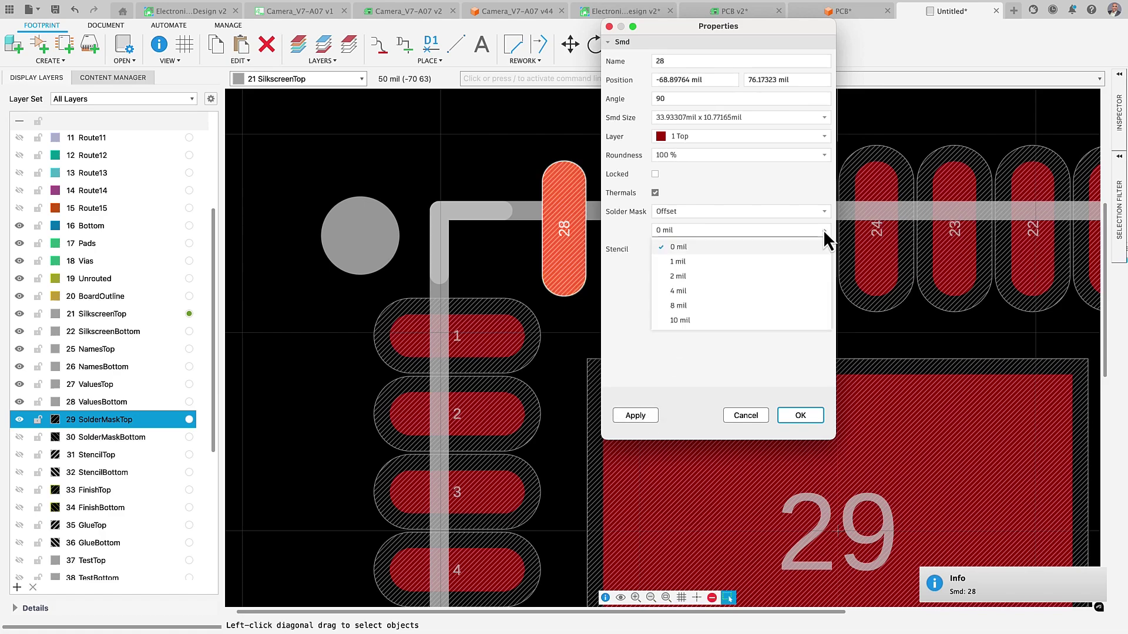
click(717, 305)
click(637, 414)
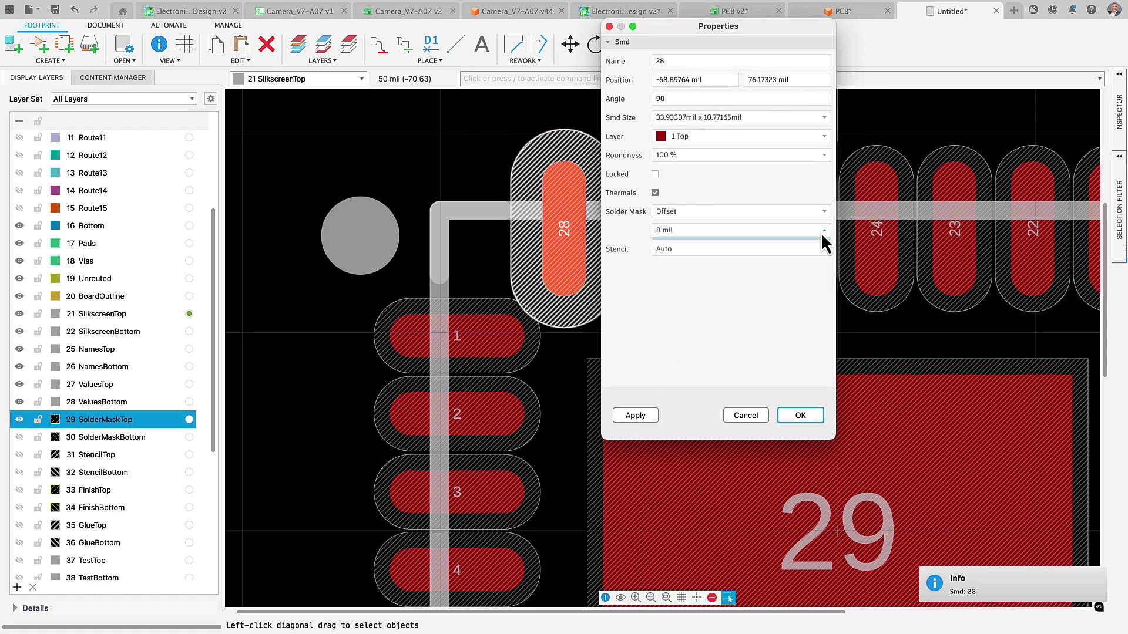
click(764, 277)
click(636, 415)
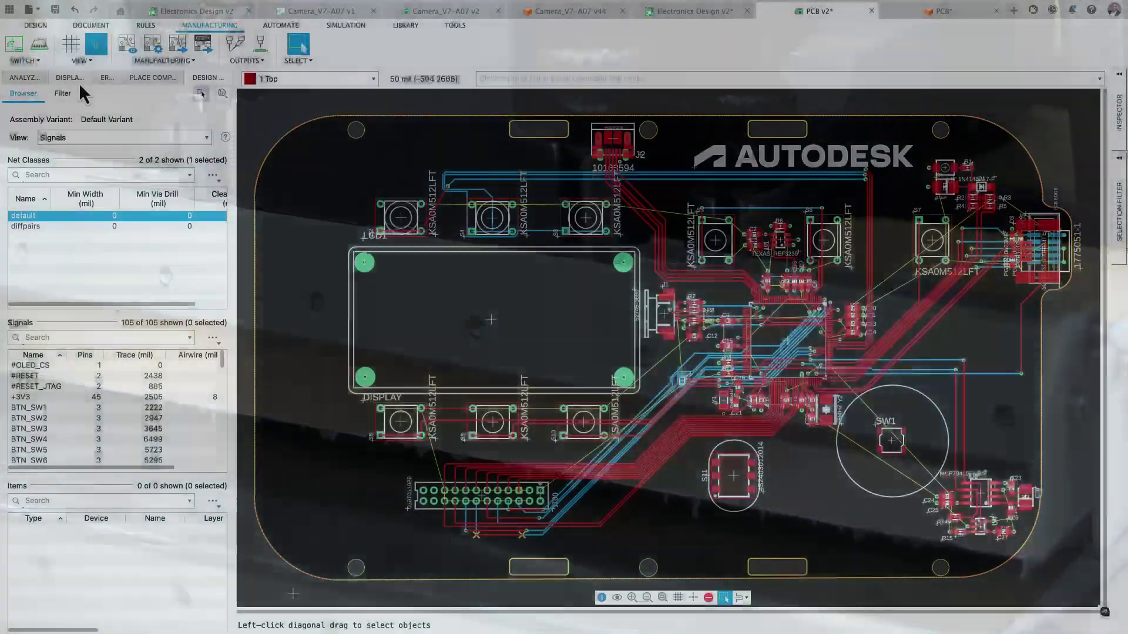
- Turn on the StencilTop layer in the board's layer list, keeping Top copper visible
click(76, 80)
scroll(678, 324, up, 5)
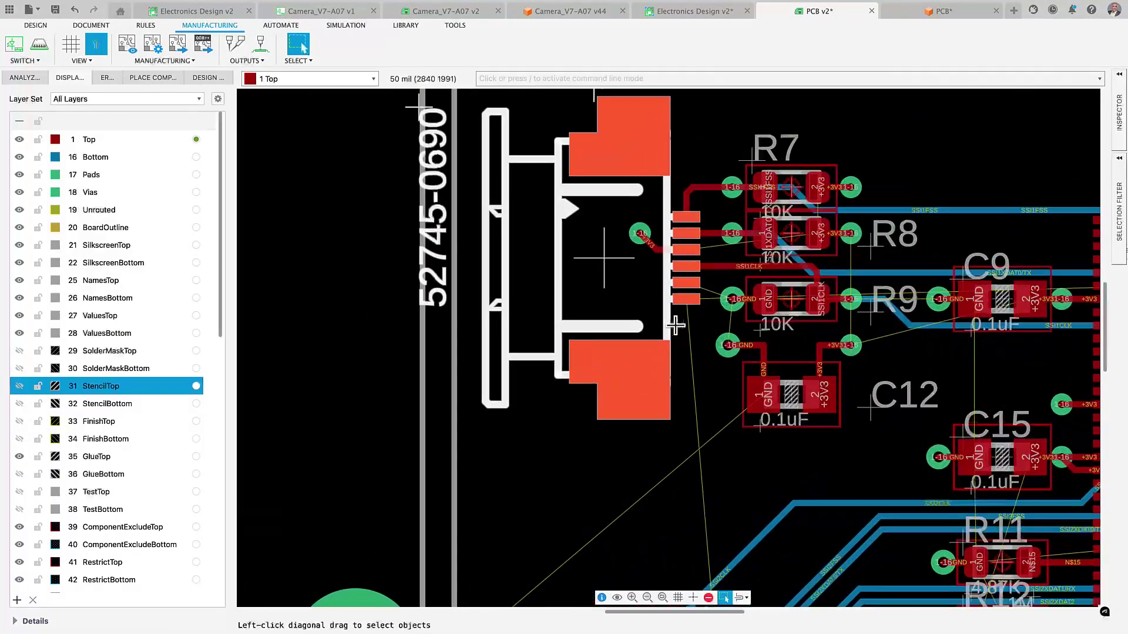
click(19, 139)
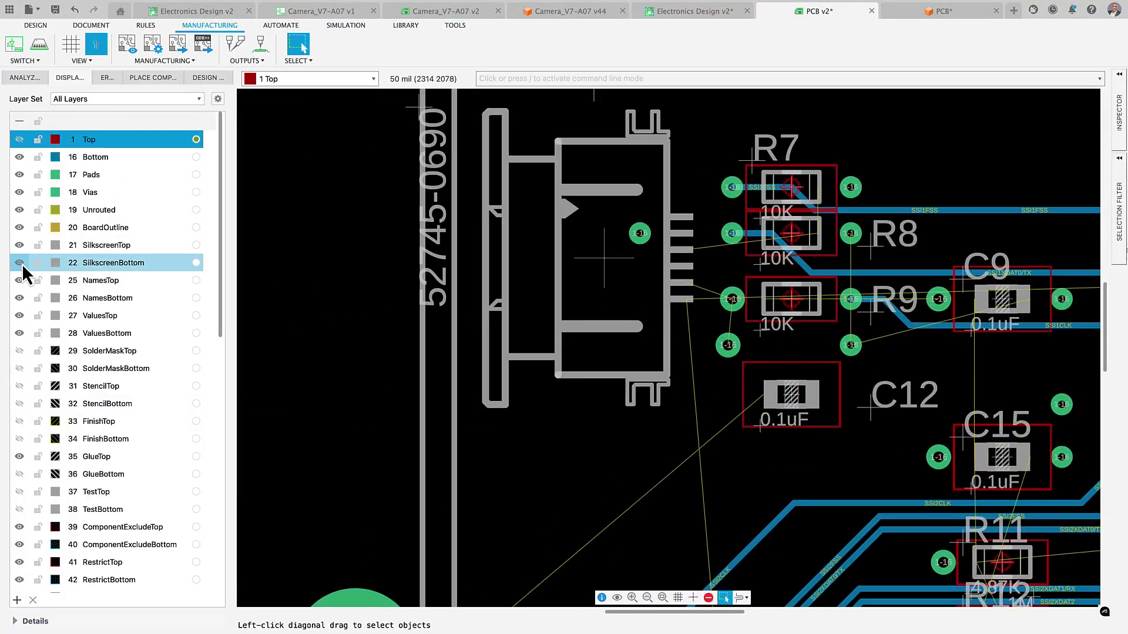
click(21, 385)
click(21, 386)
click(21, 386)
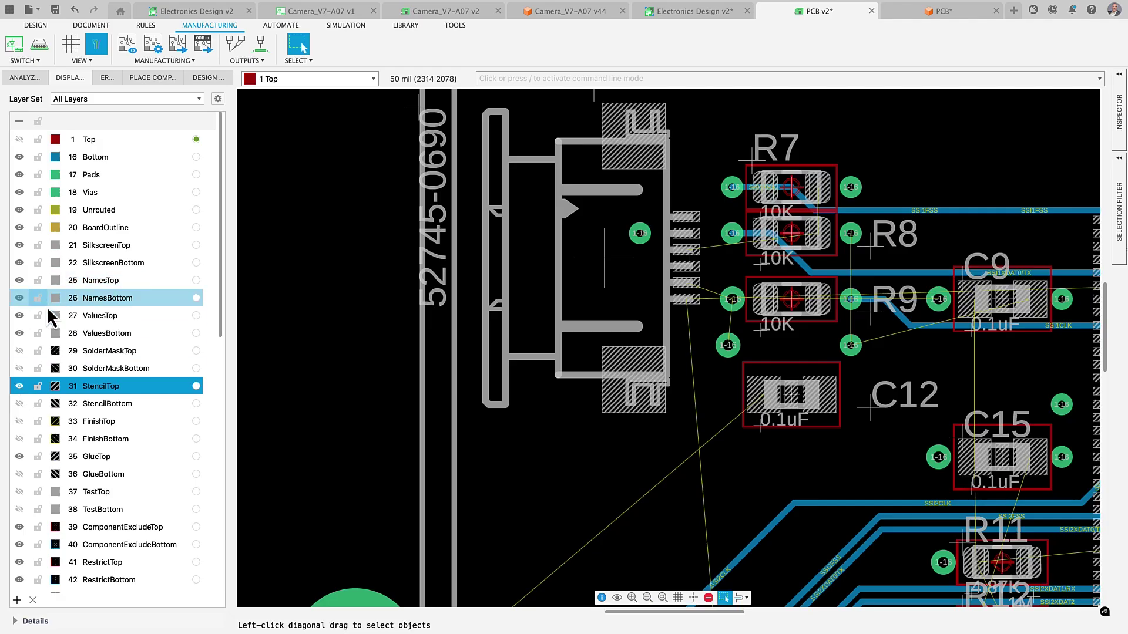
click(19, 139)
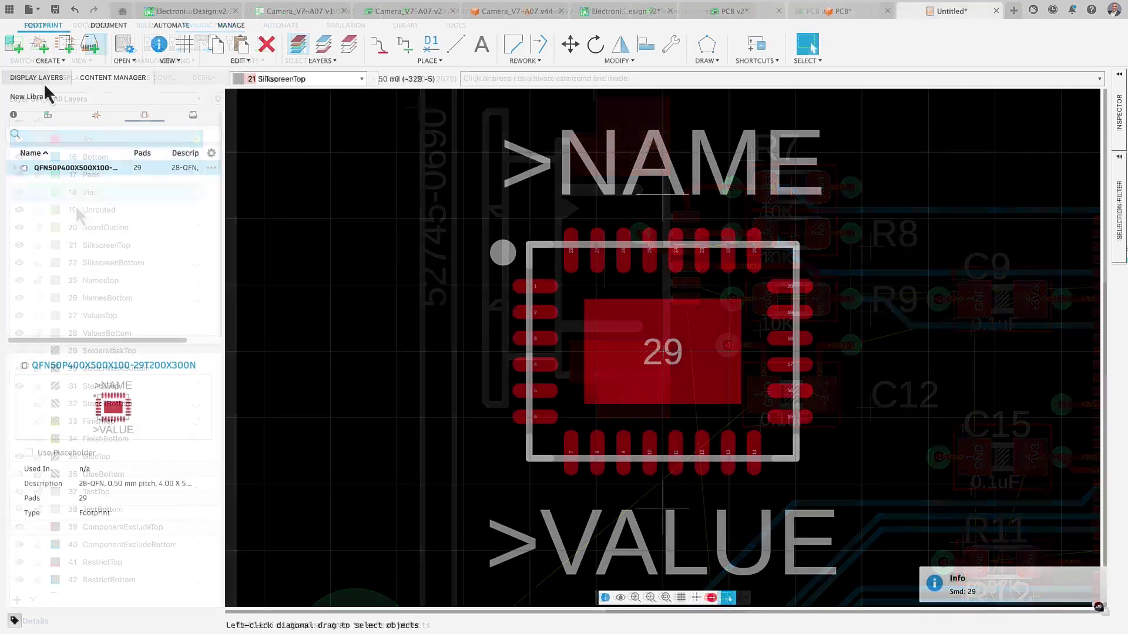
scroll(213, 220, down, 5)
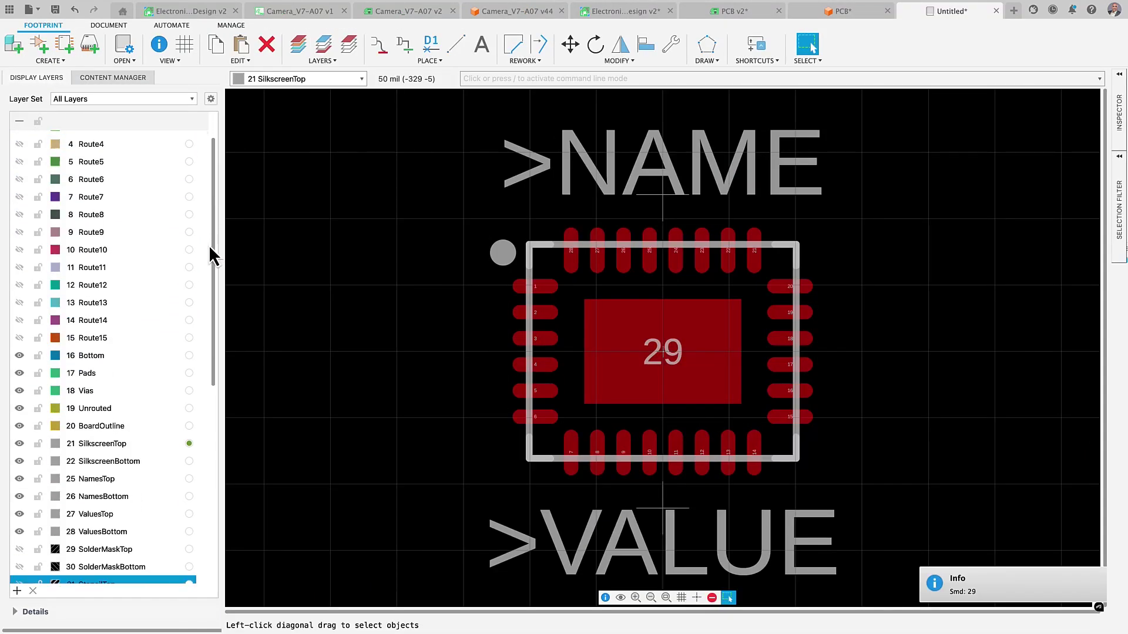
click(20, 455)
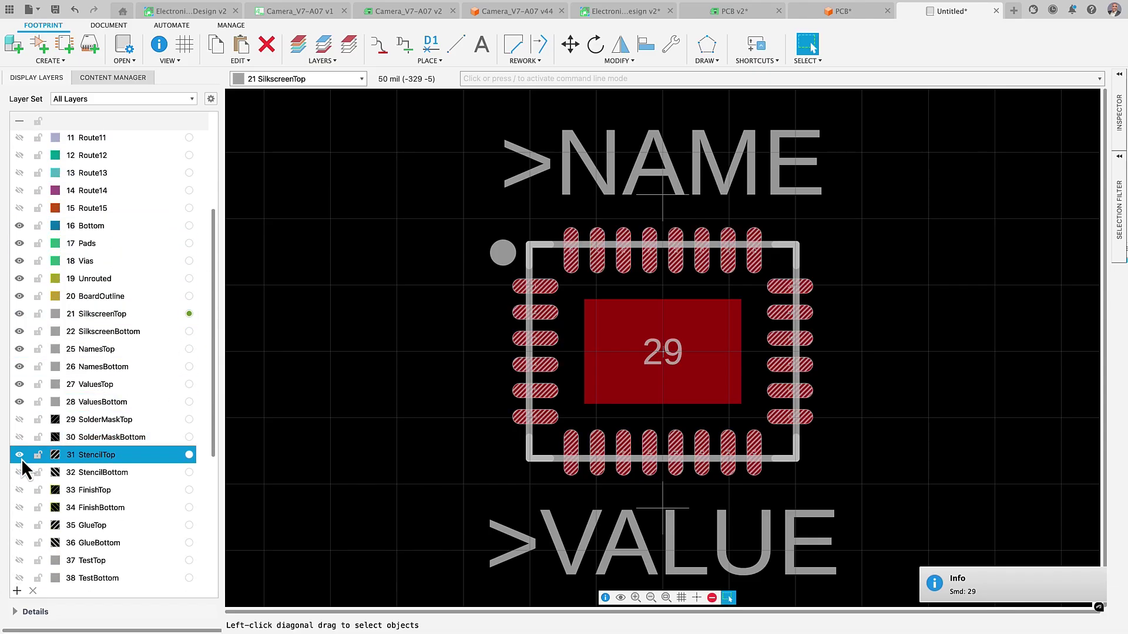
- Give centre pad 29 an 80 % Percentage Reduction stencil with a 3 x 3 grid, after trying 2 x 2
right_click(595, 355)
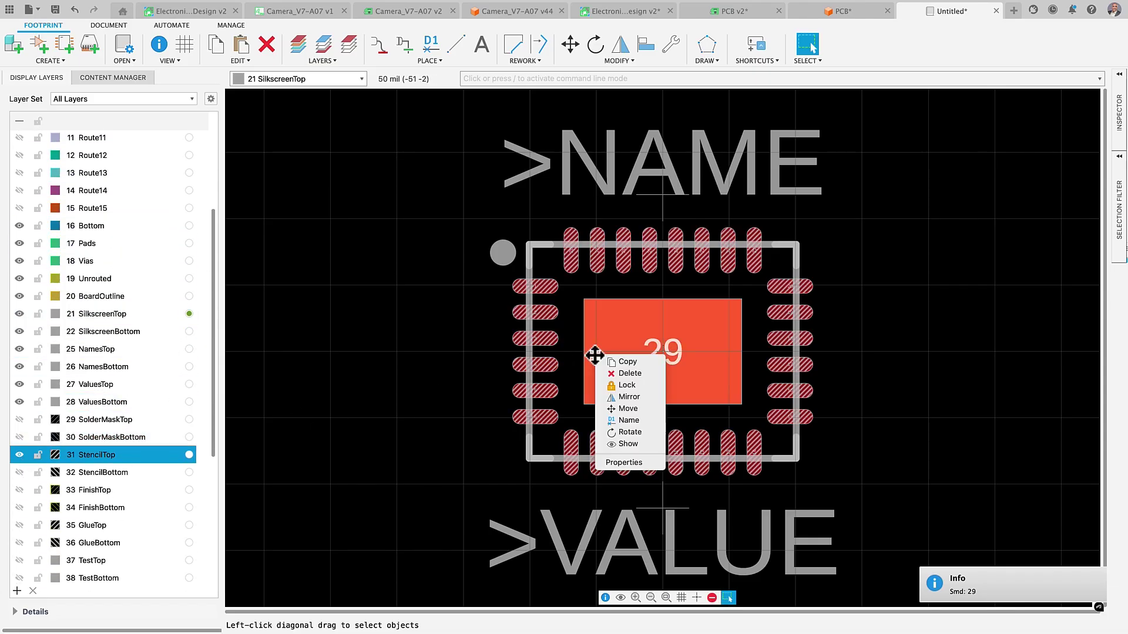
click(623, 463)
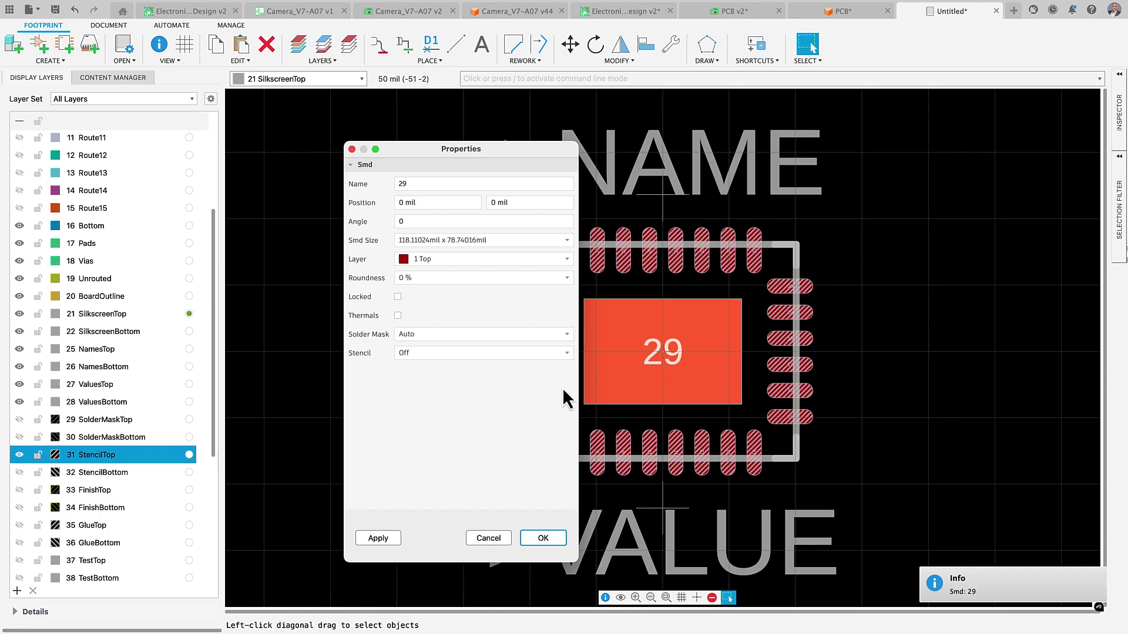
click(566, 354)
click(506, 410)
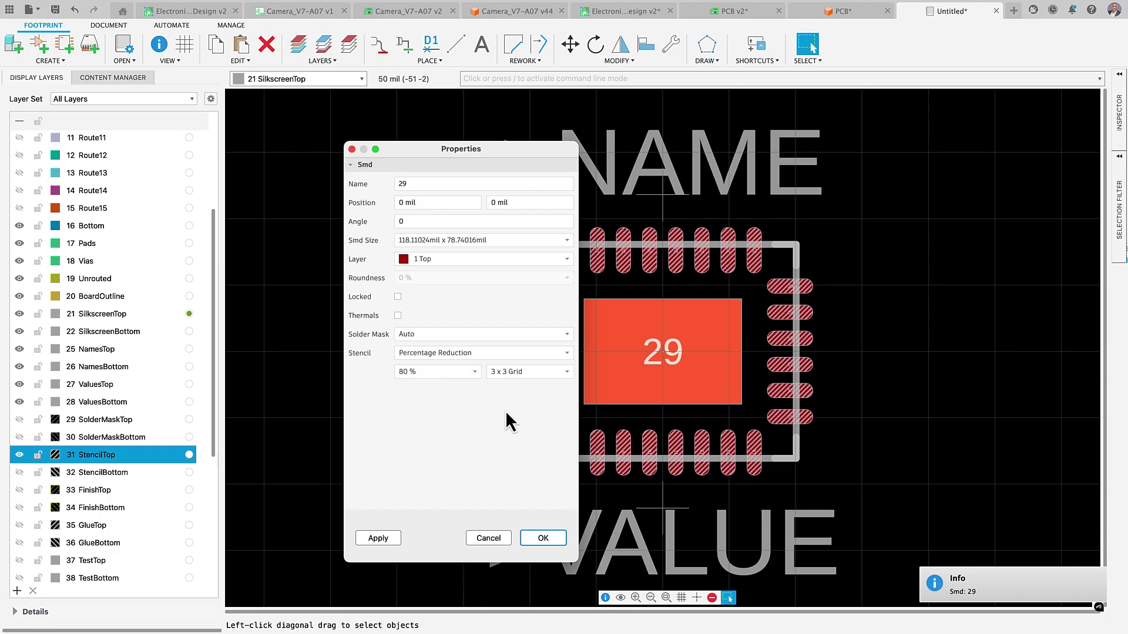
click(557, 374)
click(503, 386)
click(392, 537)
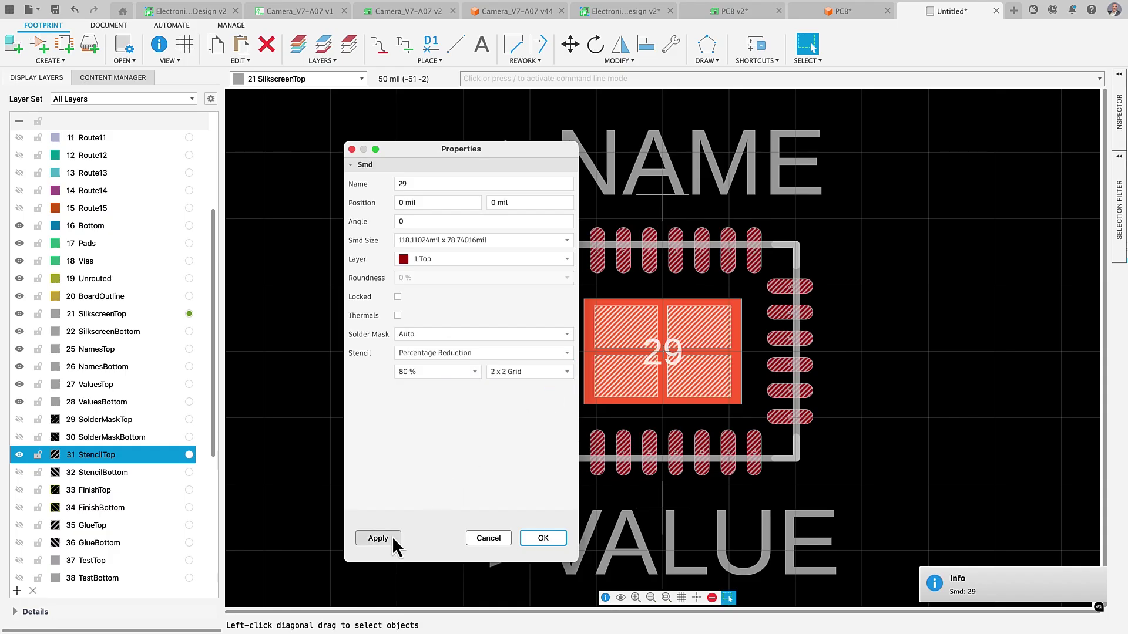
click(559, 374)
click(542, 401)
click(392, 540)
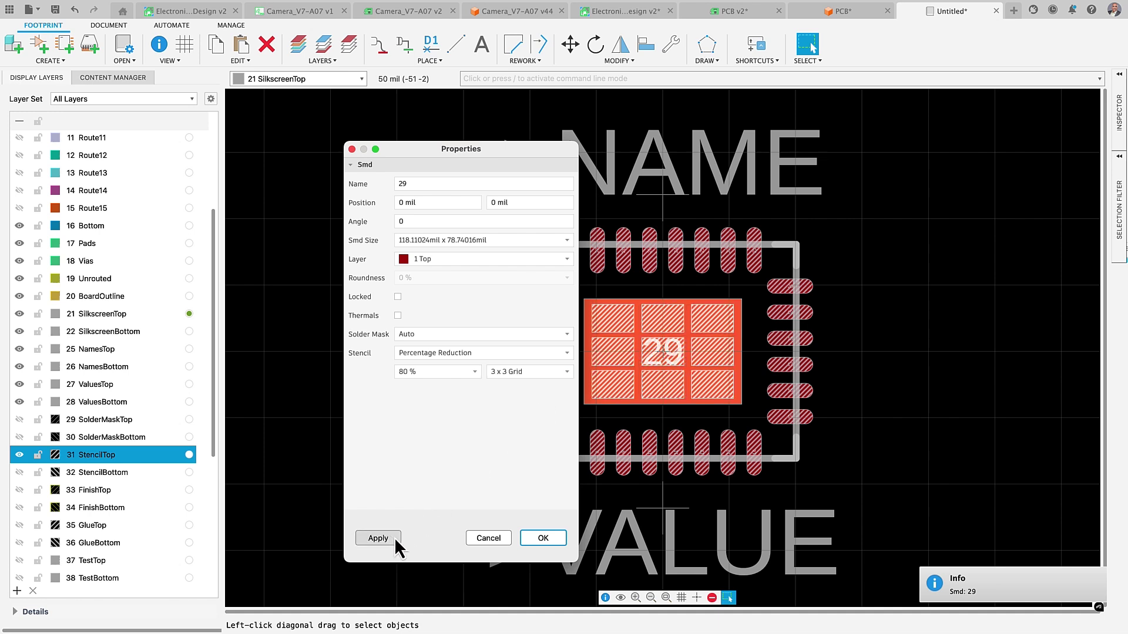
- Close pad 29's properties, edit Bare3DPCB in place with a board sketch, and open the Camera_V7-A07 layout
click(543, 538)
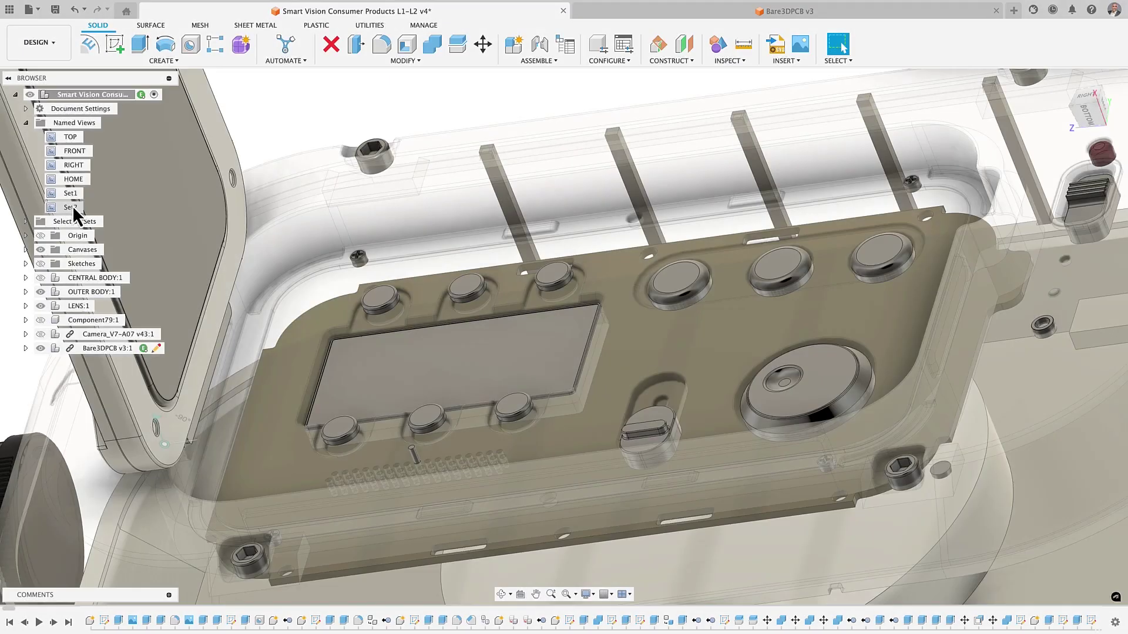
click(156, 349)
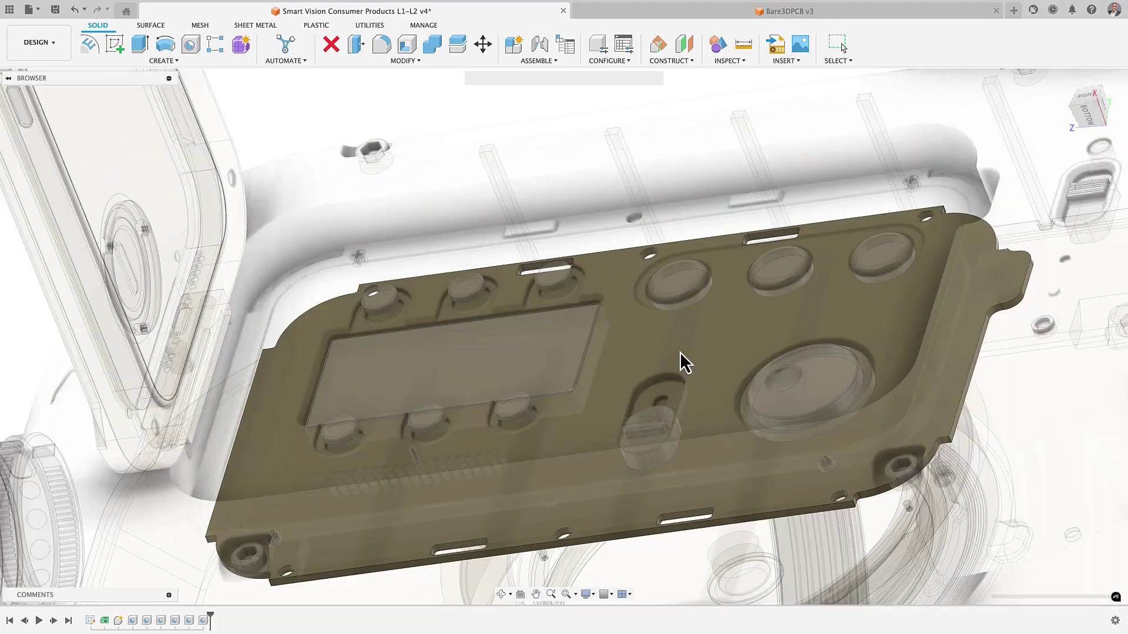
click(88, 51)
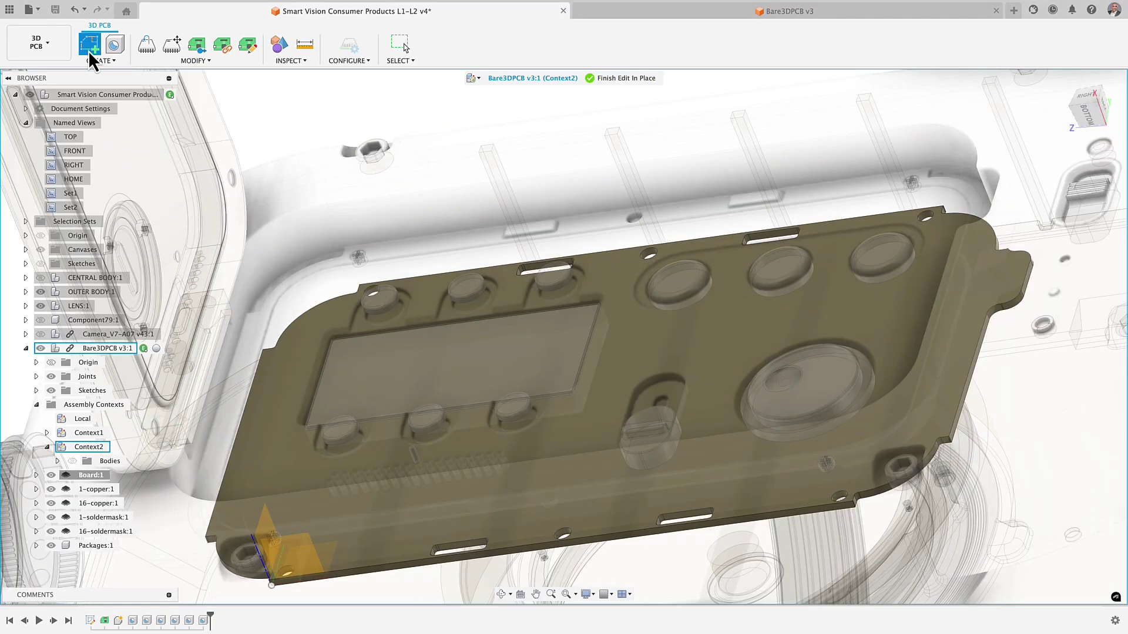
click(151, 61)
mouse_move(138, 235)
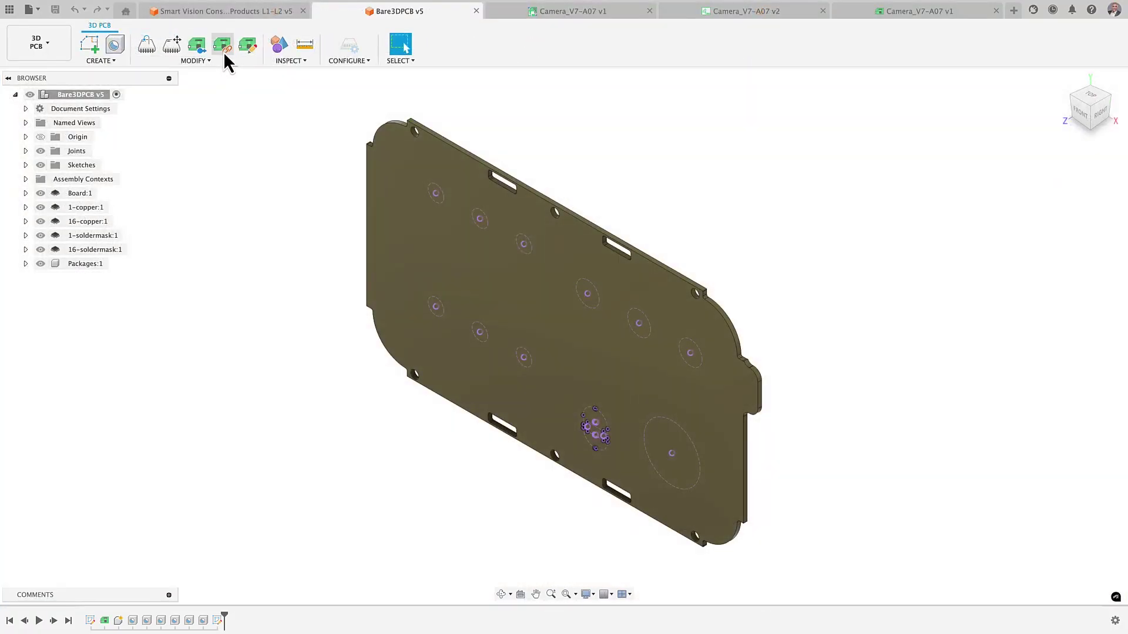
click(224, 52)
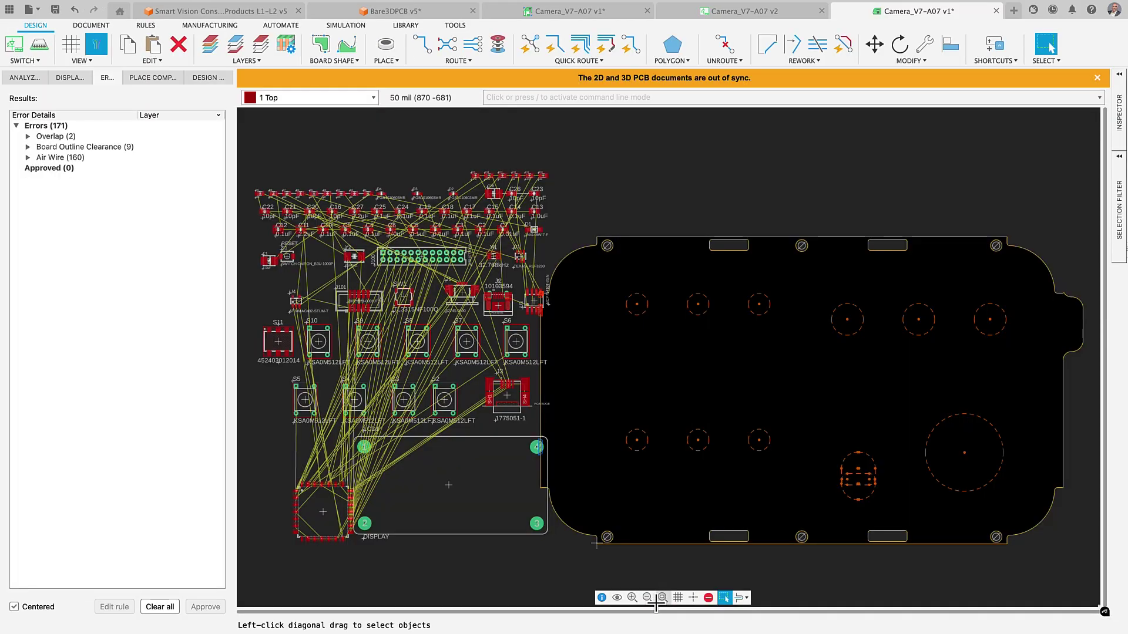
- Move switches S5, S4 and S3 onto the board and place S2 near its right edge
click(217, 80)
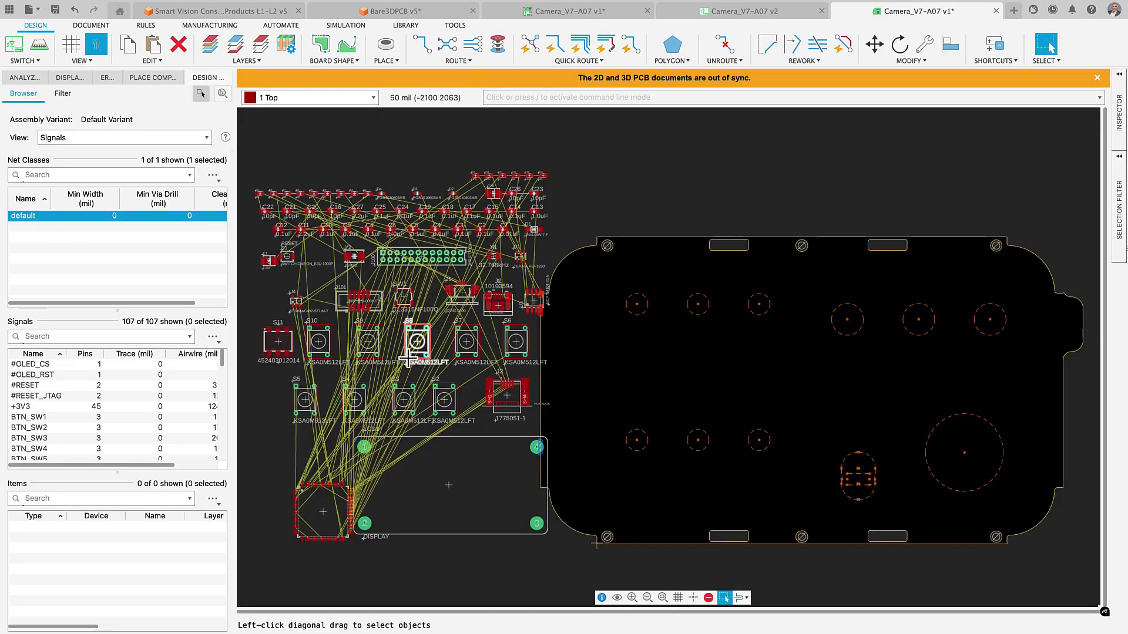
drag(440, 371, 288, 427)
key(m)
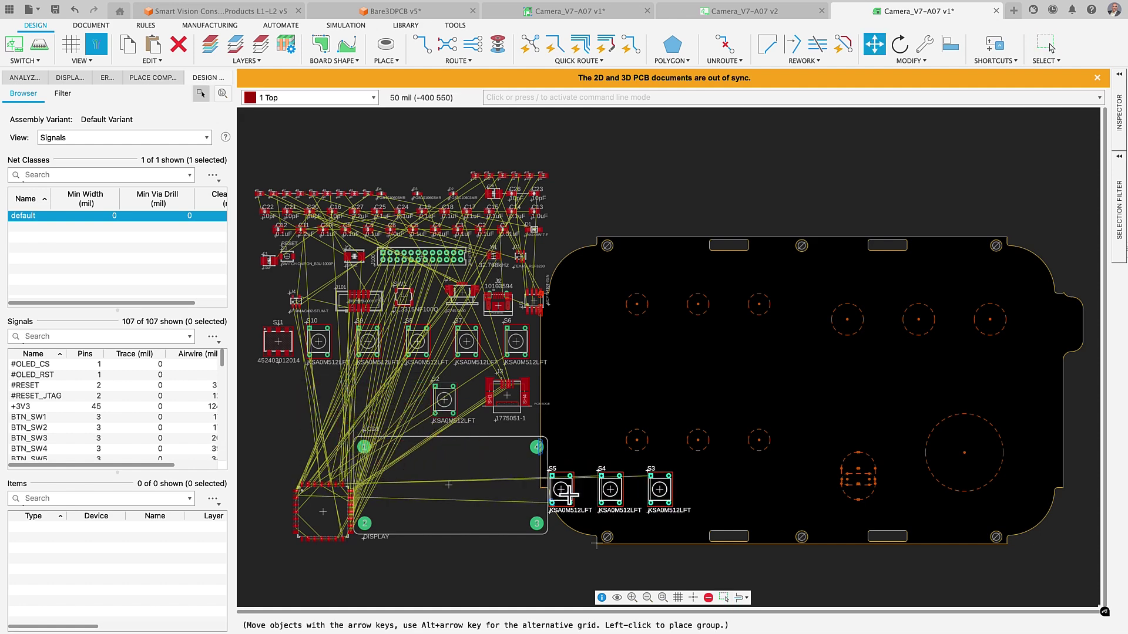
click(653, 487)
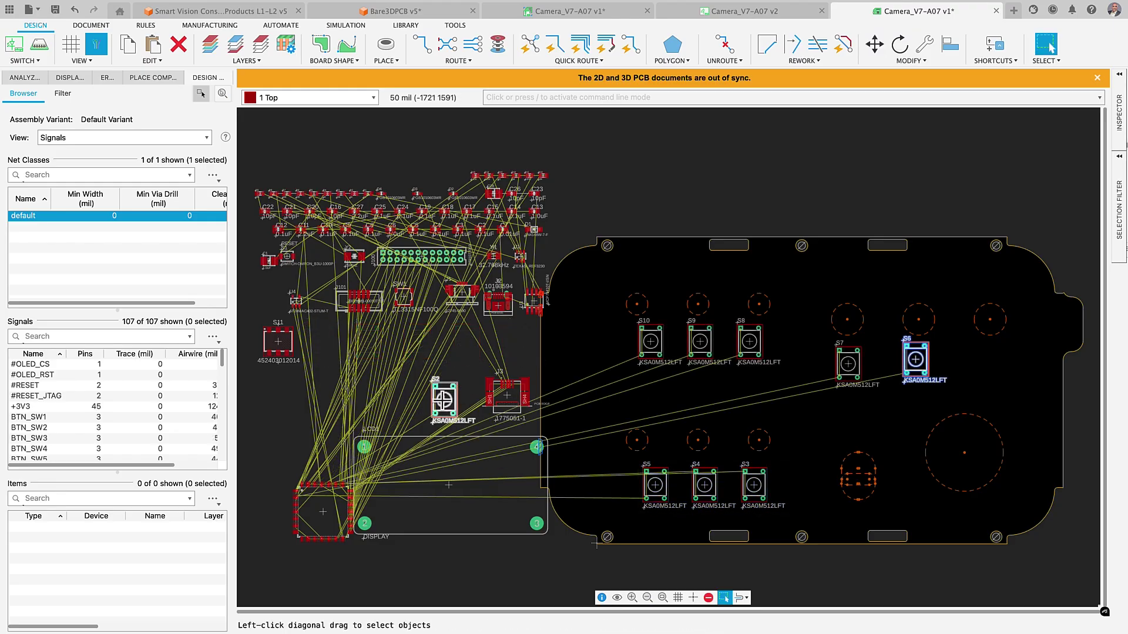
key(m)
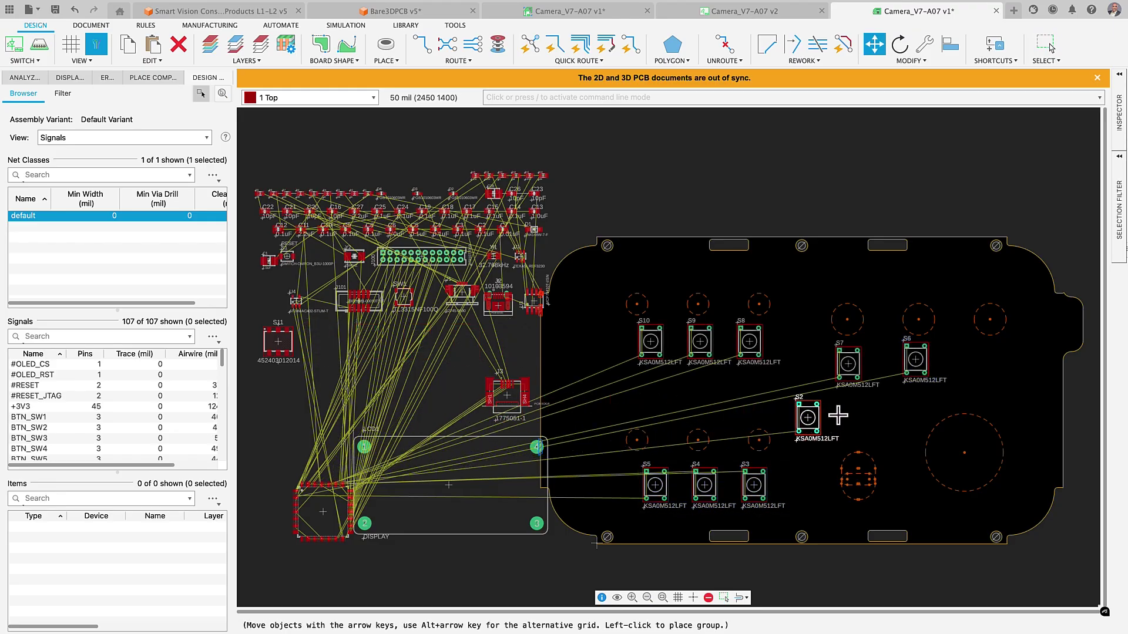
click(987, 368)
- Align switches S3 and S4 with the button holes above them
drag(796, 427, 742, 511)
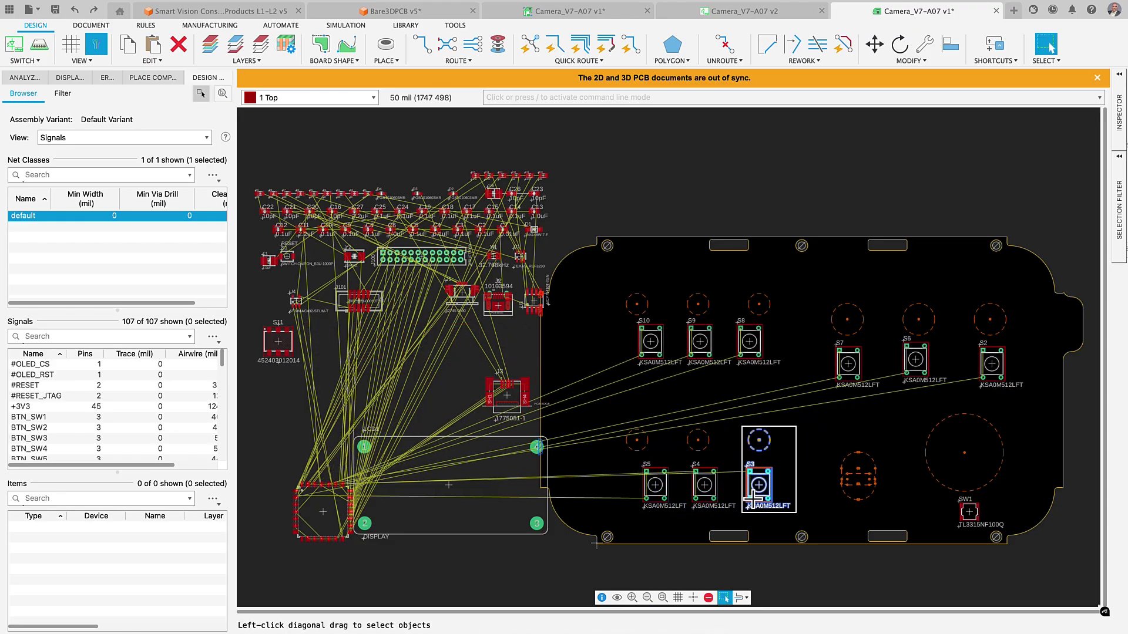
key(a)
click(921, 108)
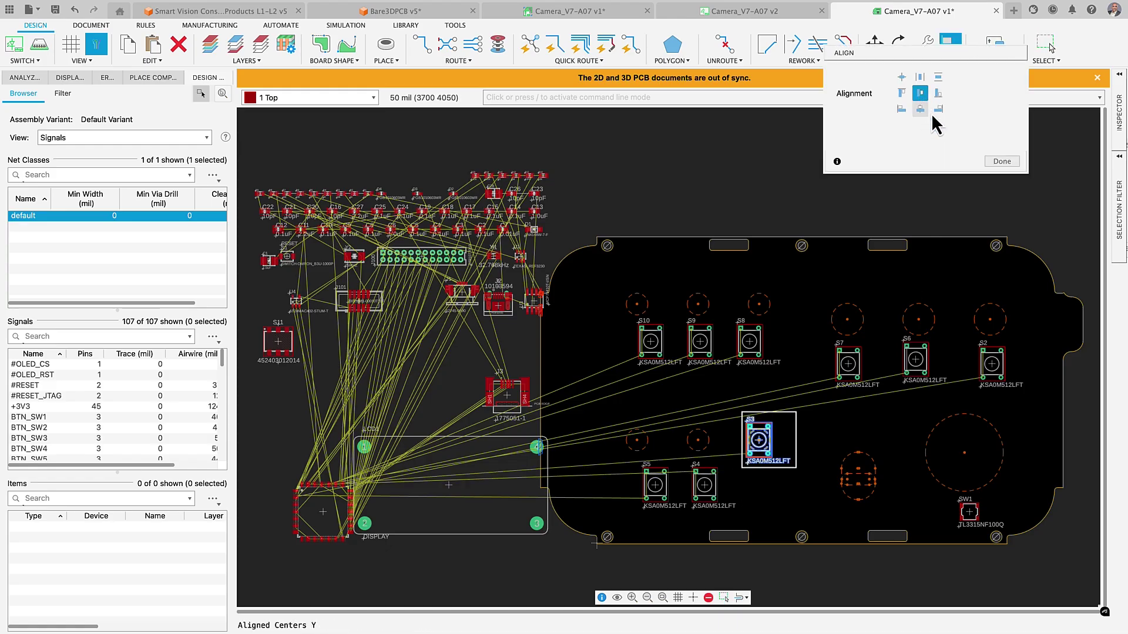
key(Escape)
drag(735, 425, 681, 512)
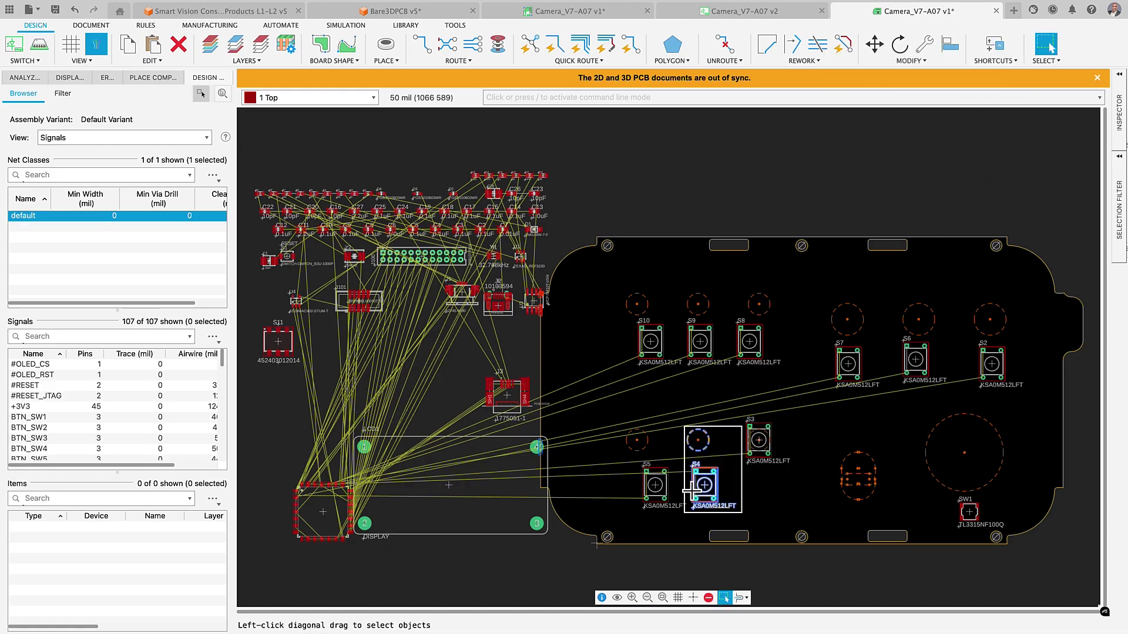
key(a)
click(920, 94)
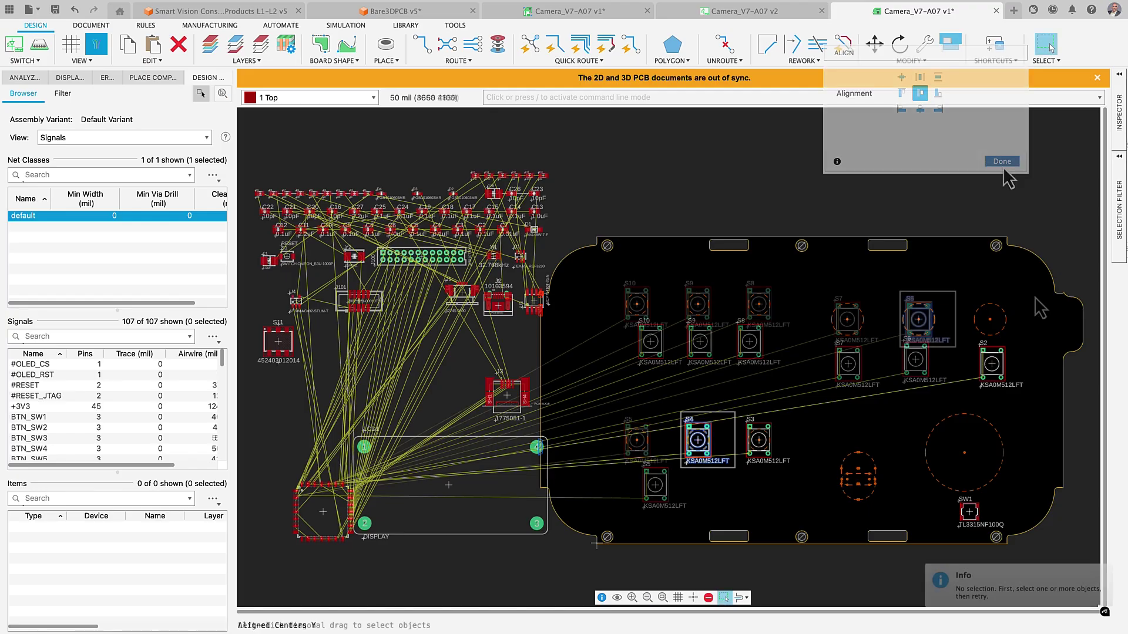
key(Escape)
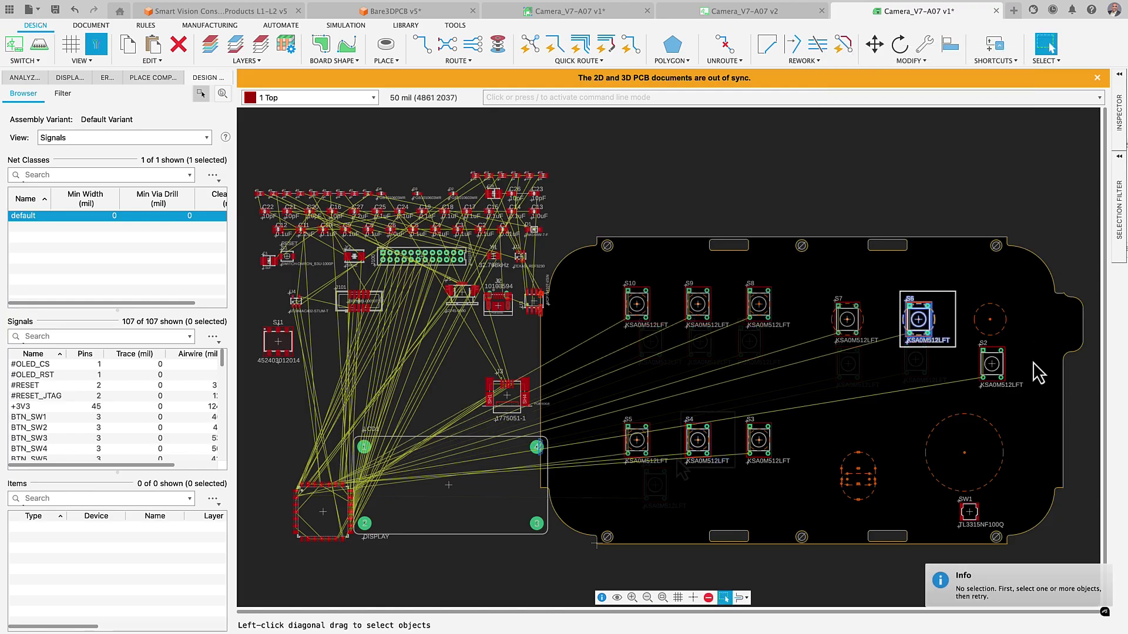
- Align S2 with its hole, then push the layout to the 3D PCB with the Recommended preset
drag(1033, 361, 974, 320)
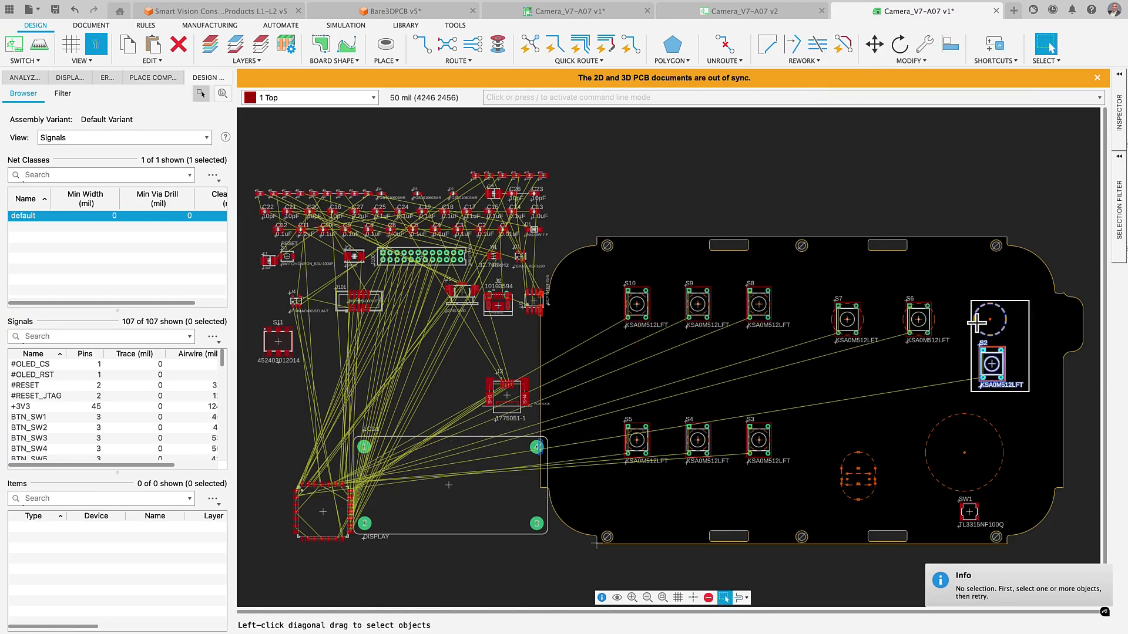
key(a)
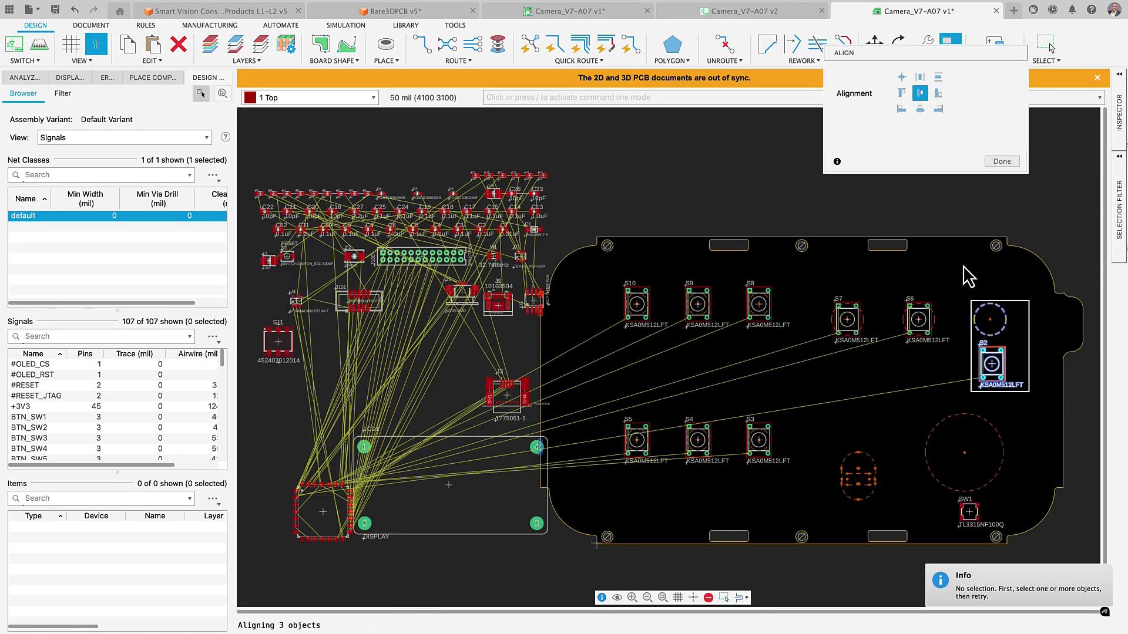
click(920, 110)
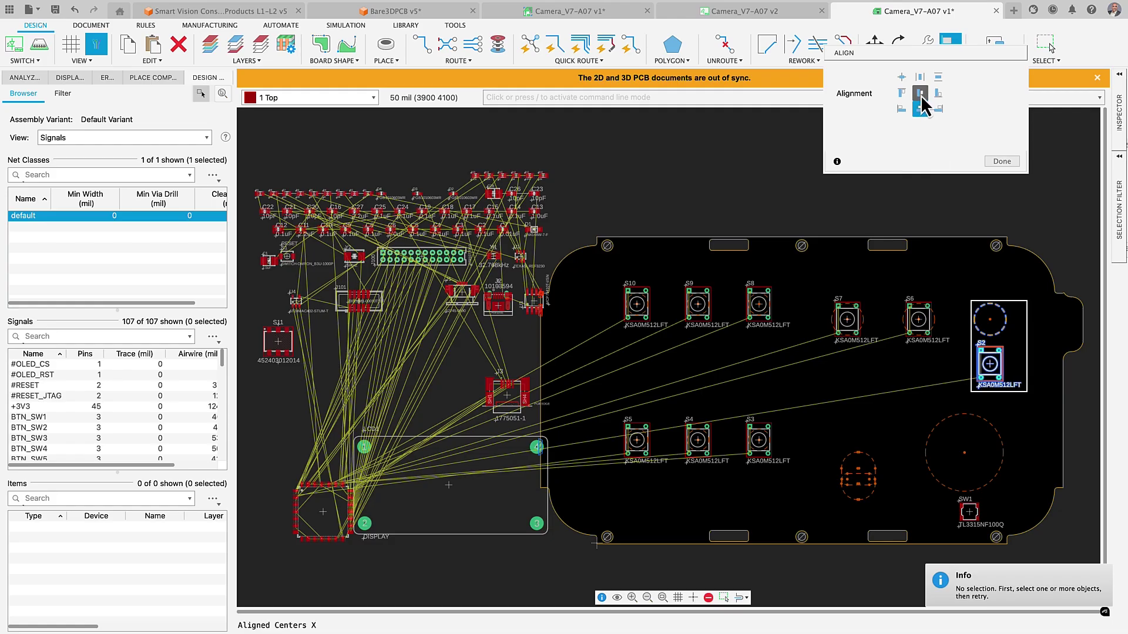
click(920, 94)
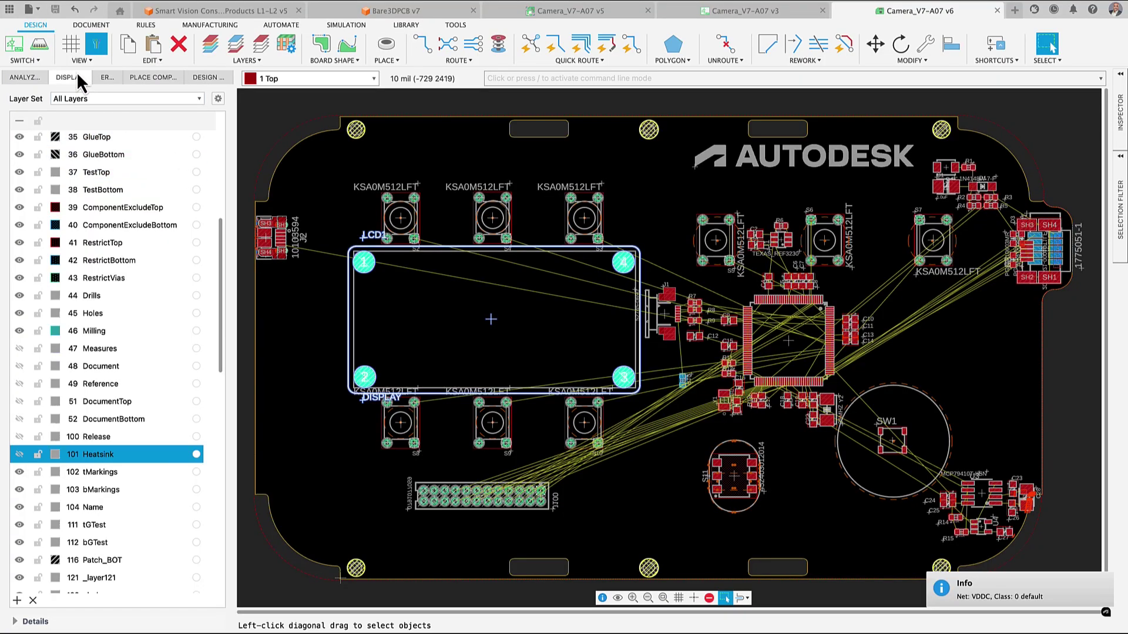
click(47, 51)
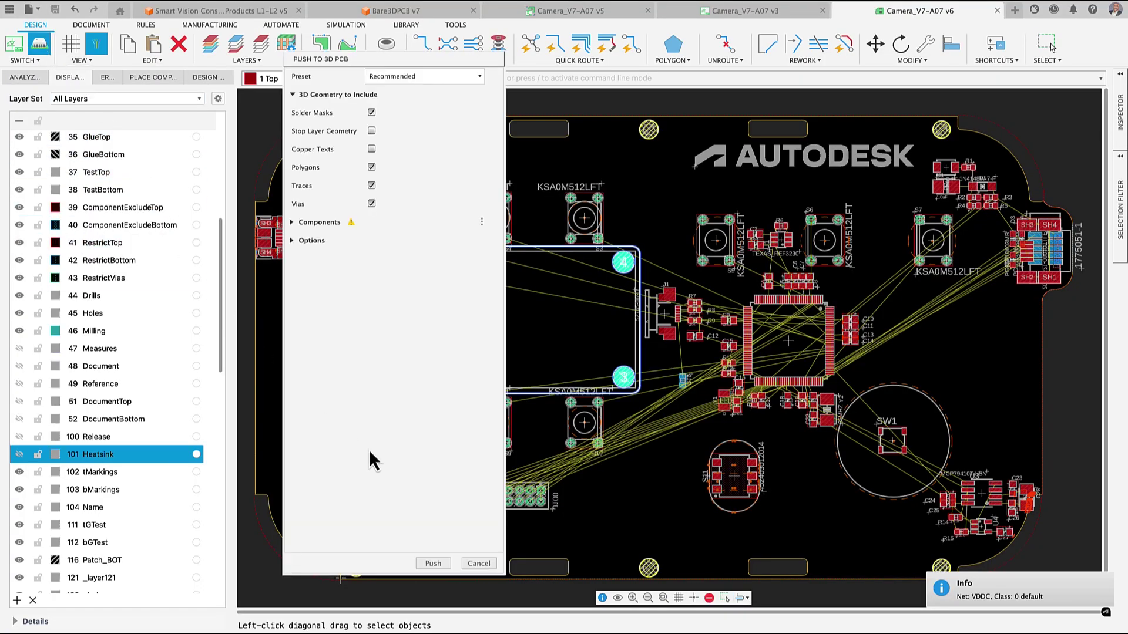
click(433, 564)
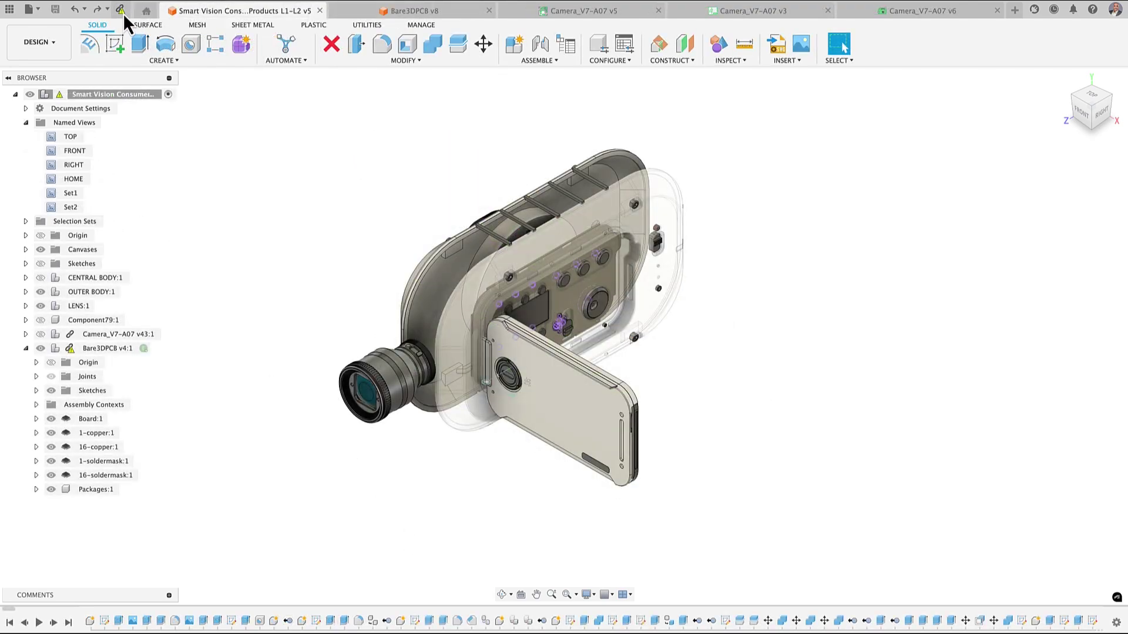
- Update Bare3DPCB to its latest version, jump to the Set1 view, and hide OUTER BODY:1
click(120, 11)
double_click(79, 194)
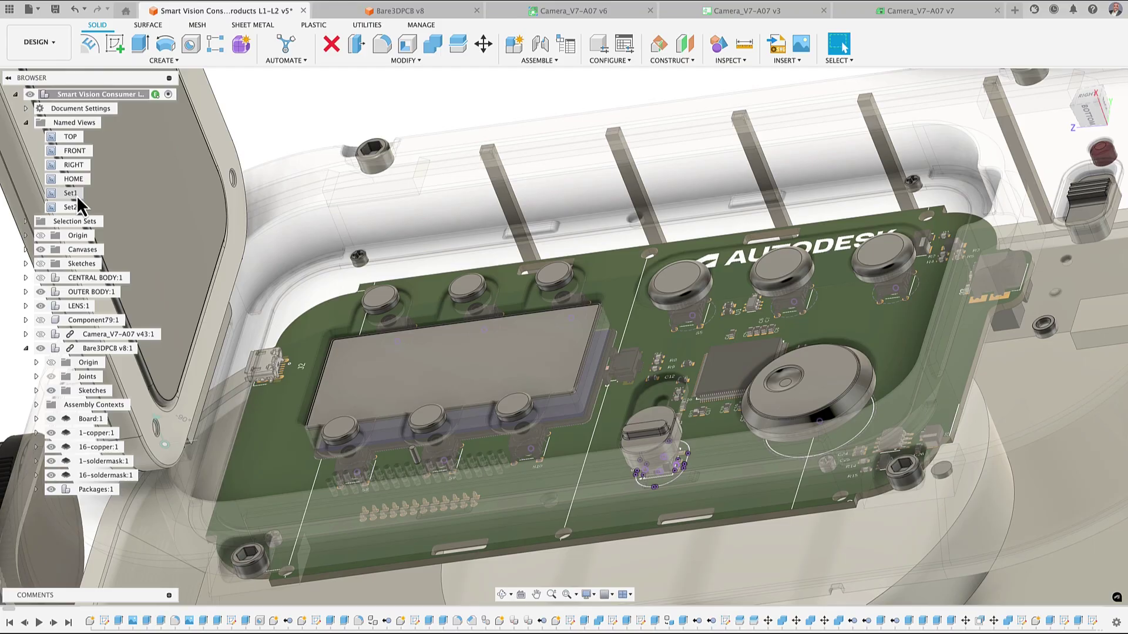
click(51, 292)
click(43, 297)
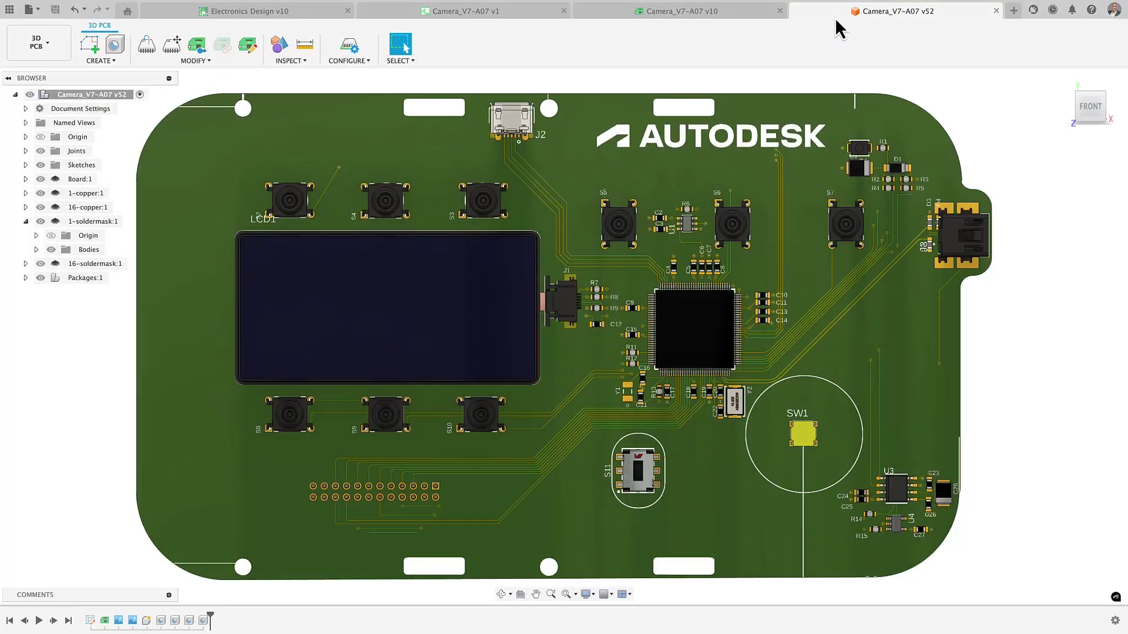
- Add a 5 mm mounting hole 16 mm from the board's top and left edges
click(117, 51)
click(237, 182)
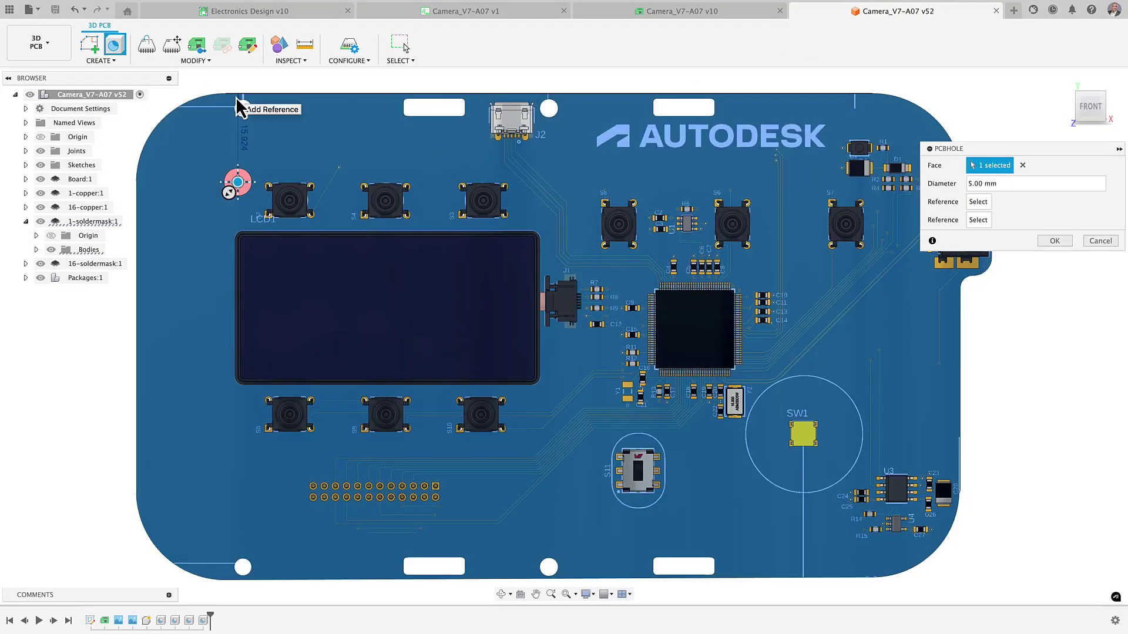
click(234, 98)
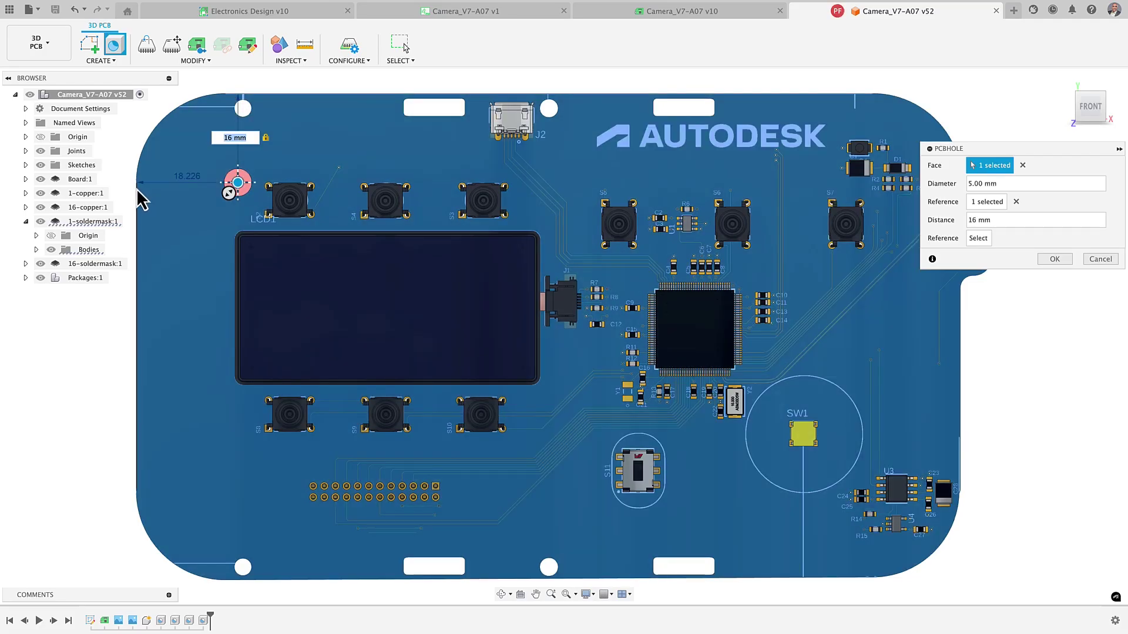
click(138, 189)
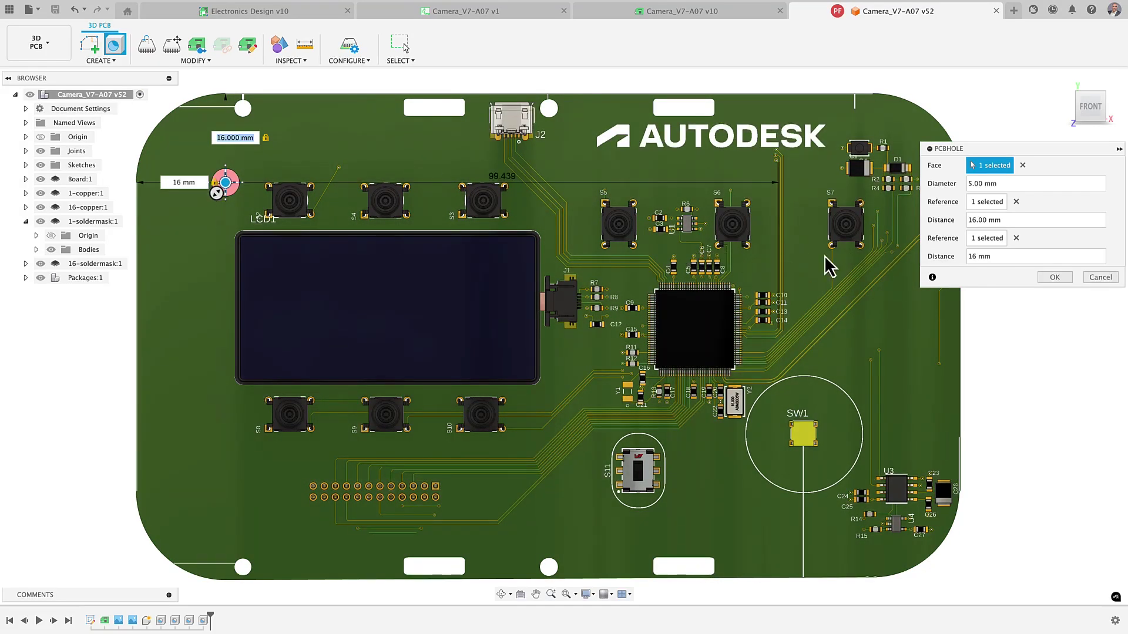
click(1055, 277)
- Add a second 5 mm mounting hole 16 mm from the board's bottom and left edges
click(115, 46)
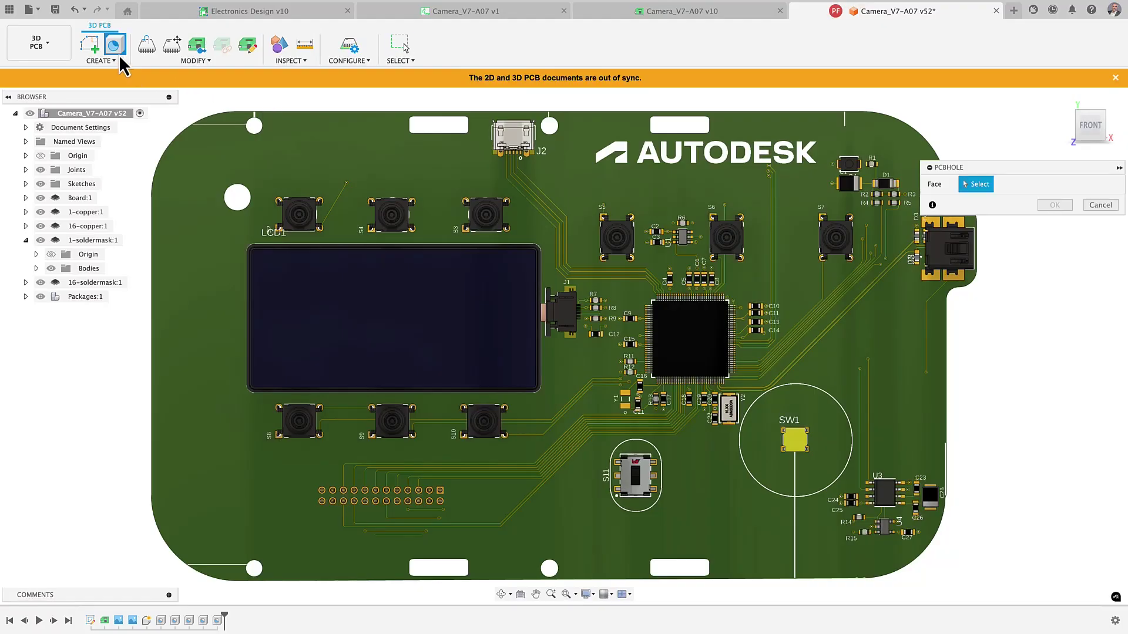
click(248, 508)
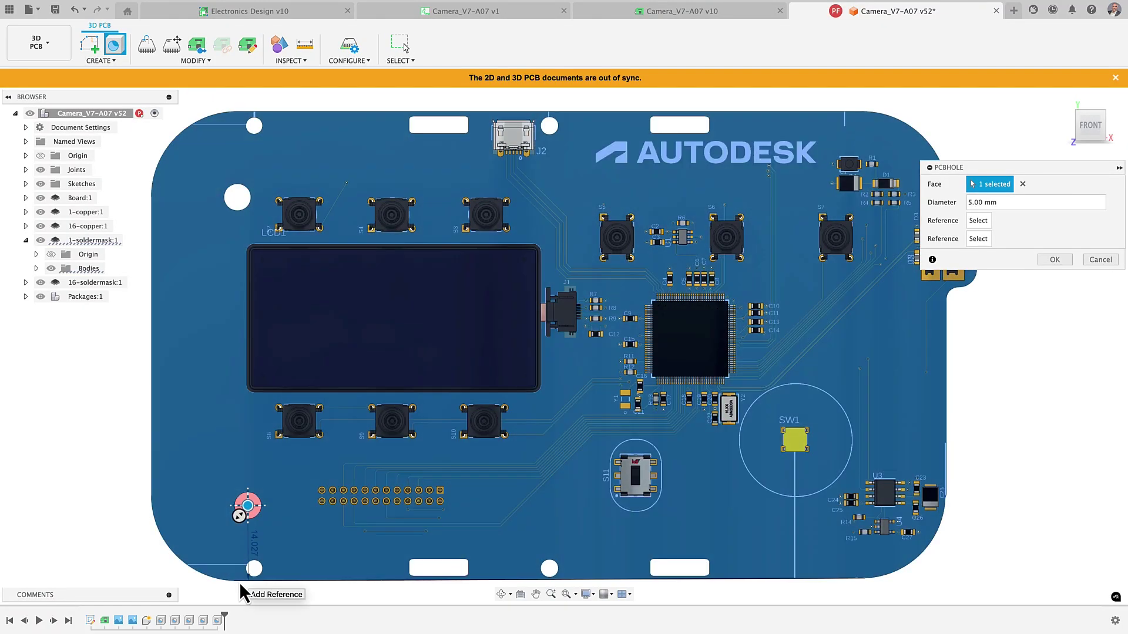
click(239, 579)
text(16)
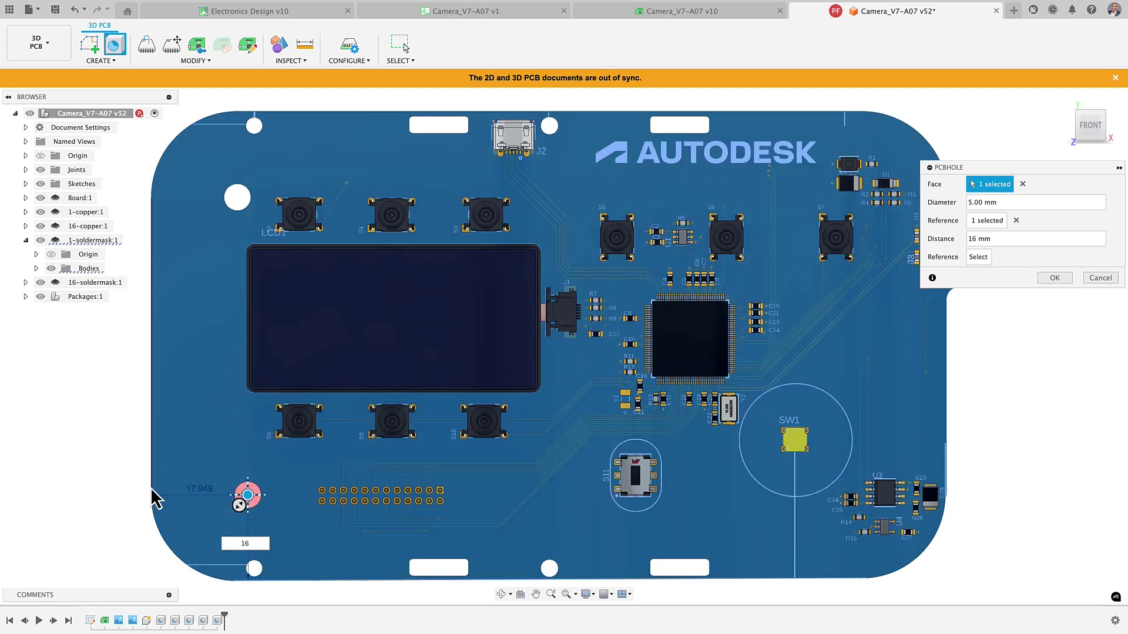
click(152, 498)
text(16)
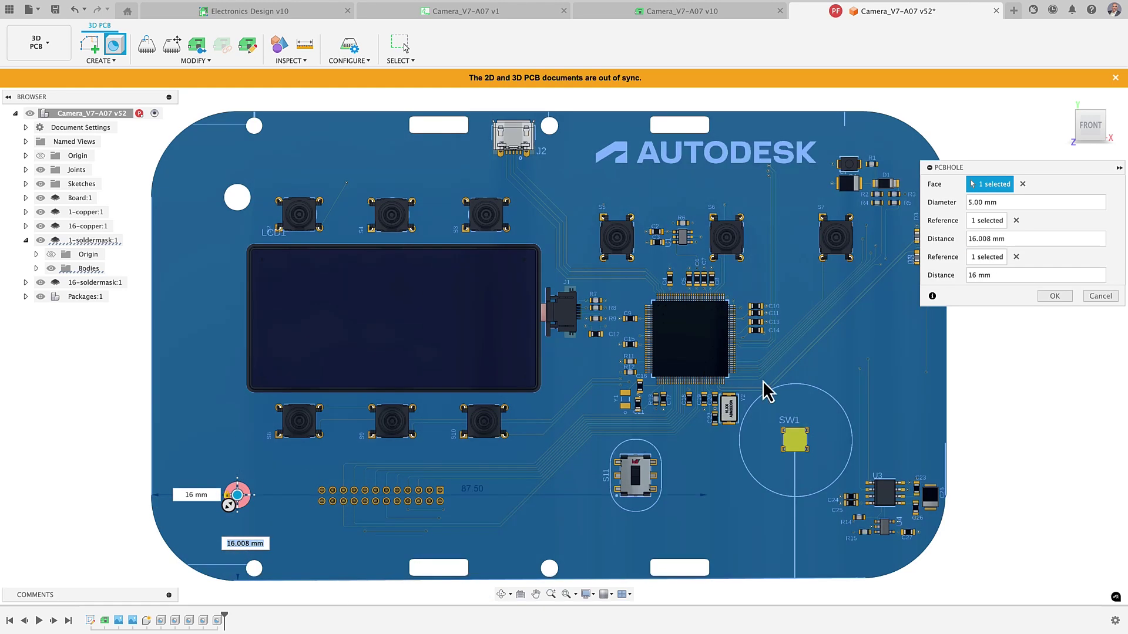
click(1054, 297)
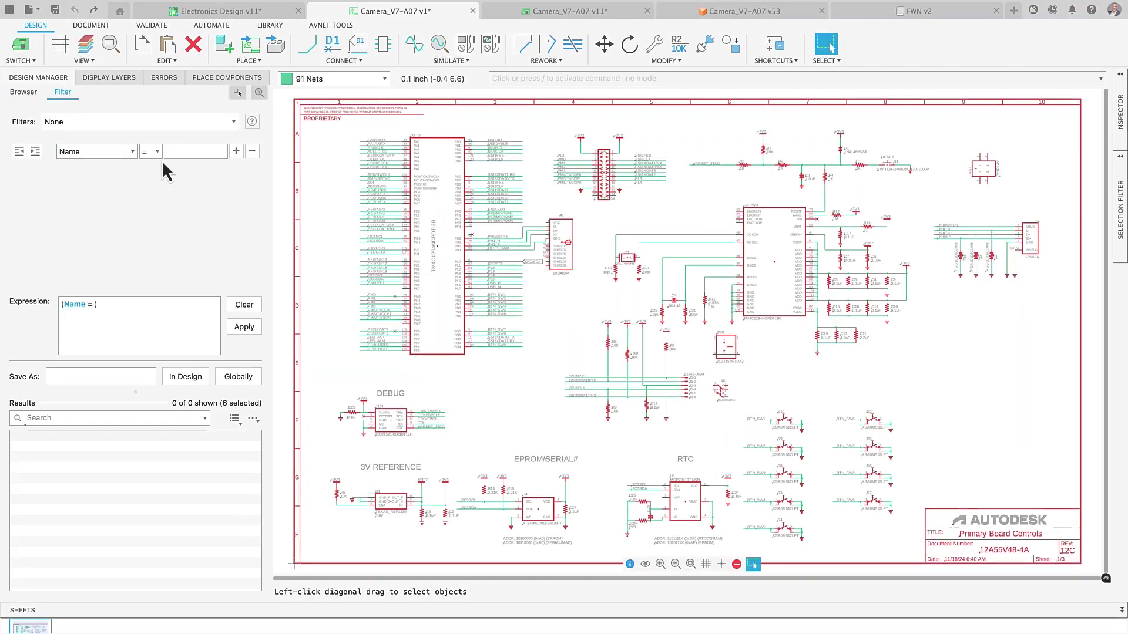
- Filter the Design Manager for names r* with Value 10k
text(*)
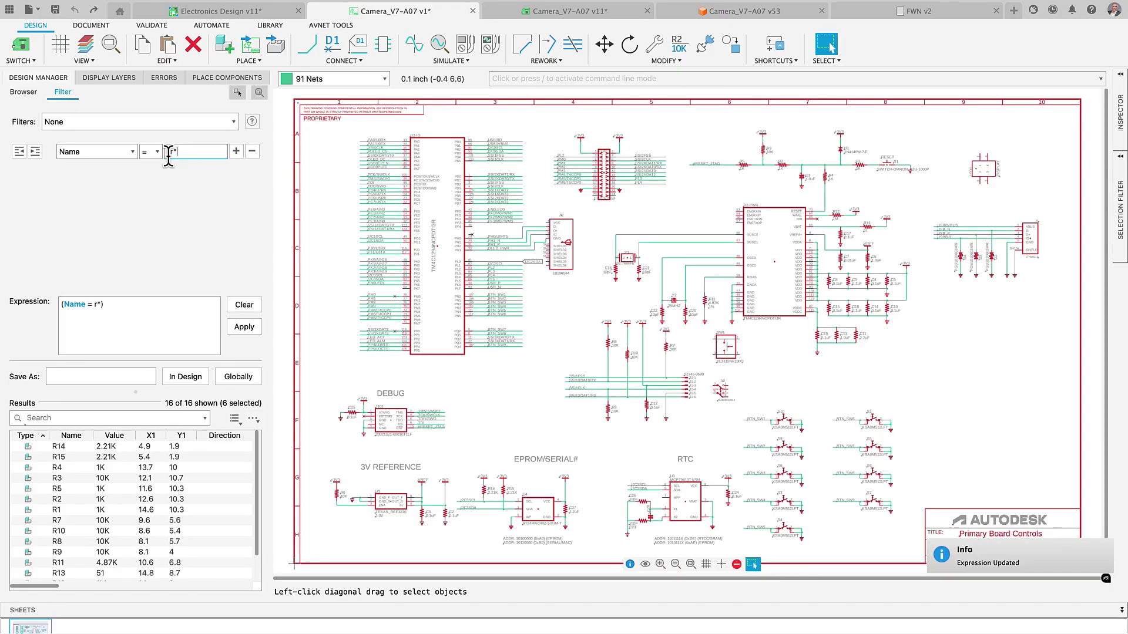
click(235, 151)
click(132, 171)
click(73, 210)
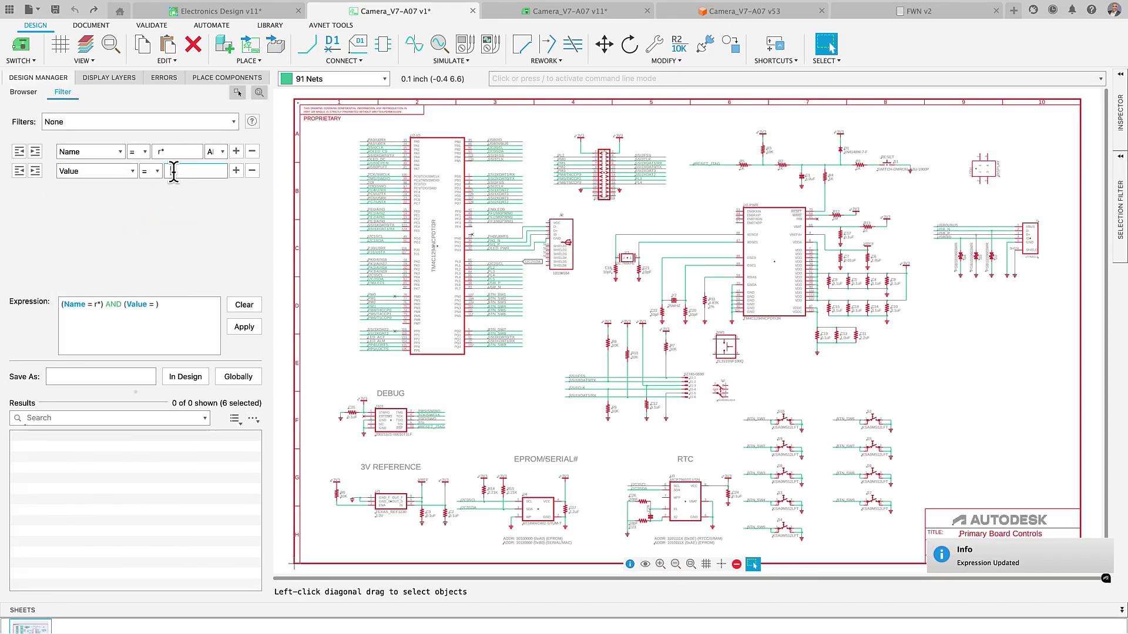
click(173, 171)
text(10k)
- Select the six 10K resistors and replace them with R-US_R0805
click(229, 447)
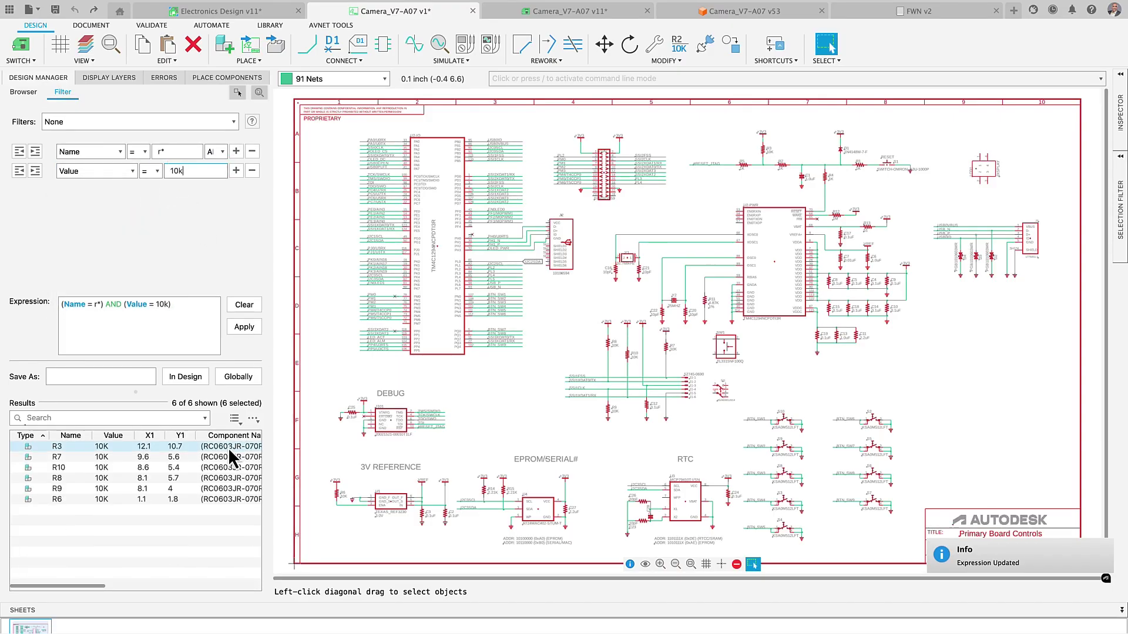
shift+click(228, 457)
drag(228, 455, 219, 498)
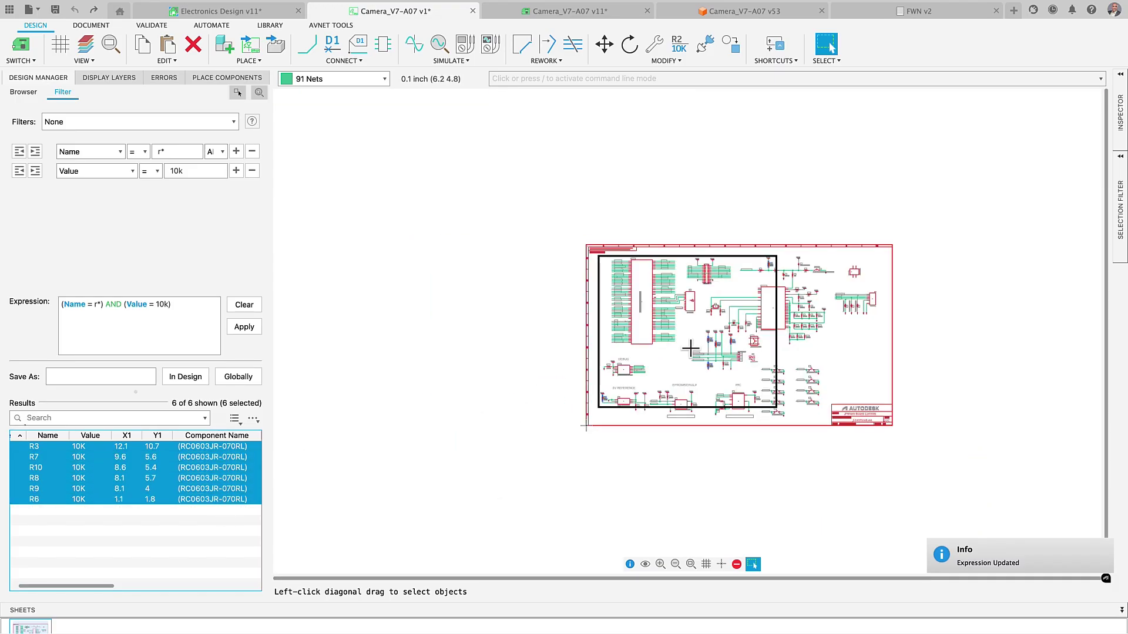
click(1120, 112)
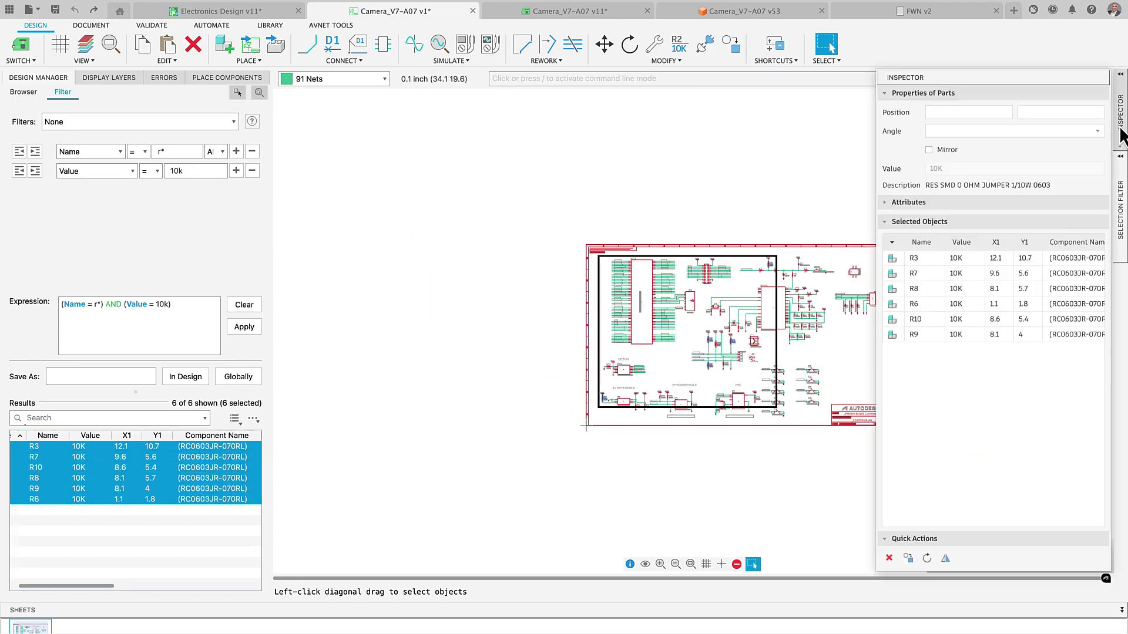
click(908, 558)
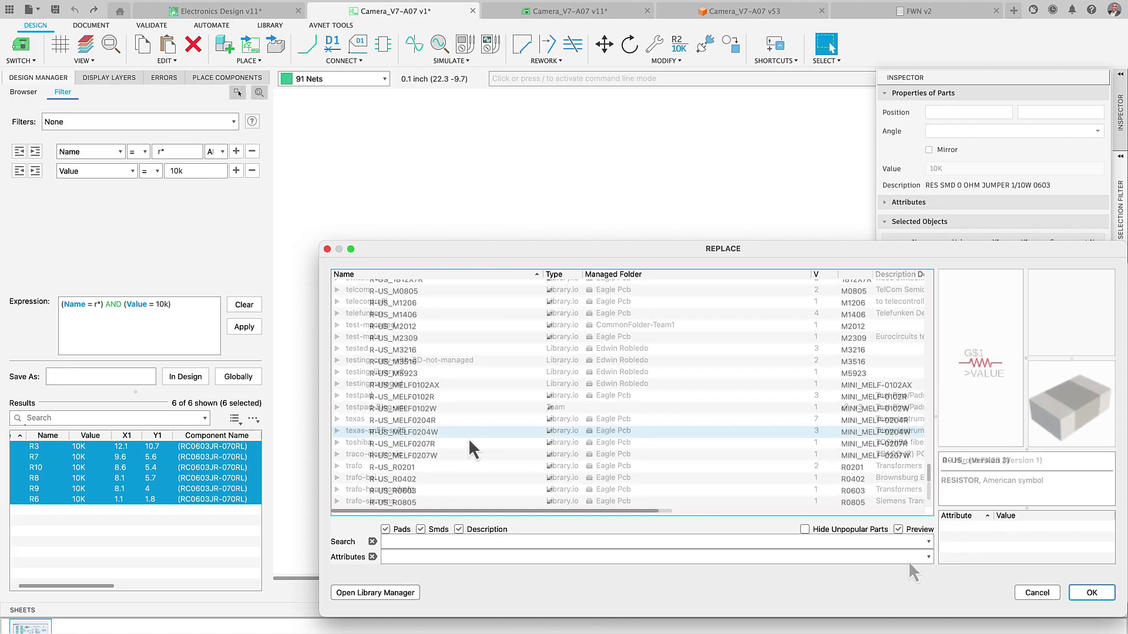
click(425, 502)
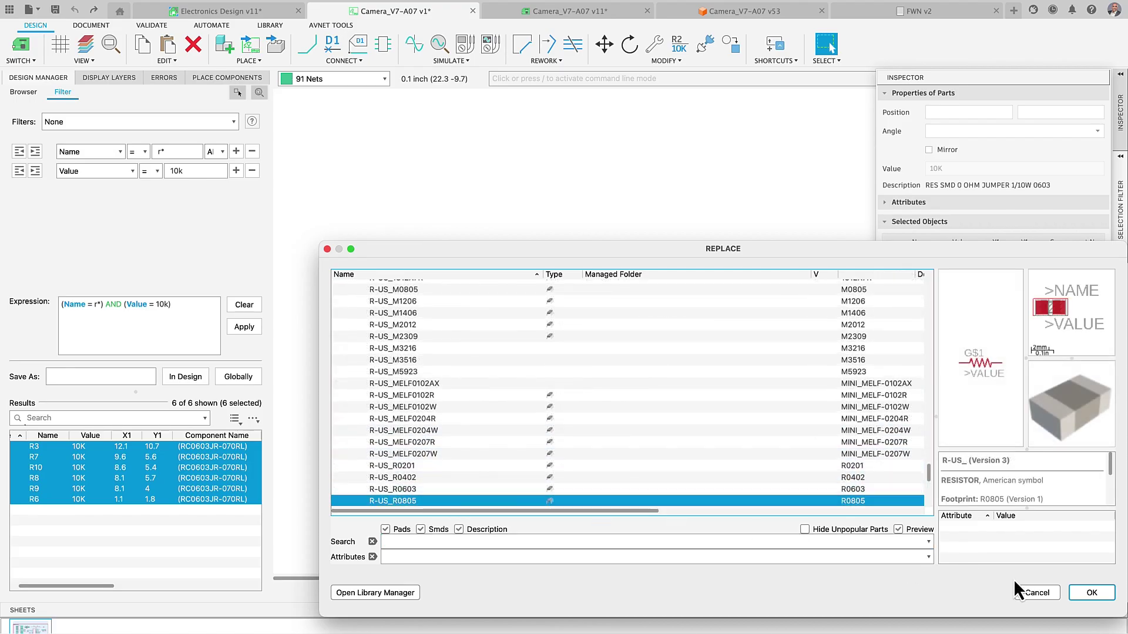
click(1091, 599)
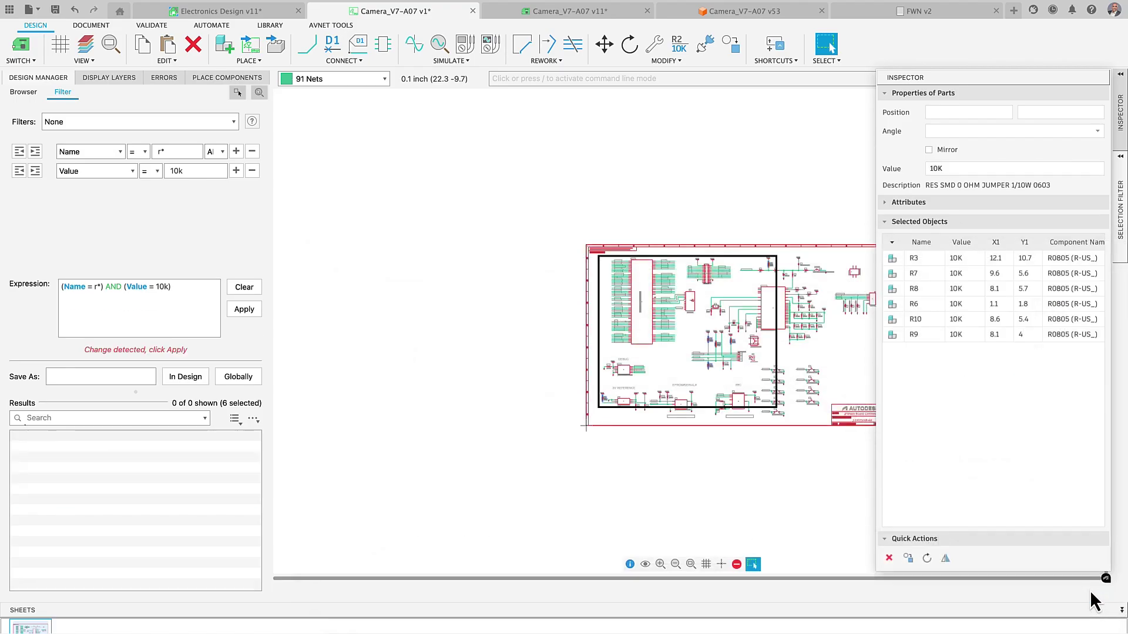
- Check resistor R8's properties to verify its new R0805 footprint
scroll(720, 361, up, 5)
scroll(720, 361, up, 1)
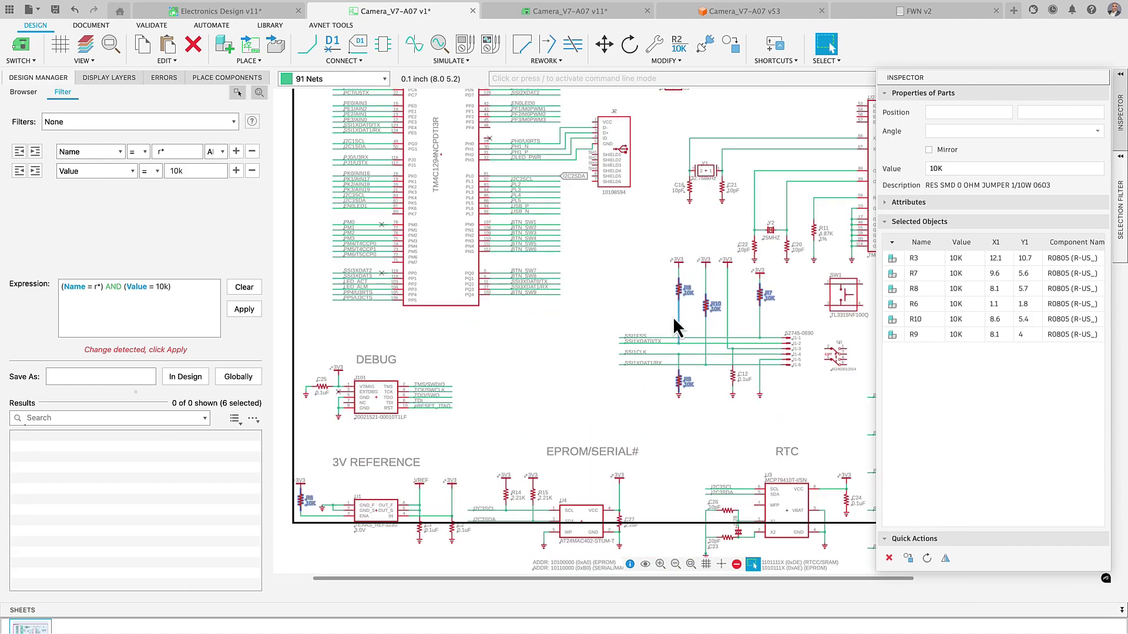
right_click(683, 355)
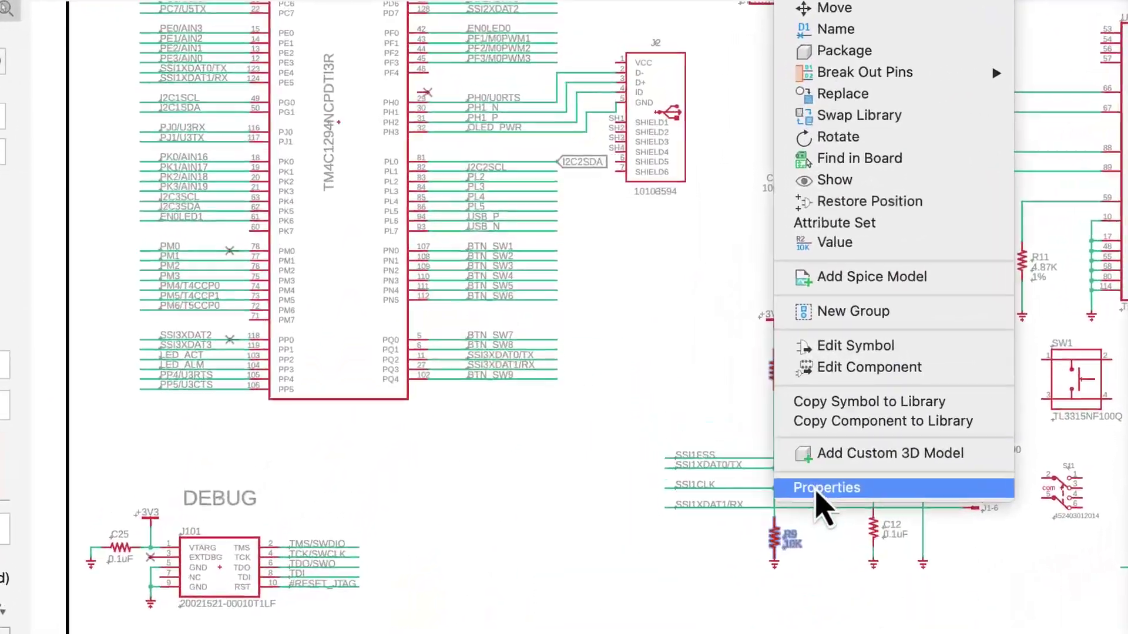
click(816, 493)
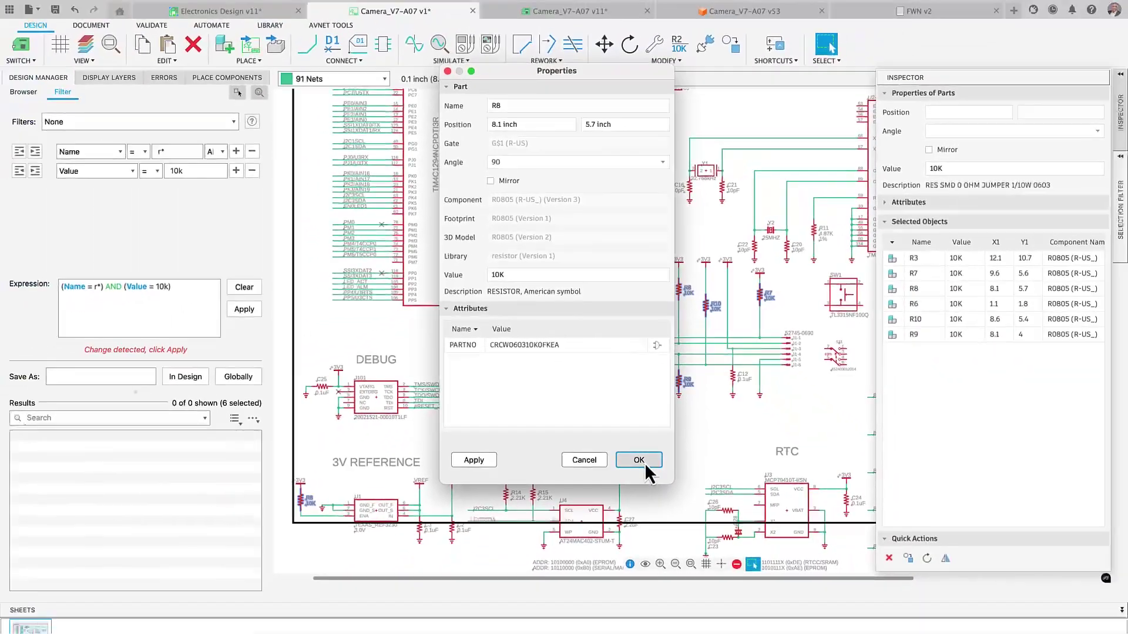
click(645, 465)
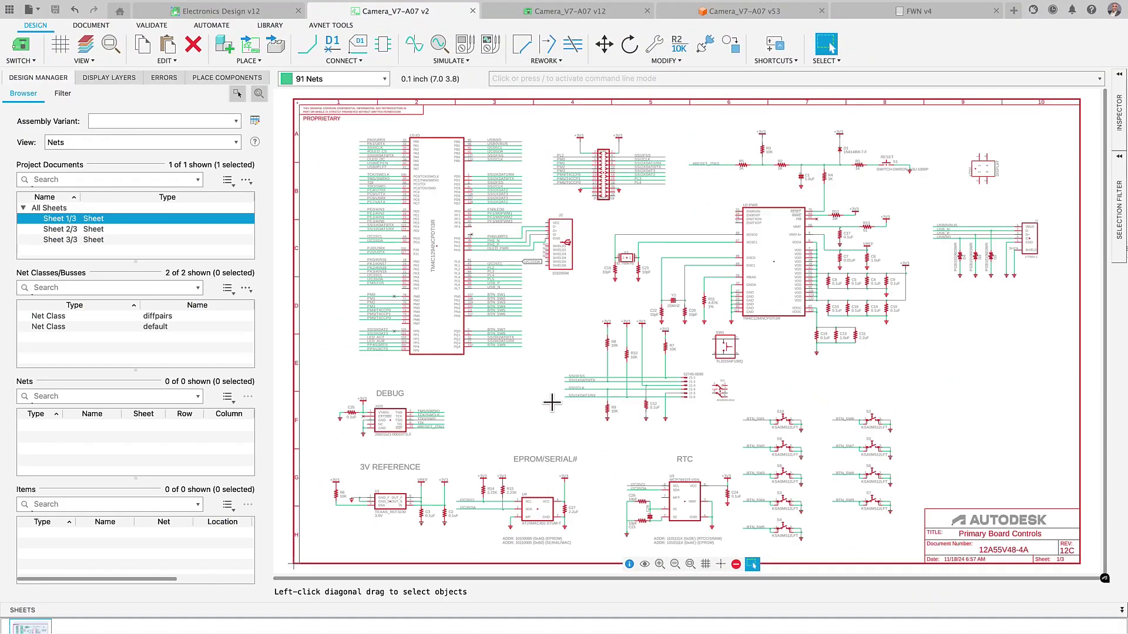
- Run Update Libraries and apply the first KSA0M512LFT package variant to all switches
click(271, 25)
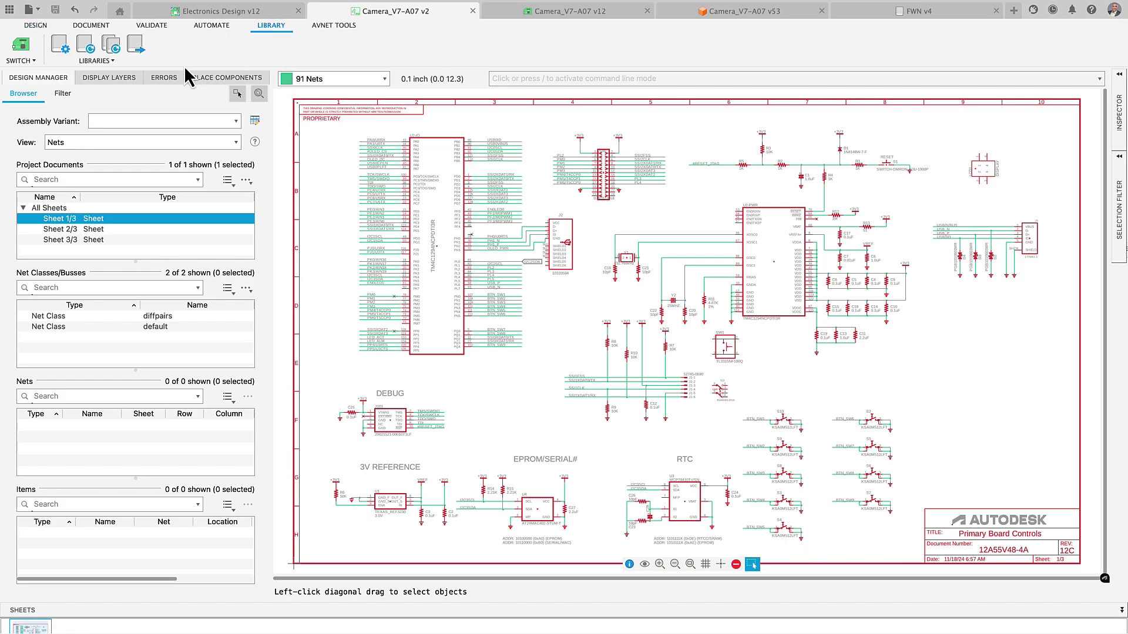
click(117, 47)
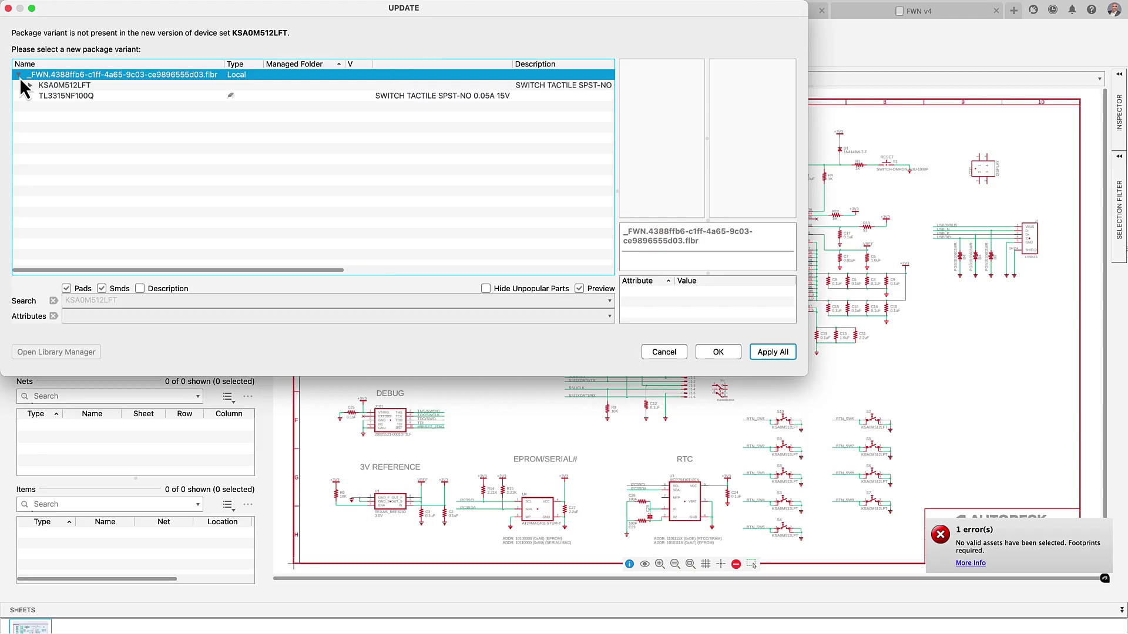
click(47, 86)
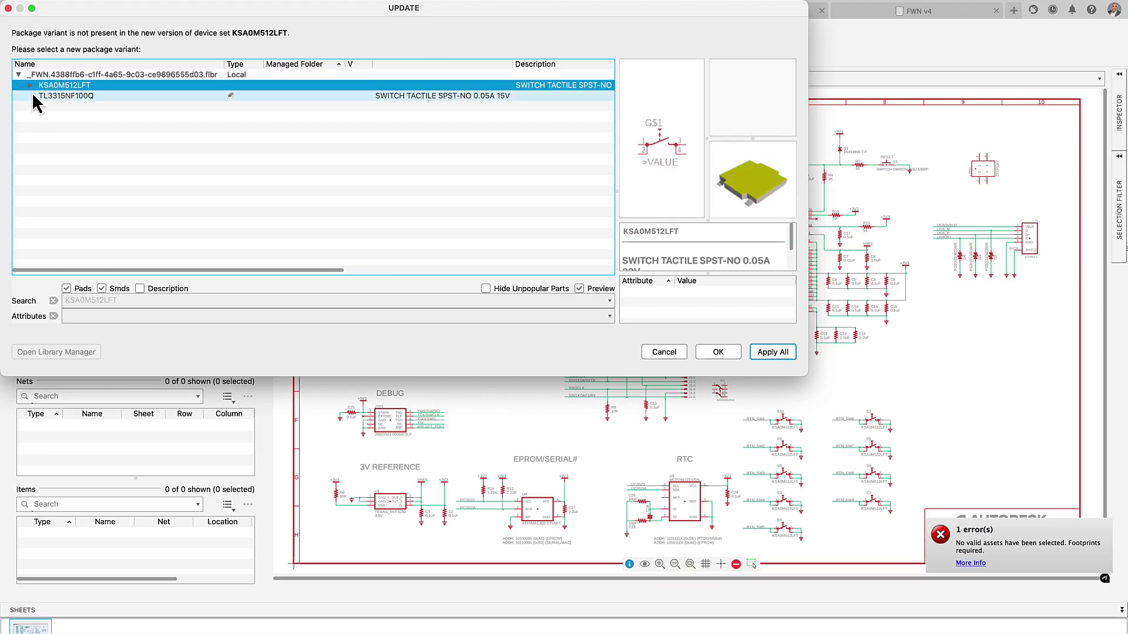
click(30, 86)
click(35, 96)
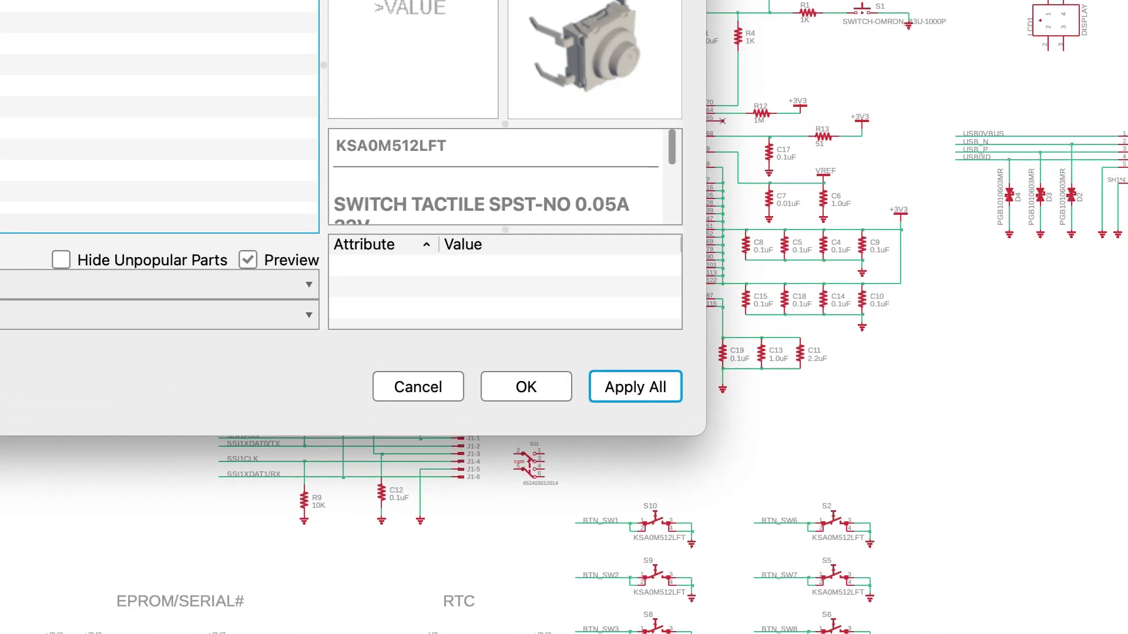
click(611, 397)
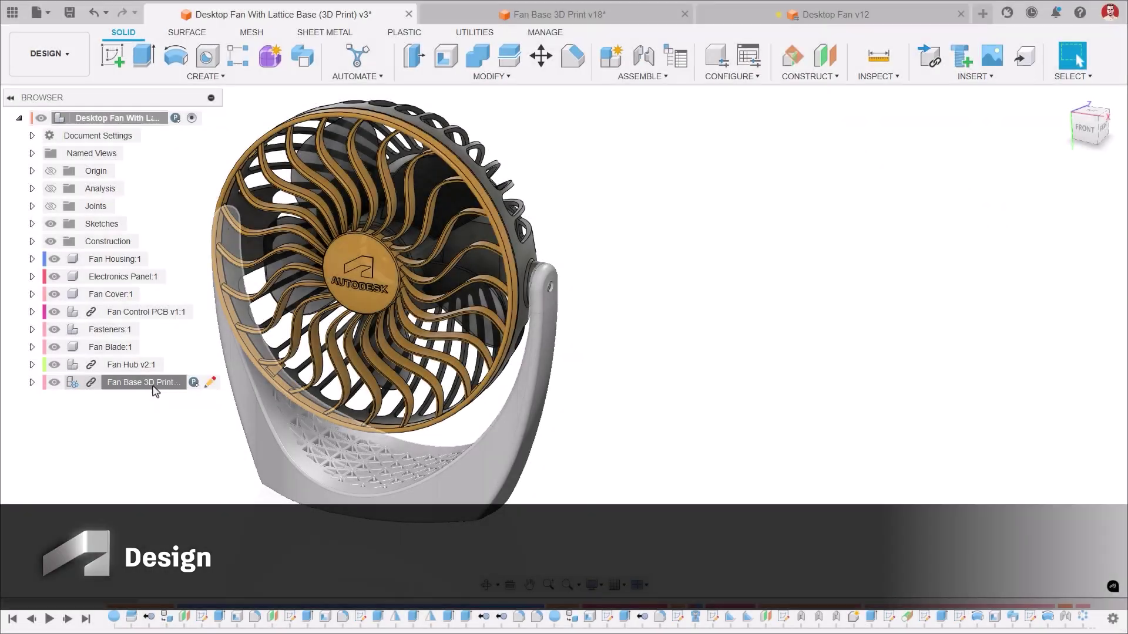
- Open the Fan Base 3D print design and edit its volumetric lattice from the Lattice view
right_click(150, 382)
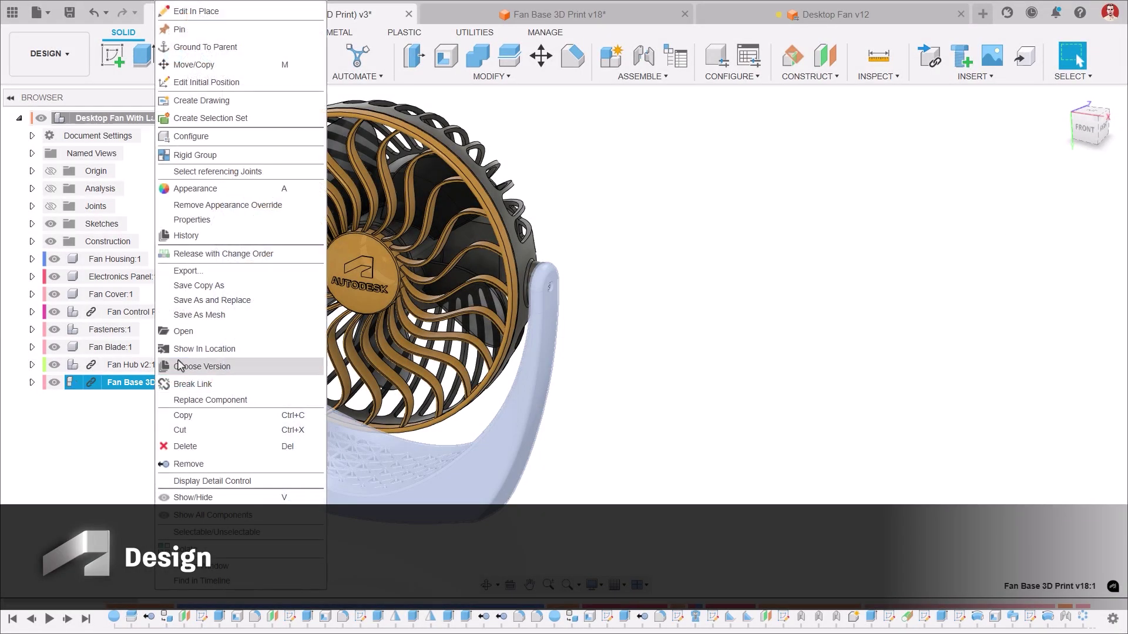
click(194, 331)
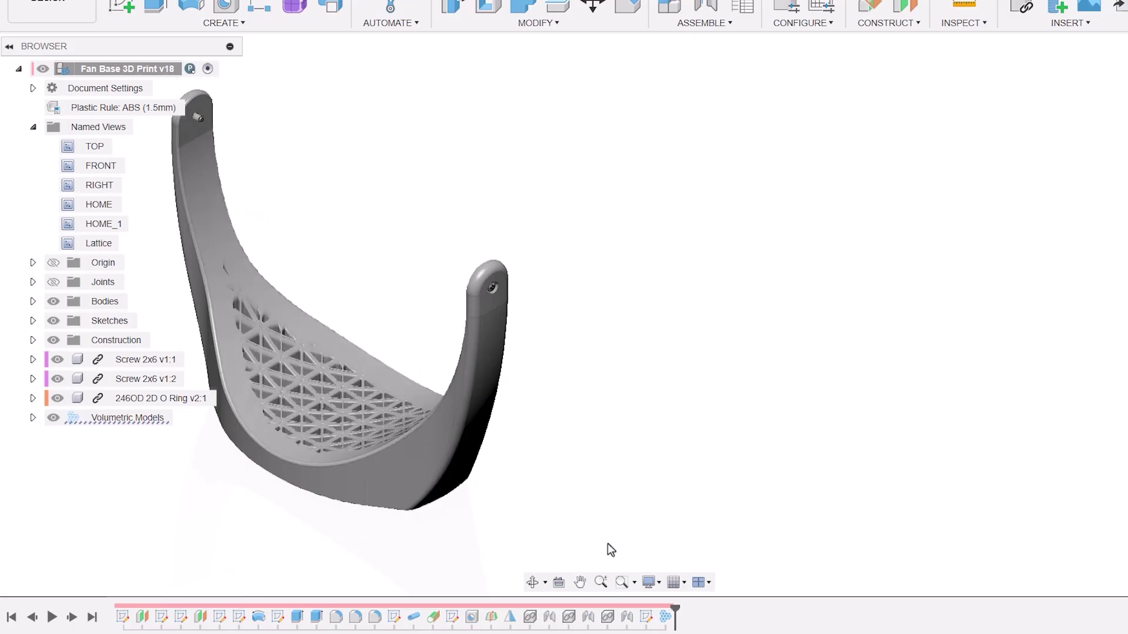
right_click(666, 617)
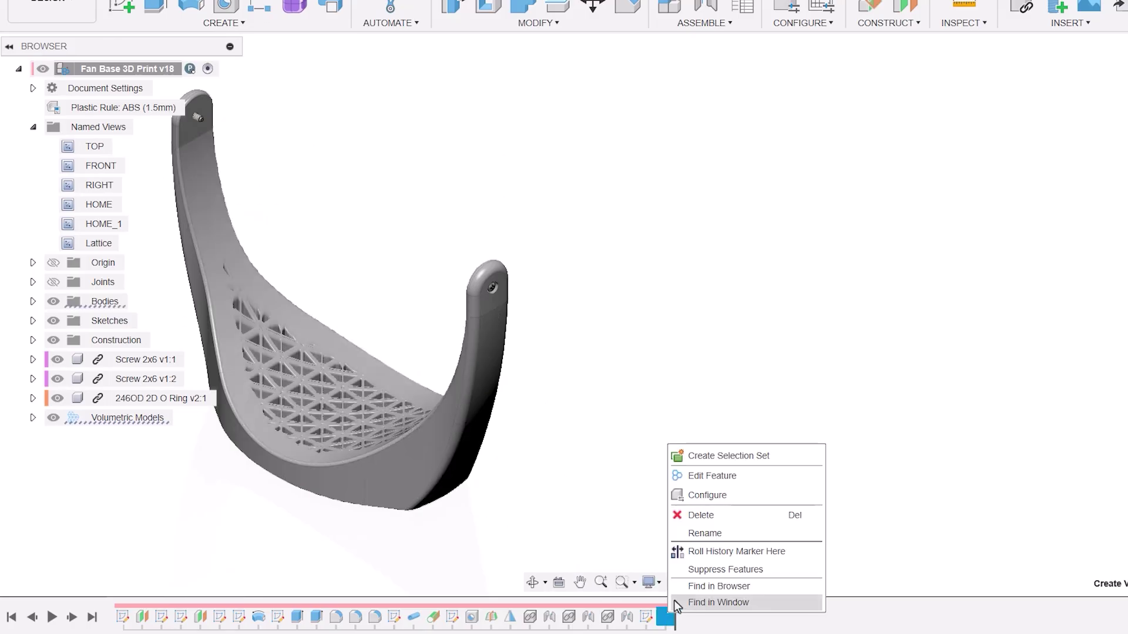
click(712, 478)
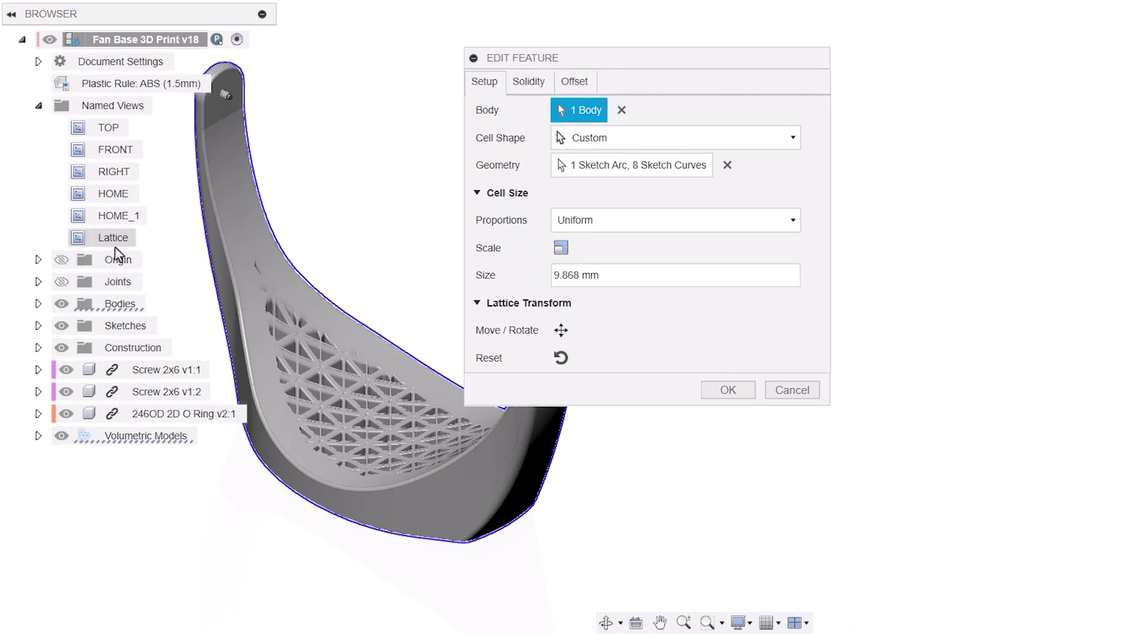
double_click(114, 241)
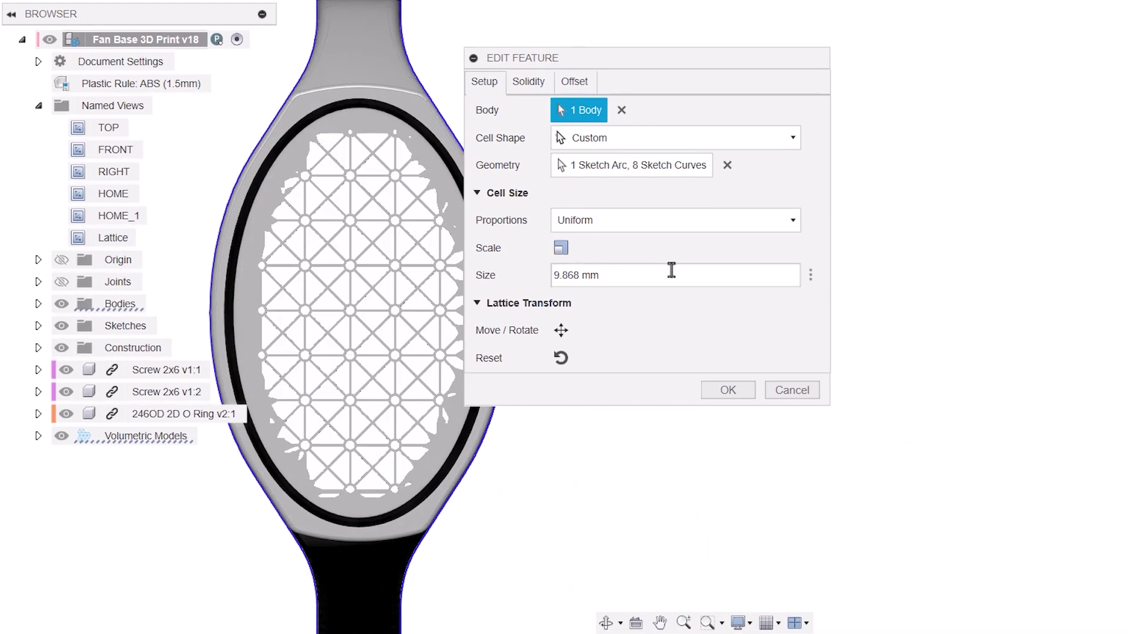
- Set the lattice cell size to 12 mm, after trying 5 and 8, and switch to HOME_1
drag(655, 277, 540, 281)
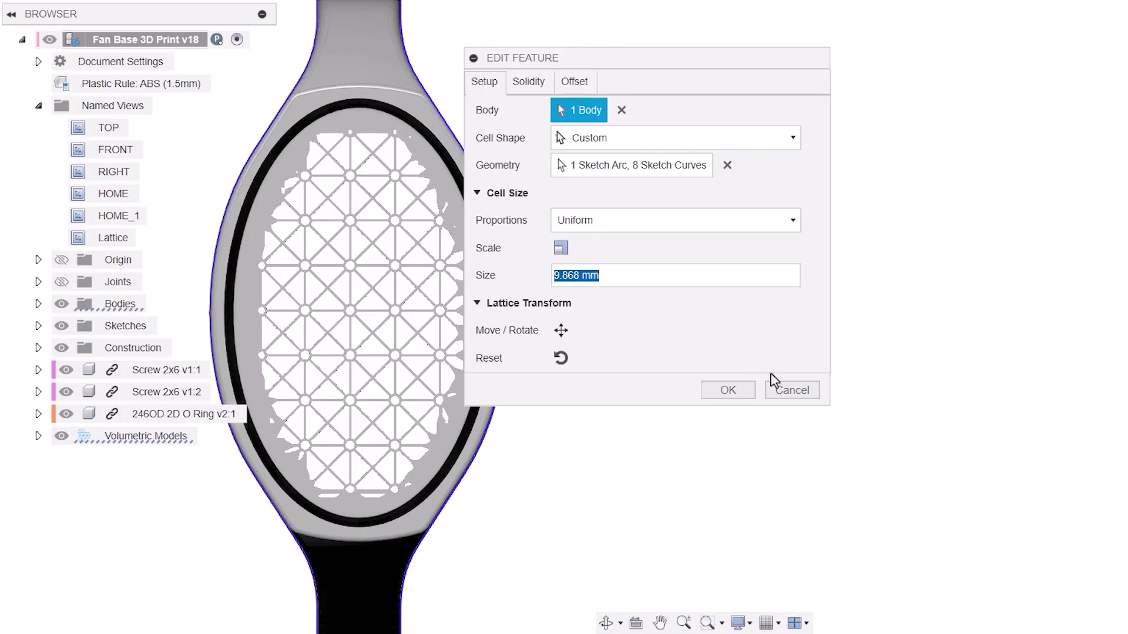
text(5)
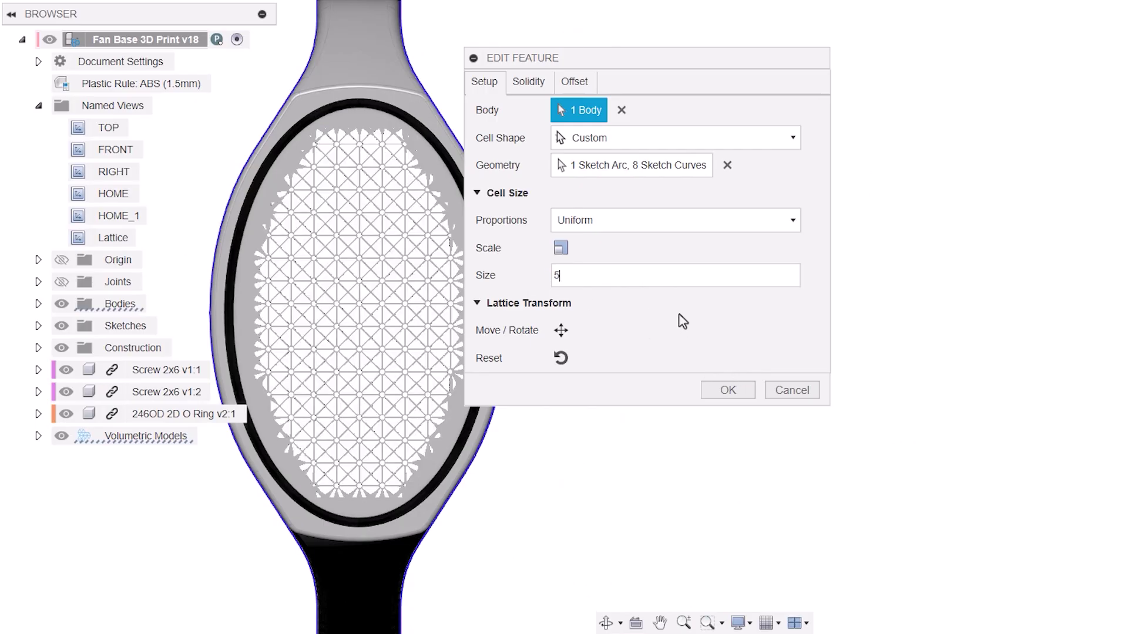
key(BackSpace)
text(8)
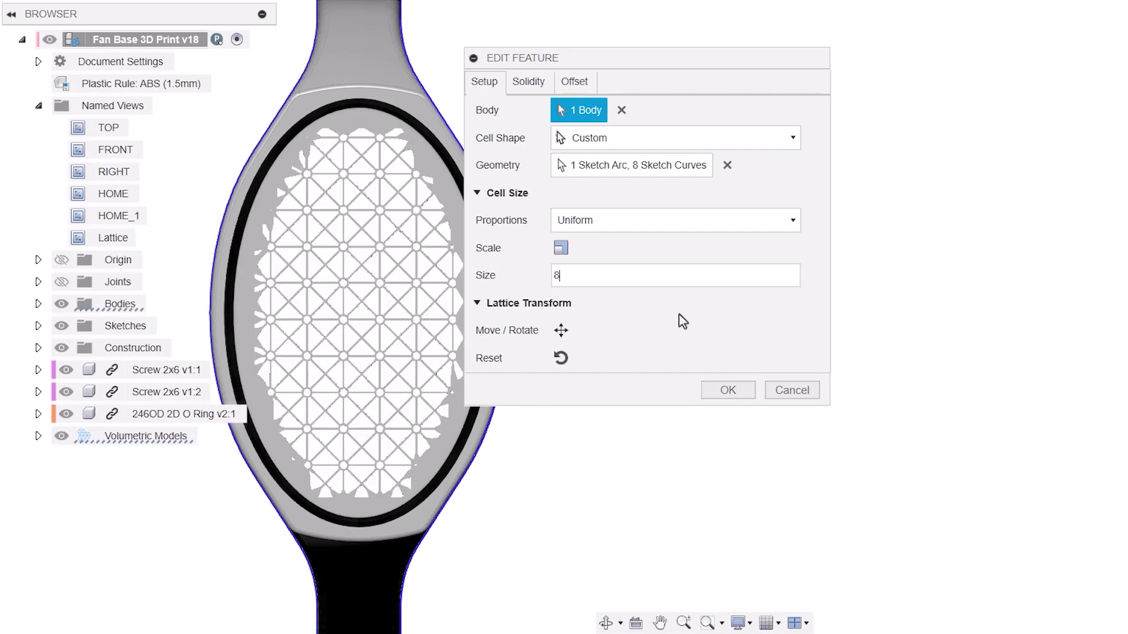
key(BackSpace)
text(12)
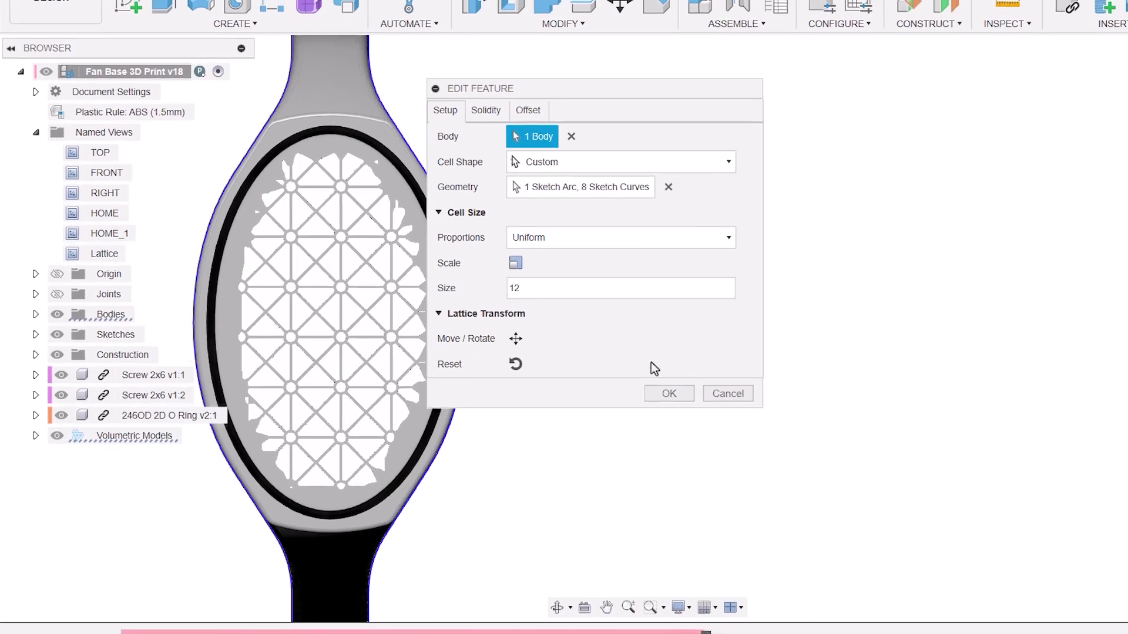
click(669, 394)
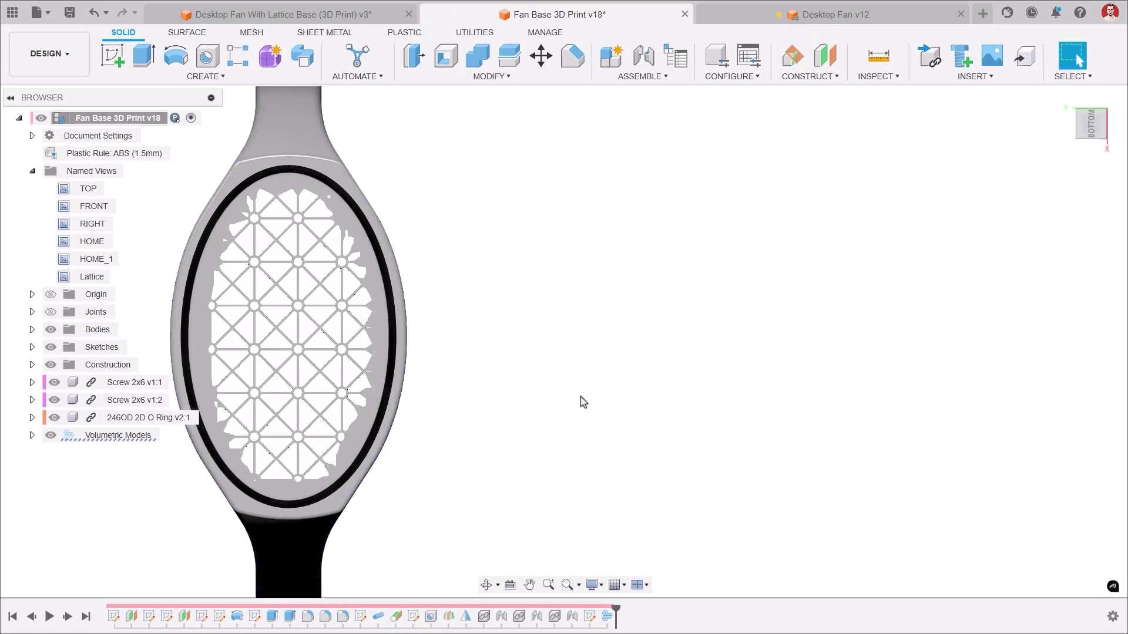
double_click(97, 259)
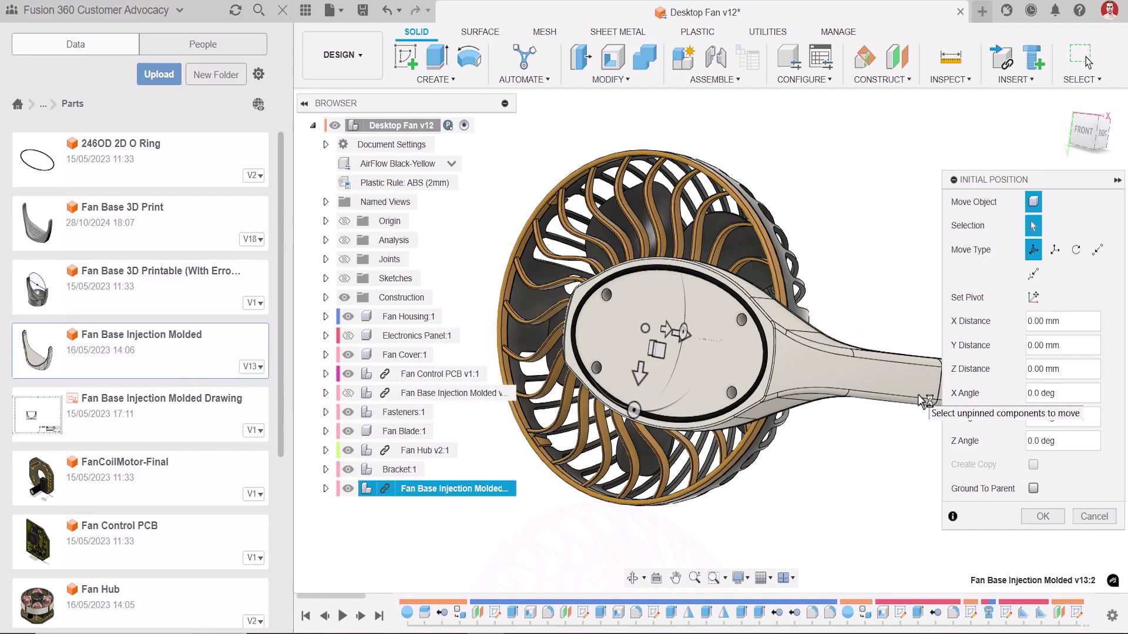
- Place the inserted fan base, then rotate it about 90° upright via Edit Initial Position
click(1042, 515)
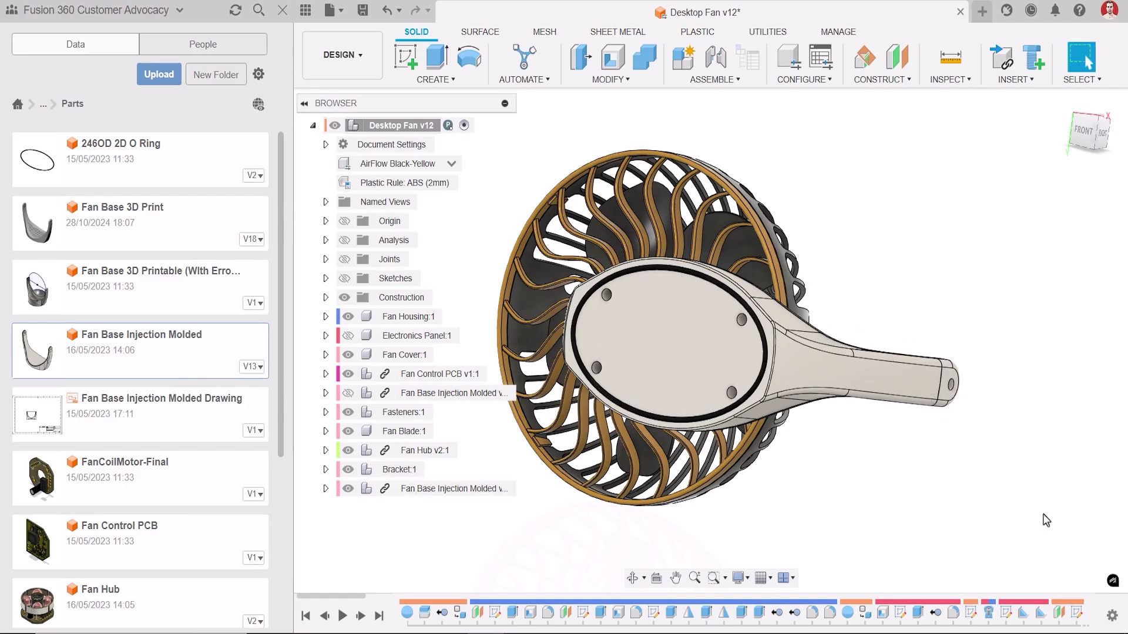
right_click(496, 488)
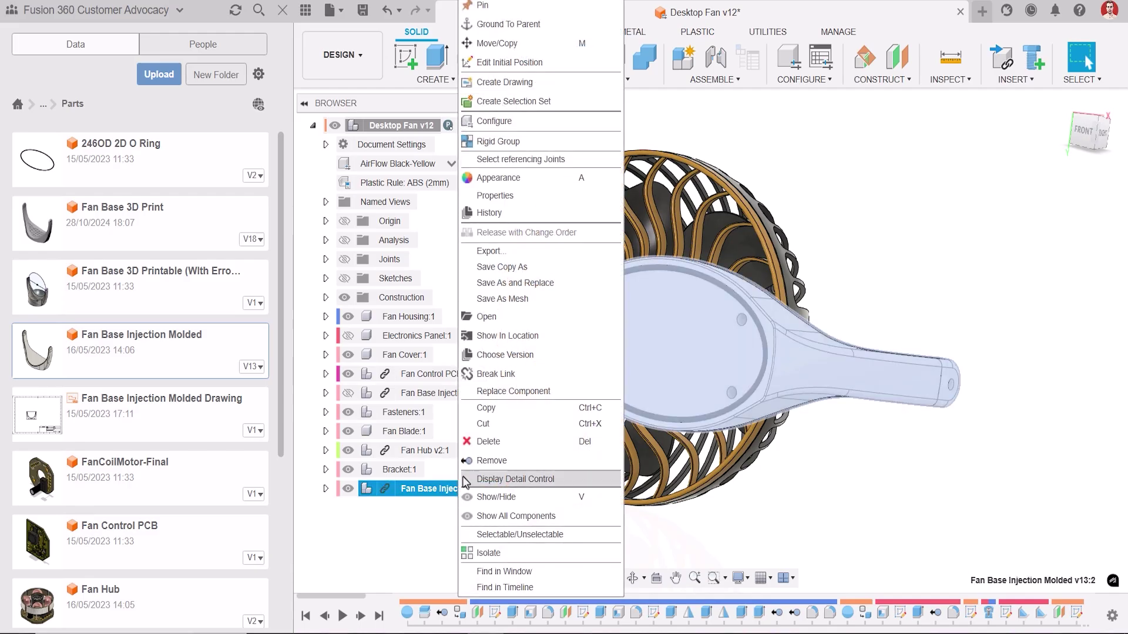
click(530, 69)
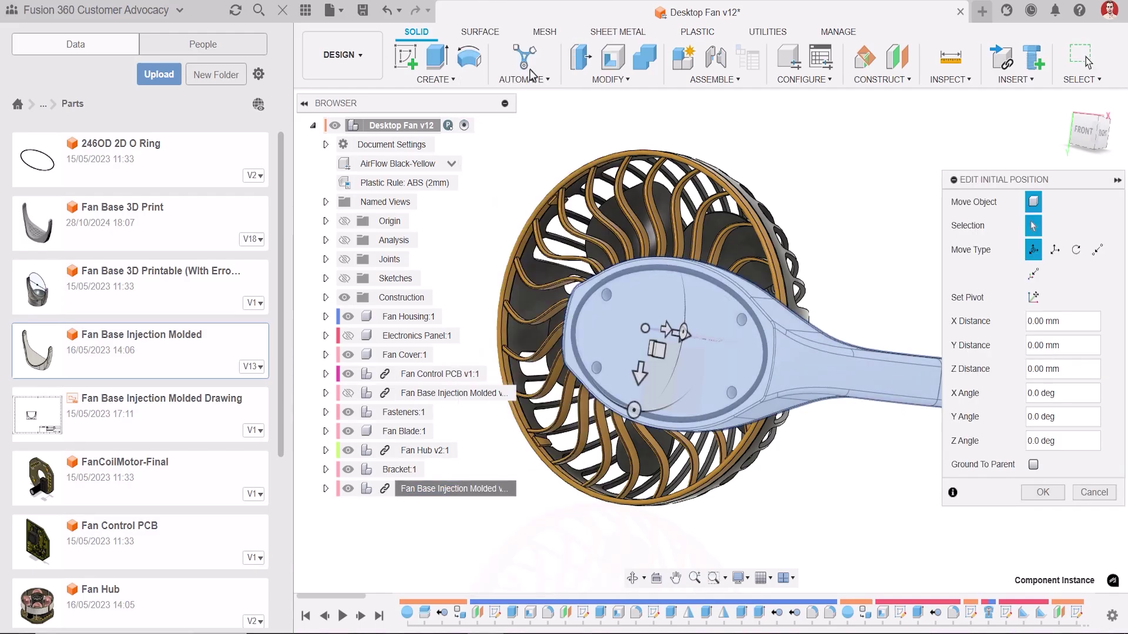
click(1107, 138)
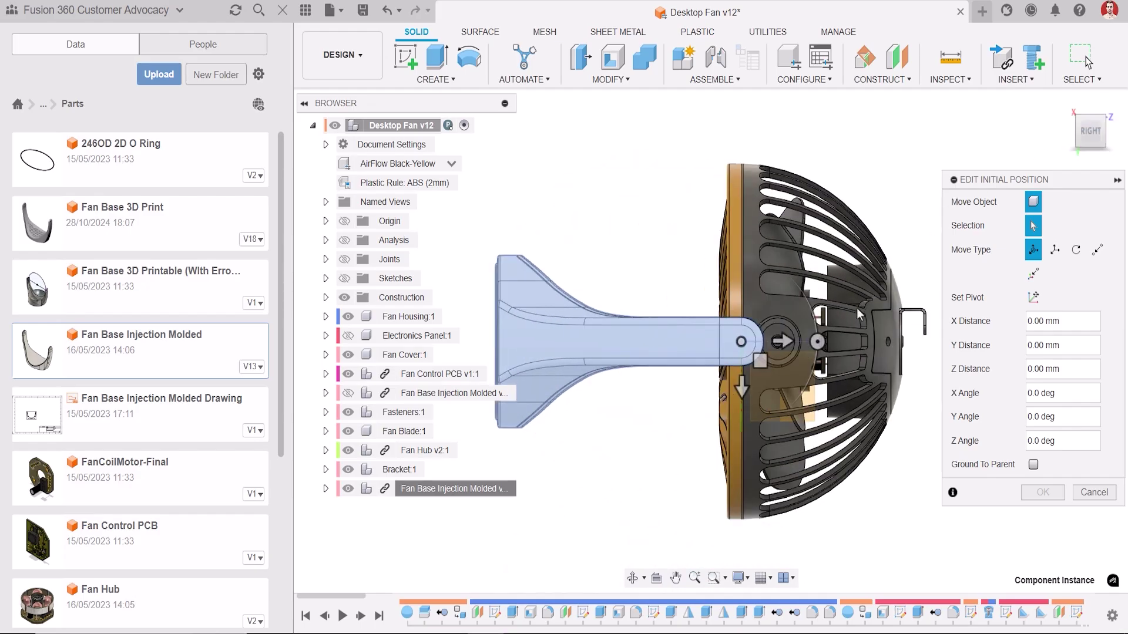
click(819, 340)
drag(819, 340, 742, 290)
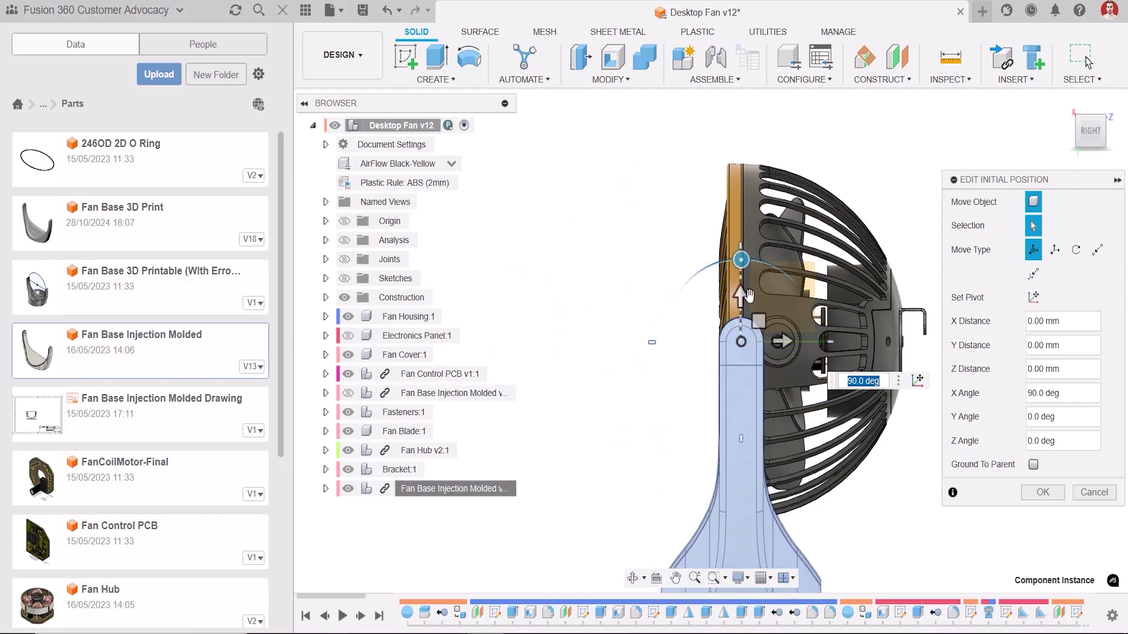
- Raise the fan base 14.744 mm along Y, shift it left beneath the fan, and commit
drag(786, 342, 821, 345)
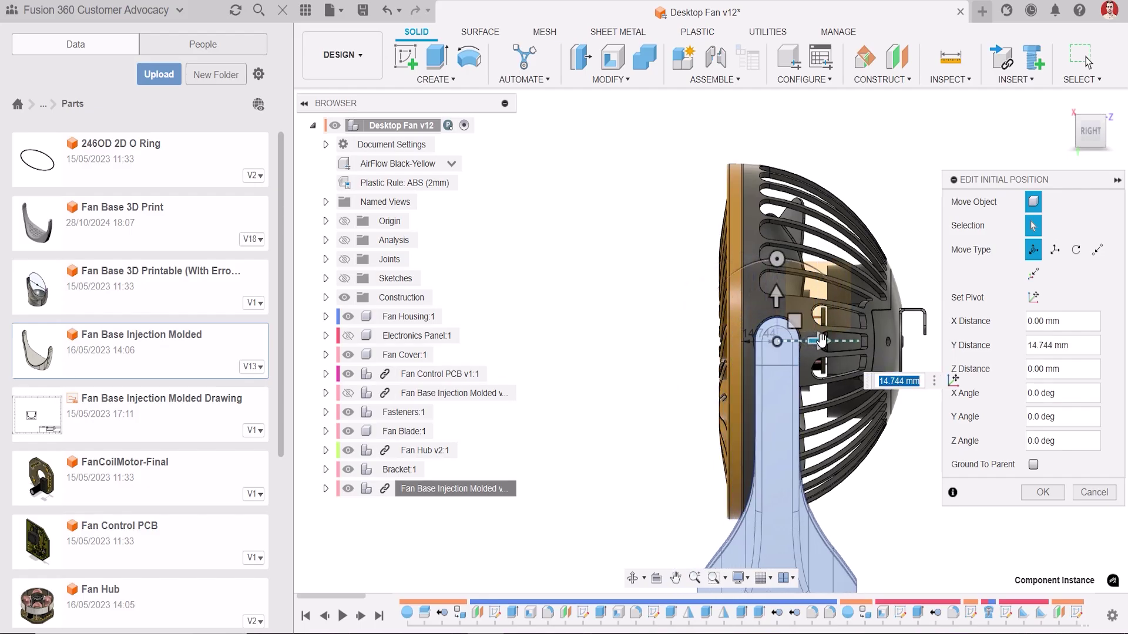
click(1078, 133)
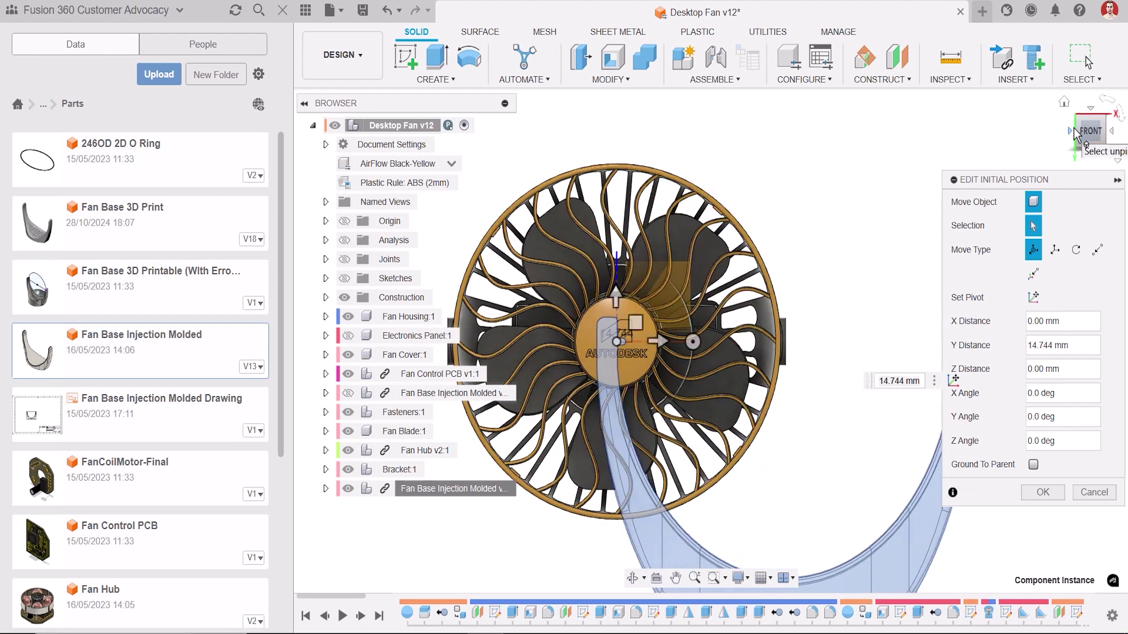
drag(660, 340, 492, 347)
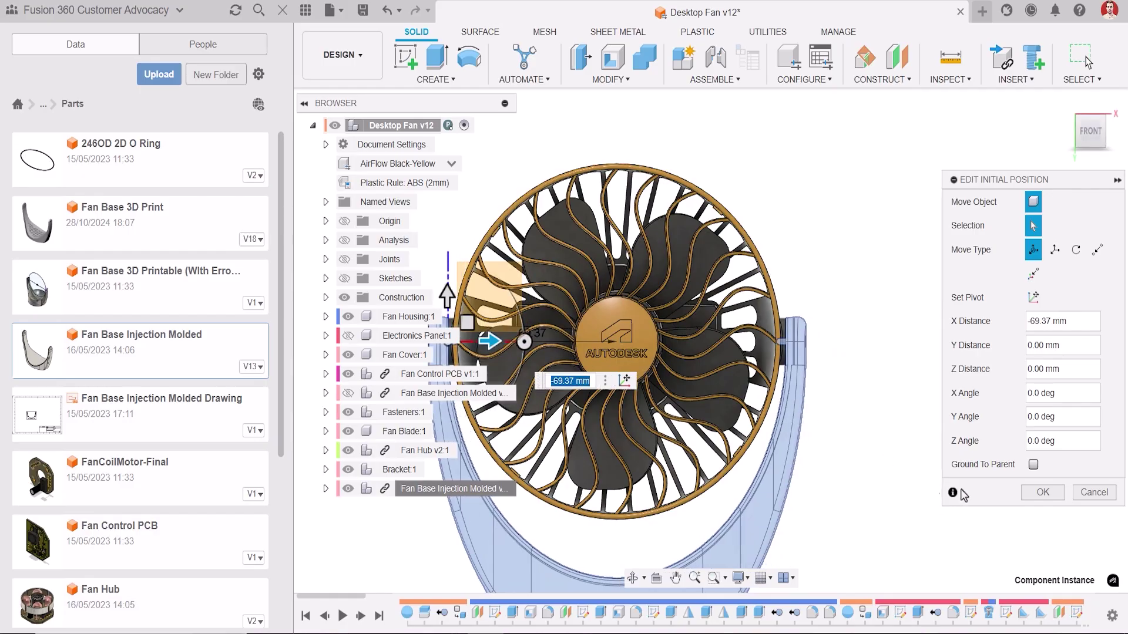
click(1047, 499)
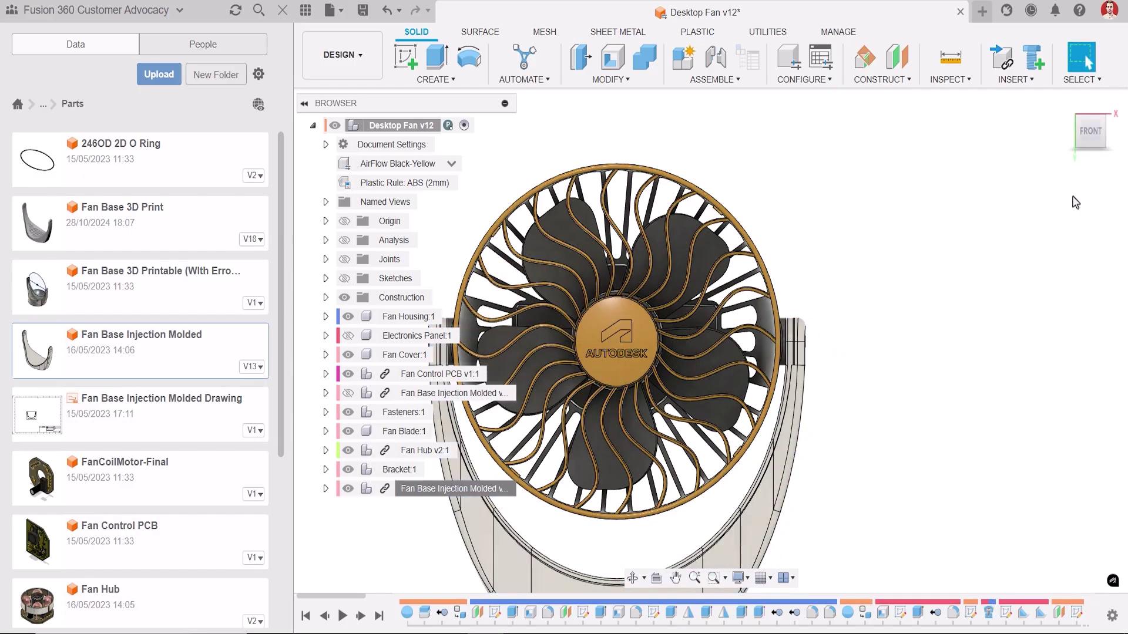
click(1103, 118)
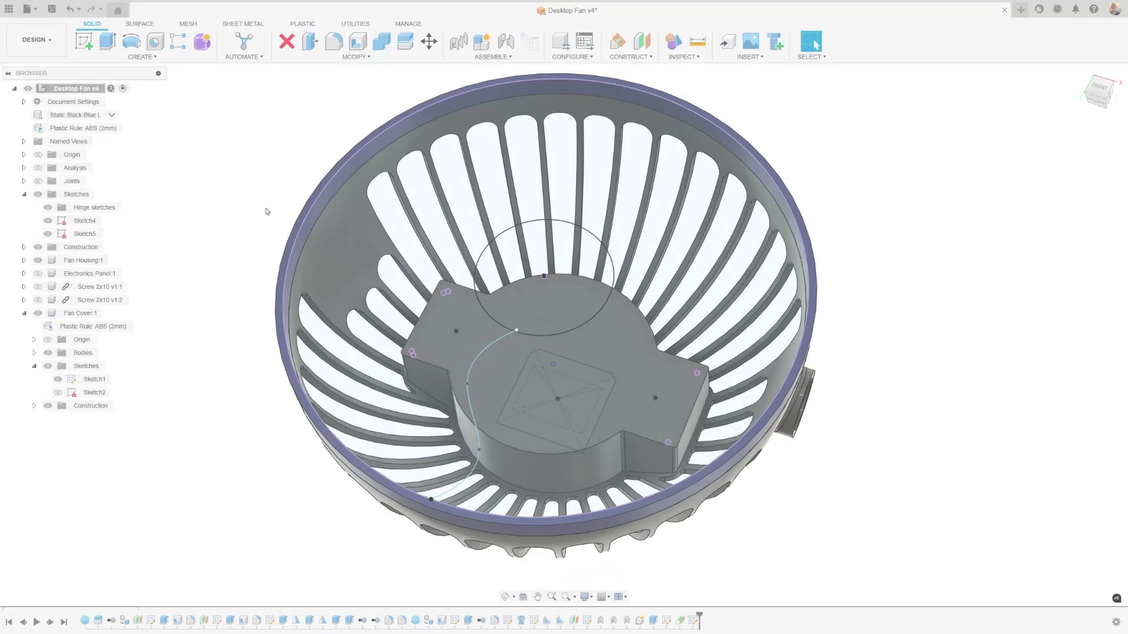
- Extrude the fan-cover circle profile to a distance of -6 mm
click(107, 42)
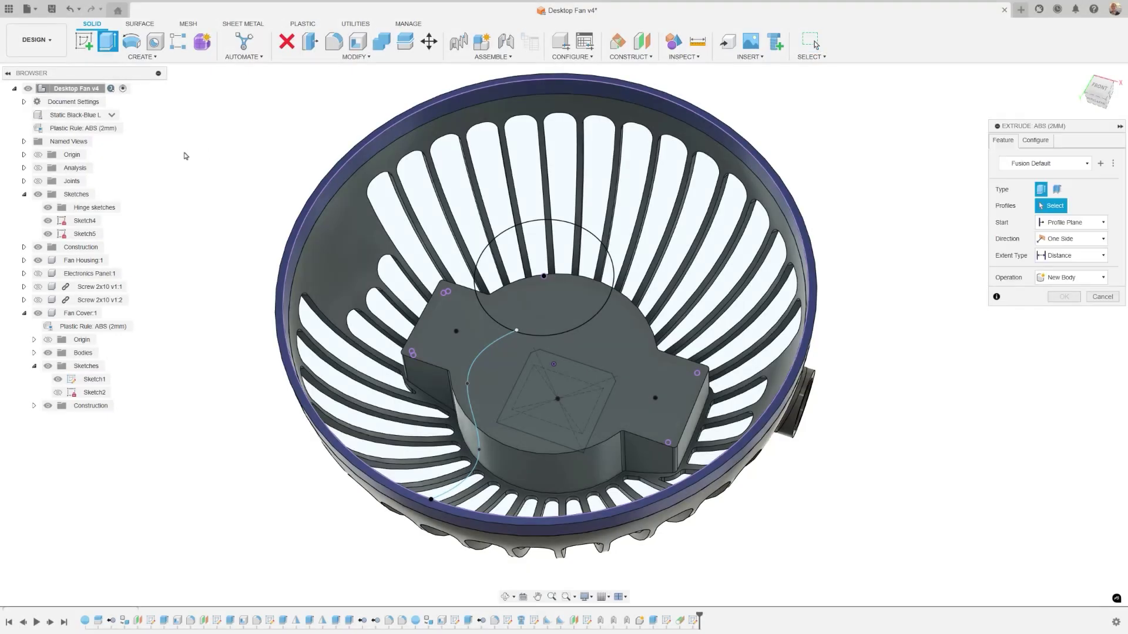
click(558, 303)
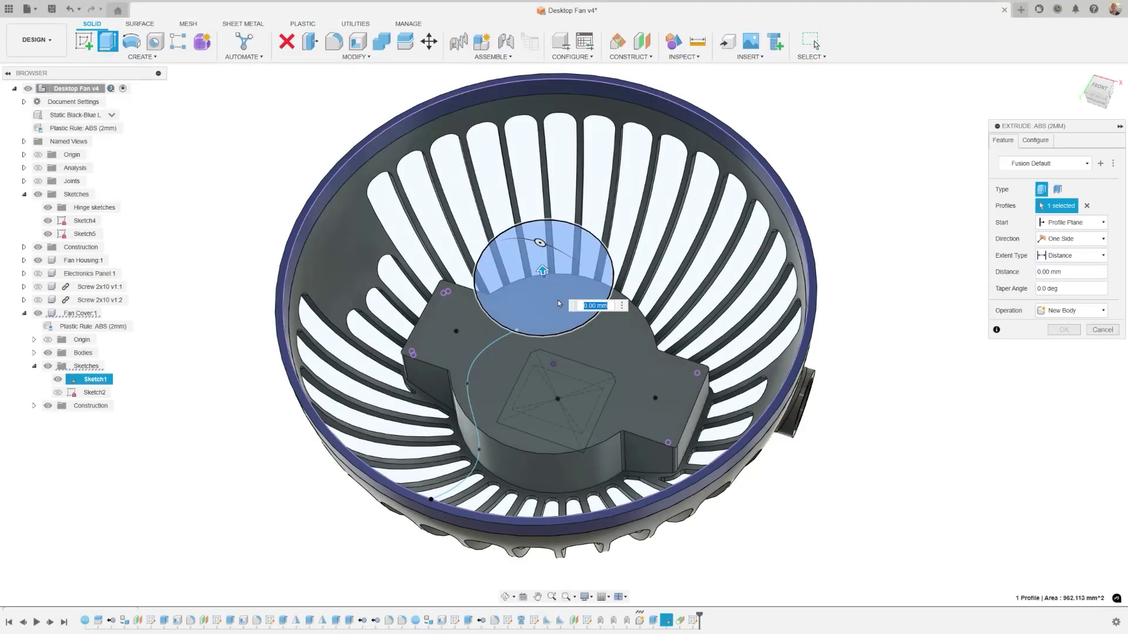
click(1049, 271)
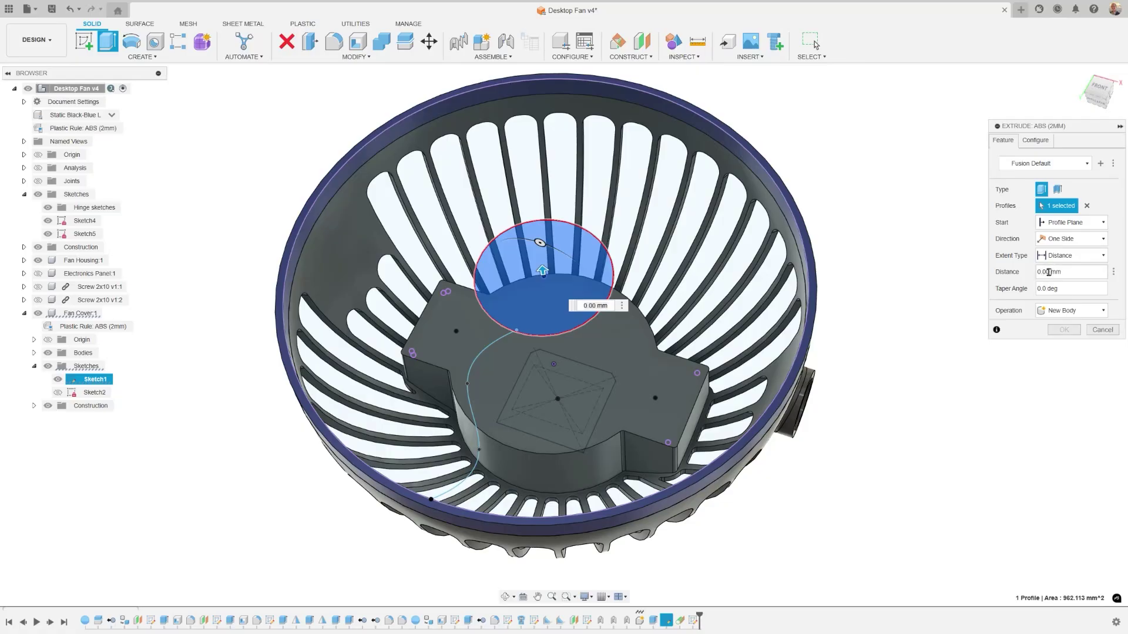
text(-6)
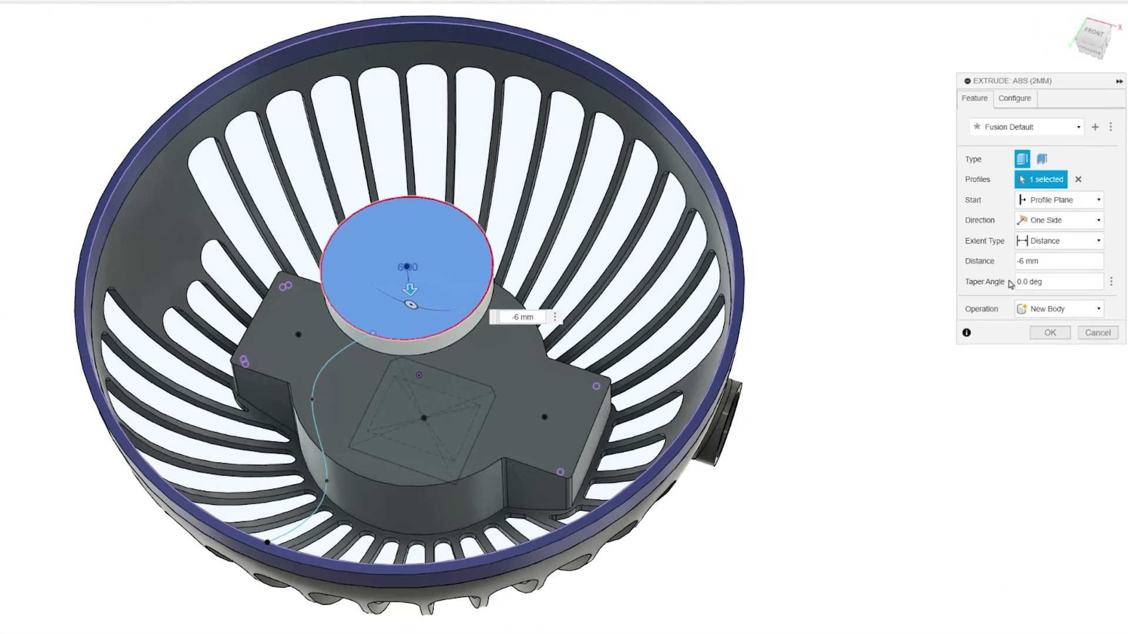
- Make the -6 mm extrude distance configurable, commit it, and view it in the configuration table
click(1012, 97)
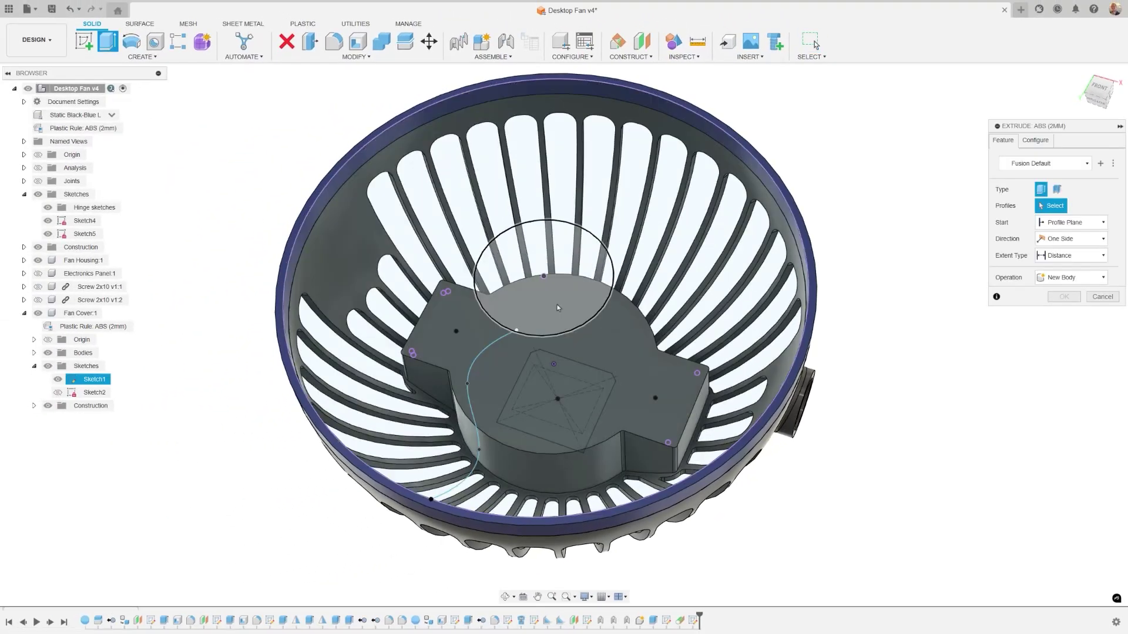
click(559, 303)
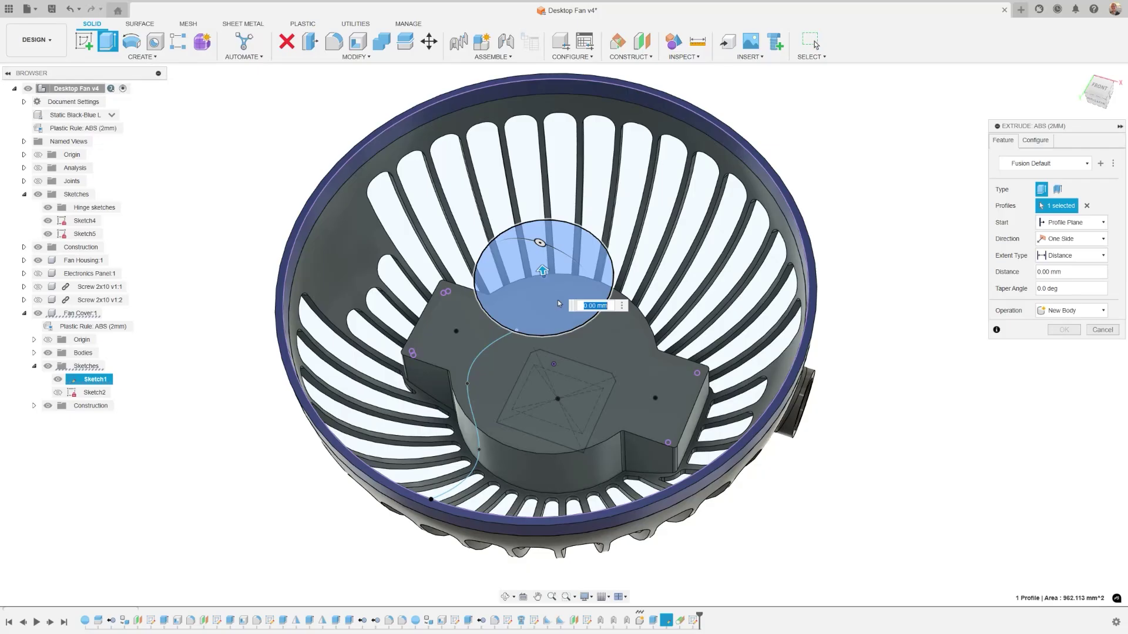
click(1050, 272)
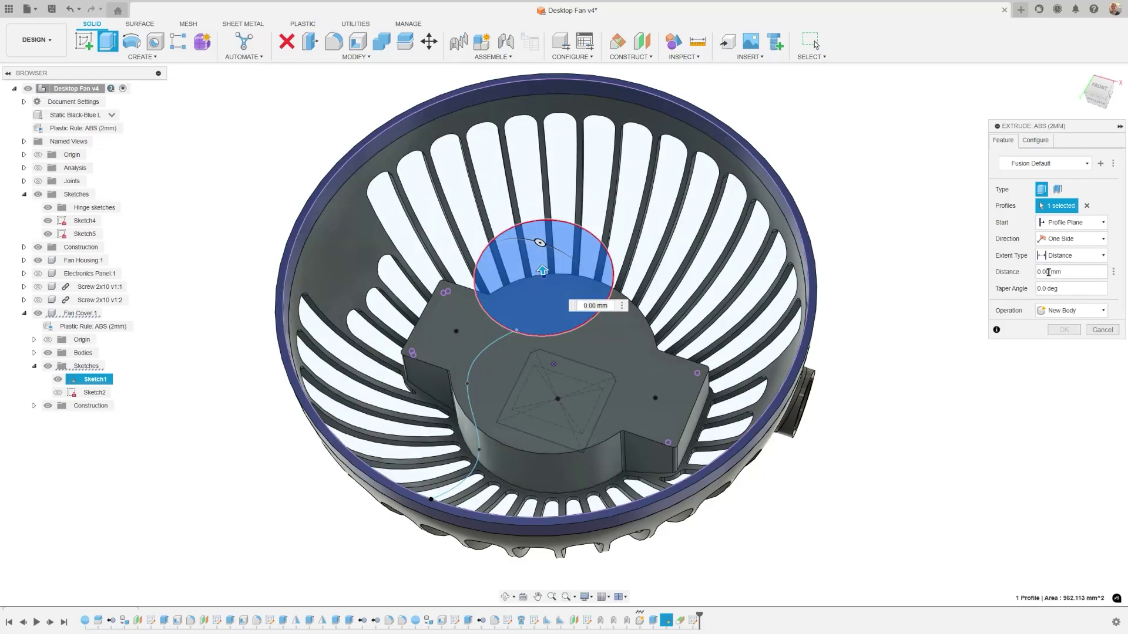
triple_click(1049, 272)
key(BackSpace)
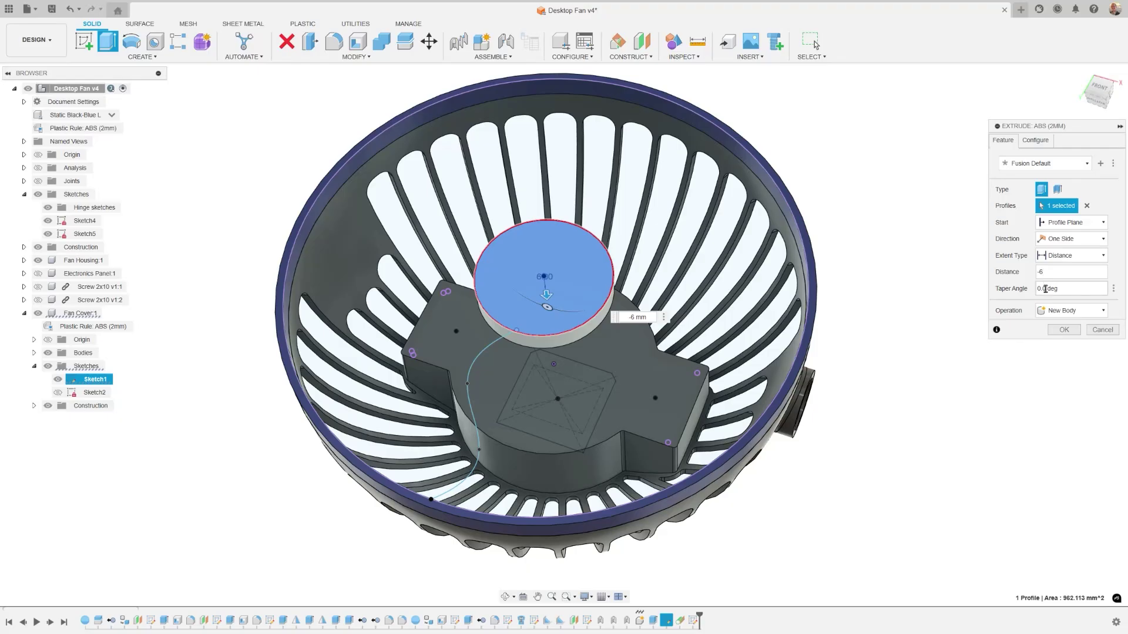
click(1064, 331)
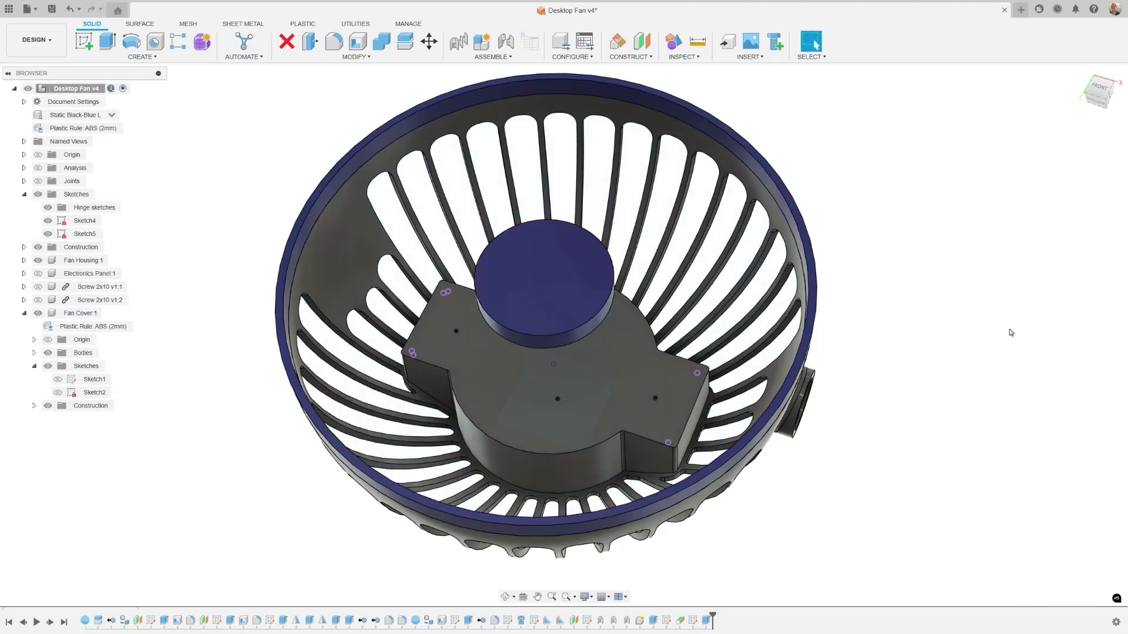
click(584, 42)
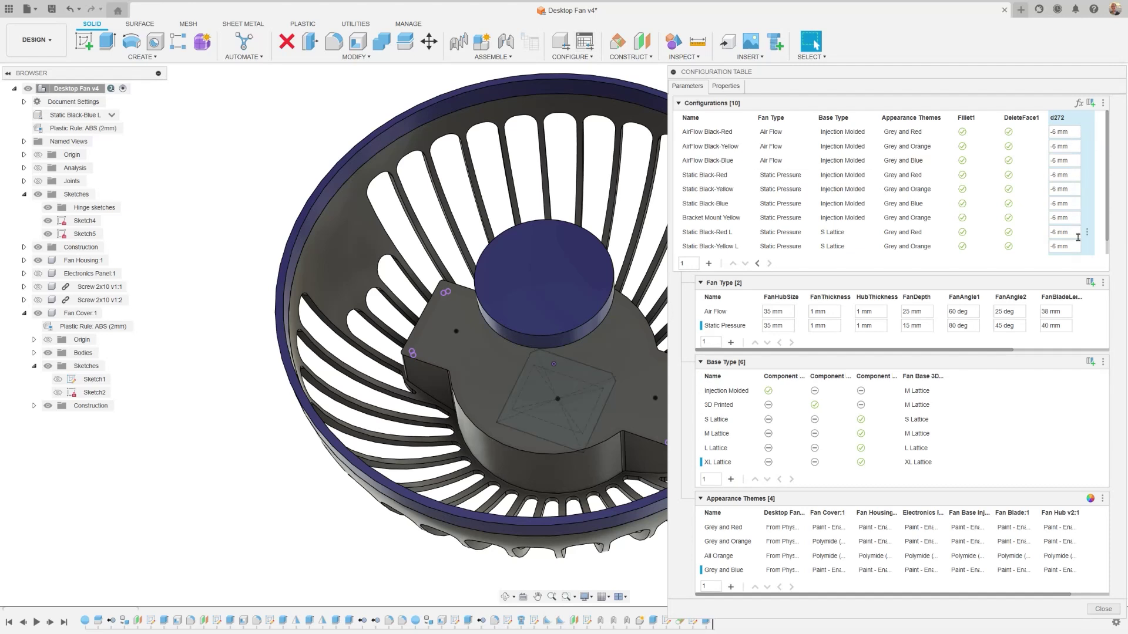
- Set up a sweep of the Sketch2 profiles along Sketch1's curve path
click(1103, 609)
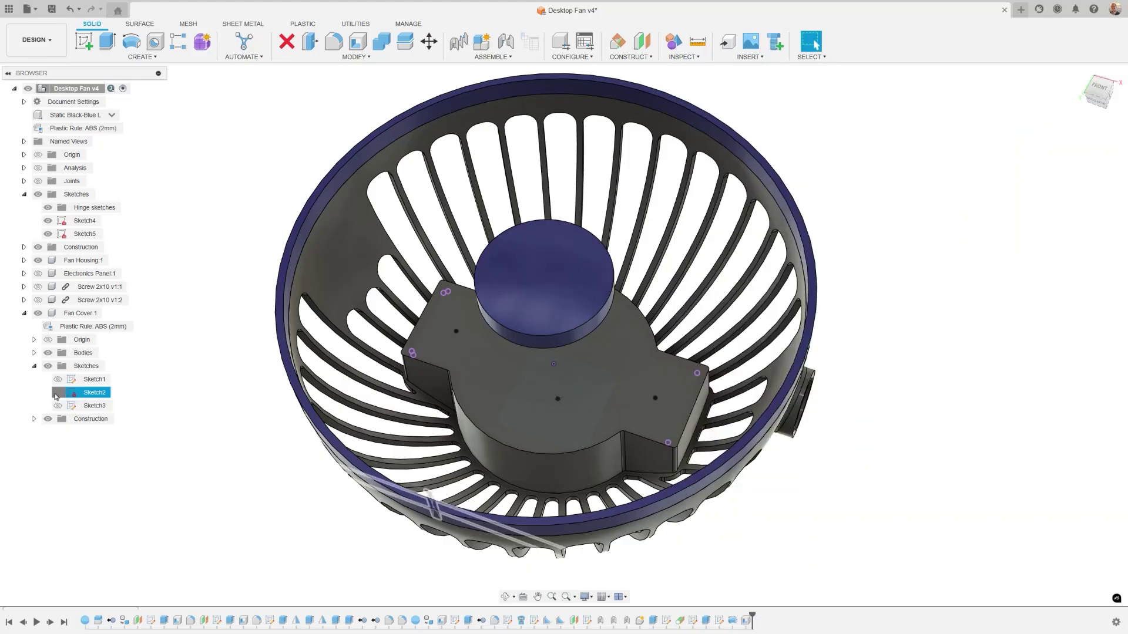
click(136, 56)
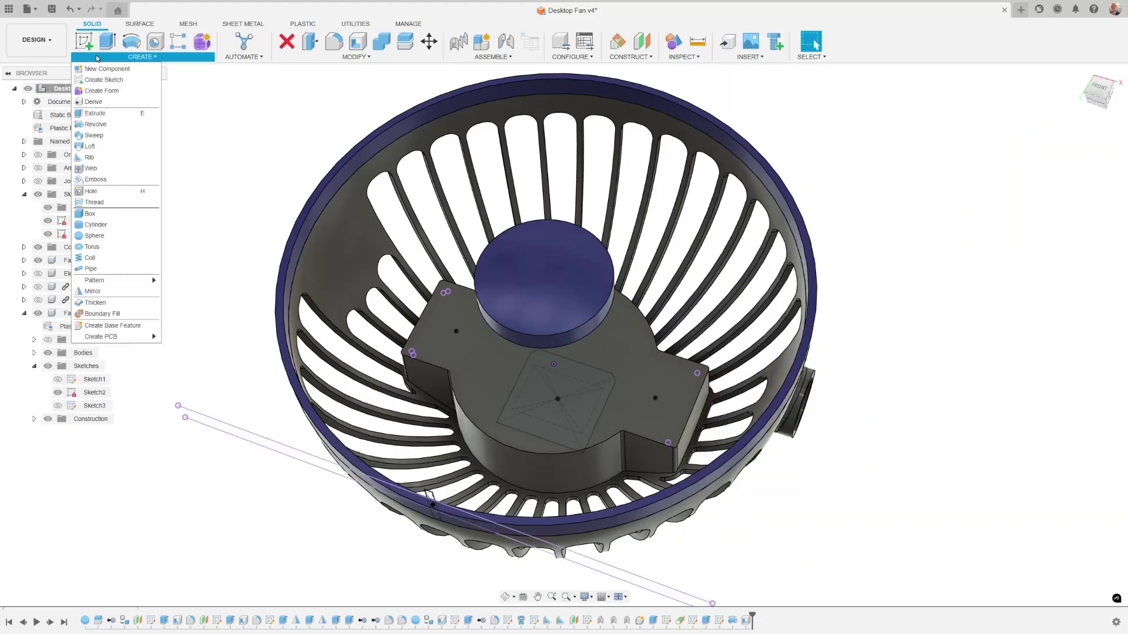
click(103, 134)
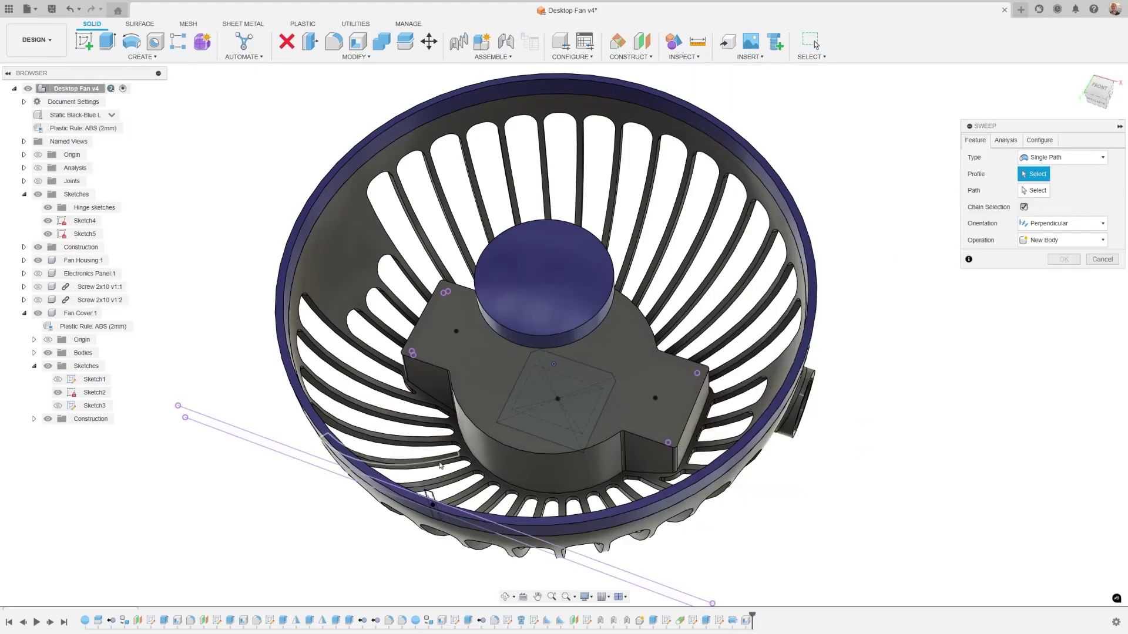
click(88, 392)
click(58, 379)
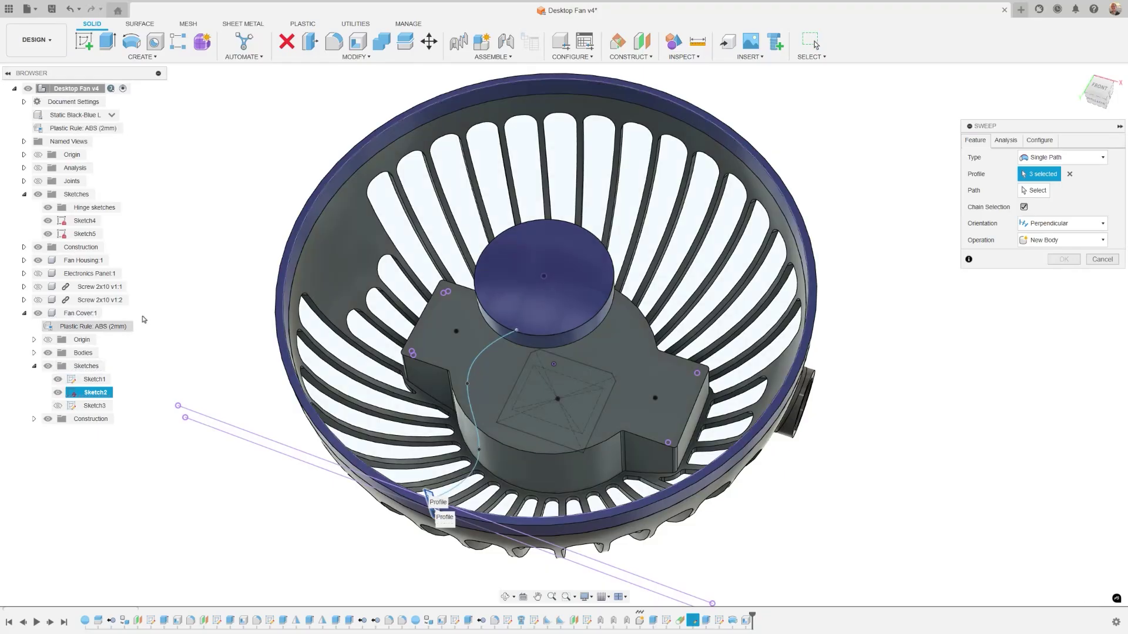
click(1033, 191)
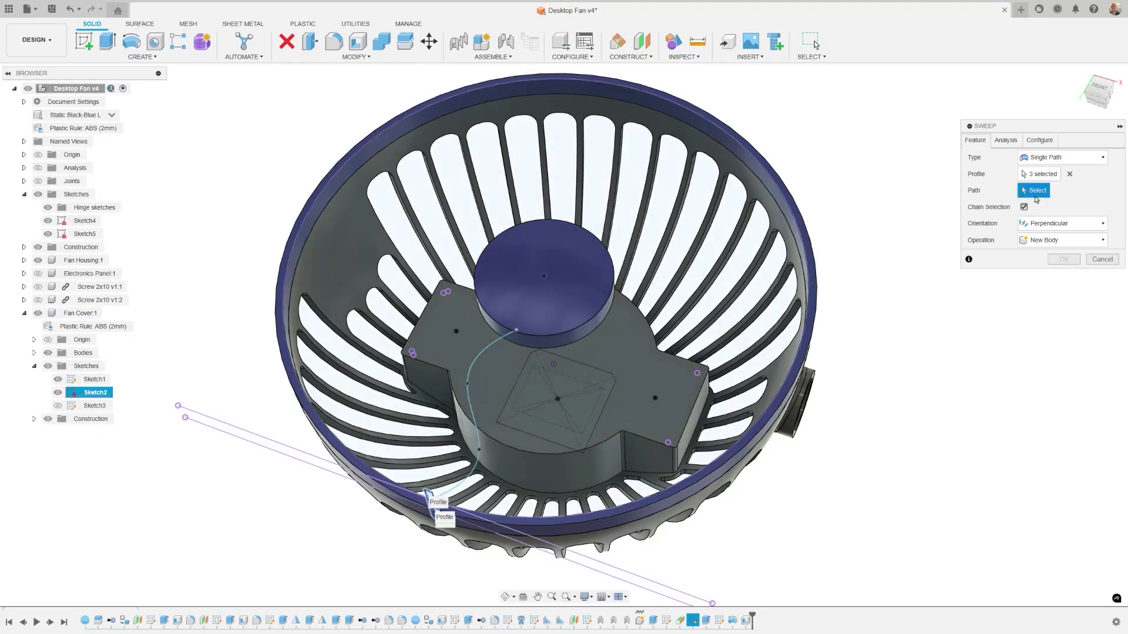
click(470, 410)
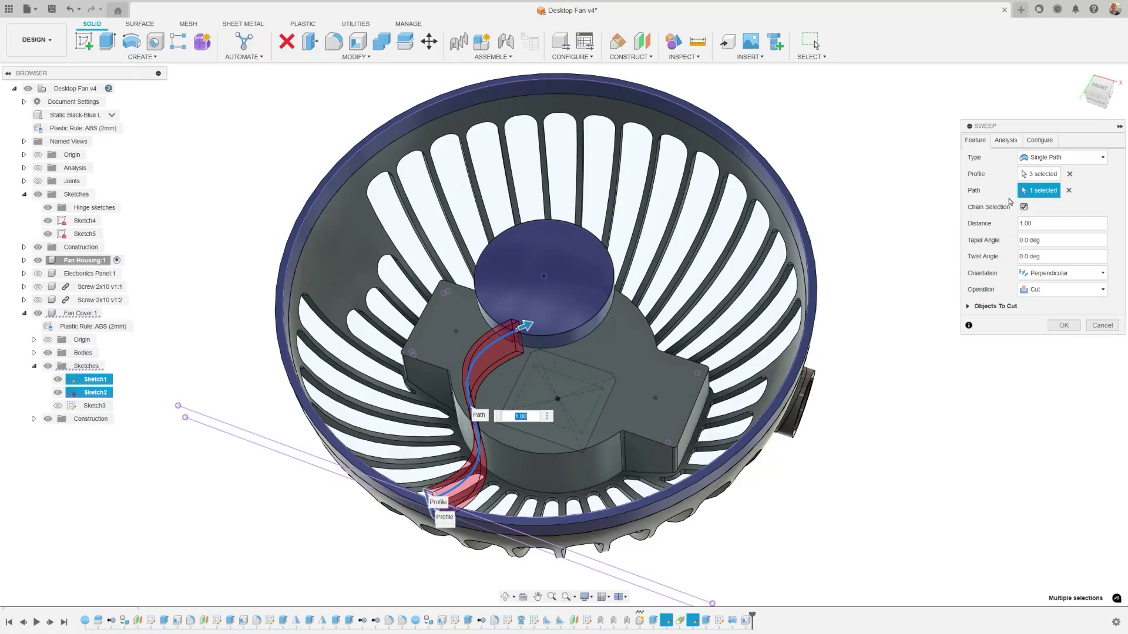
- Set the sweep operation to Join and create it
click(1034, 289)
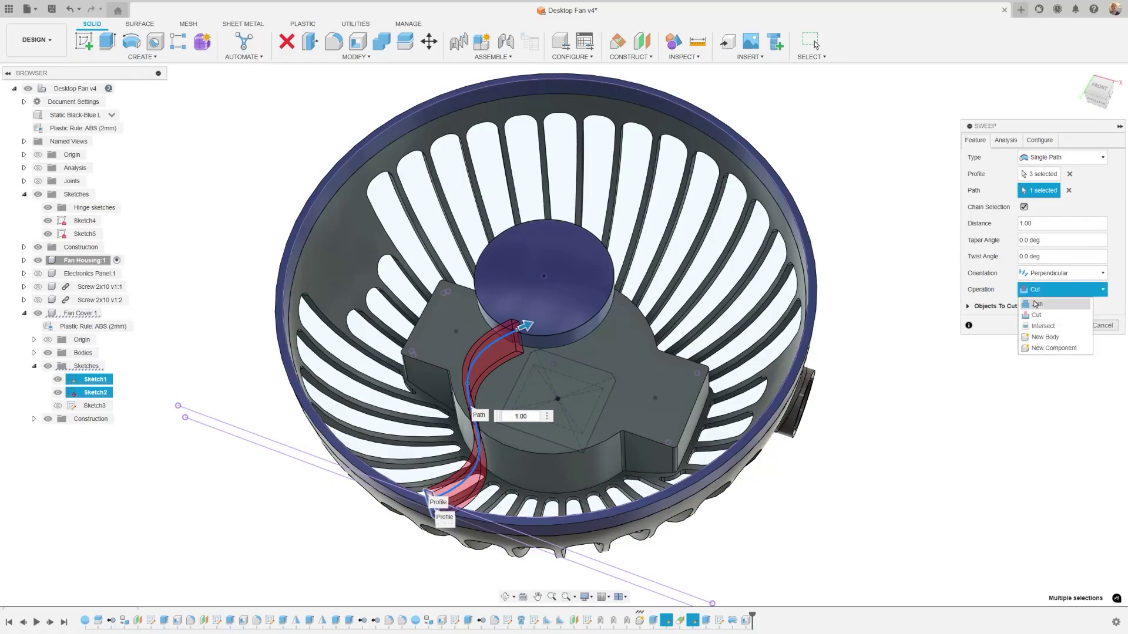
click(1036, 303)
click(1038, 141)
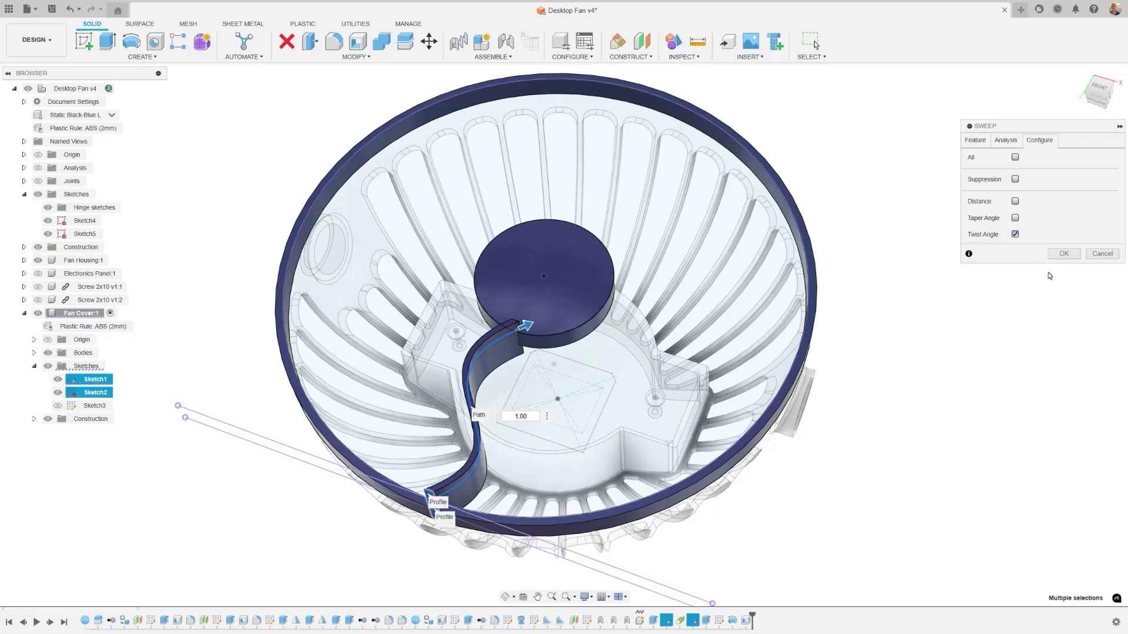
click(1067, 256)
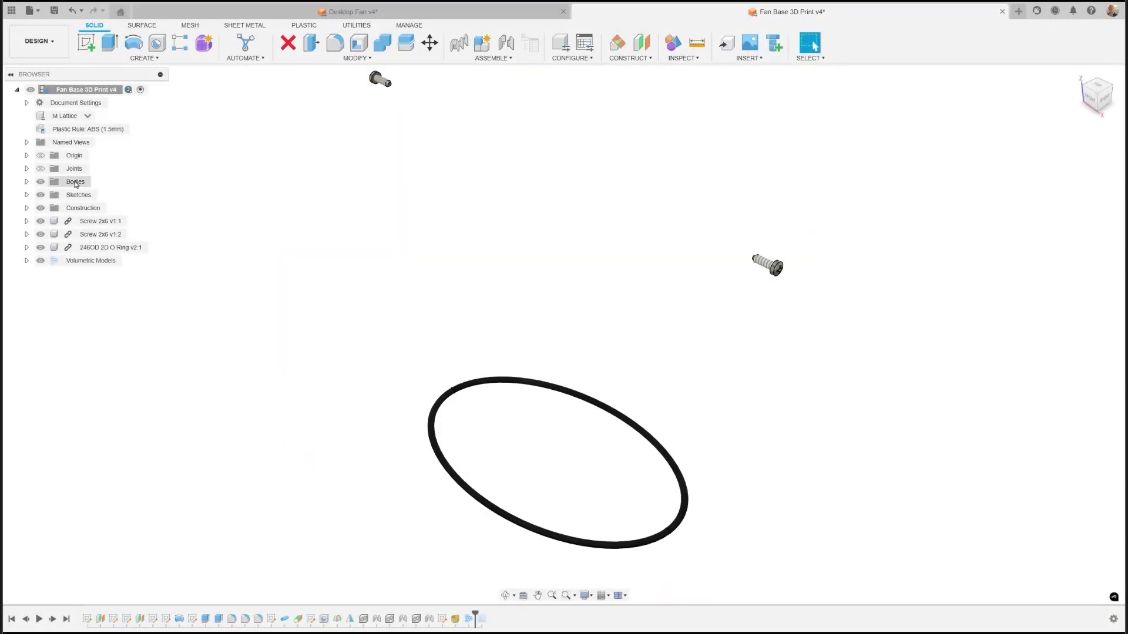
- Show Base Mesh Design, configure its appearance, physical material and visibility, then check the M Lattice row
click(26, 181)
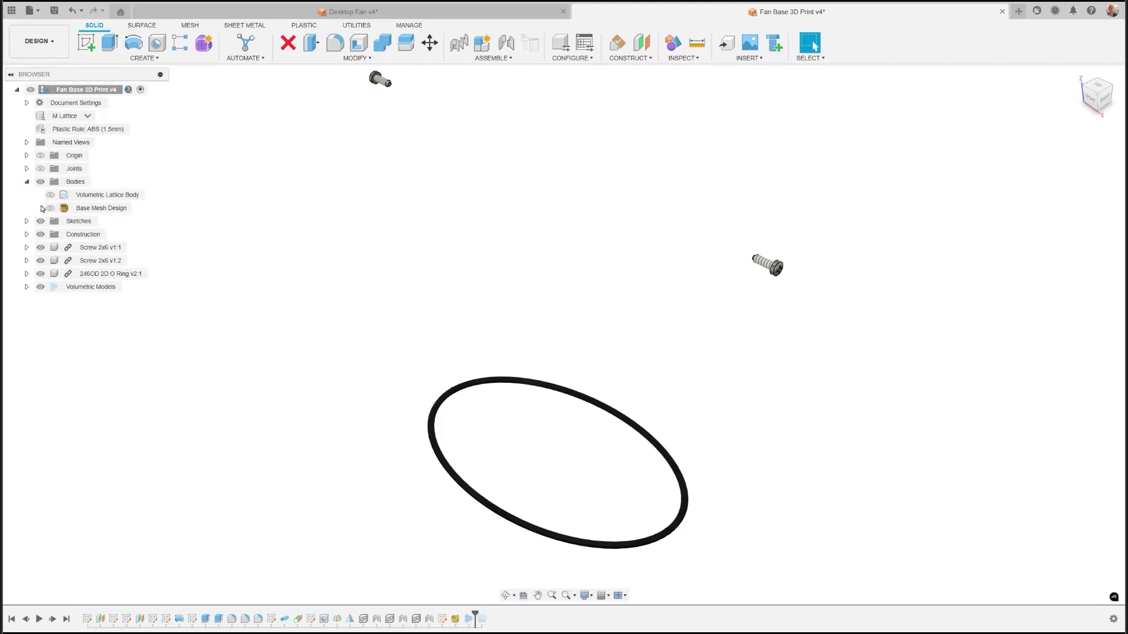
click(51, 209)
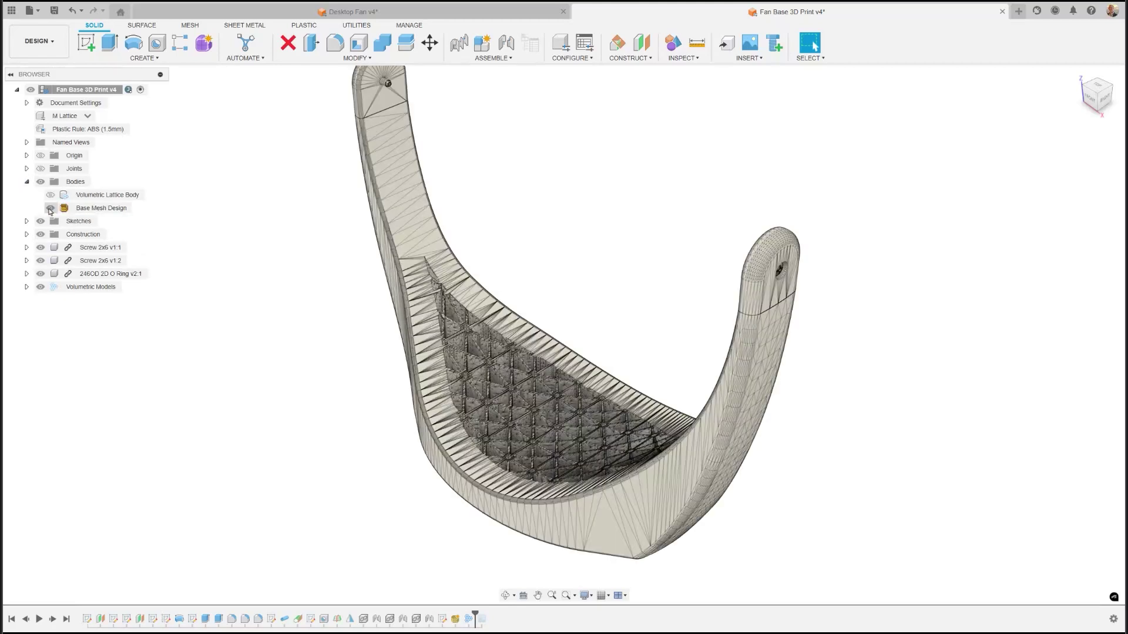
right_click(112, 208)
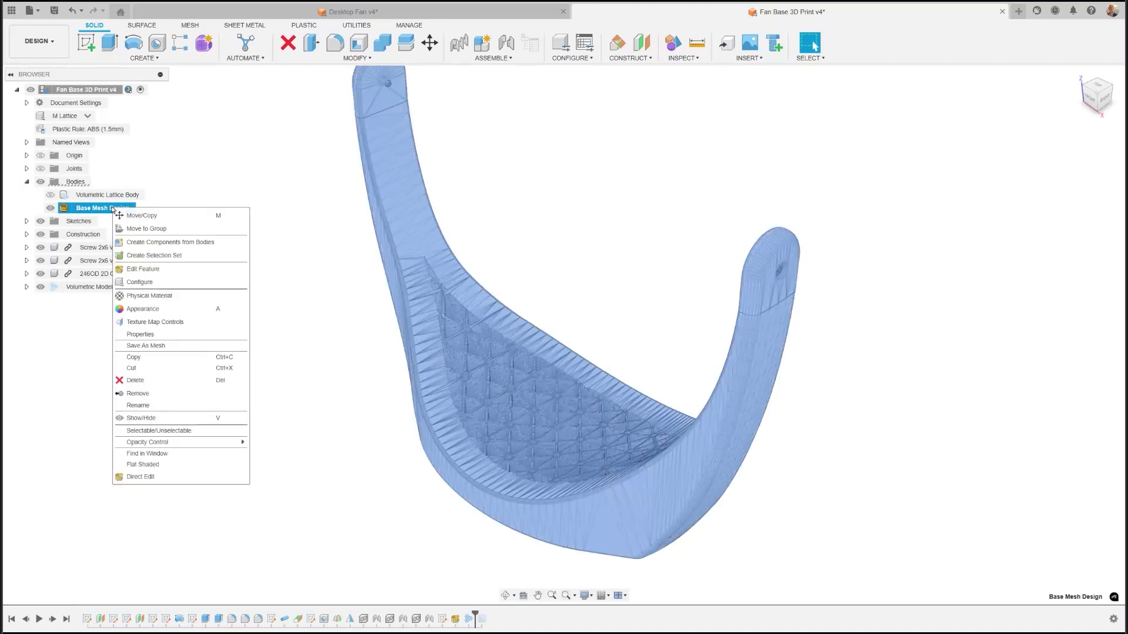
click(159, 282)
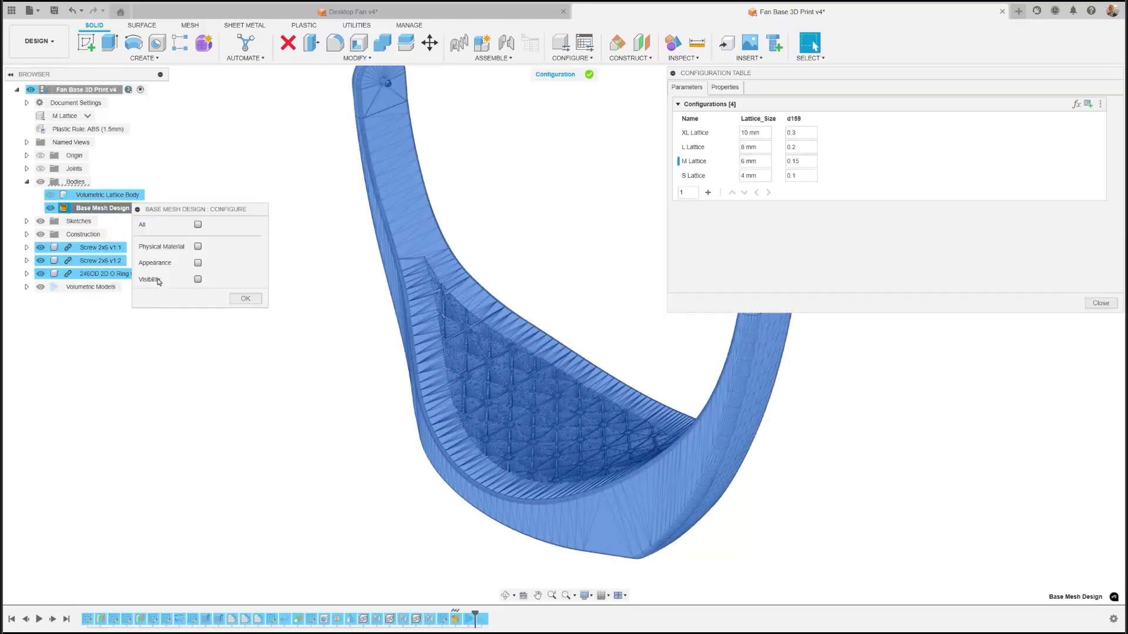
click(198, 263)
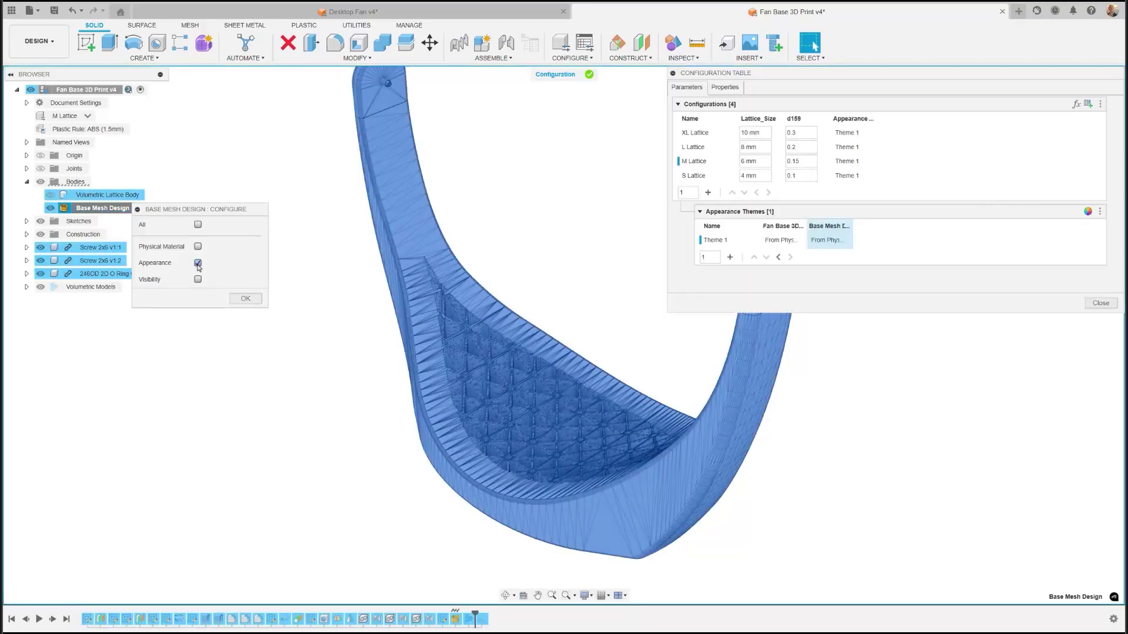
click(198, 247)
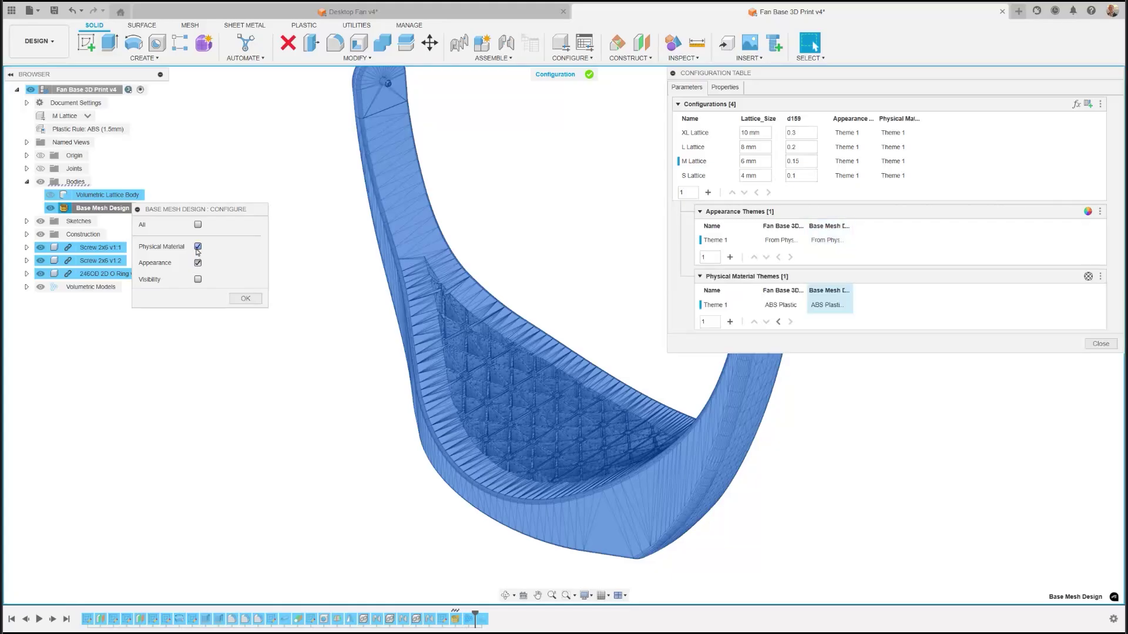
click(198, 280)
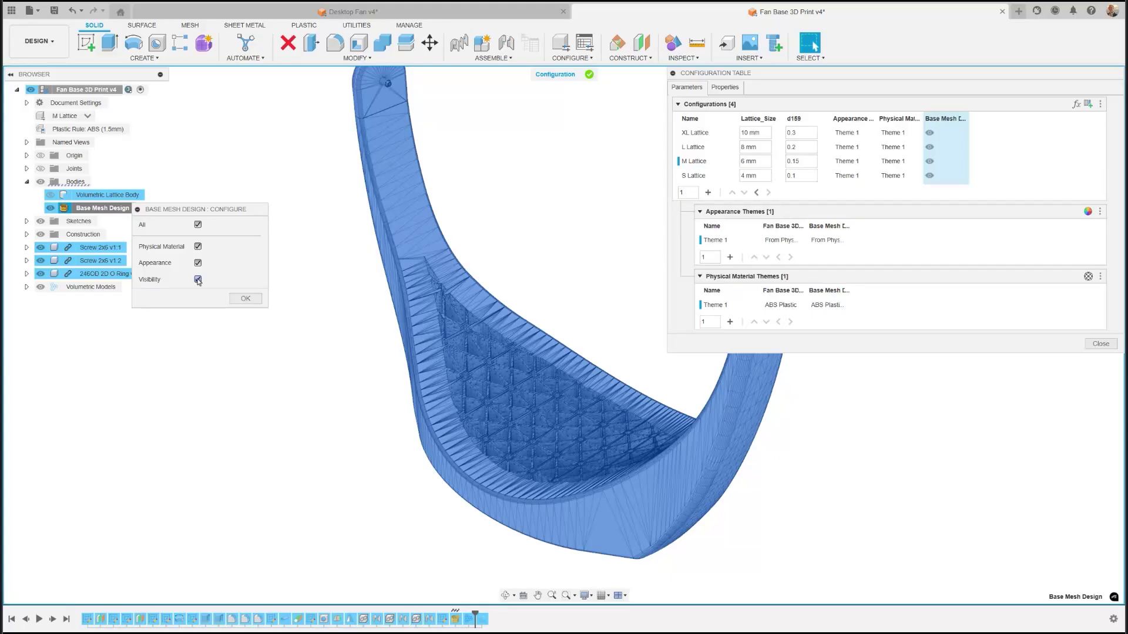
click(245, 298)
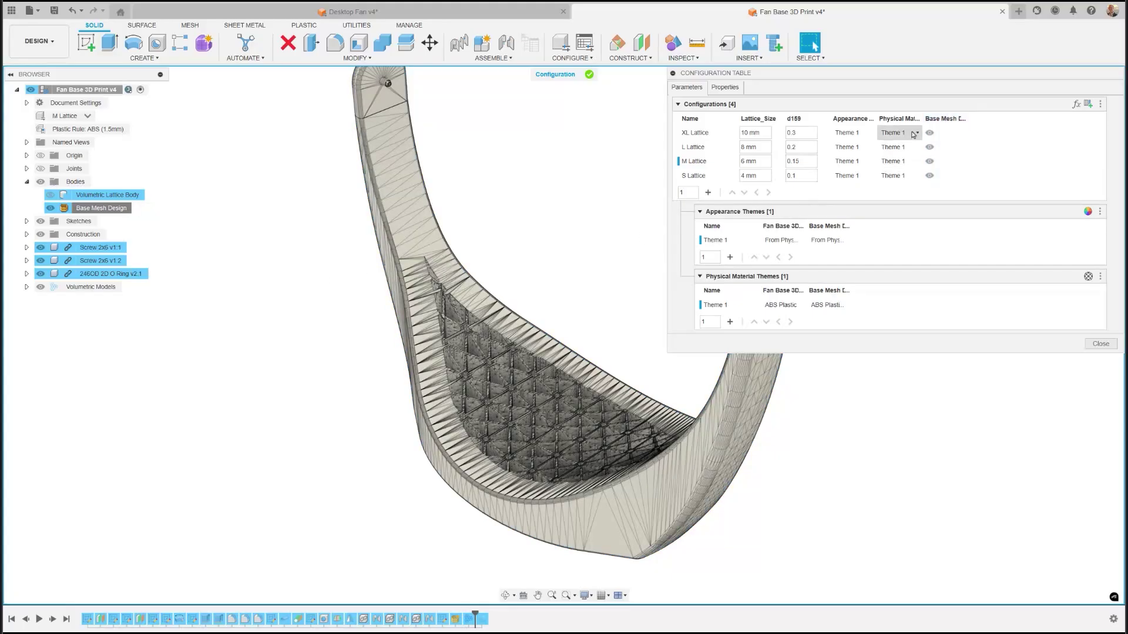
click(915, 162)
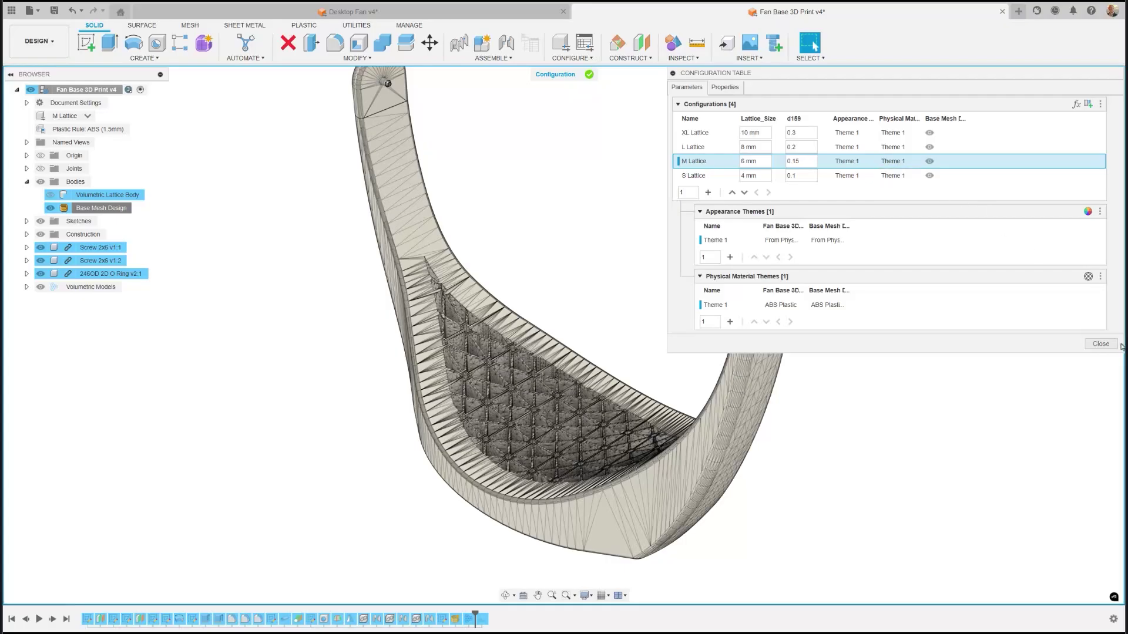
click(1101, 344)
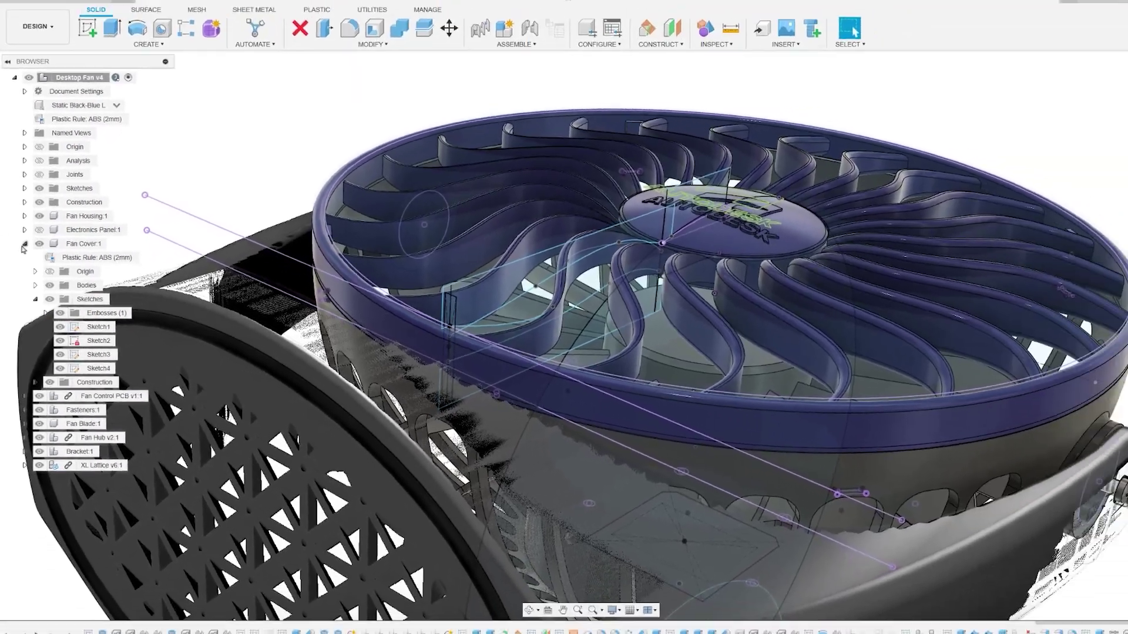
- Collapse the Fan Cover:1 branch in the browser to bring the bracket into view
click(30, 212)
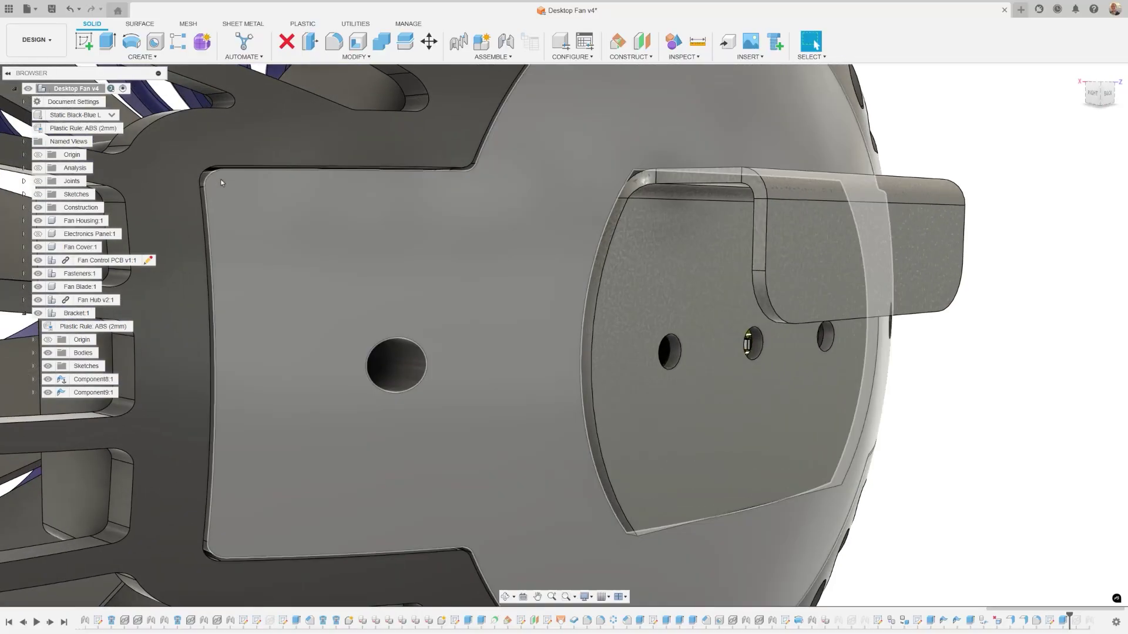
- Insert Blind Round Low plain rivets (DIN 7337, 2.4 × 4) into all three matching bracket holes
click(775, 43)
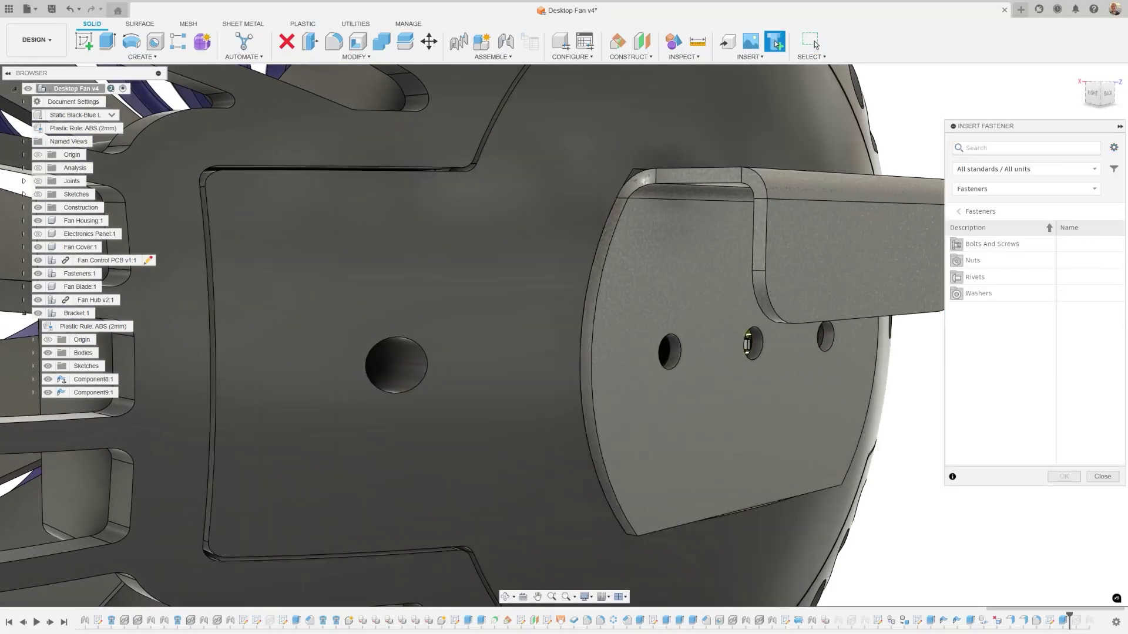
click(974, 277)
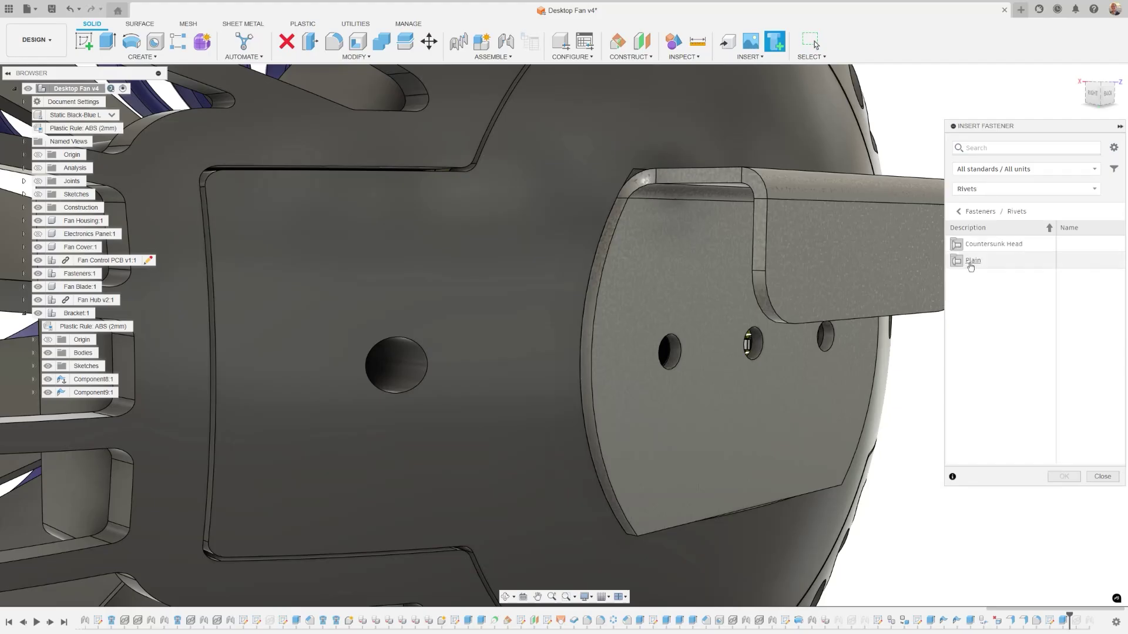
click(971, 265)
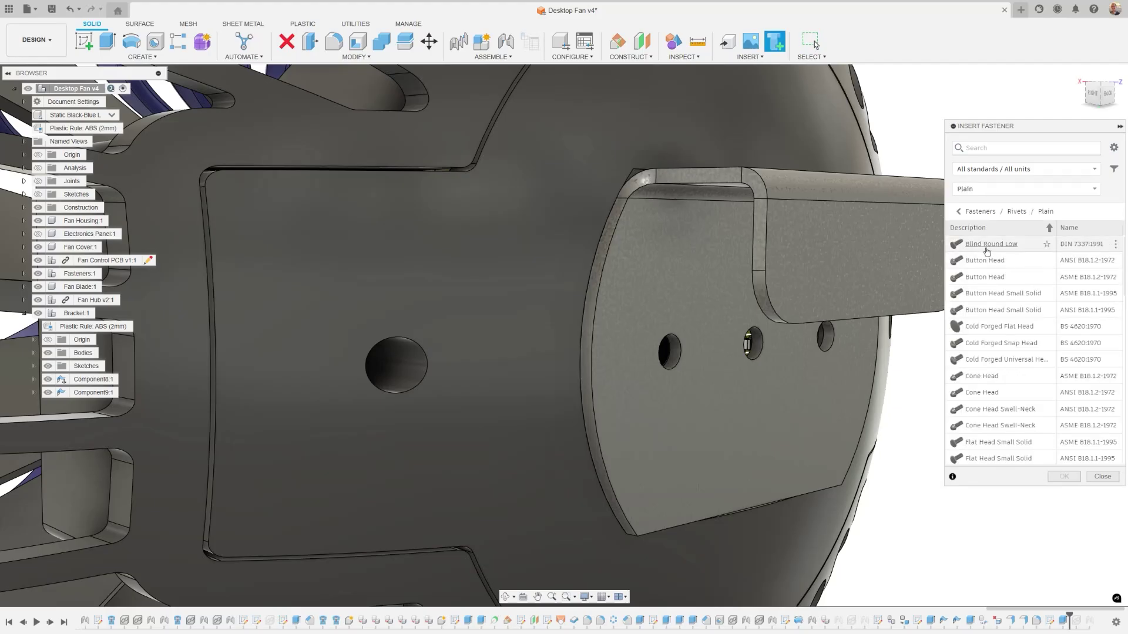
click(987, 246)
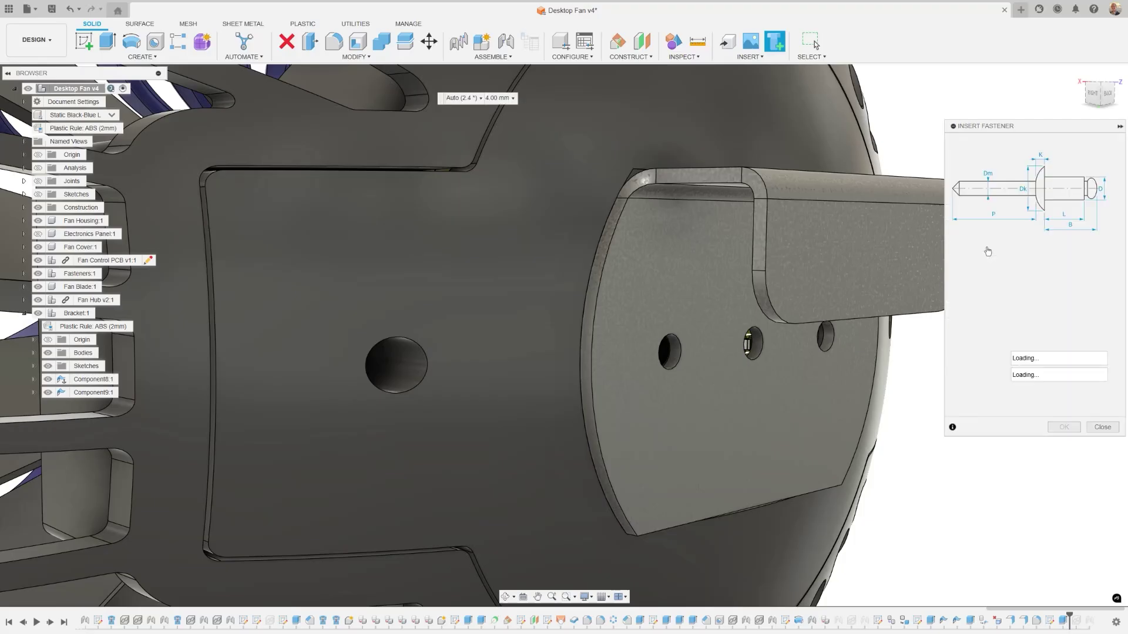
click(828, 355)
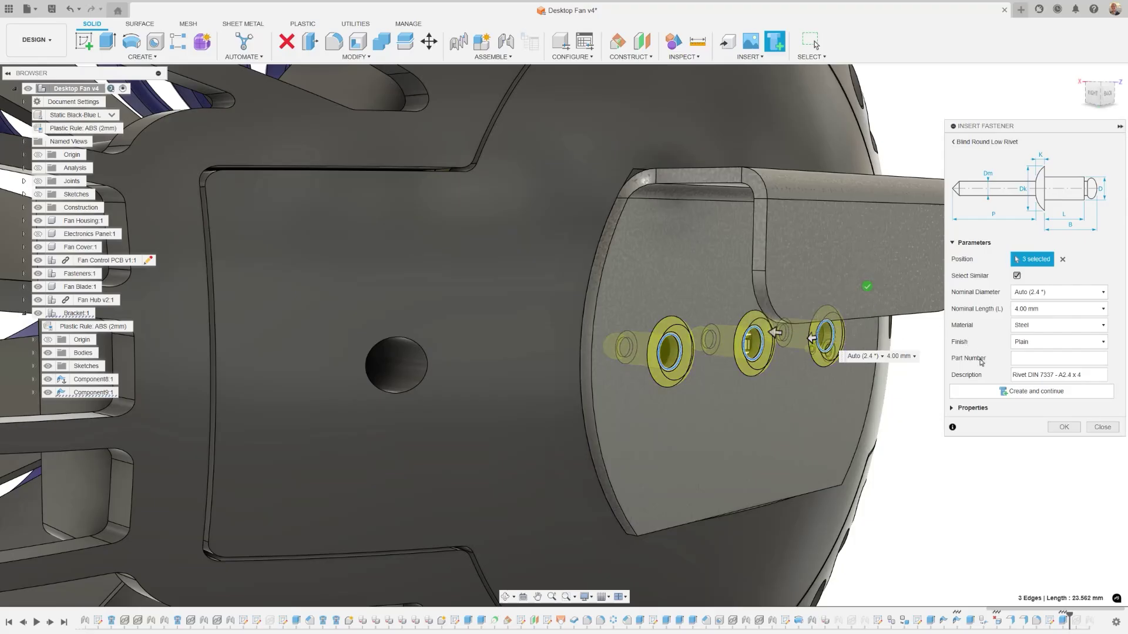
click(1061, 434)
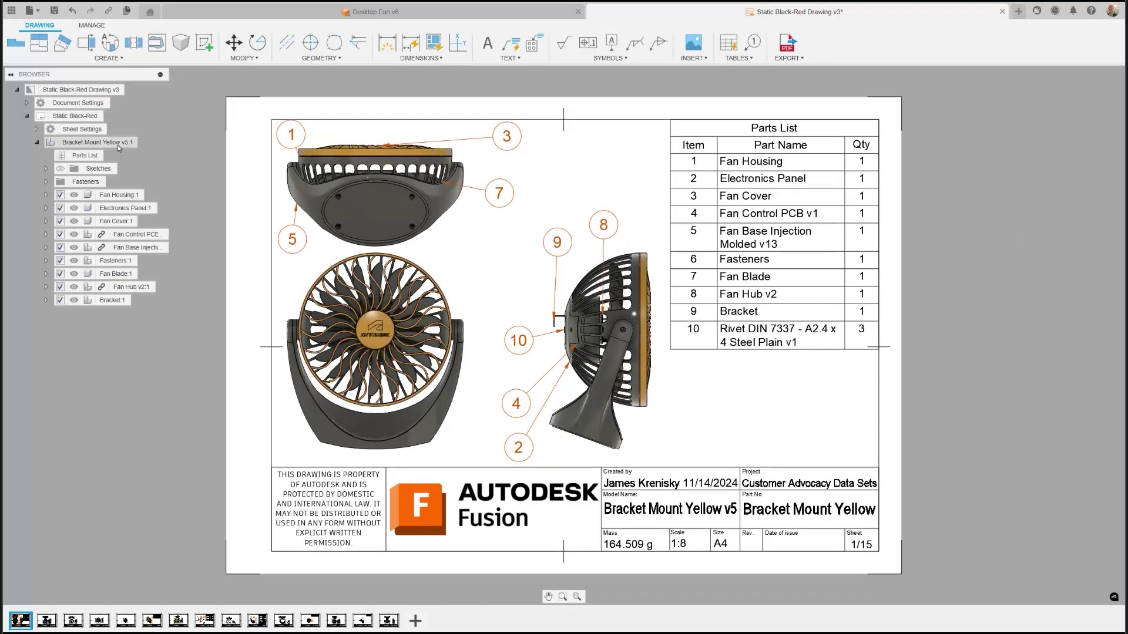
- Switch the Bracket Mount Yellow v5 view to the AirFlow Black-Blue v5 configuration
right_click(106, 144)
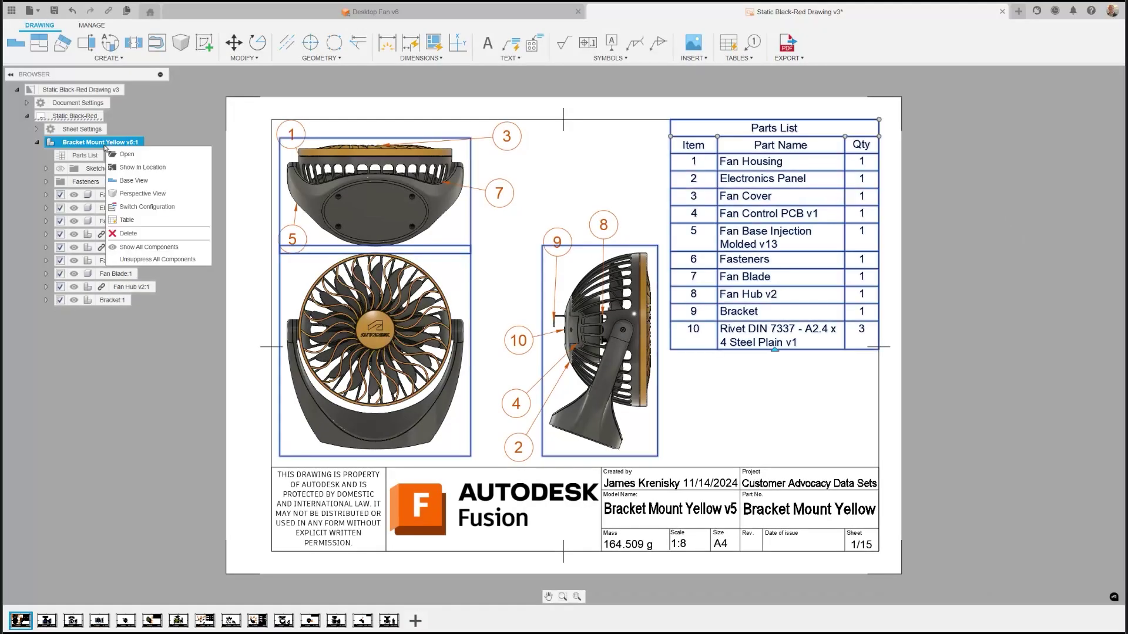
click(141, 207)
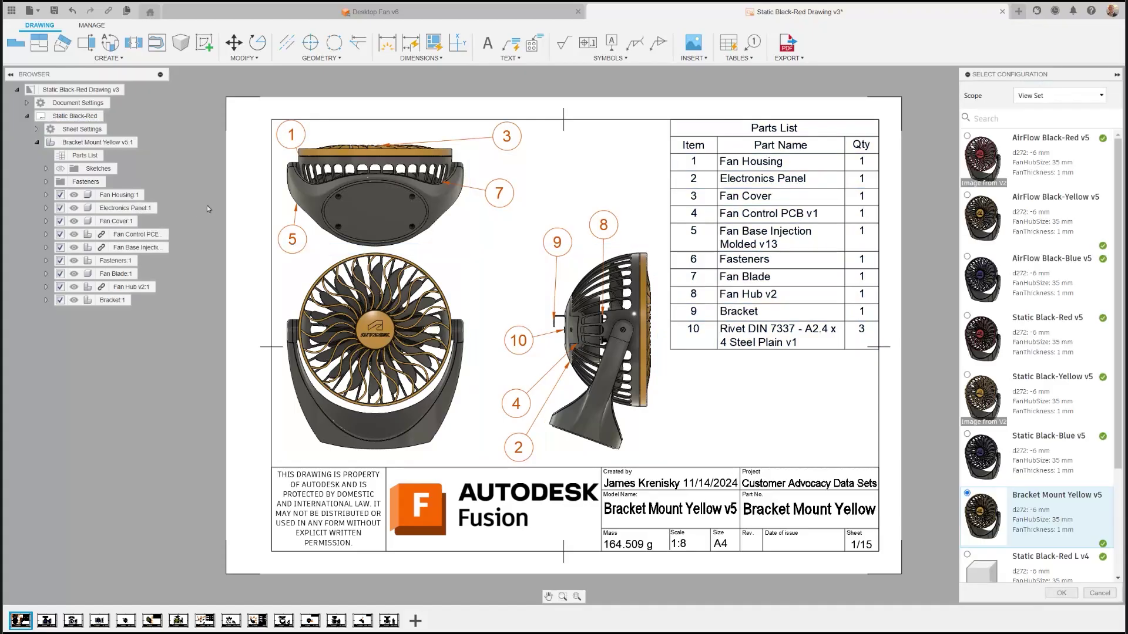
click(1034, 285)
click(1033, 284)
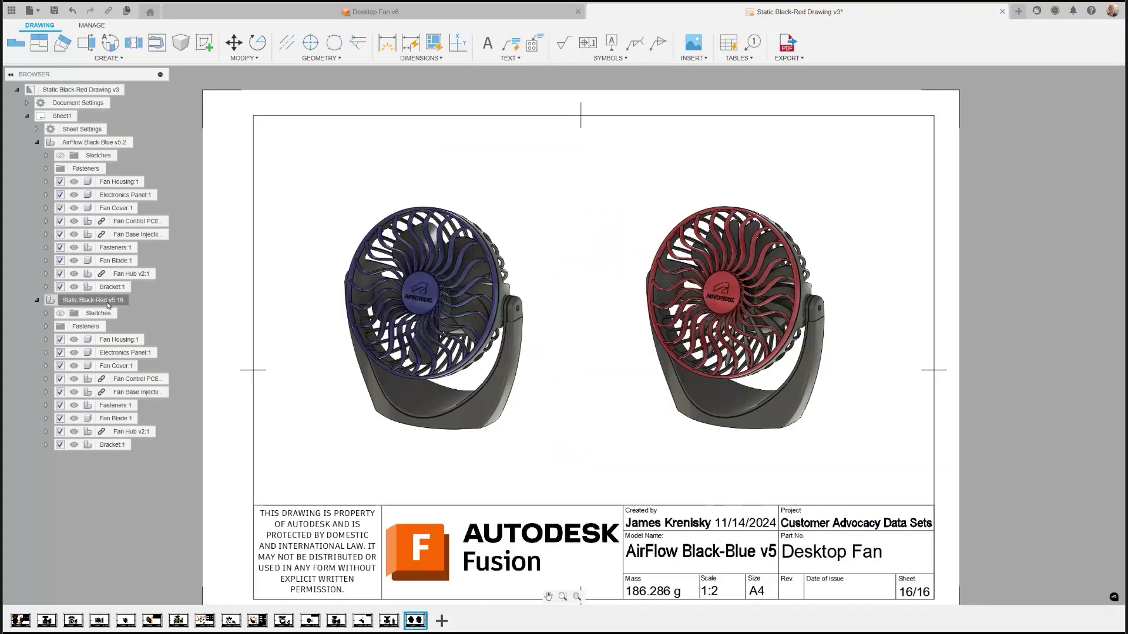
- Check the configuration choices for the Static Black-Red v5 view and close them unchanged
right_click(108, 305)
click(126, 366)
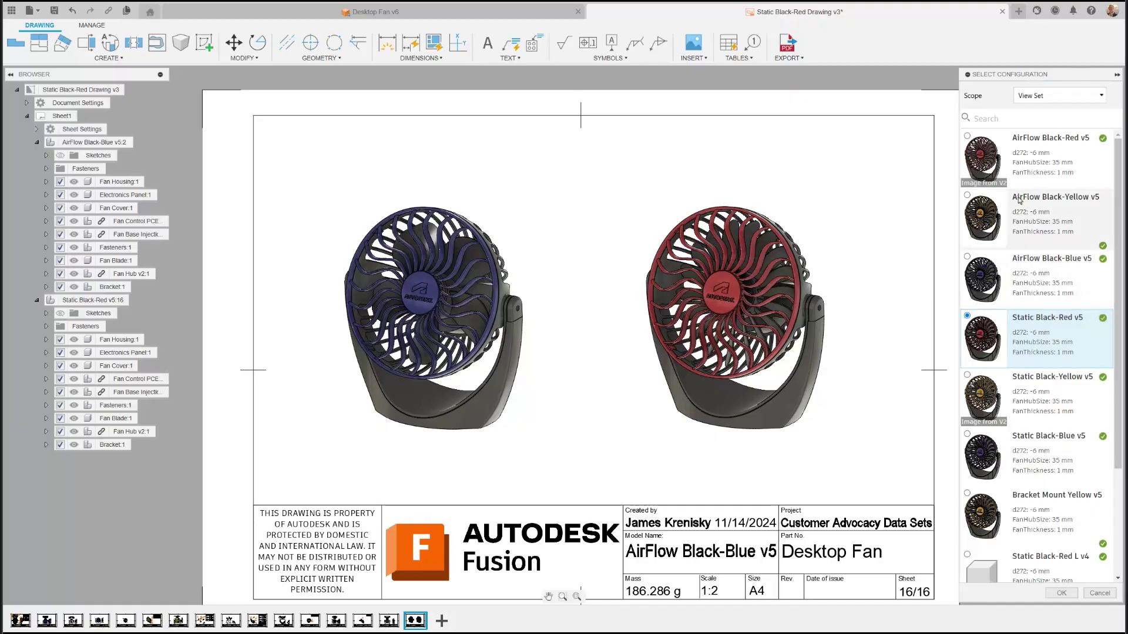
click(1061, 593)
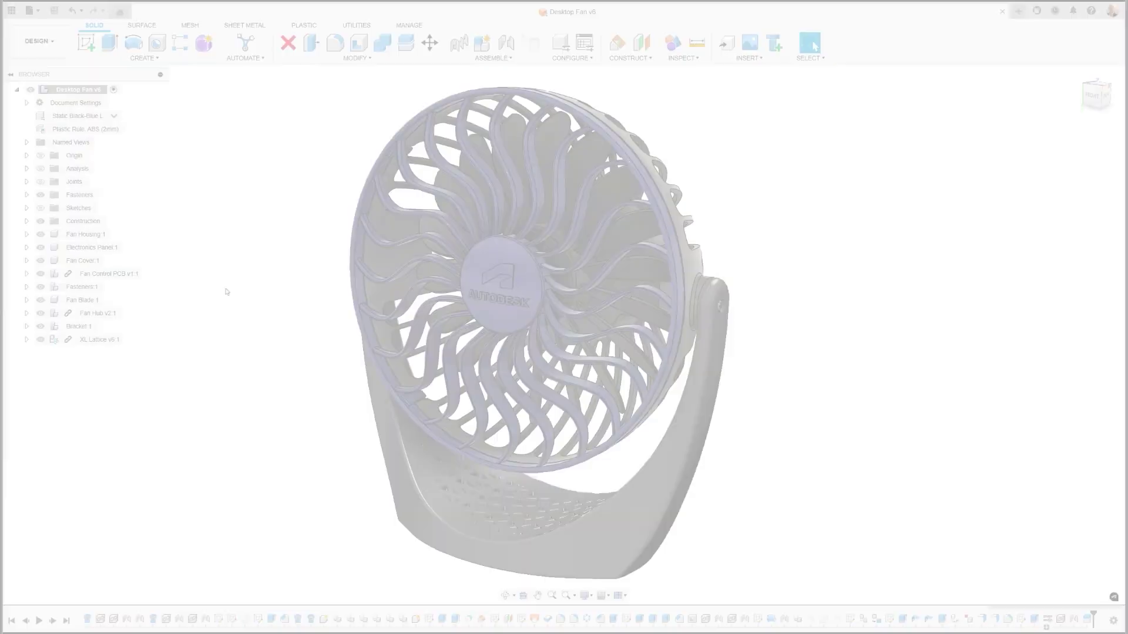
- Create an automatic drawing of Static Black-Red on the PDMS A4 template, including external components
click(56, 52)
mouse_move(59, 184)
click(123, 187)
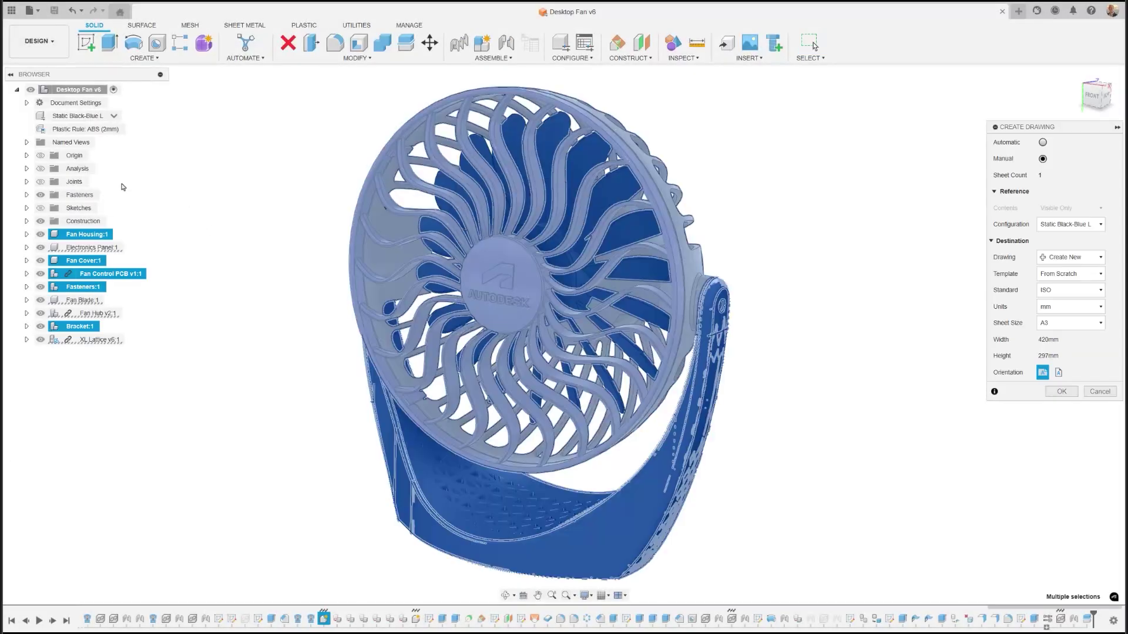
click(1042, 144)
click(1078, 224)
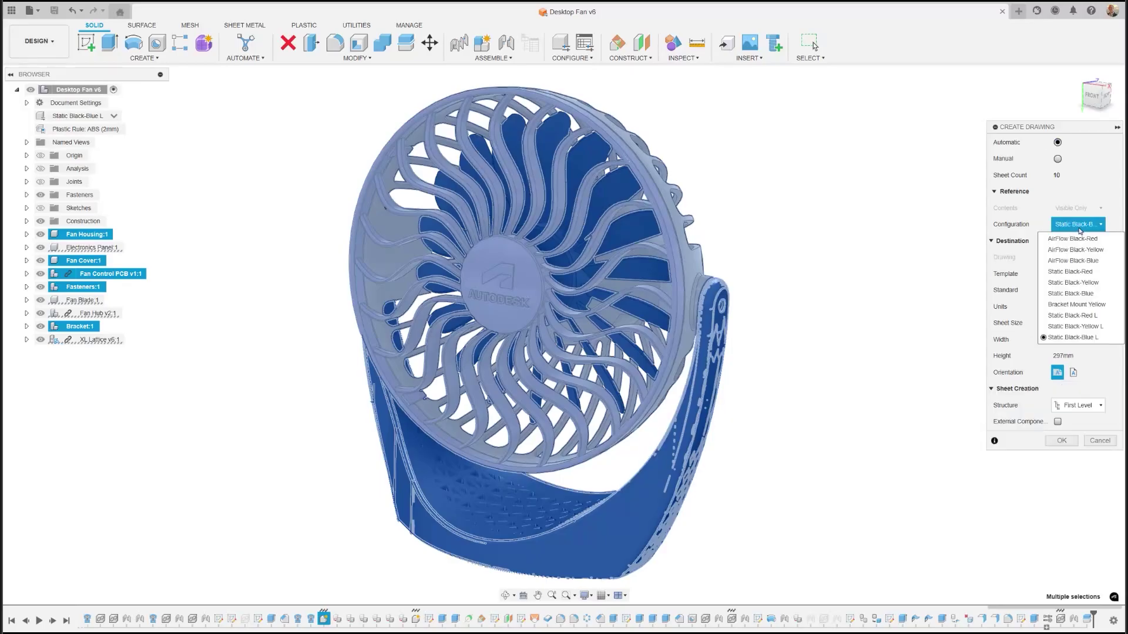
click(1079, 275)
click(1079, 274)
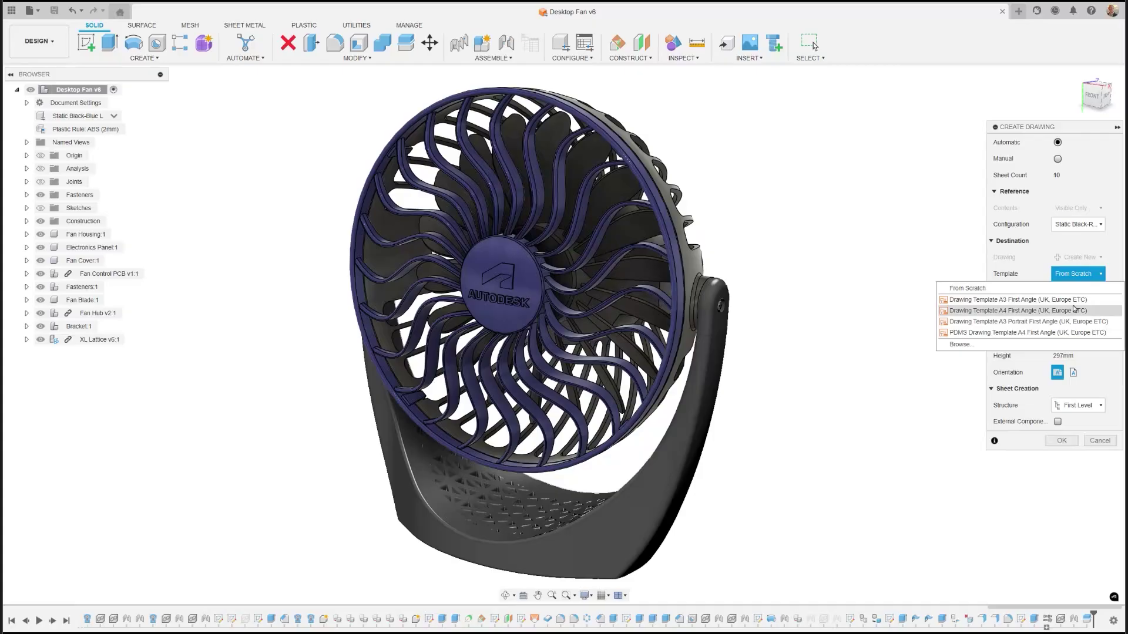
click(1064, 334)
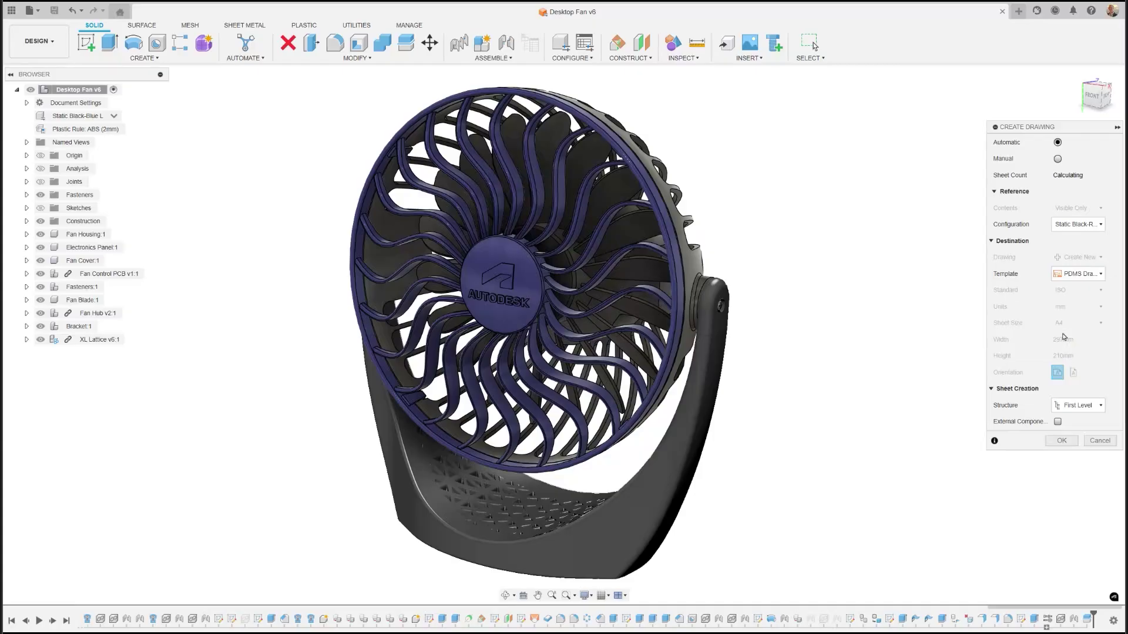
click(1057, 422)
click(1061, 440)
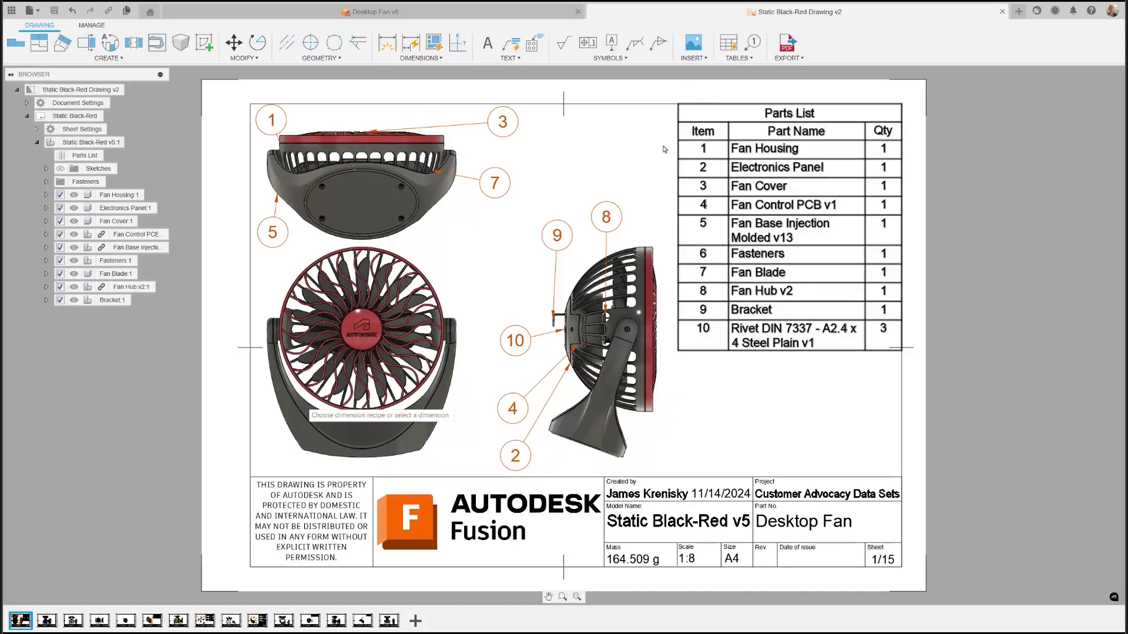
- Browse drawing sheets 2, 3, 6 and 10, then return to sheet 1
click(47, 621)
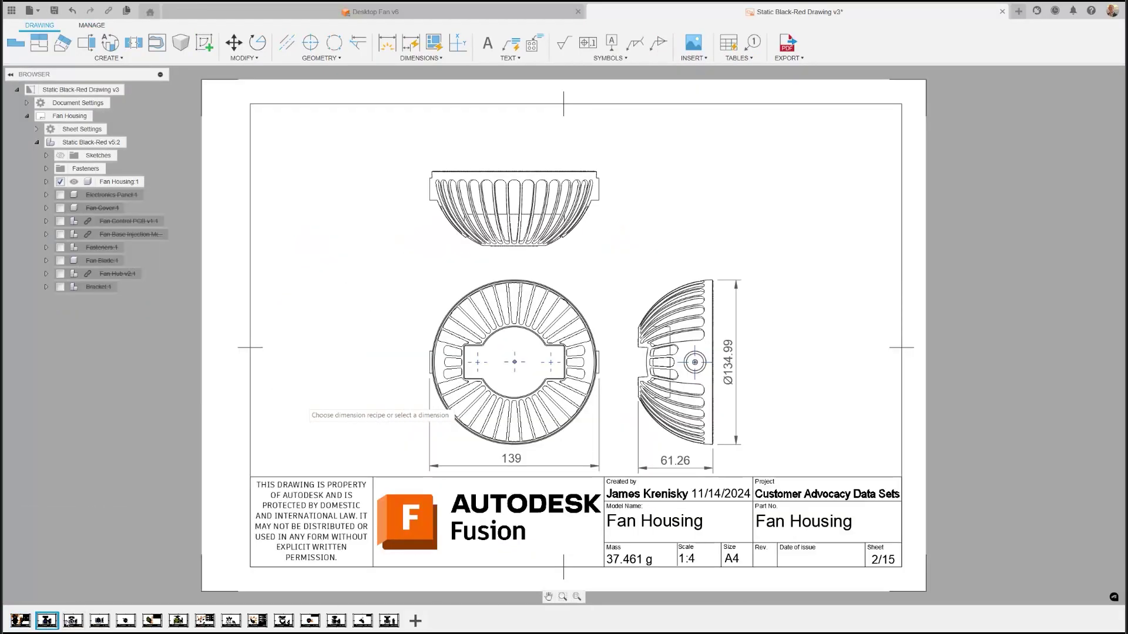
click(73, 621)
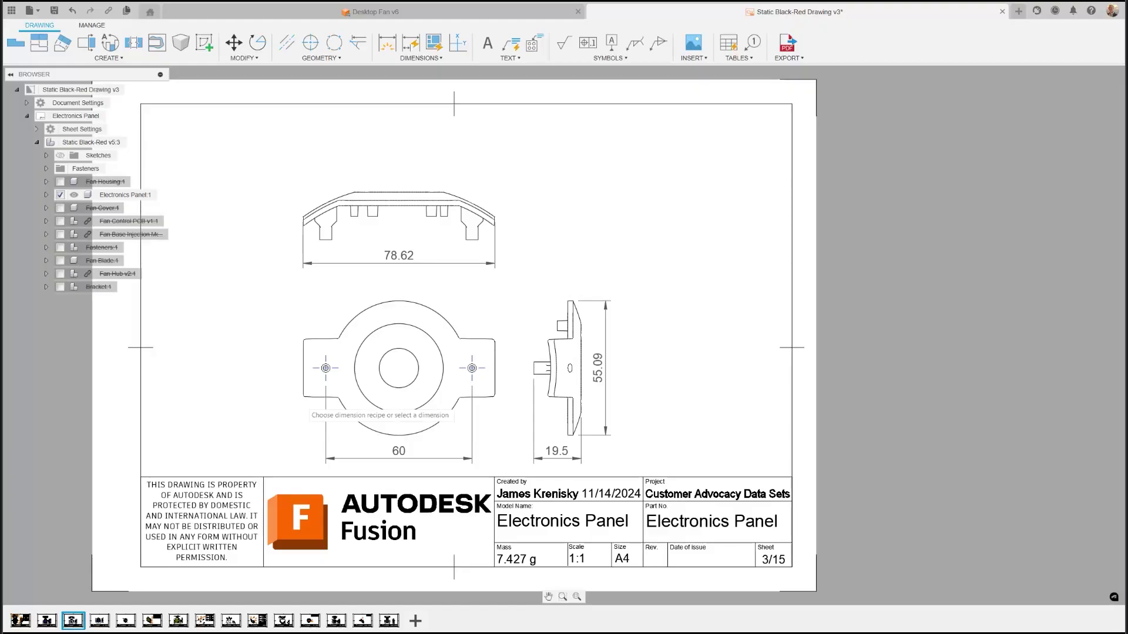
click(21, 621)
click(47, 621)
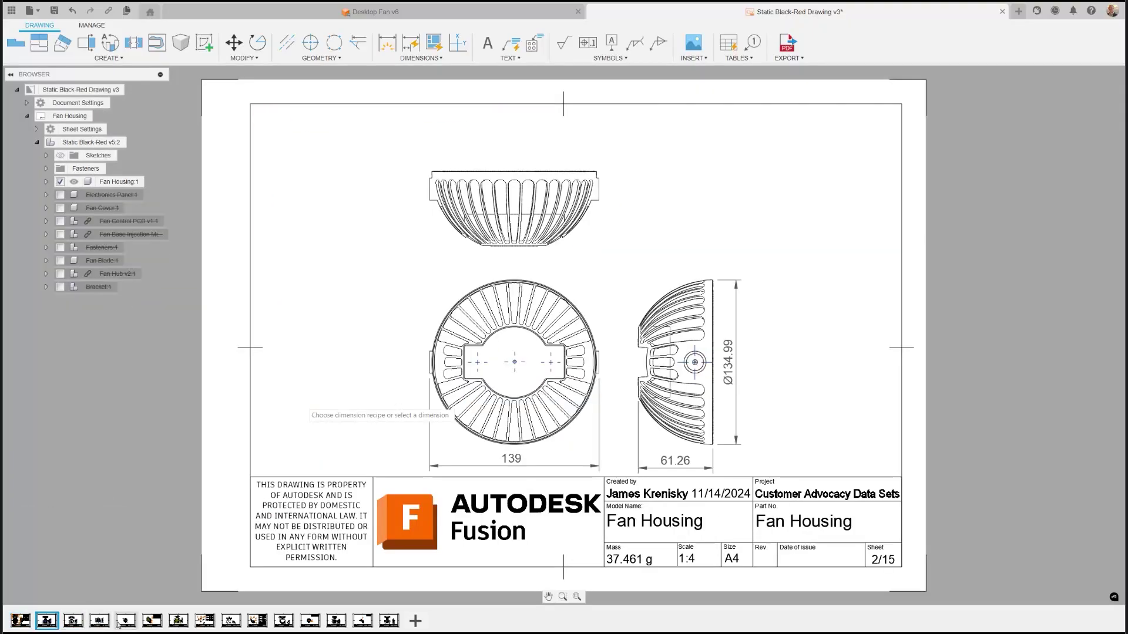
click(150, 621)
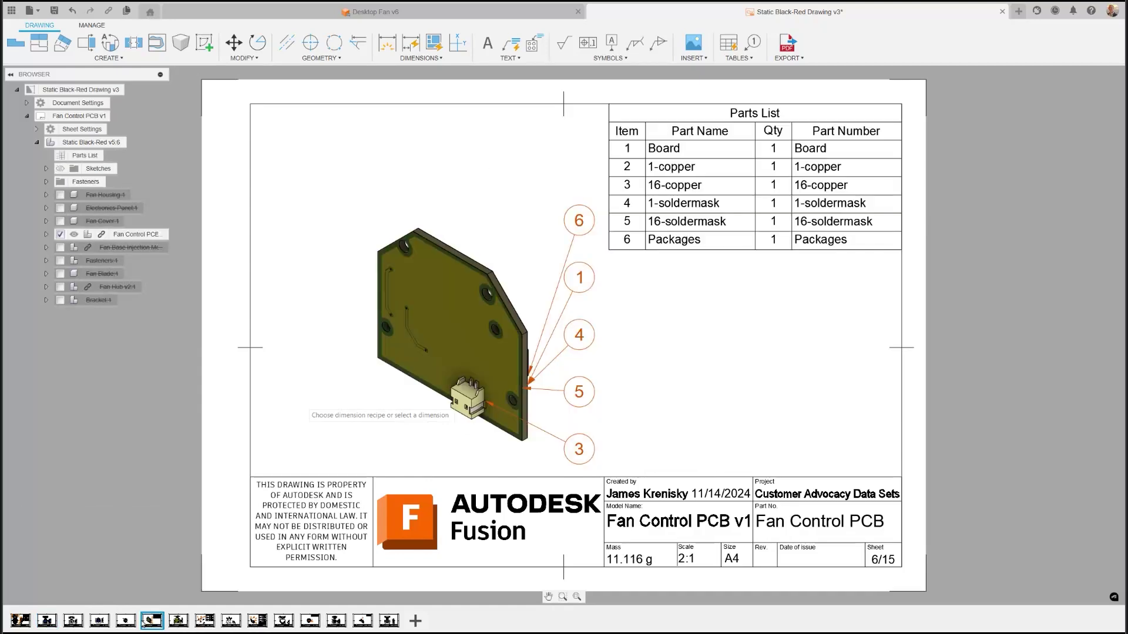
click(257, 621)
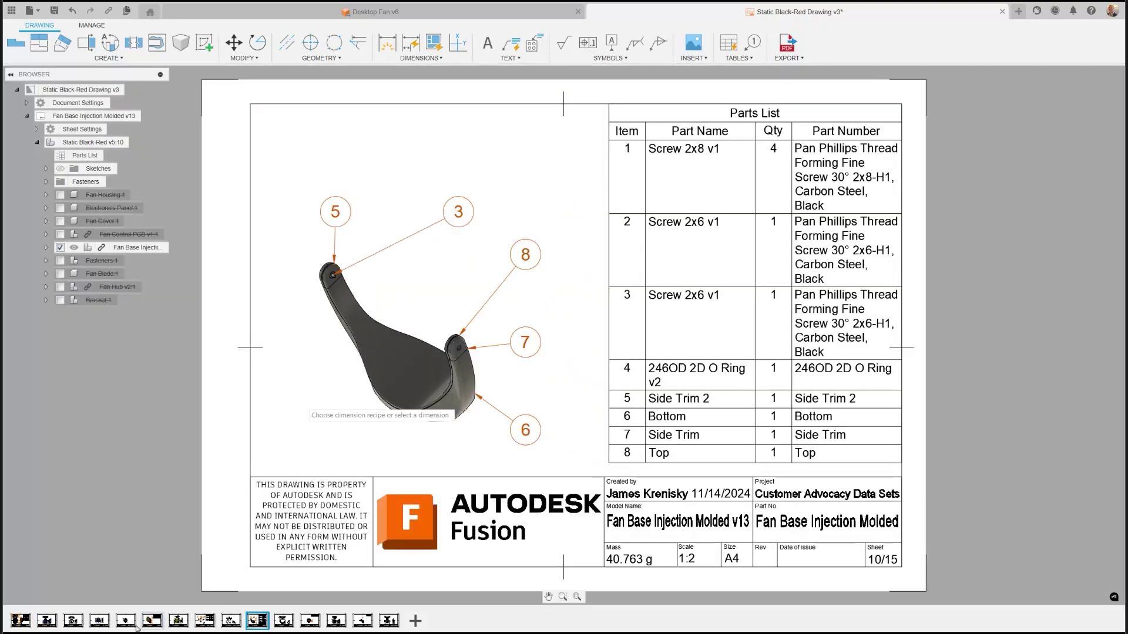
click(19, 621)
click(87, 118)
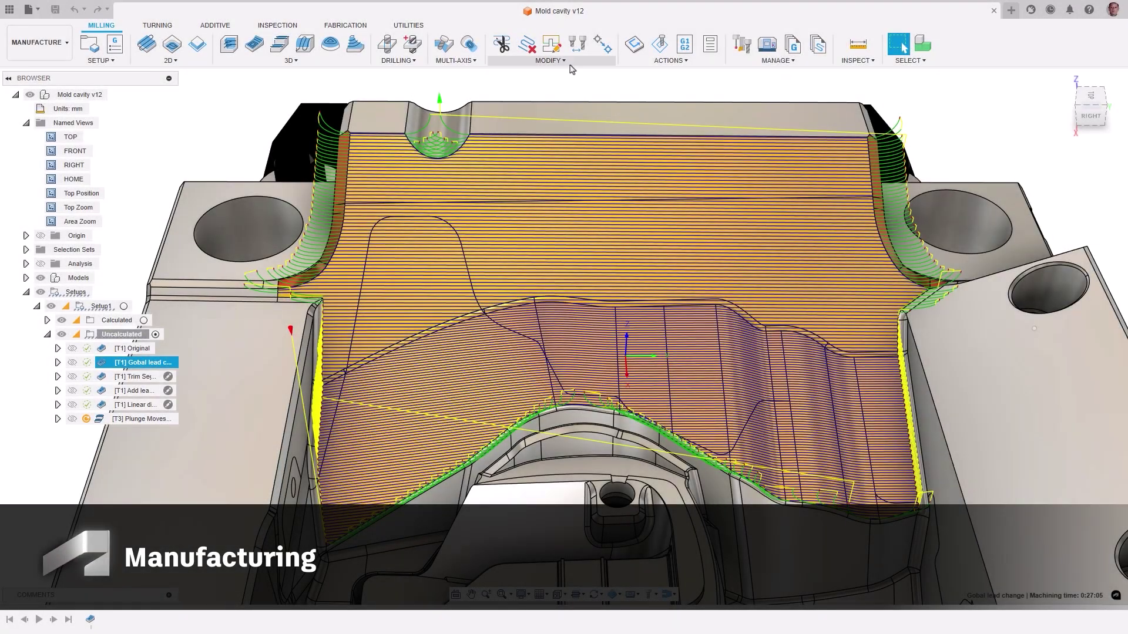
- Give all toolpath moves a surface-normal arc lead-in with 3 mm radius
click(558, 63)
click(526, 97)
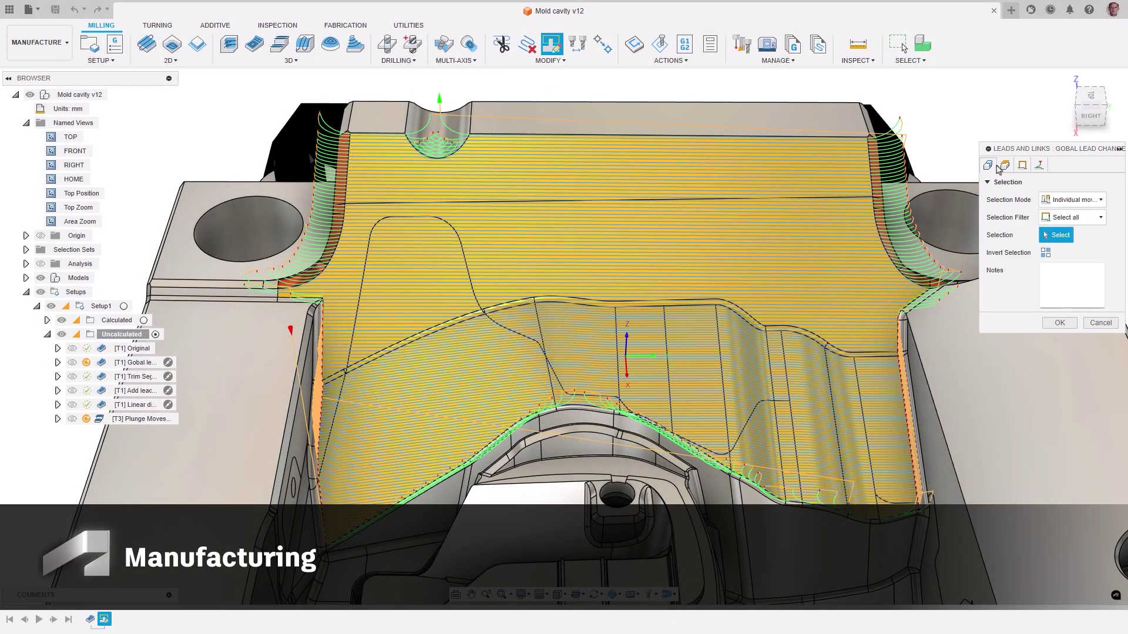
click(1069, 206)
click(1054, 217)
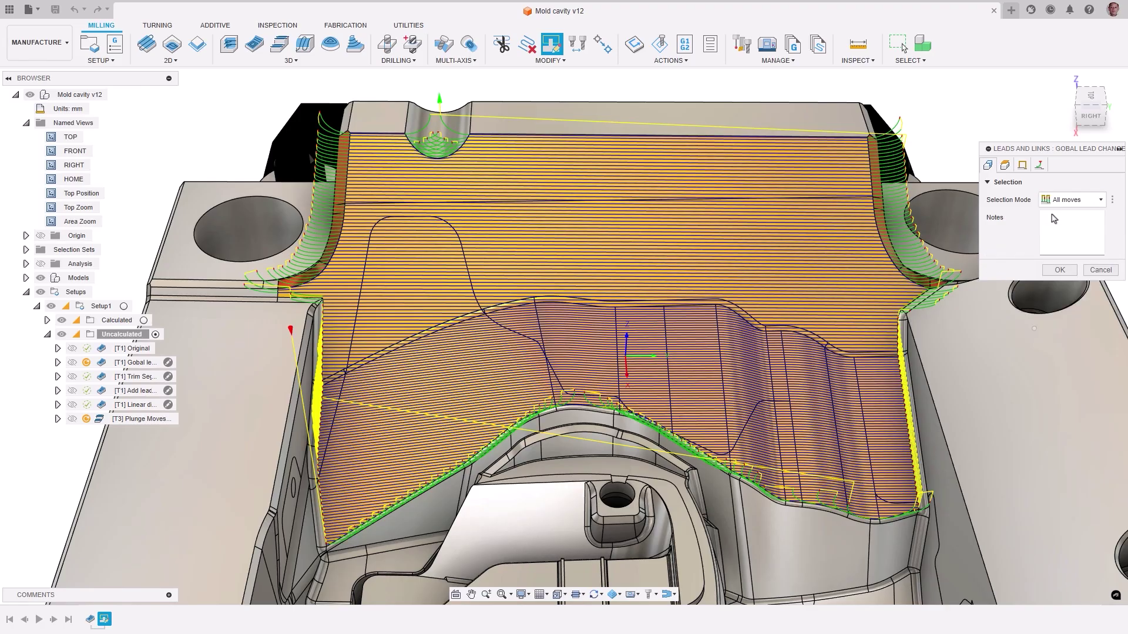
click(1039, 165)
click(1088, 276)
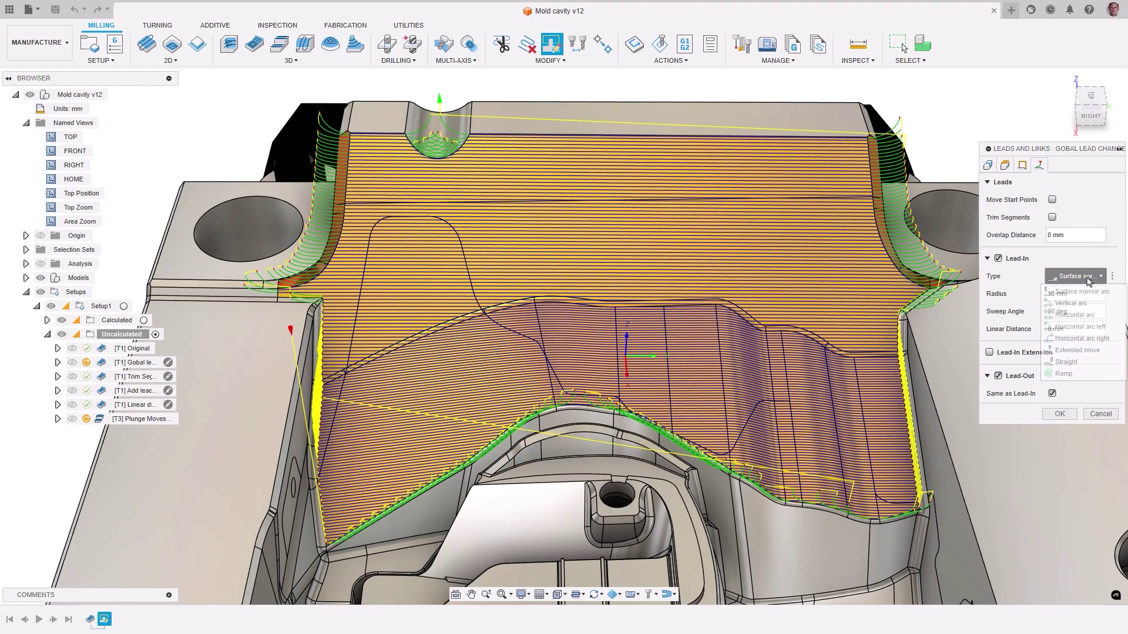
click(1082, 292)
double_click(1047, 295)
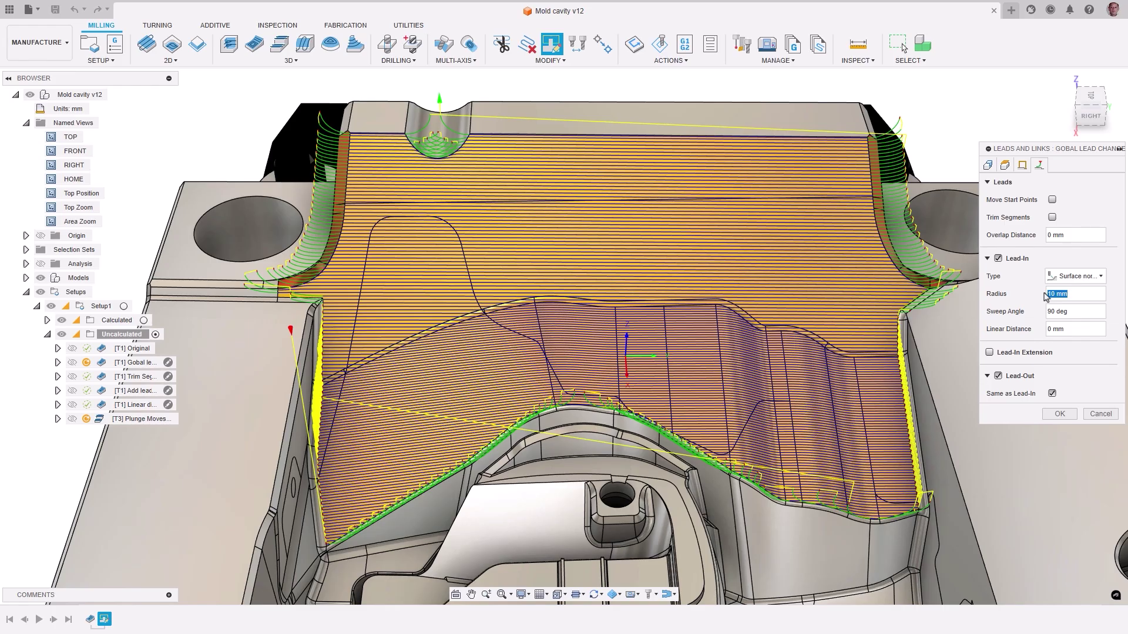
text(3)
click(1055, 414)
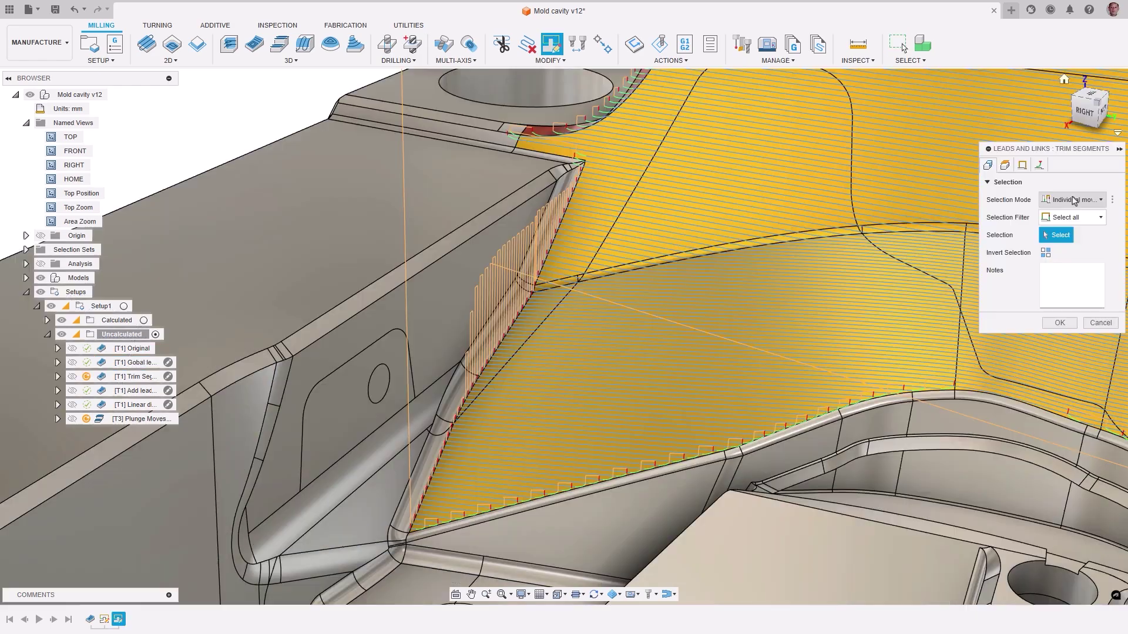
- Review the Trim Segments modification's move selection and lead settings, then accept it
click(1039, 218)
click(1037, 217)
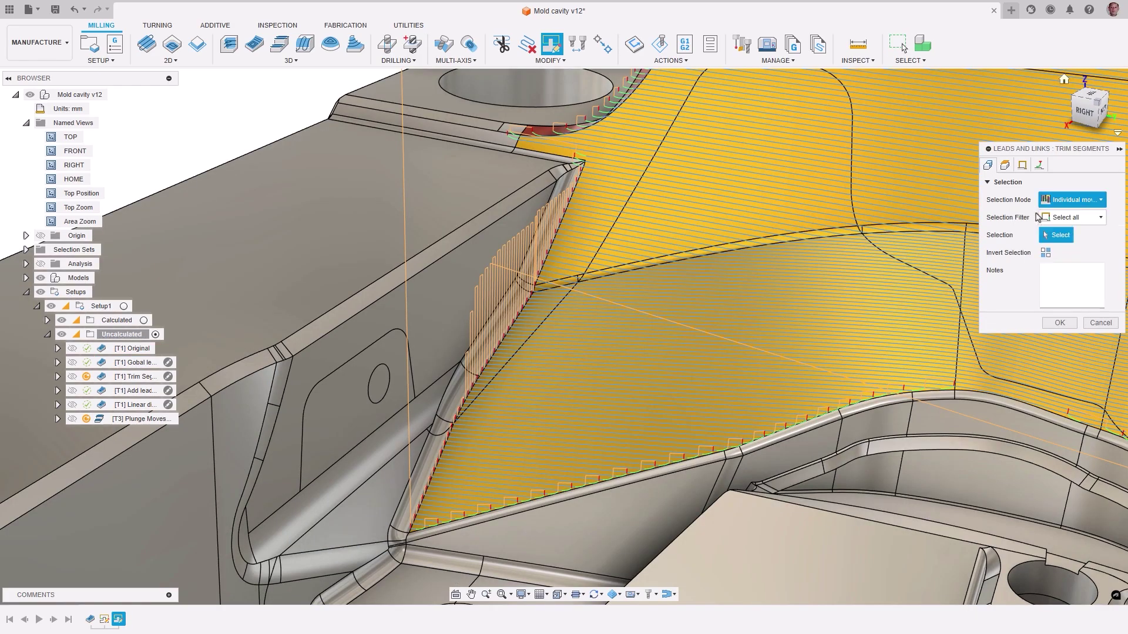
click(1039, 165)
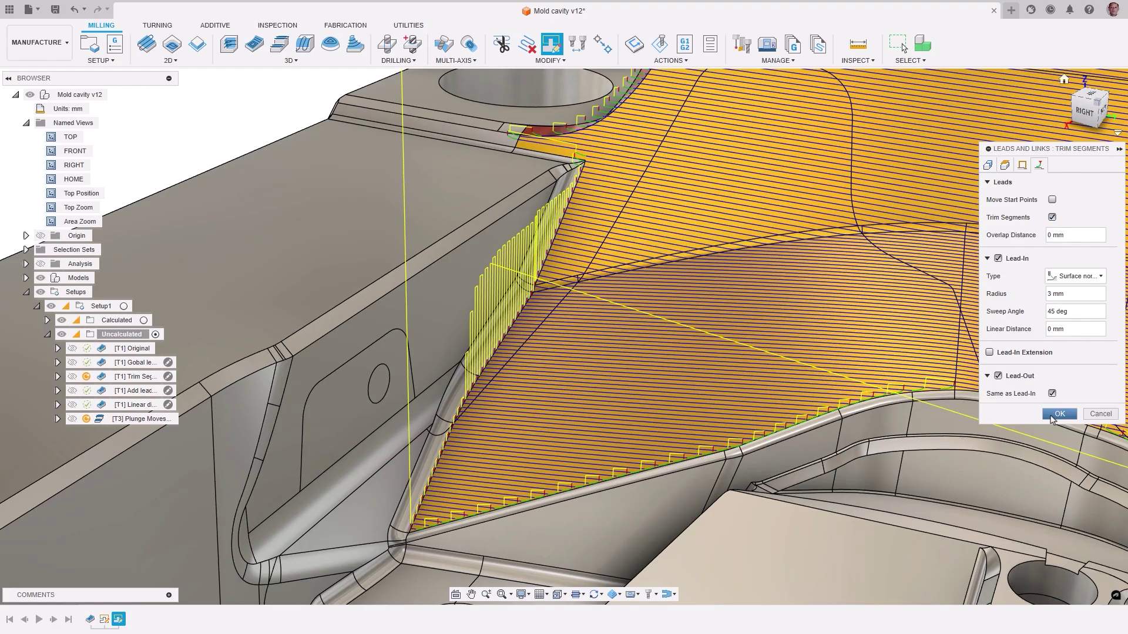
click(1059, 414)
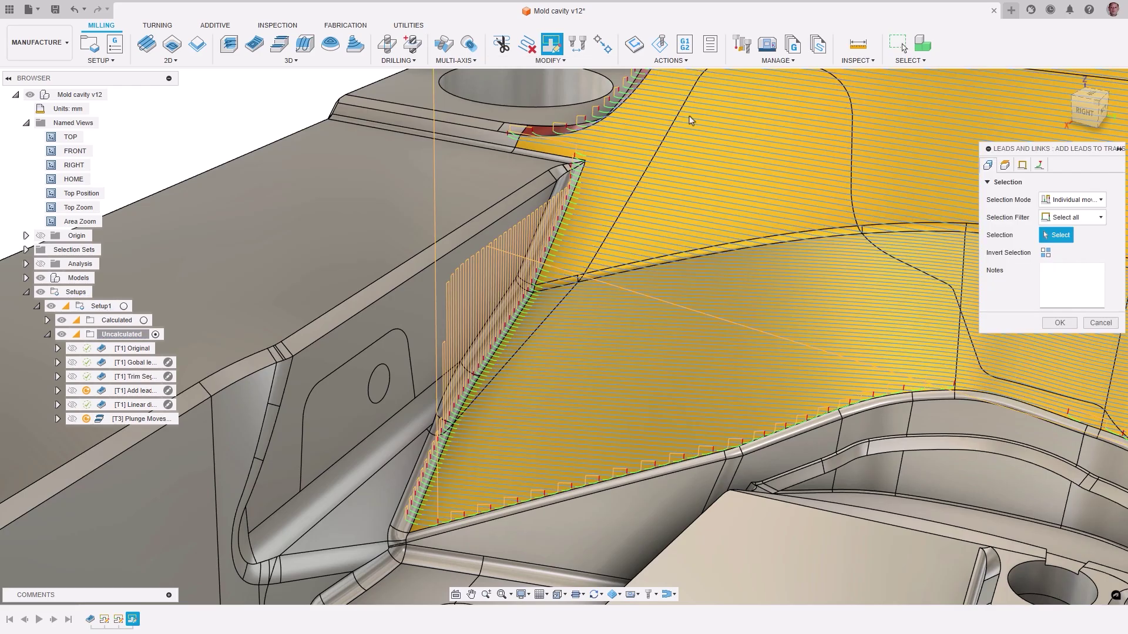
- Set maximum stay-down to 3 mm for all moves and enable leads on transitions
click(1072, 200)
click(1043, 250)
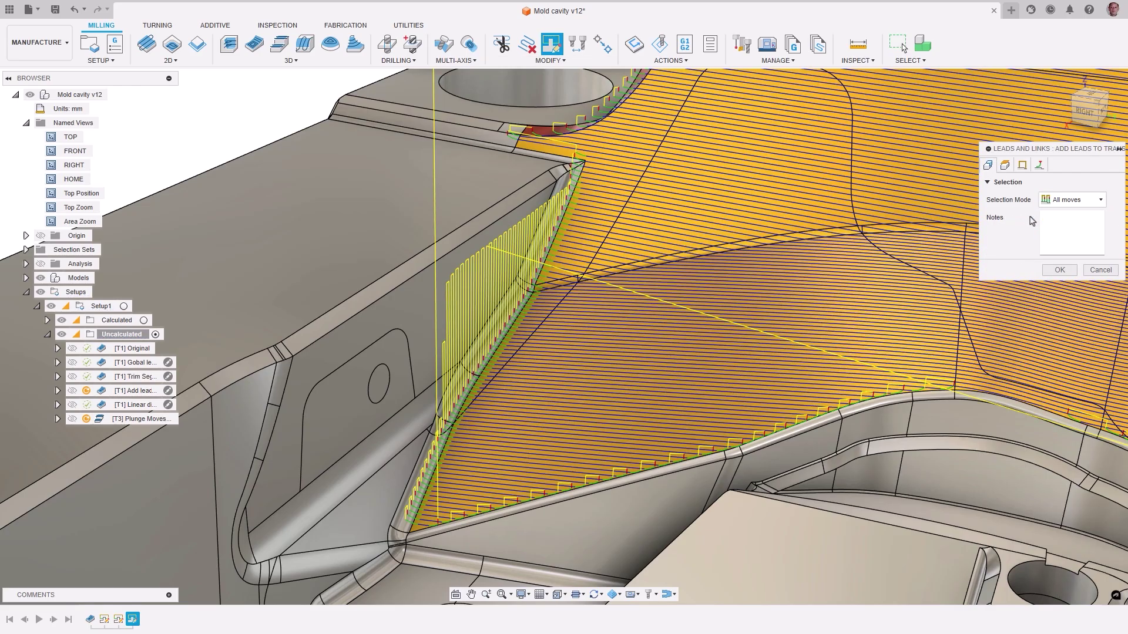
click(1023, 165)
drag(1077, 281, 1043, 282)
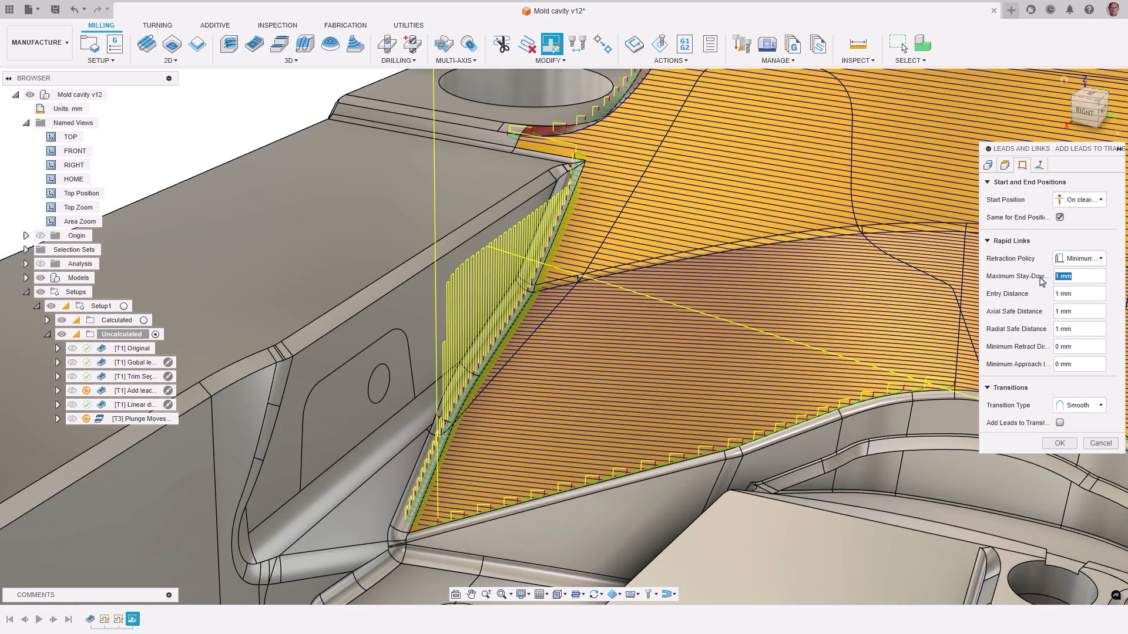
text(3)
click(1060, 423)
click(1059, 444)
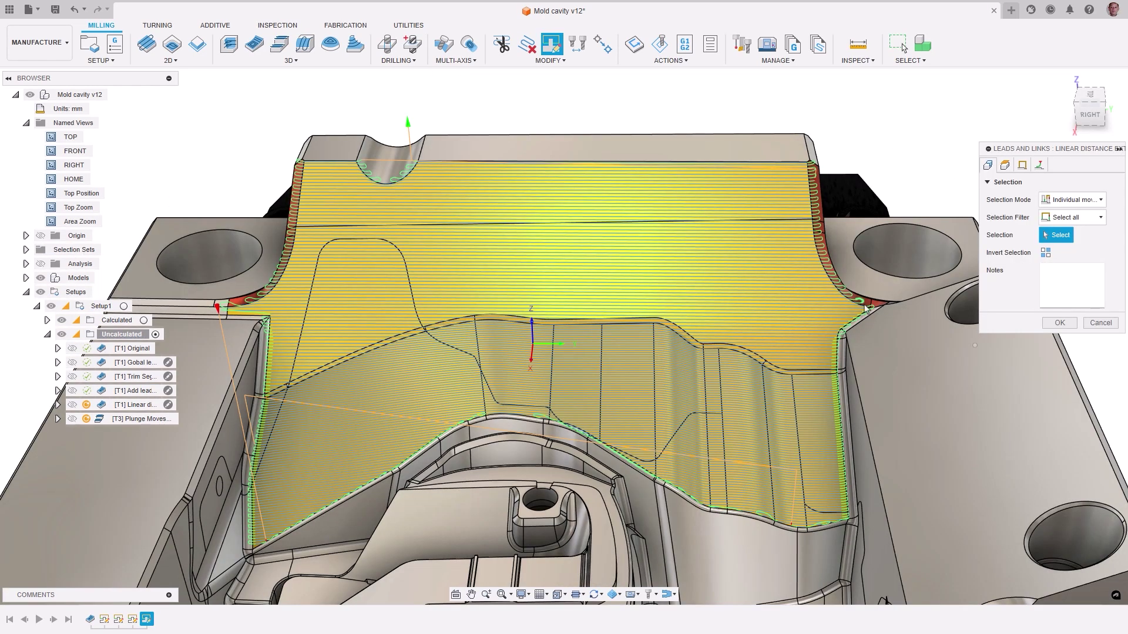
- Give the left and right wall moves a 5 mm linear lead distance
click(866, 309)
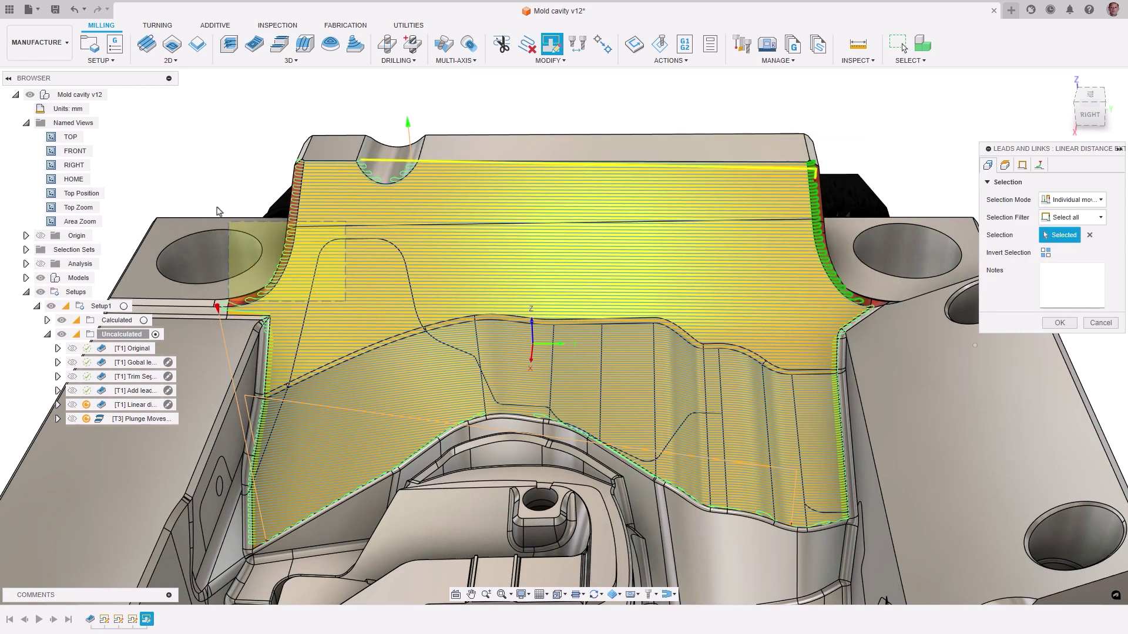
drag(217, 212, 210, 144)
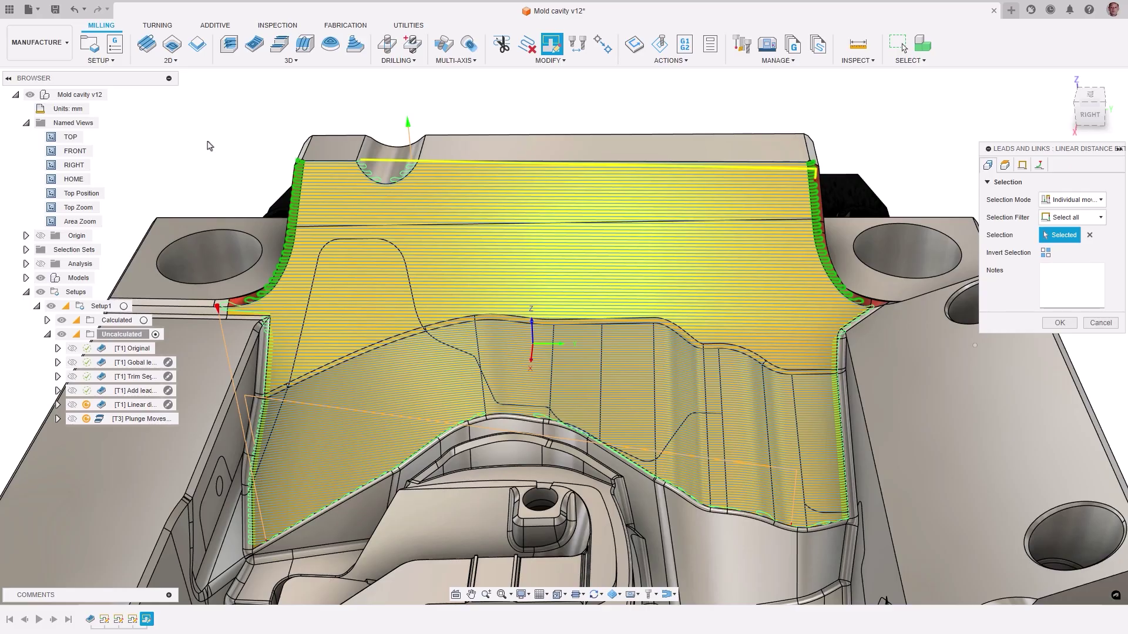
click(1039, 165)
drag(1085, 331, 1032, 332)
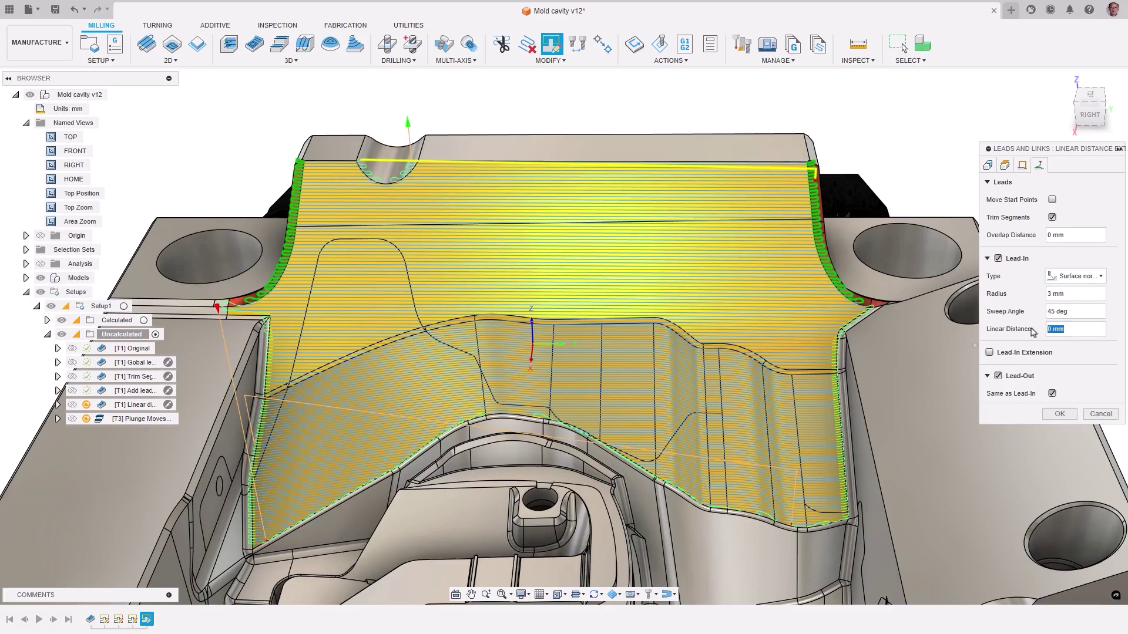
text(5)
click(1059, 414)
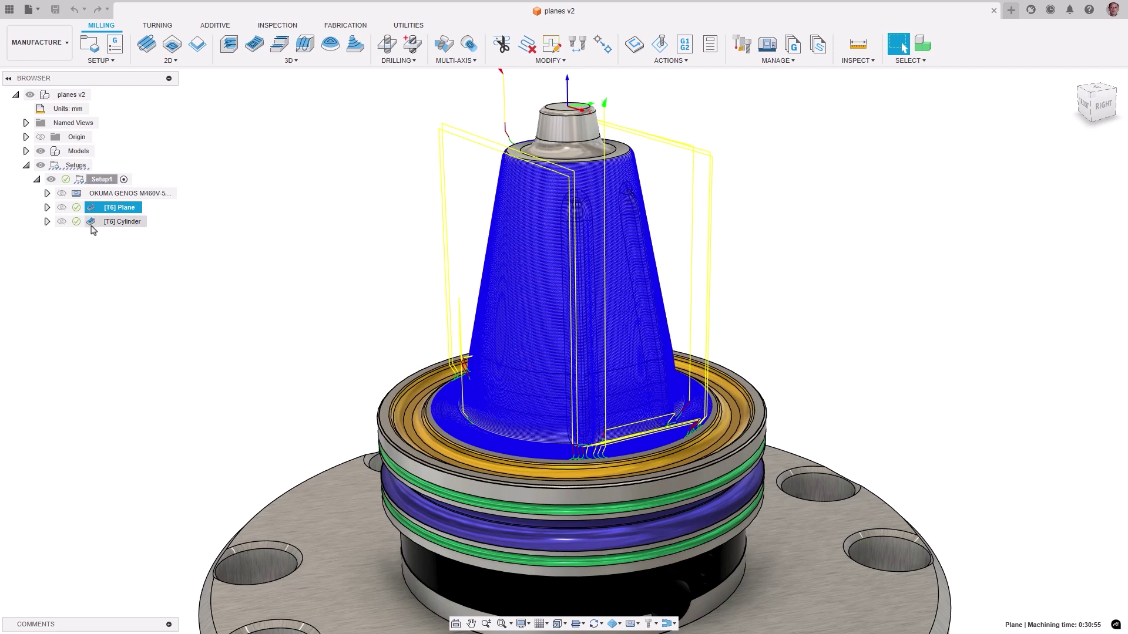
- In the Cylinder operation's Heights, keep Cylinder clearance, Tool Orientation direction and Setup WCS origin
double_click(93, 227)
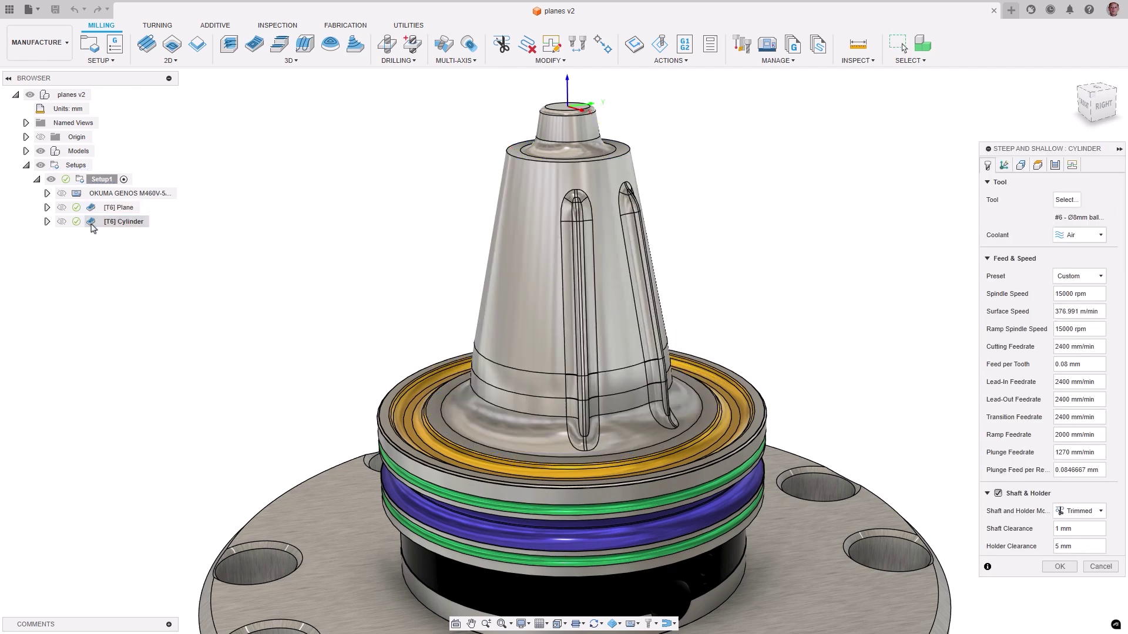
click(1038, 165)
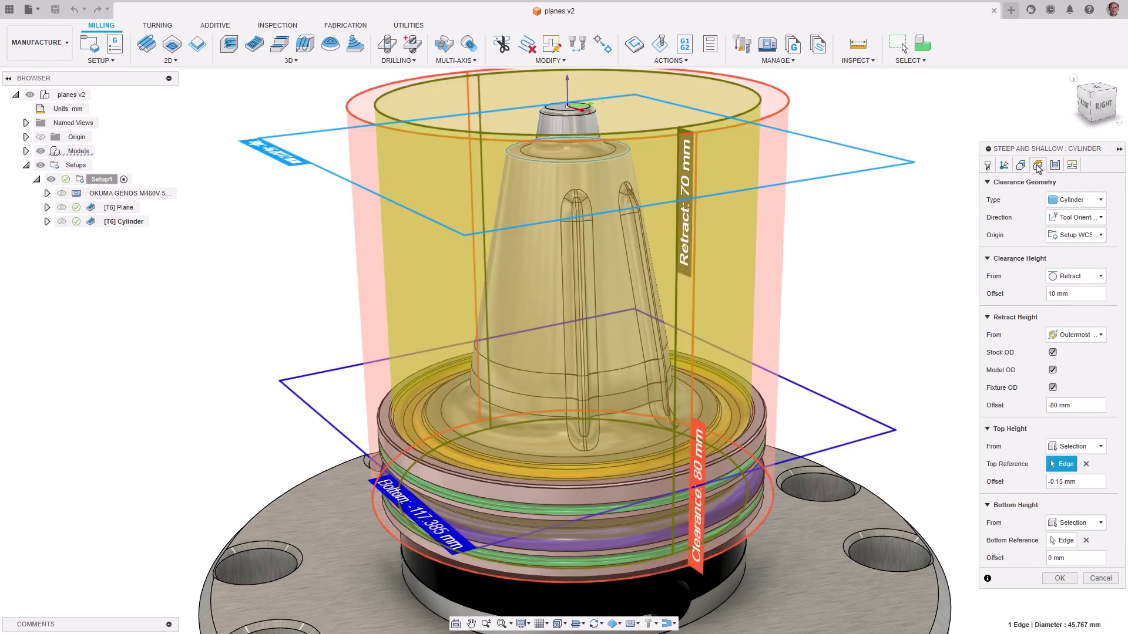
click(1099, 200)
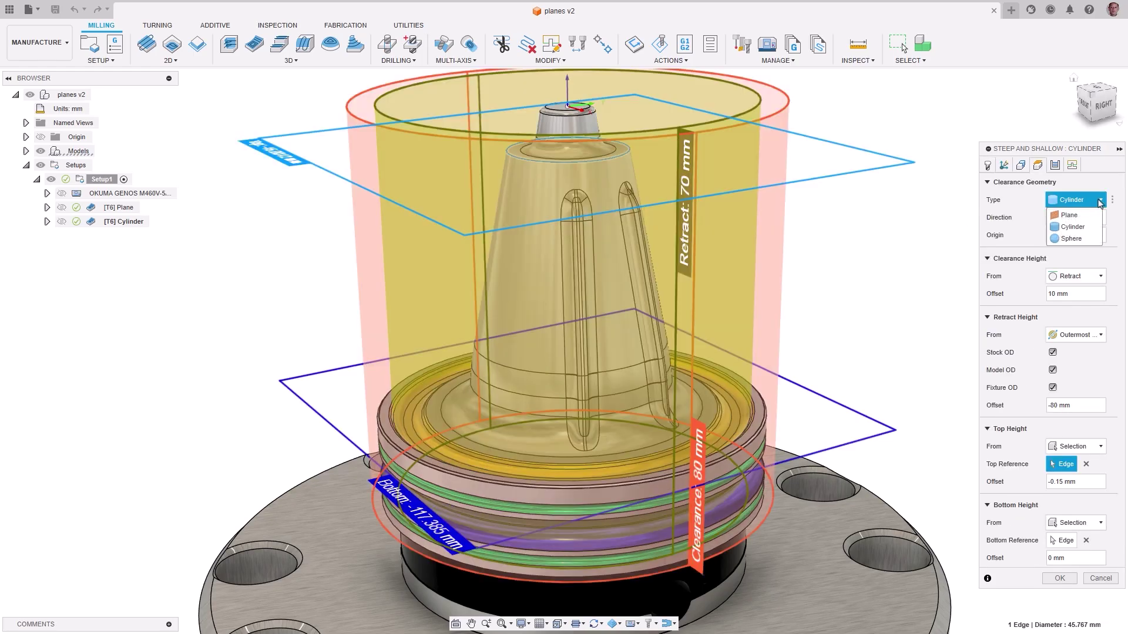
click(1099, 200)
click(1100, 218)
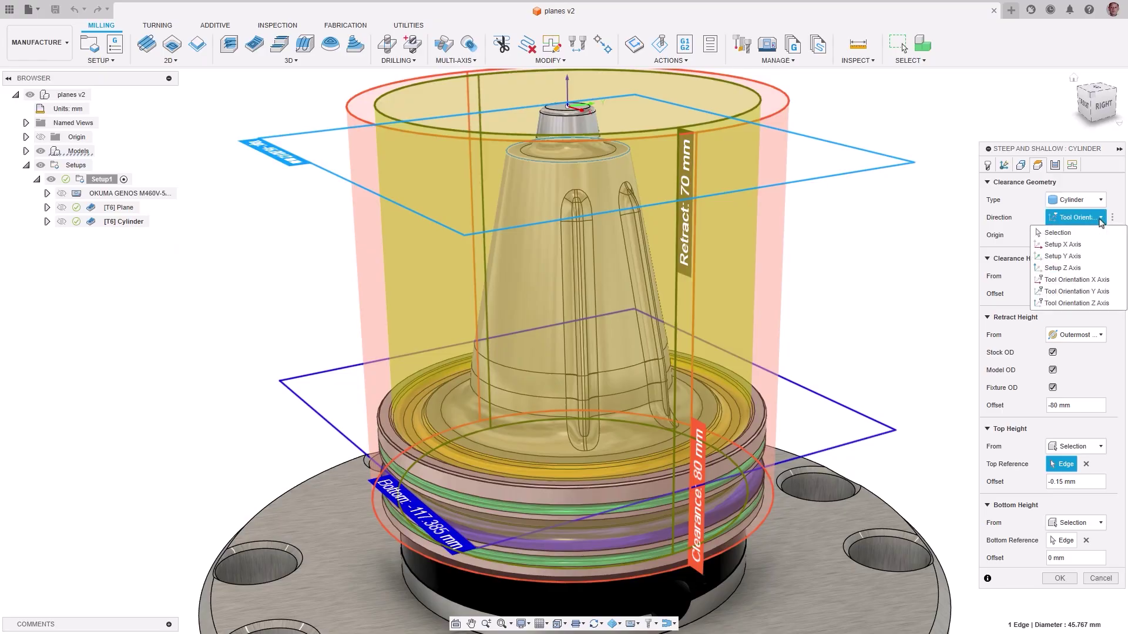
click(1101, 218)
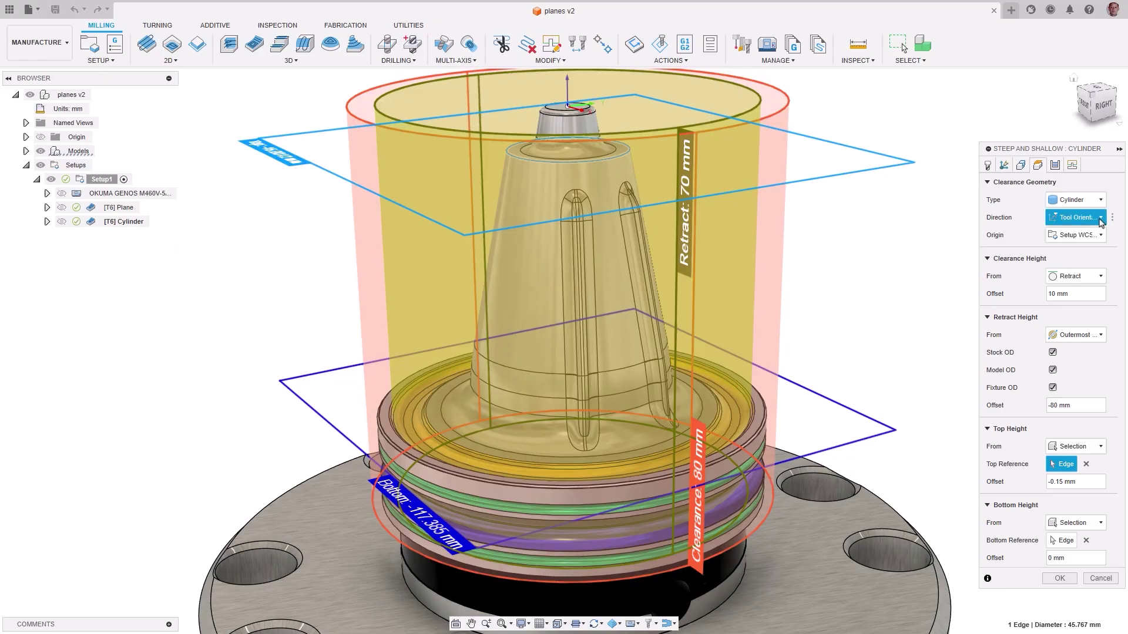
click(1100, 237)
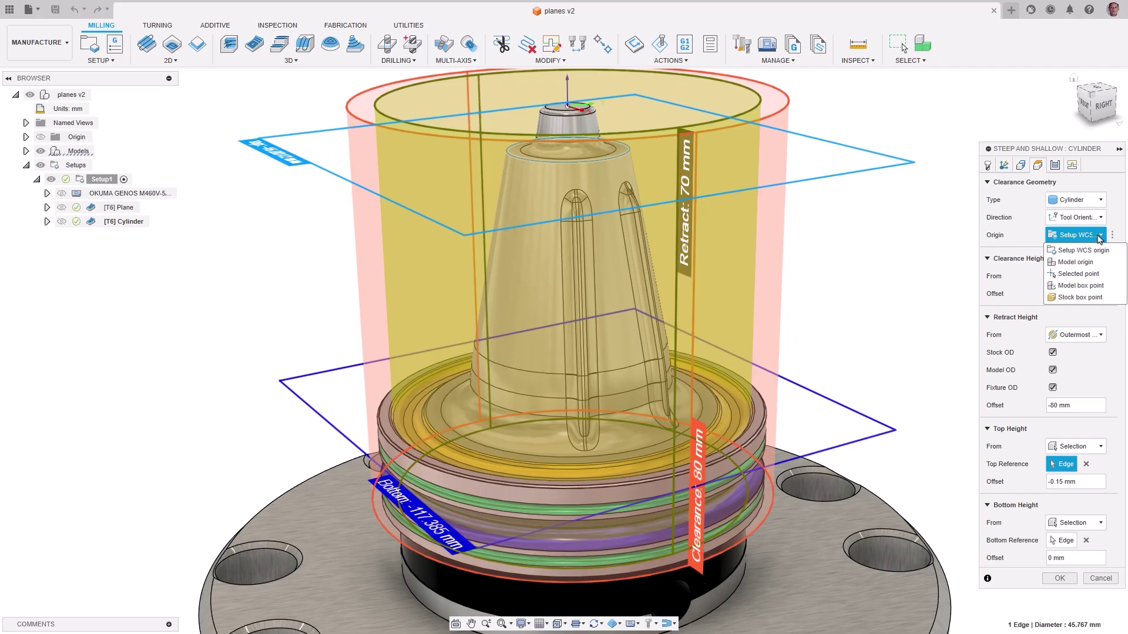
click(1100, 236)
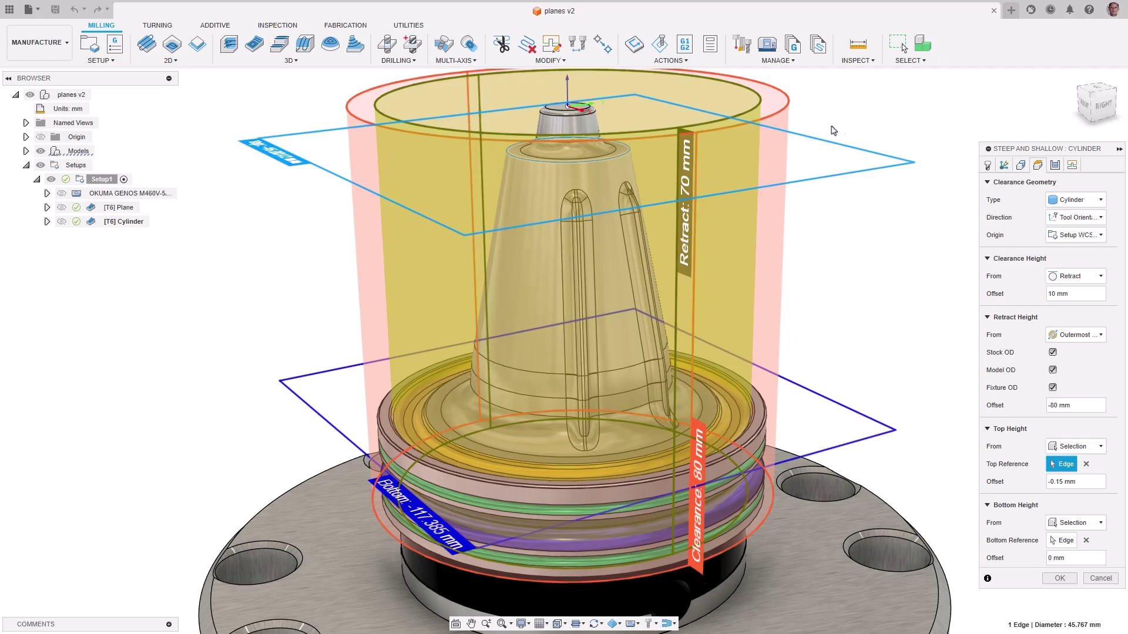
- Resize the clearance cylinder around the tapered part and regenerate the toolpath
drag(756, 103, 681, 117)
key(Return)
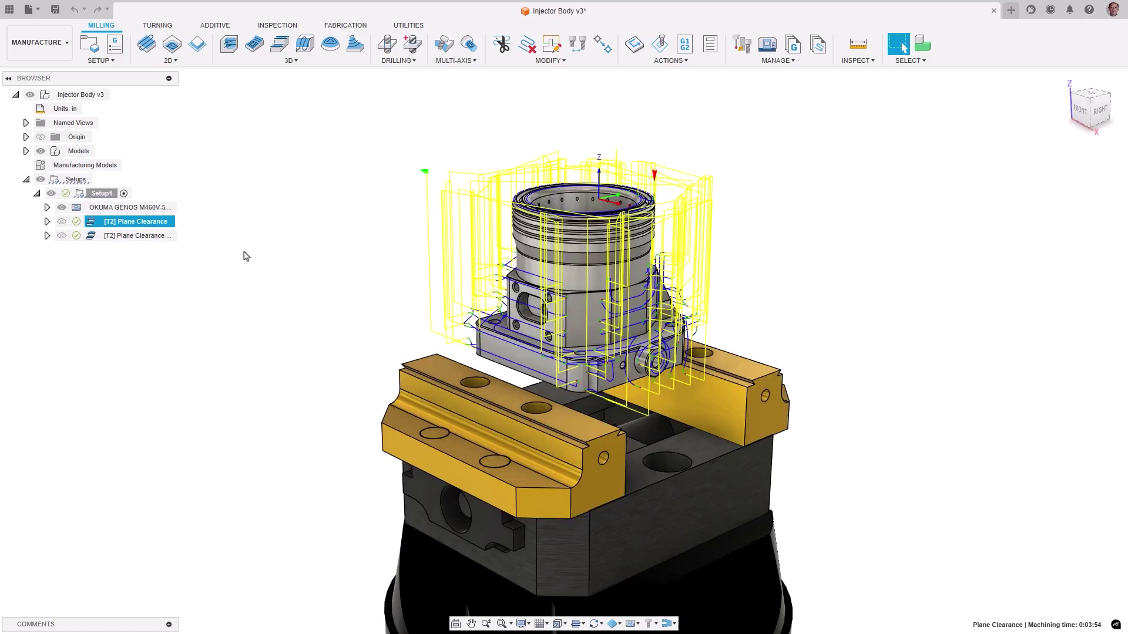
click(91, 236)
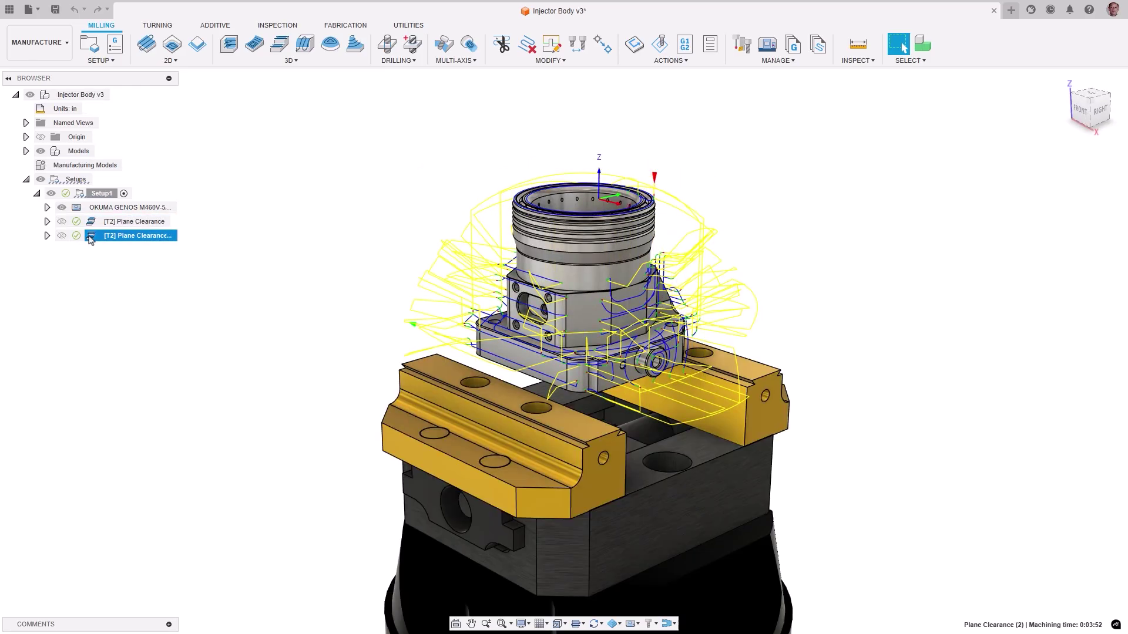
- Keep the Selected point origin, drag the clearance sphere outward and regenerate the second Plane Clearance
double_click(91, 235)
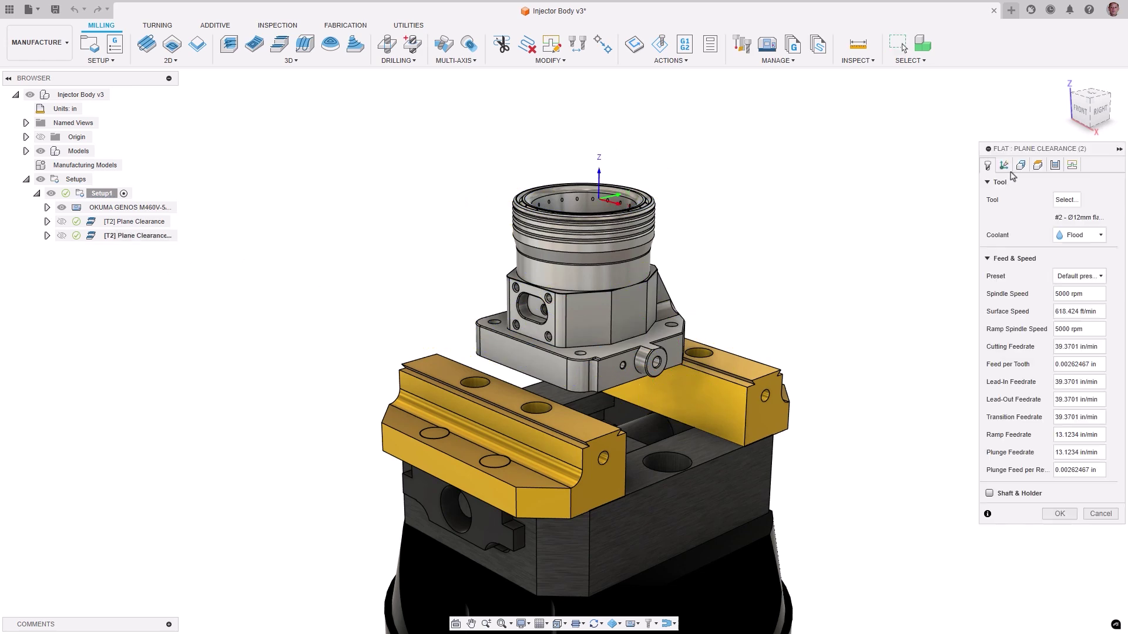
click(1038, 166)
click(1087, 218)
click(1086, 227)
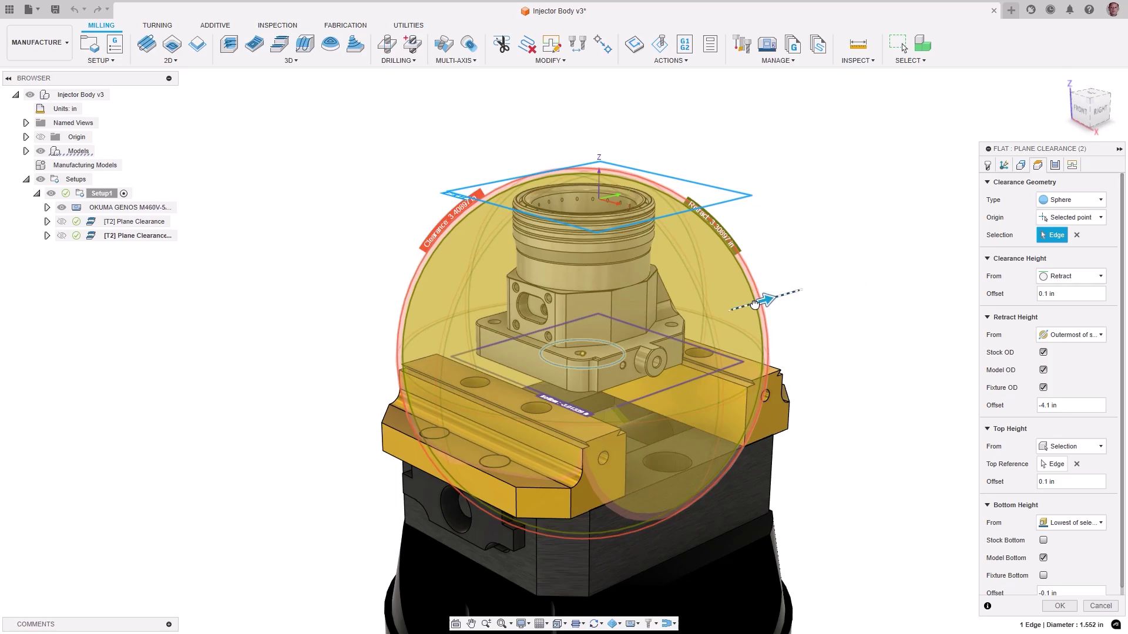
mouse_move(755, 301)
mouse_down()
mouse_move(854, 297)
mouse_move(771, 311)
mouse_up()
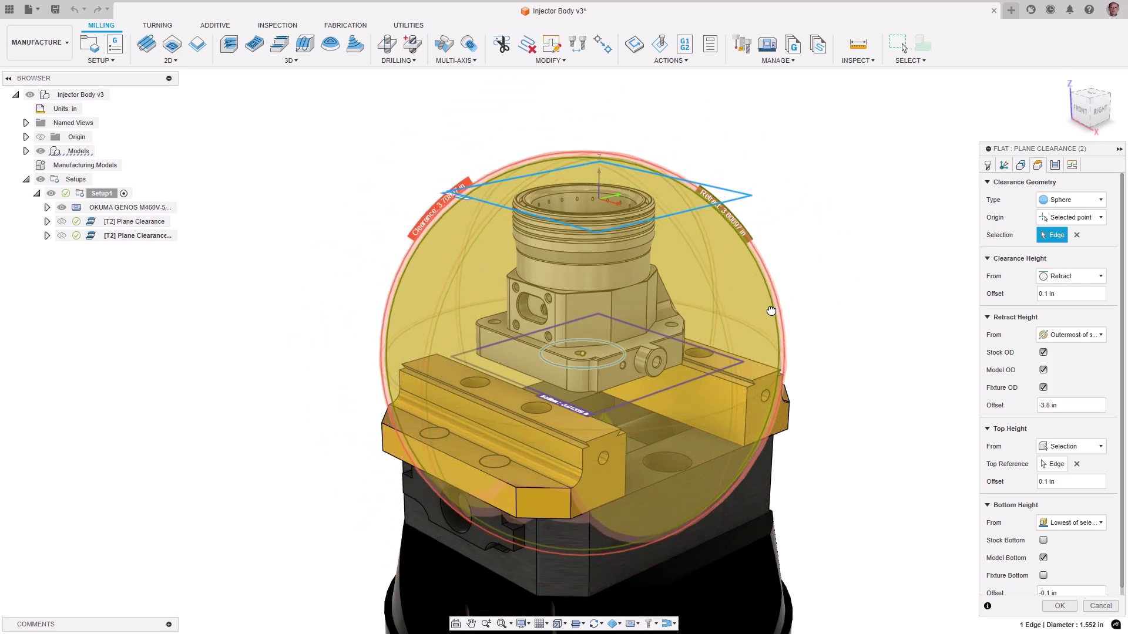
key(Return)
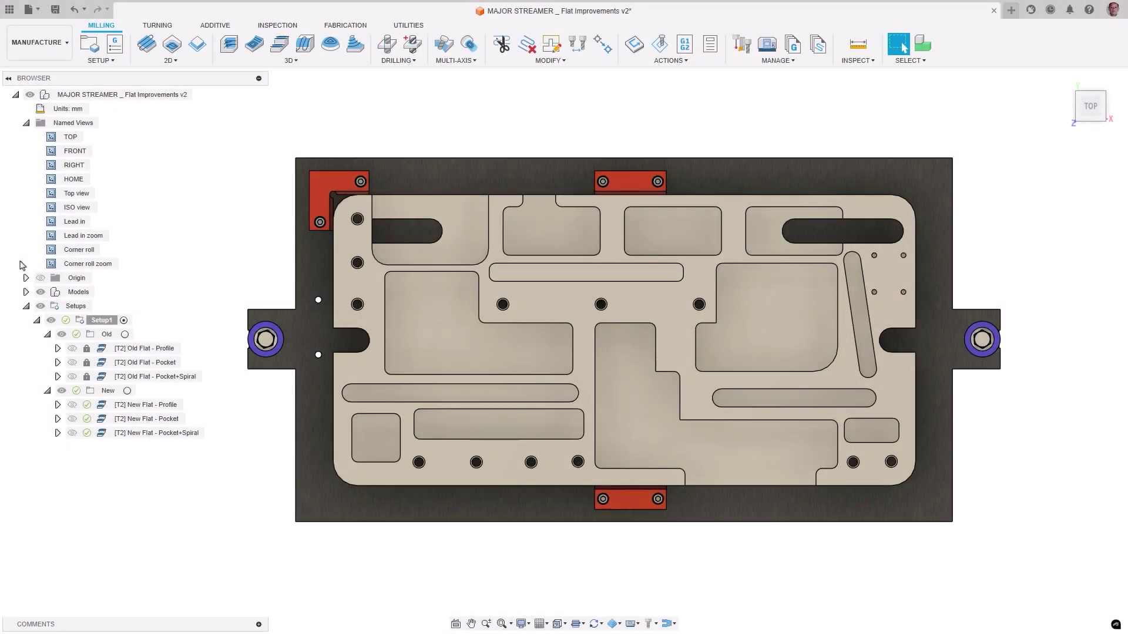
- Inspect the Old Flat Pocket+Spiral and Profile lead-in from the ISO, Lead in and Lead in zoom views
click(112, 377)
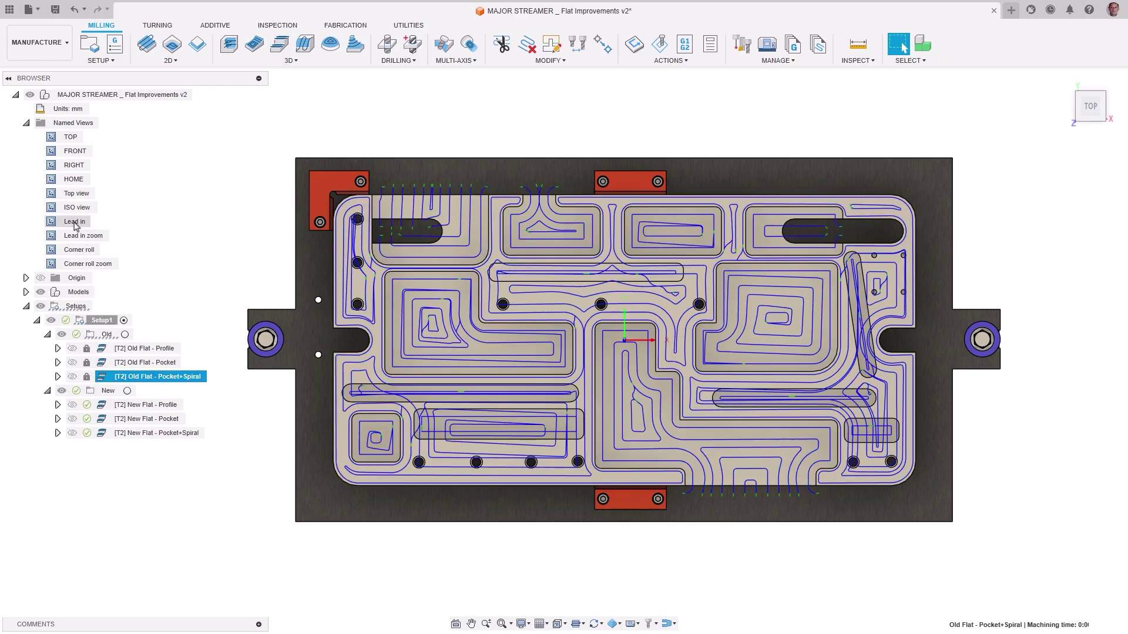
double_click(53, 209)
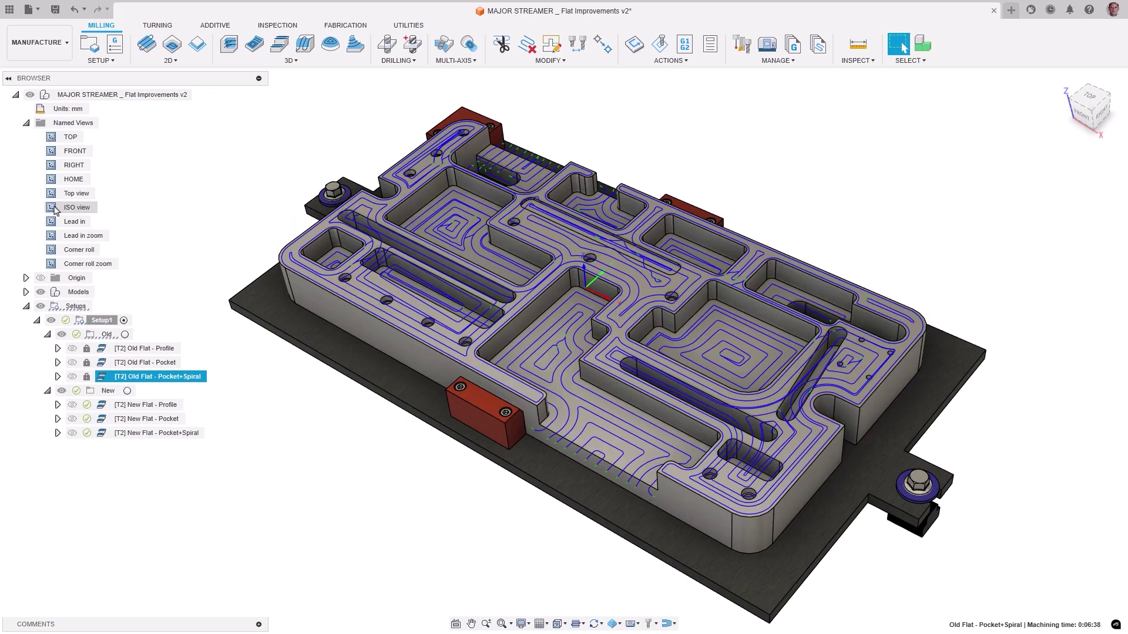
click(105, 351)
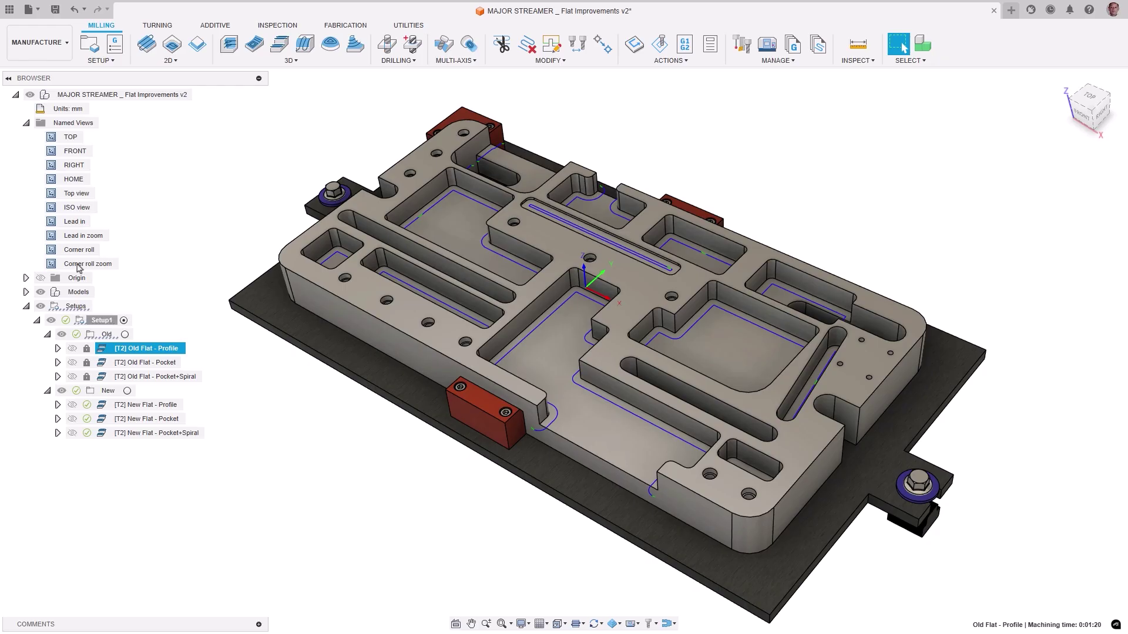
double_click(52, 223)
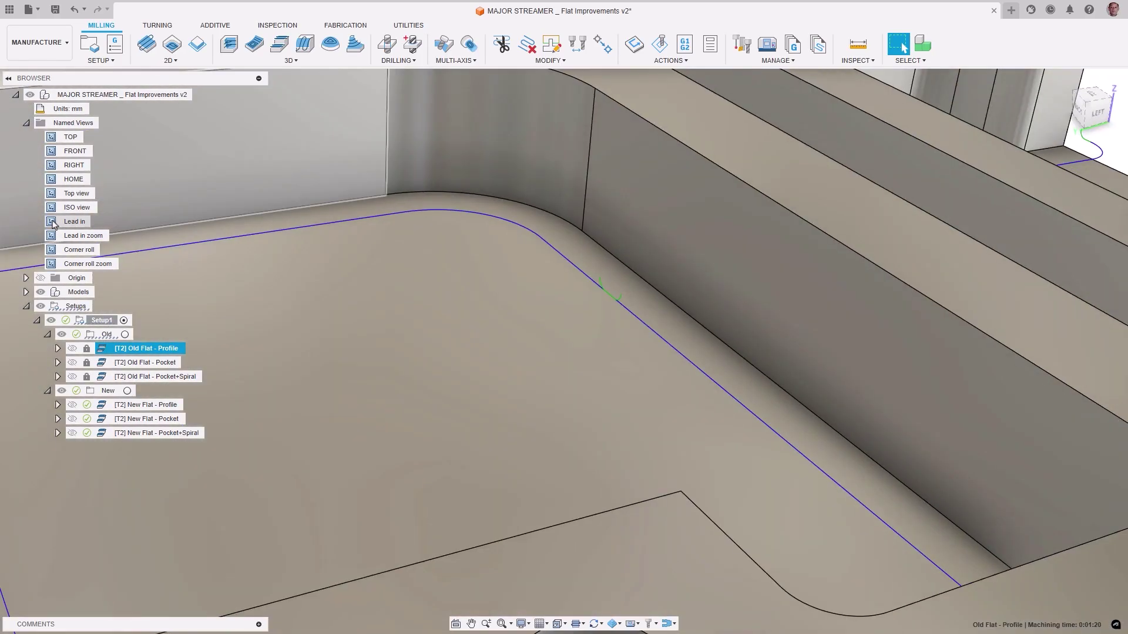
double_click(52, 235)
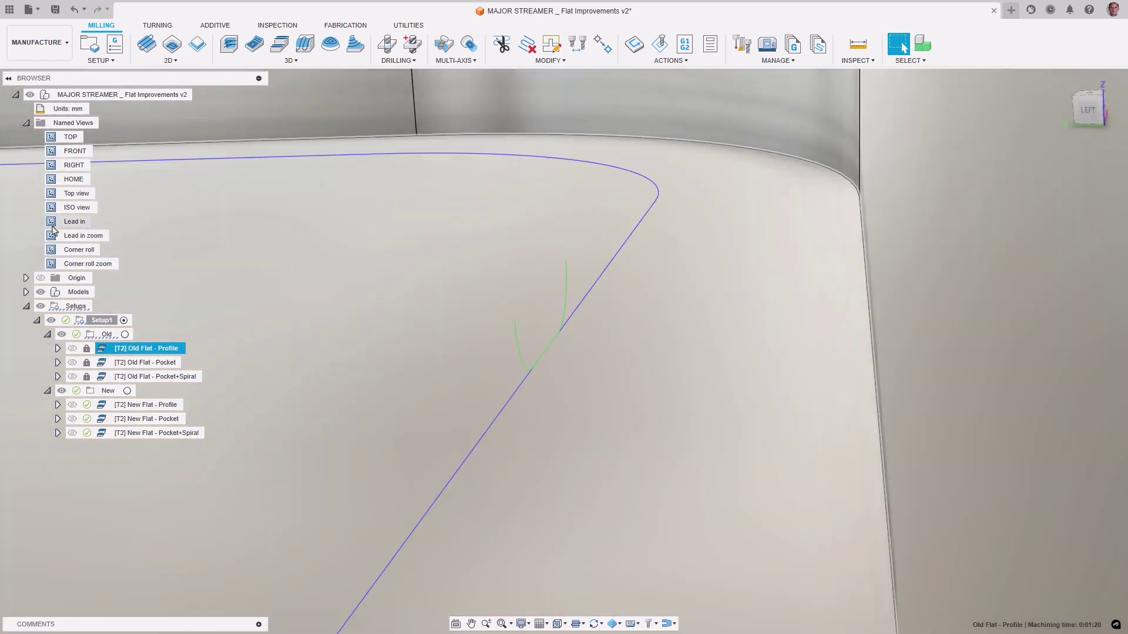
double_click(52, 222)
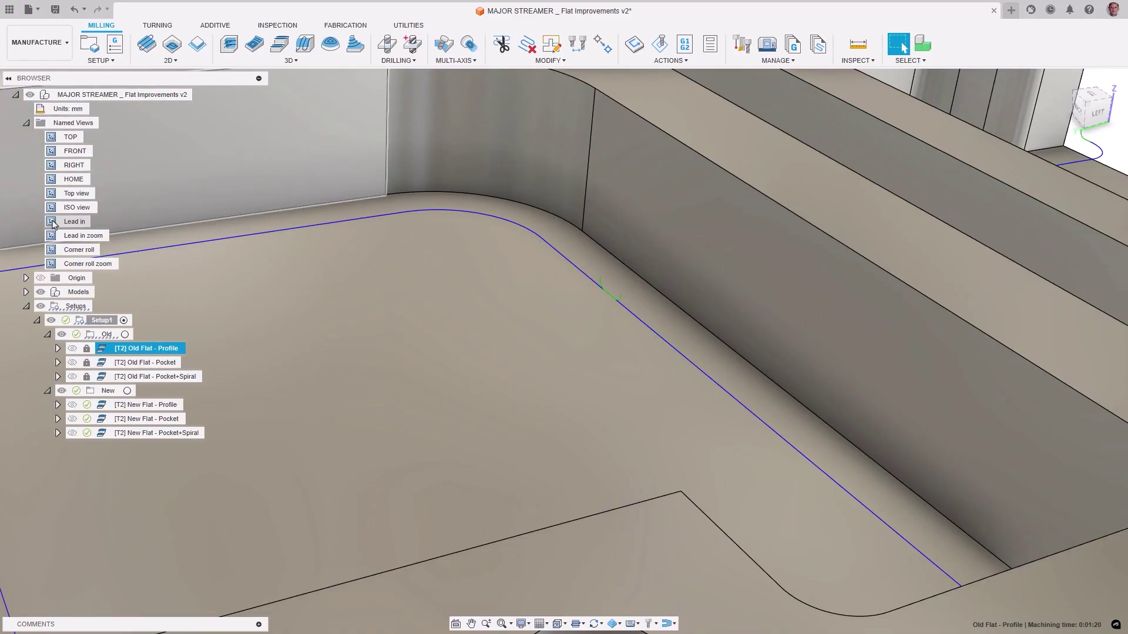
- Compare the New Flat Profile lead-in up close and the New Flat Pocket+Spiral corner roll
click(100, 405)
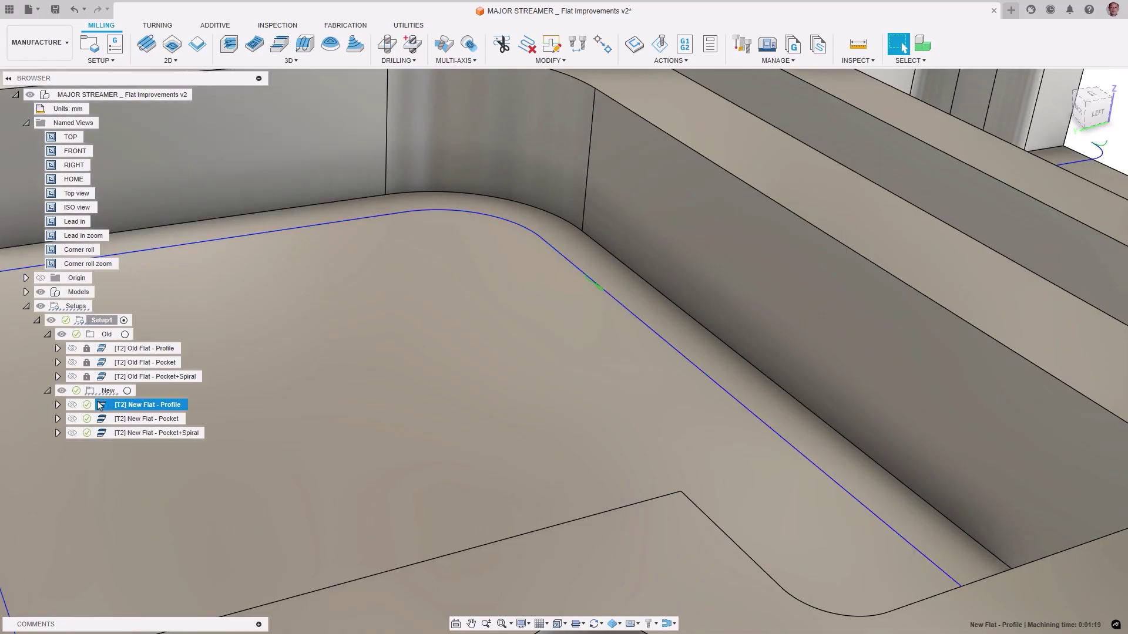
double_click(54, 236)
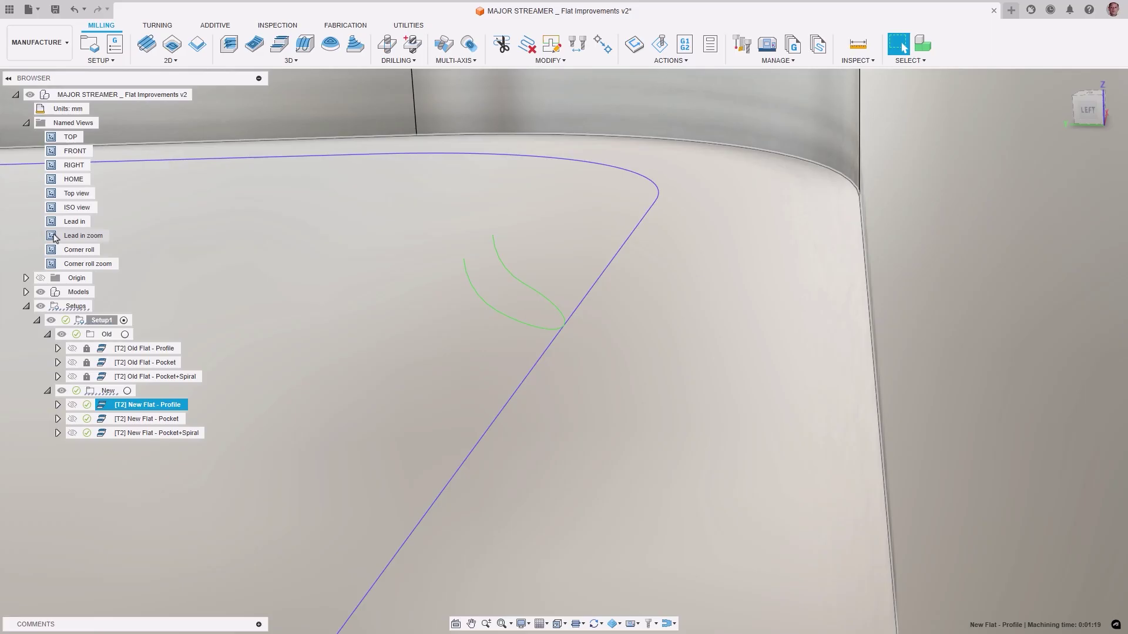
double_click(54, 223)
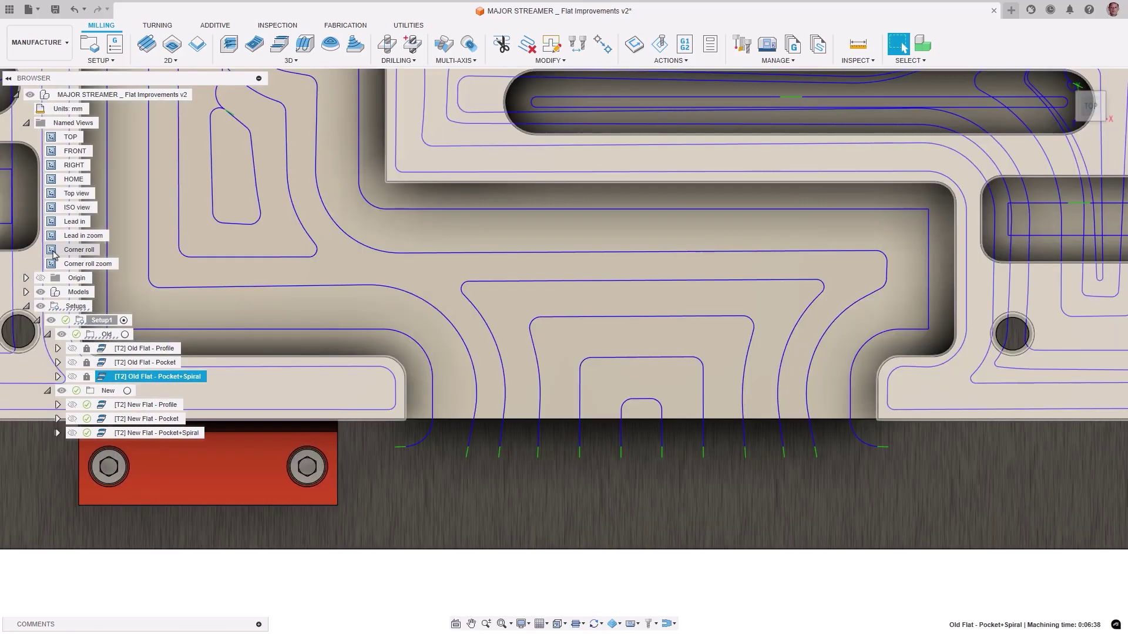
click(102, 434)
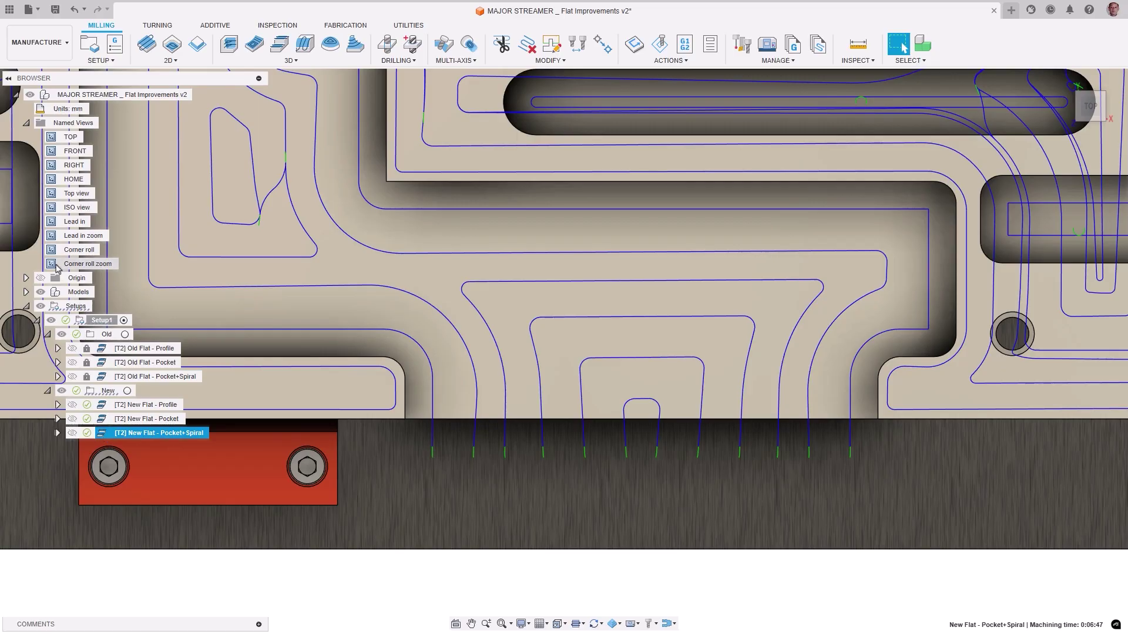
double_click(53, 264)
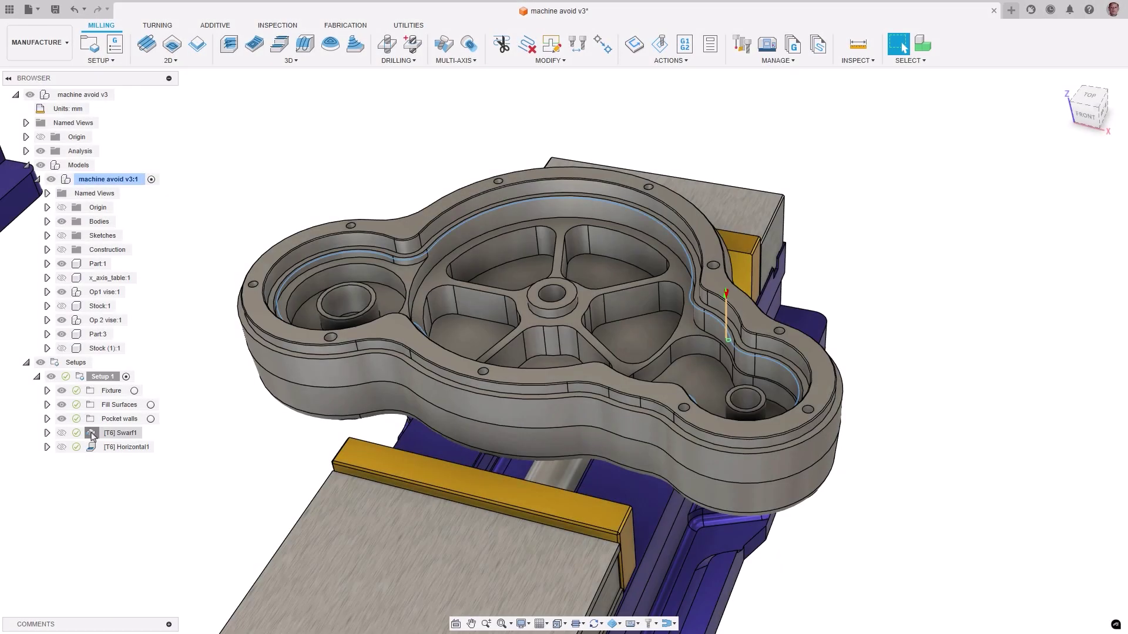
click(92, 435)
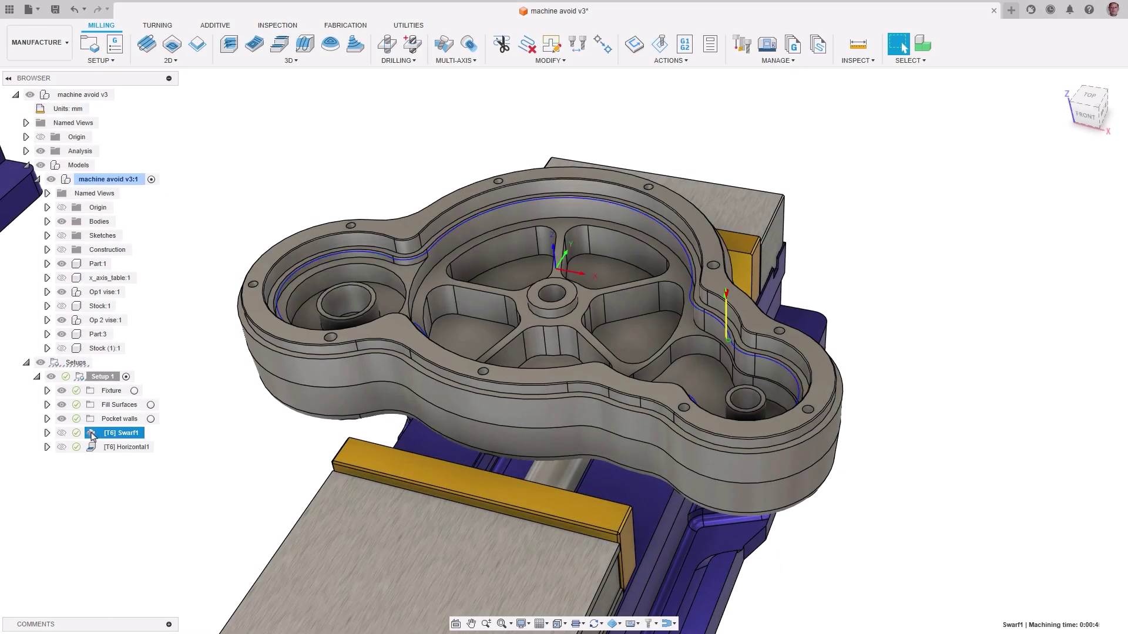
- Review the Fixture and Model surface groups in Swarf1's Geometry settings
double_click(92, 436)
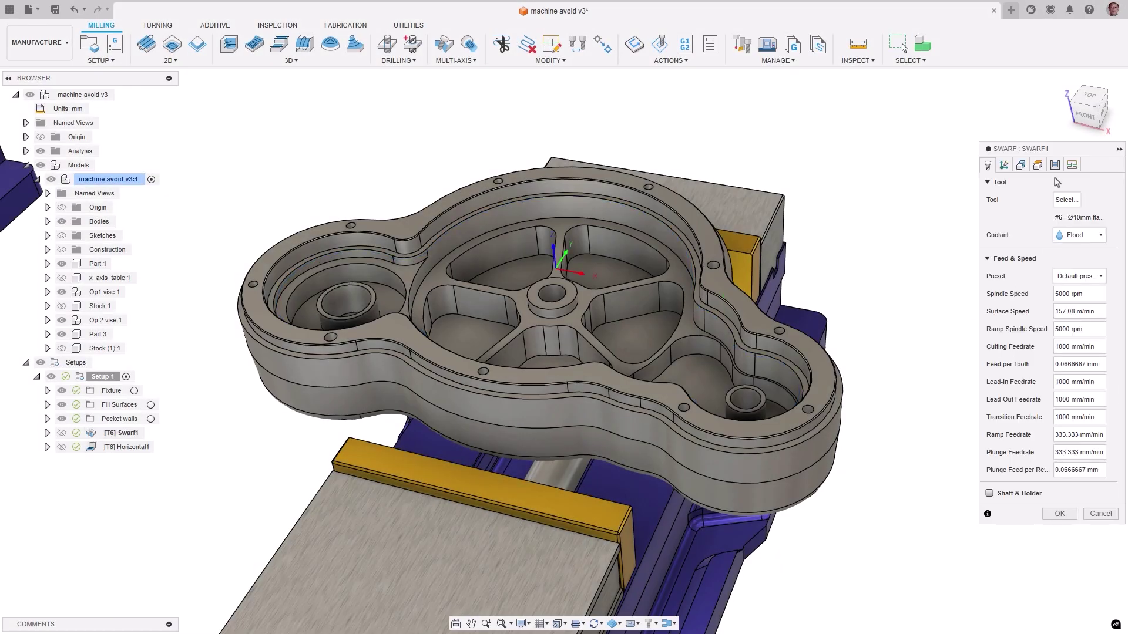
click(1021, 165)
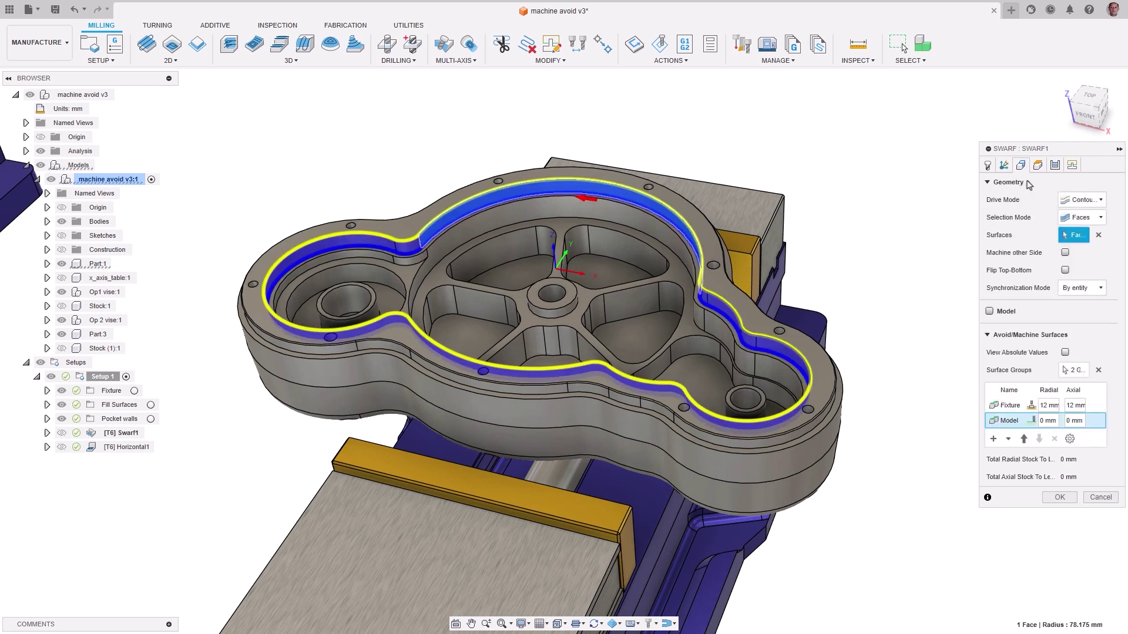
click(1008, 405)
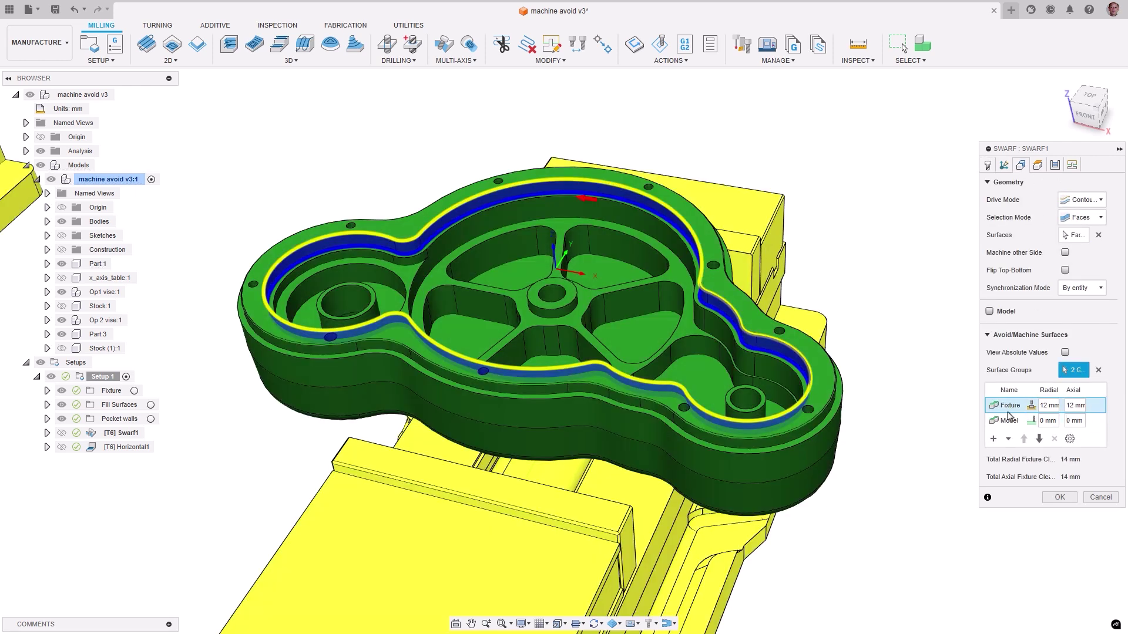
click(1009, 422)
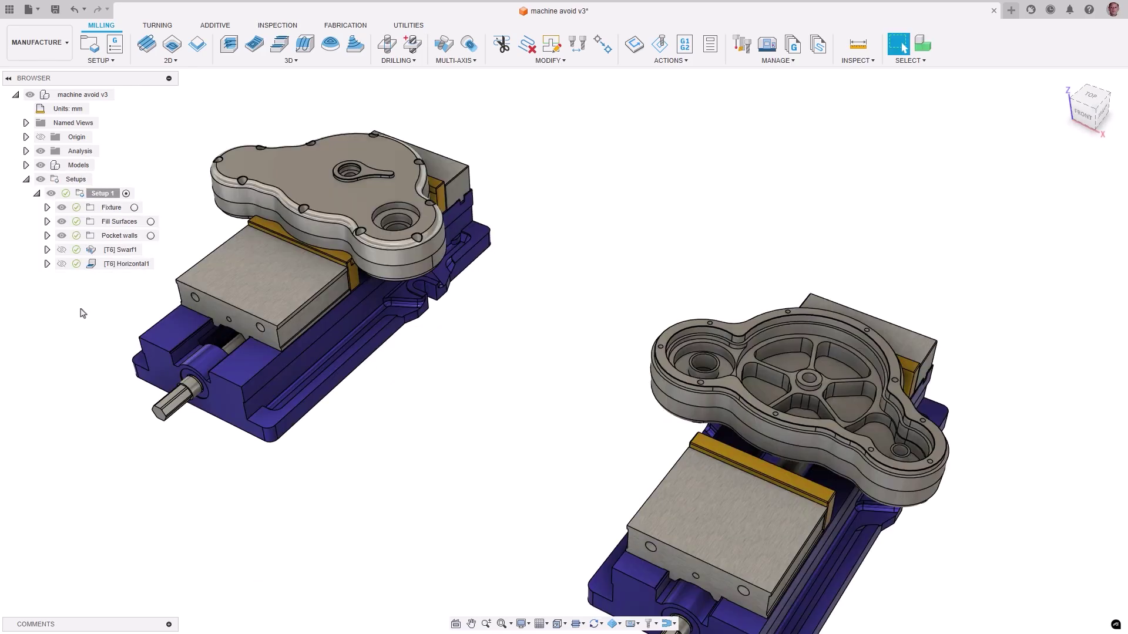
- Review Horizontal1's Fixture, Model and third surface groups, then close its settings
click(91, 267)
double_click(90, 265)
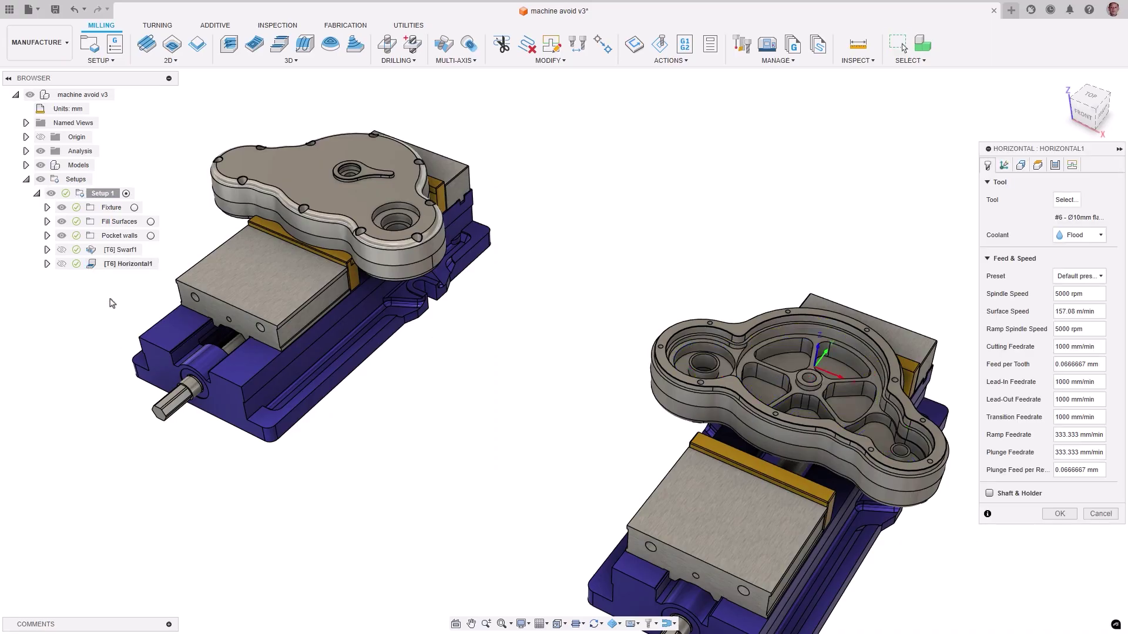
click(1023, 168)
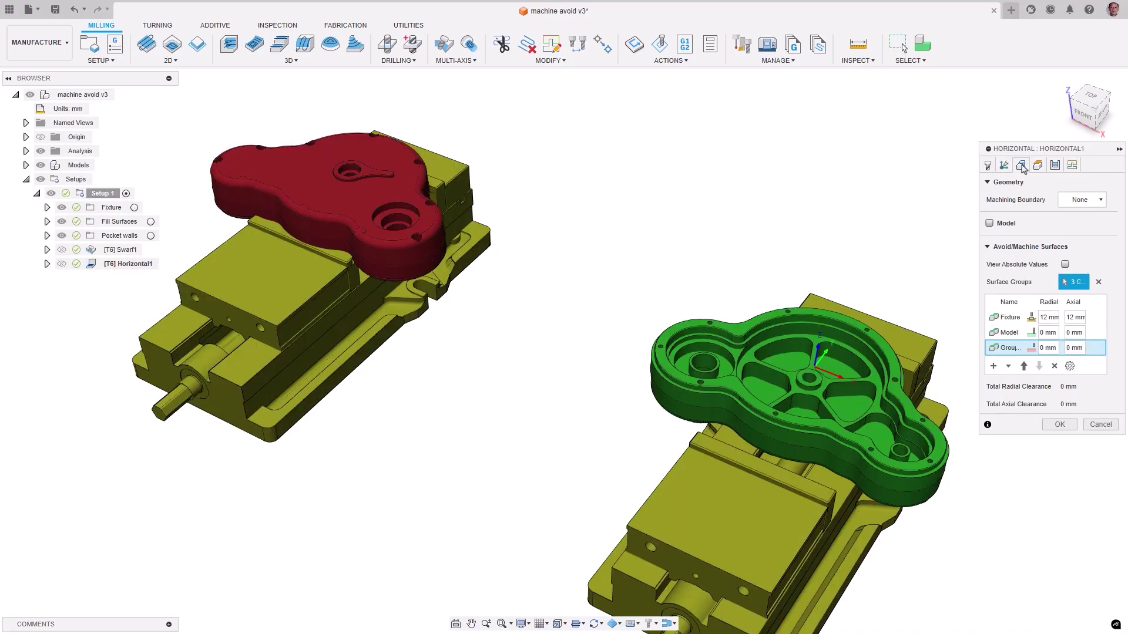
click(1008, 318)
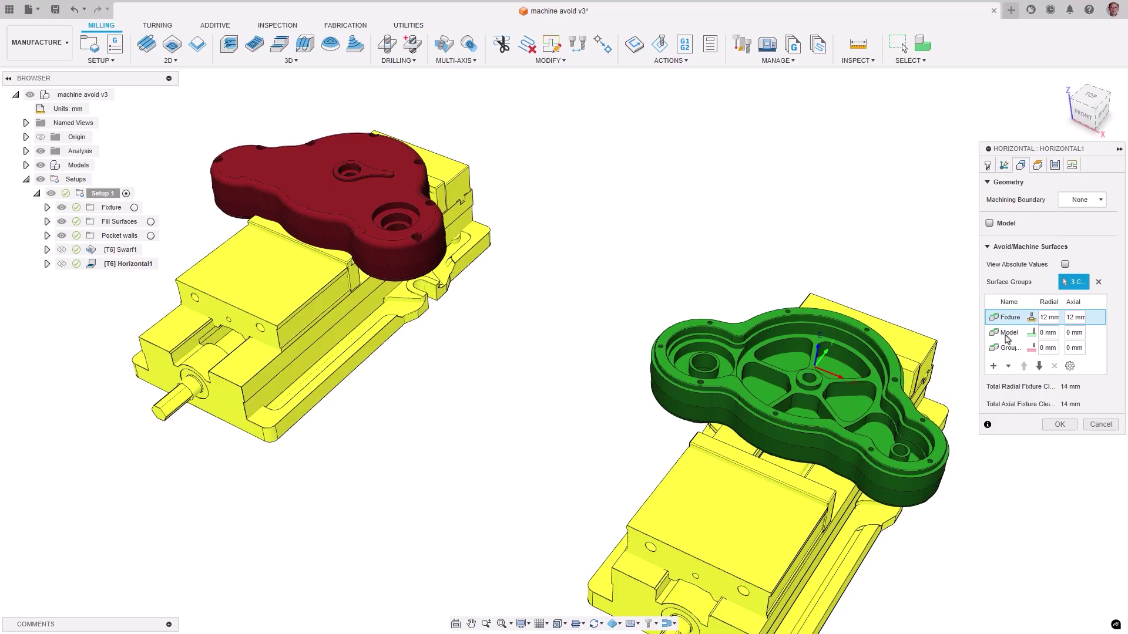
click(1007, 335)
click(1008, 350)
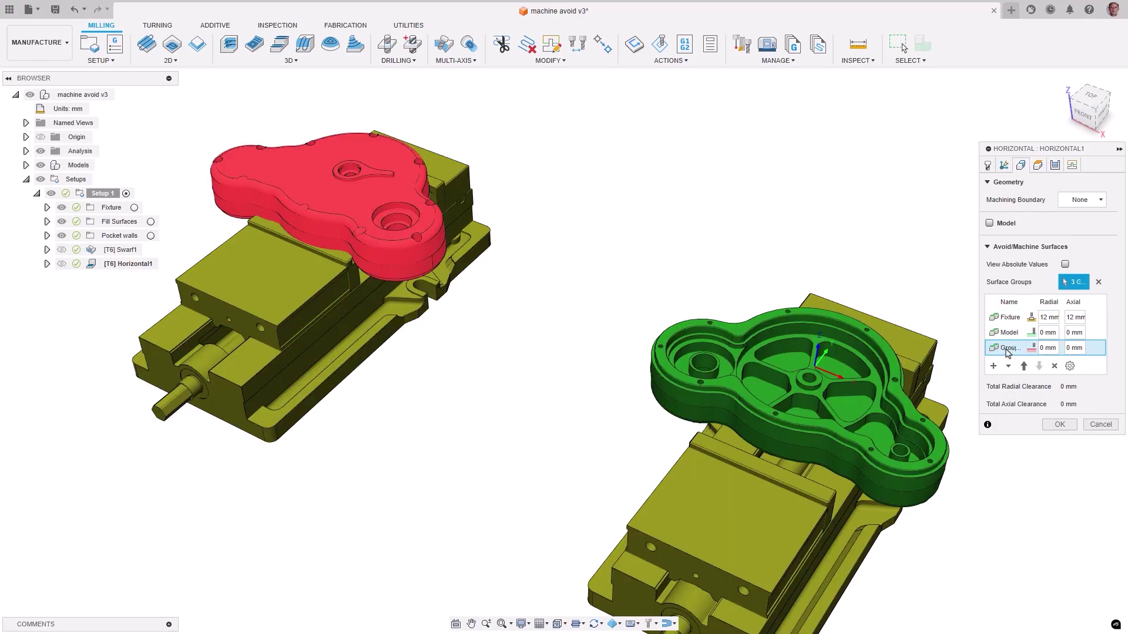
click(1100, 425)
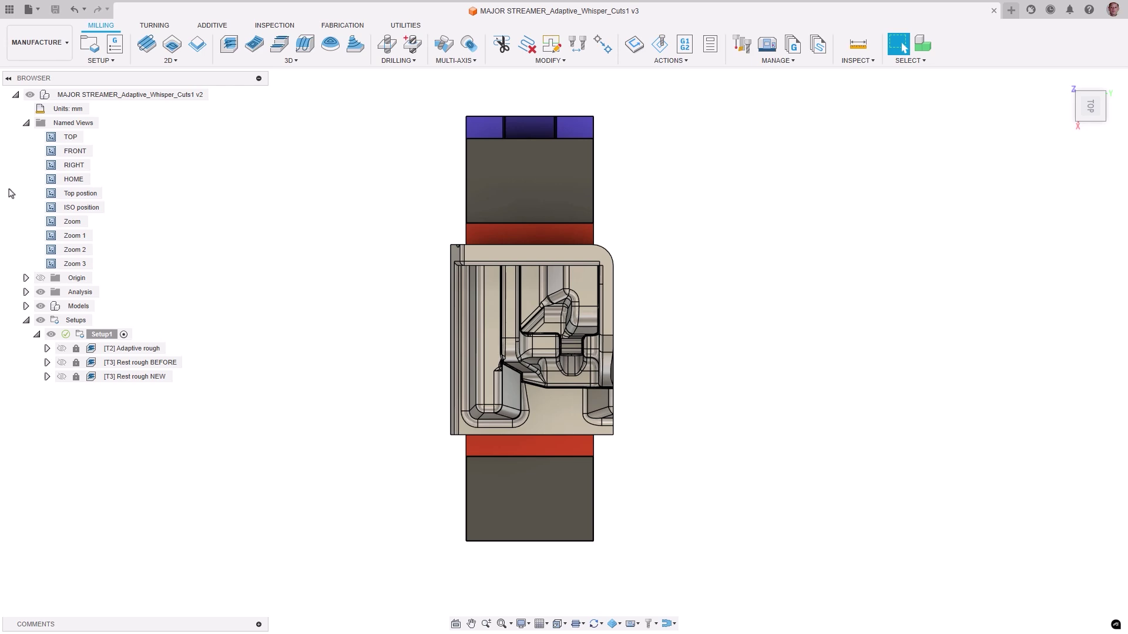
- Show the Adaptive rough, Rest rough BEFORE and Rest rough NEW toolpaths from the ISO position and Zoom views
double_click(50, 209)
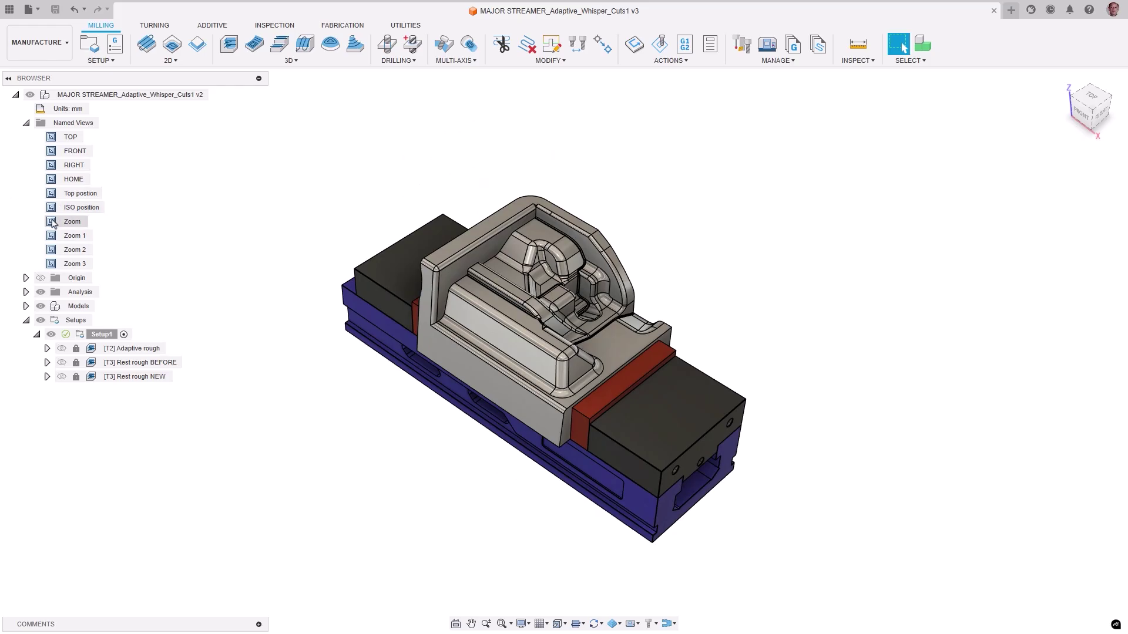
double_click(52, 223)
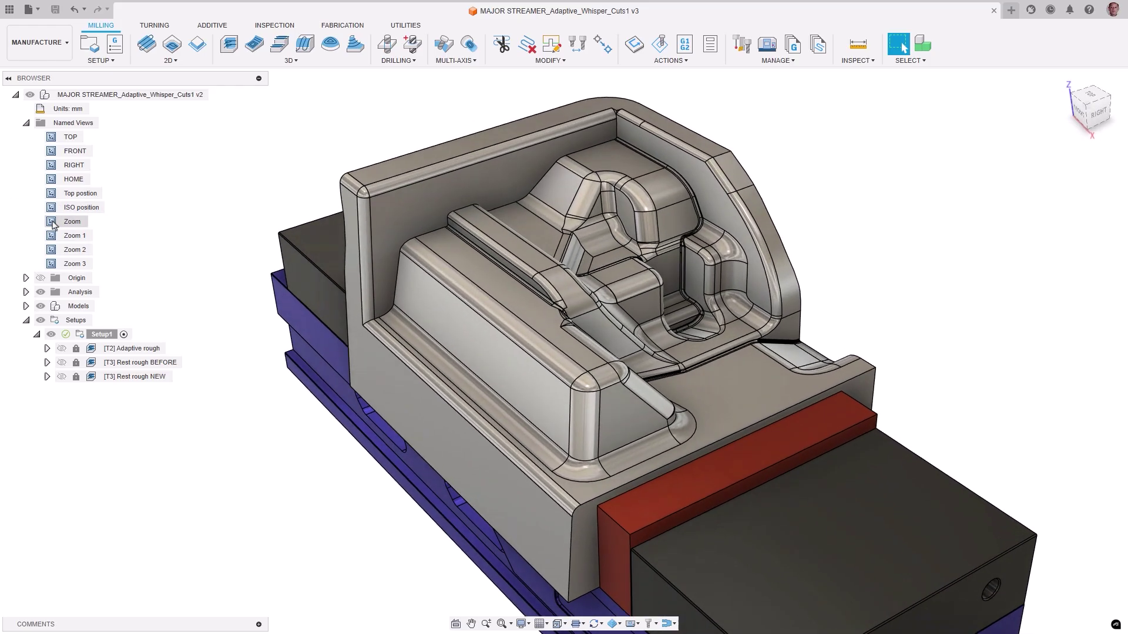
click(90, 351)
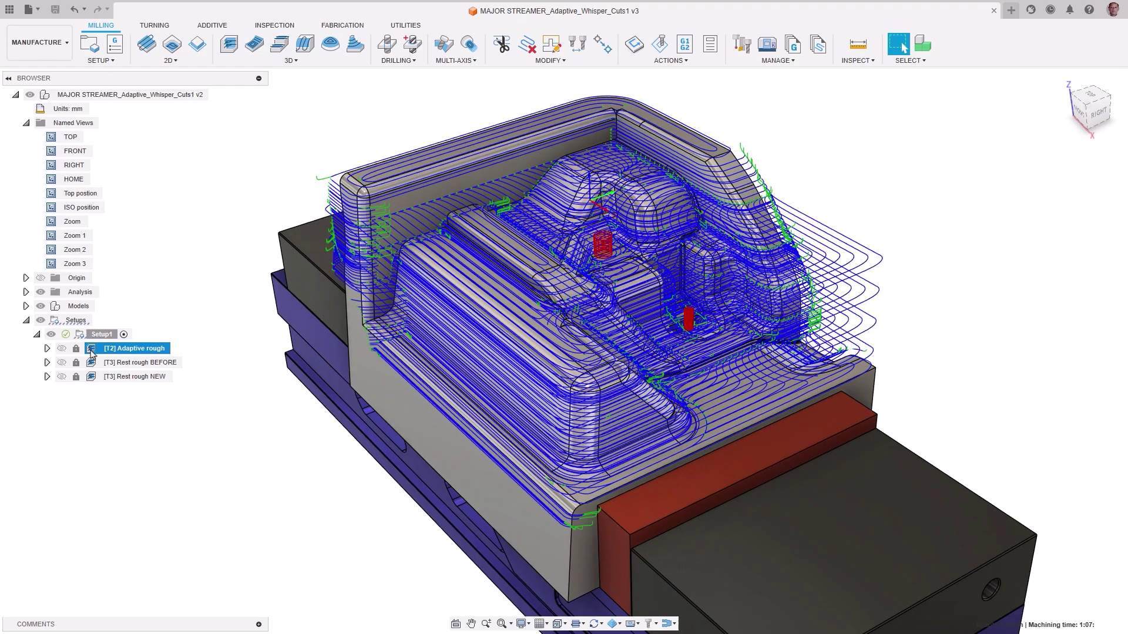
click(91, 365)
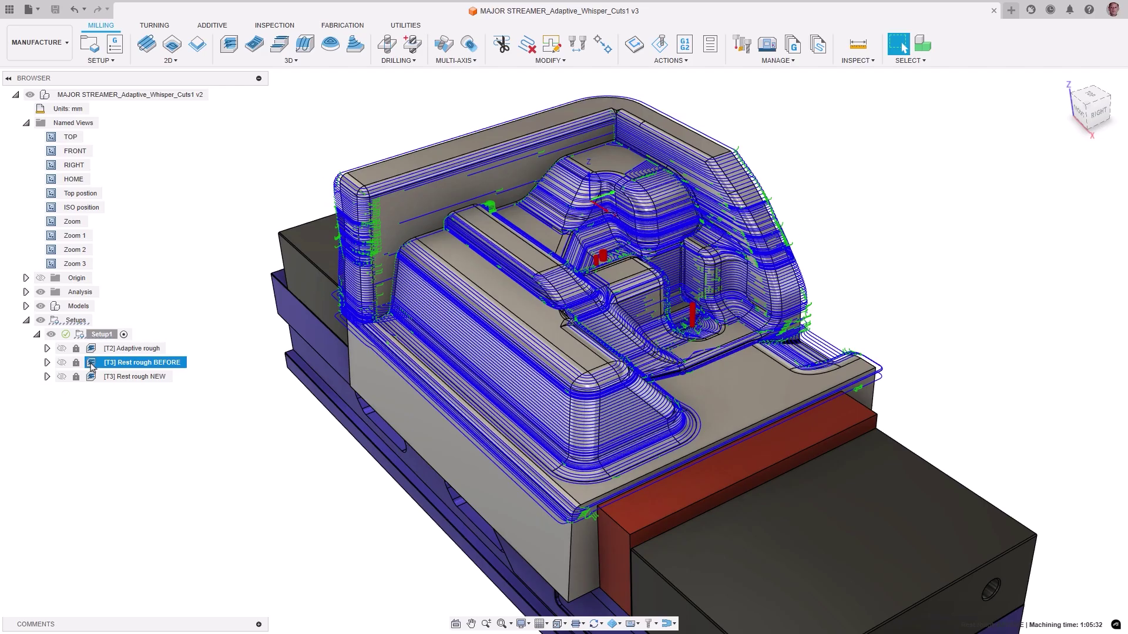
click(94, 378)
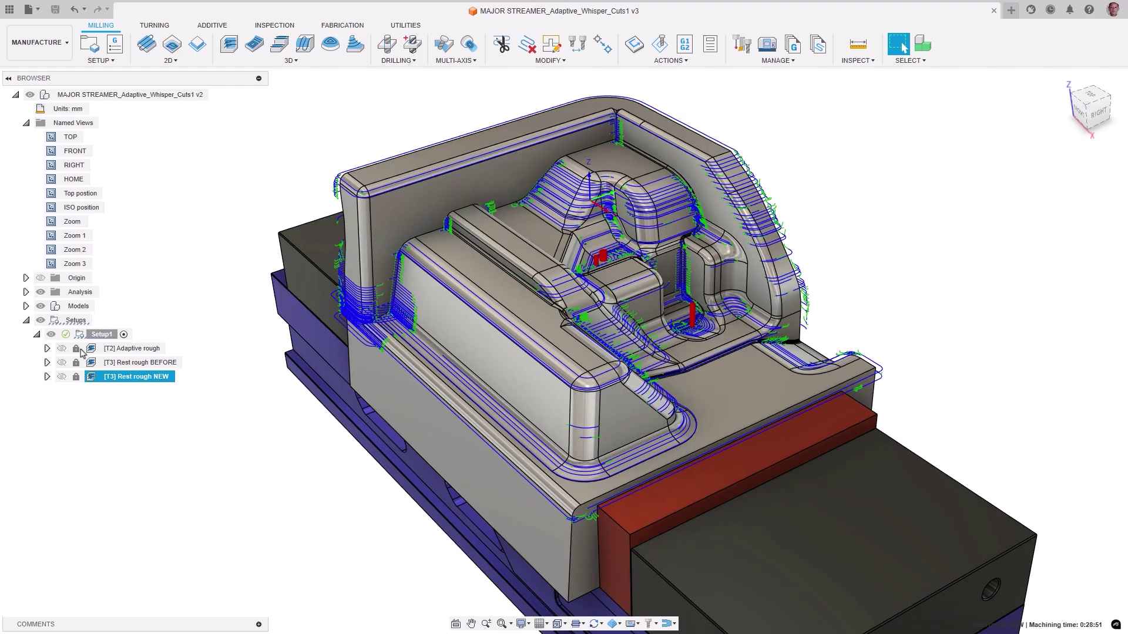
- Step through the Zoom 1, Zoom 2 and Zoom 3 close-up views of the toolpaths
double_click(52, 236)
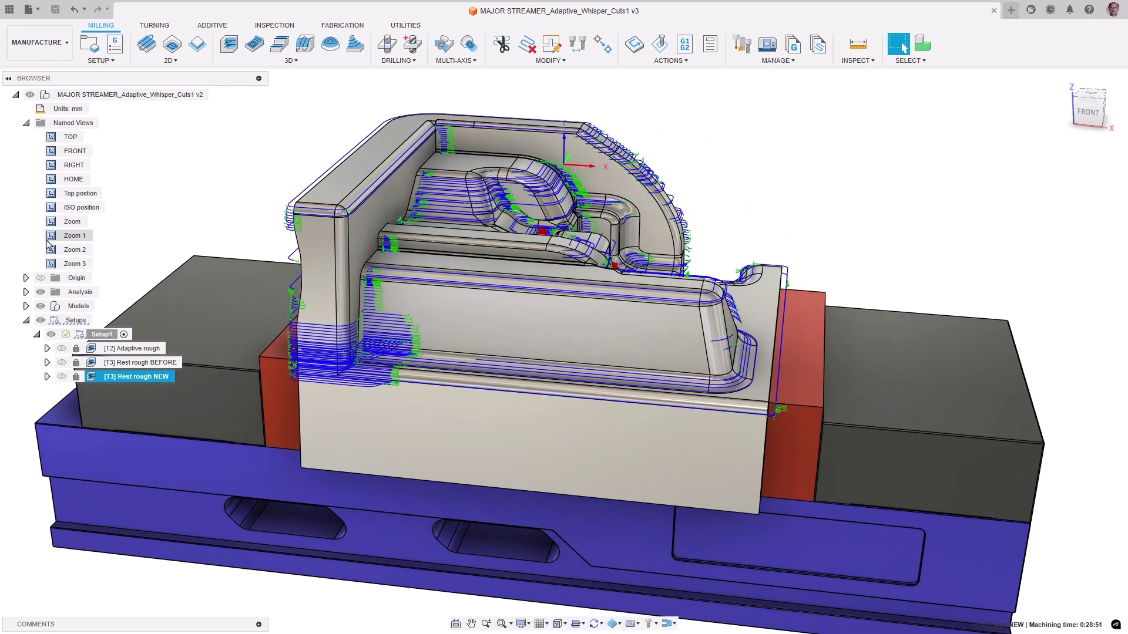
double_click(50, 251)
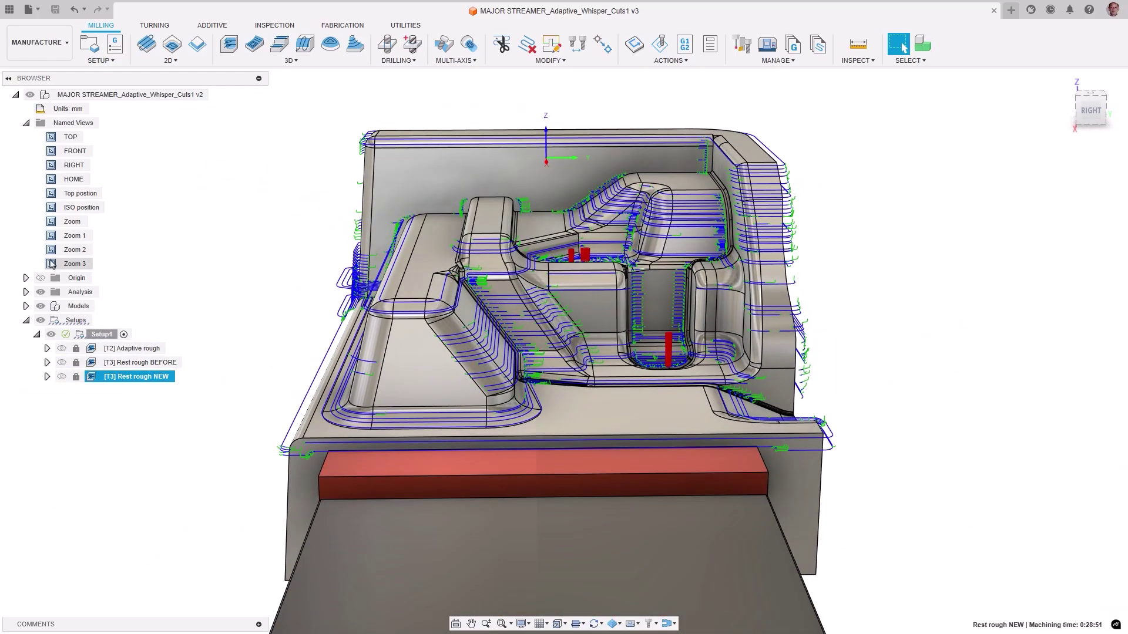
double_click(50, 265)
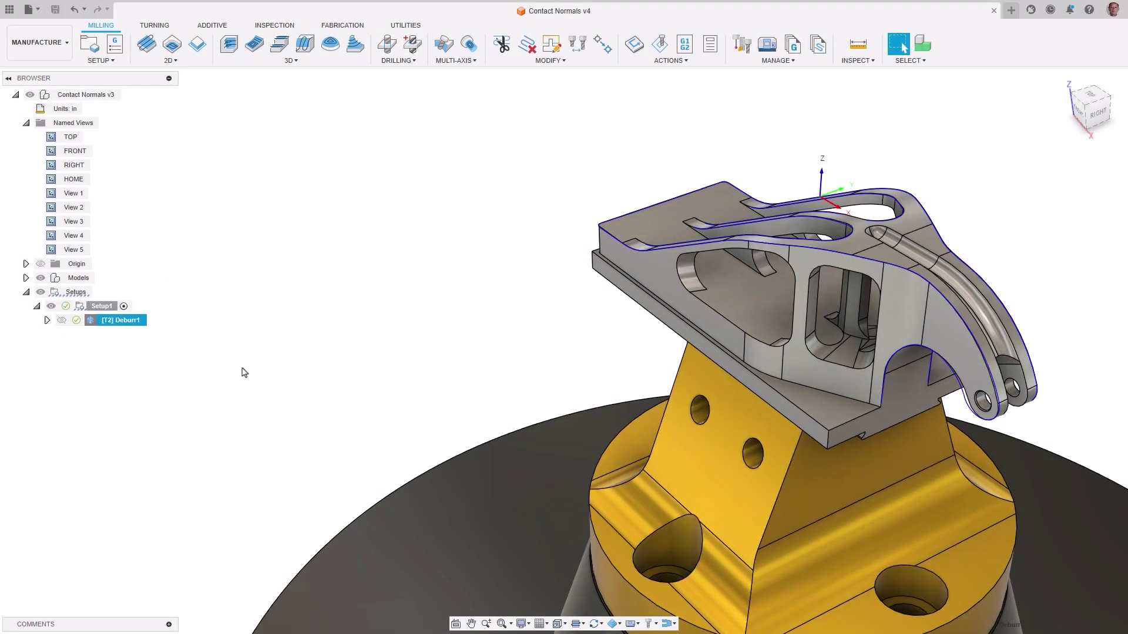
- Open Deburr1's toolpath moves, select all moves and turn on Show contact normals
right_click(108, 321)
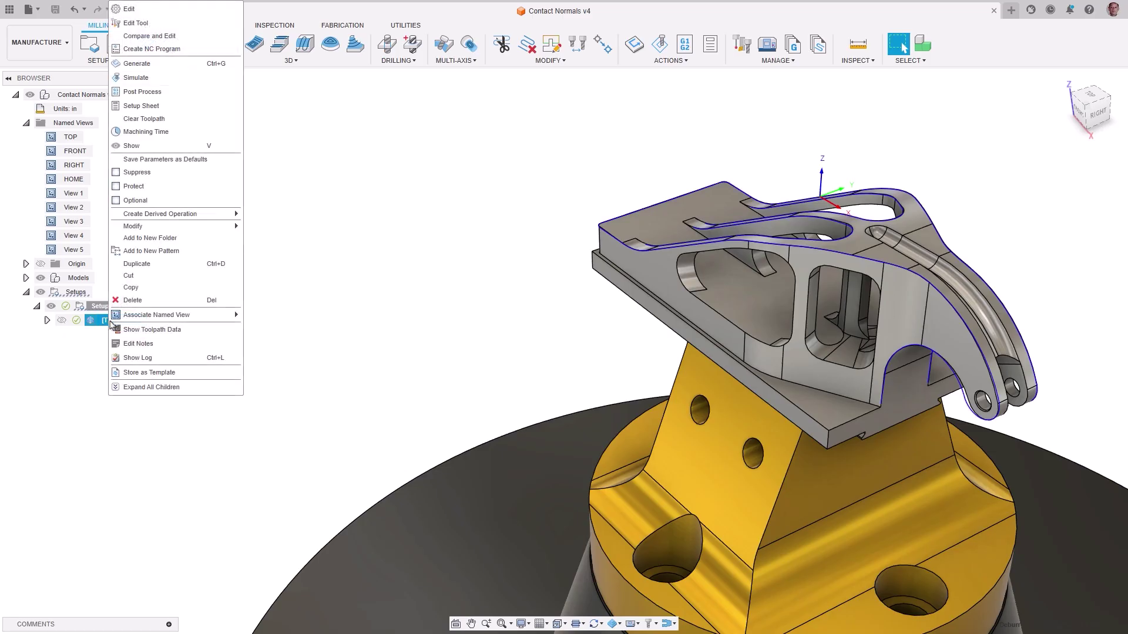
click(139, 330)
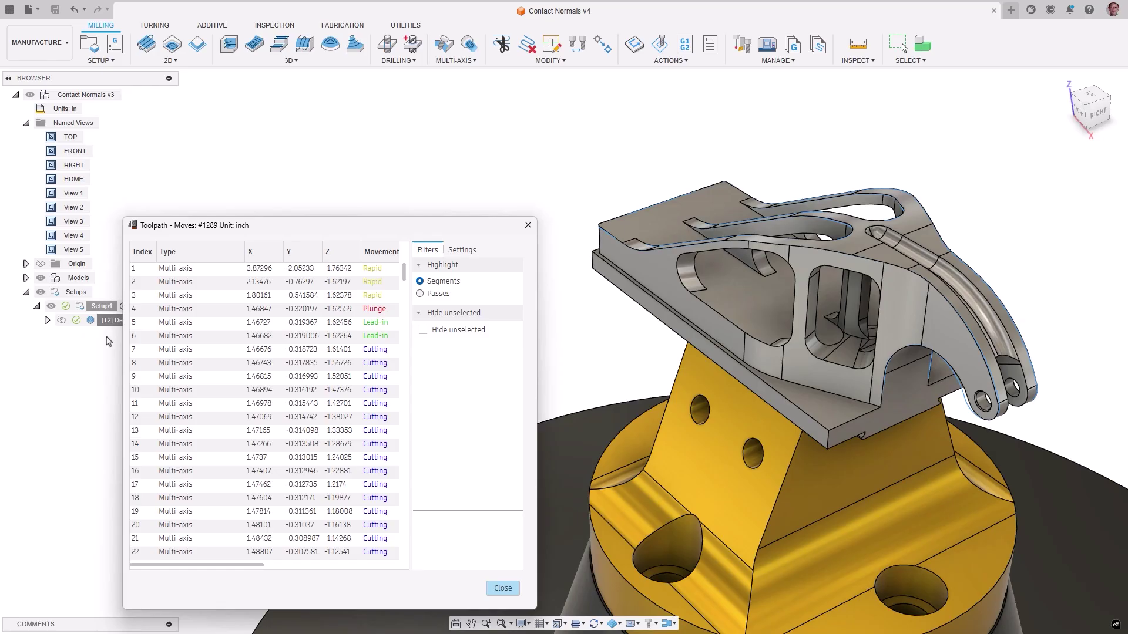
click(177, 270)
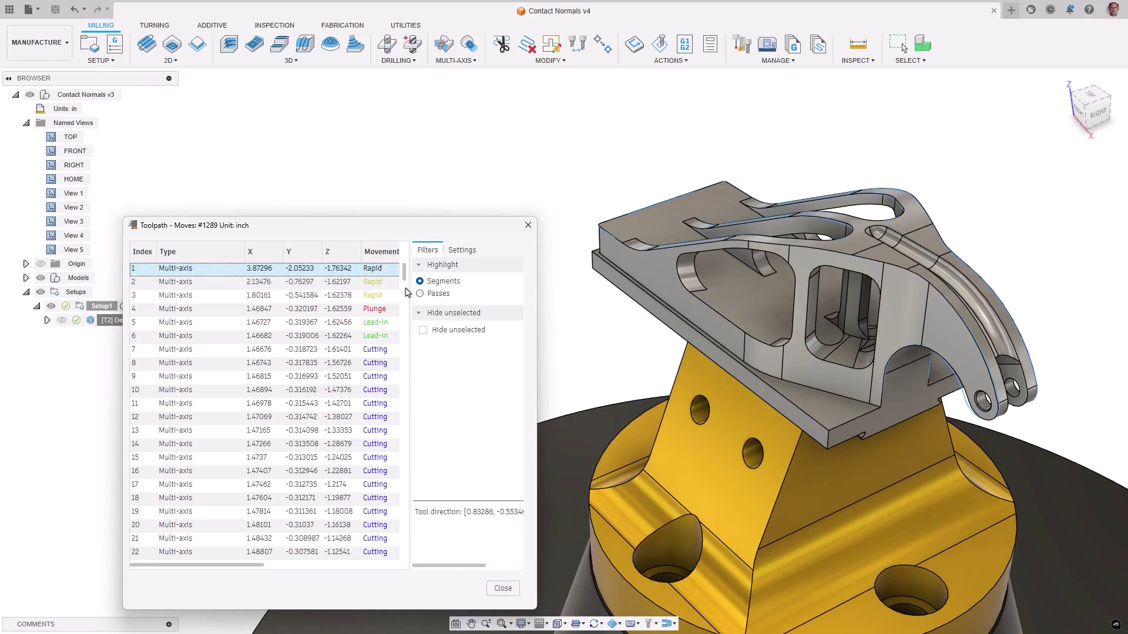
scroll(406, 302, down, 20)
drag(404, 299, 406, 557)
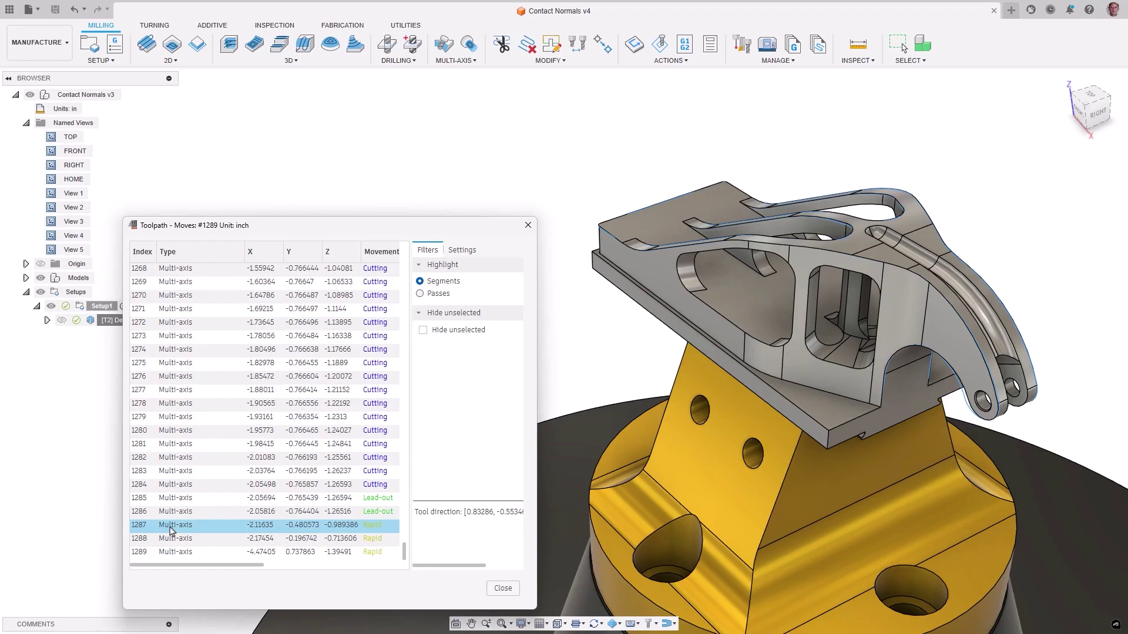
click(157, 552)
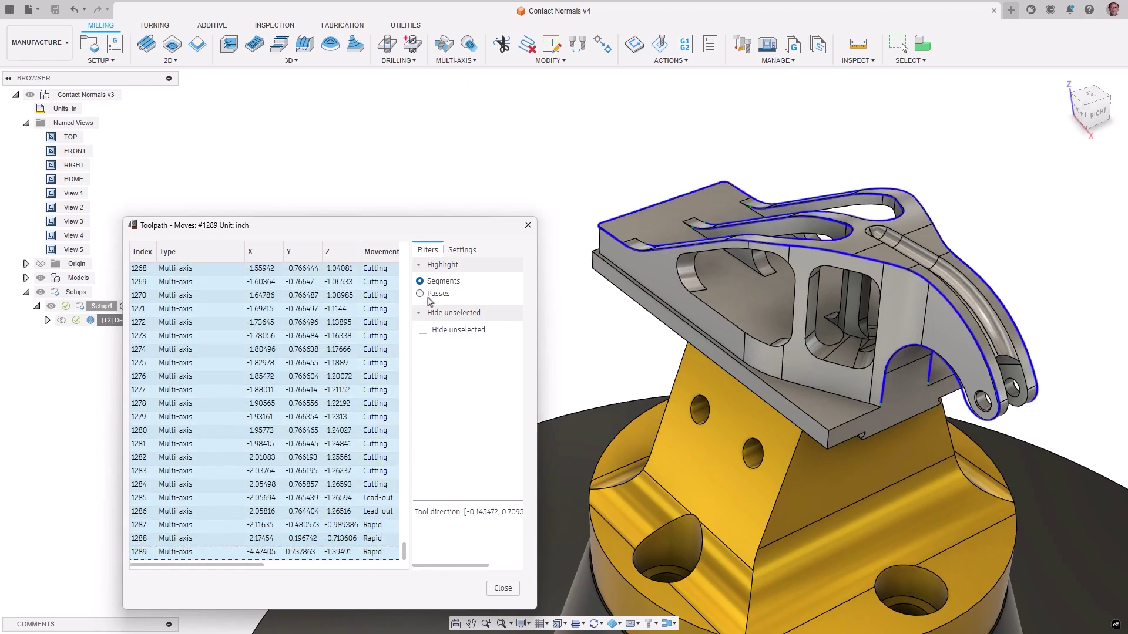
click(459, 250)
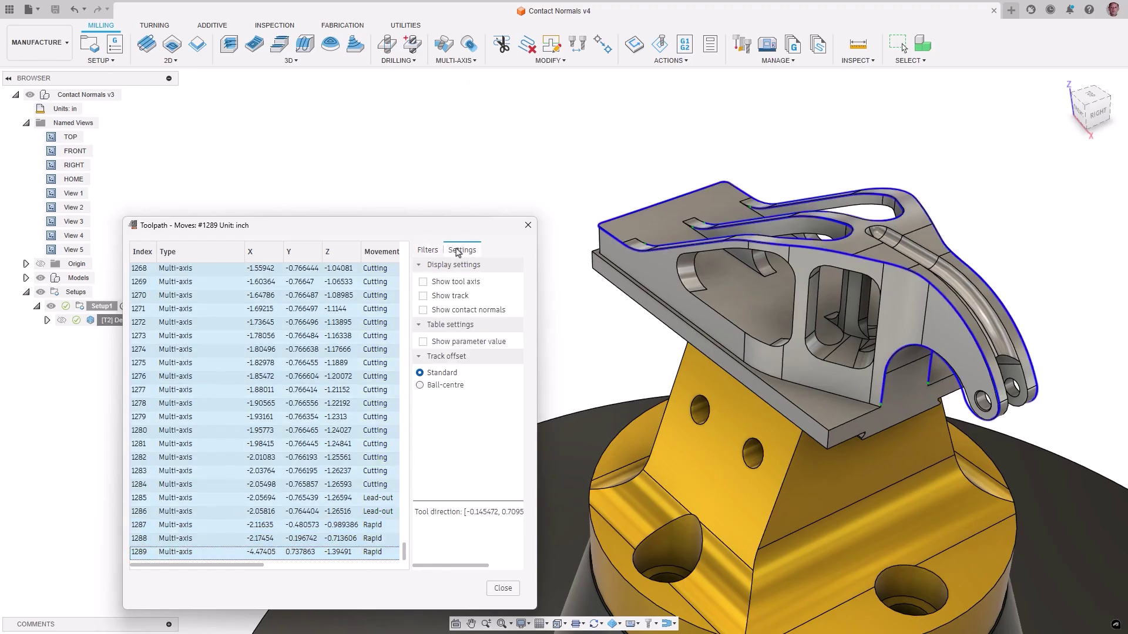
click(423, 310)
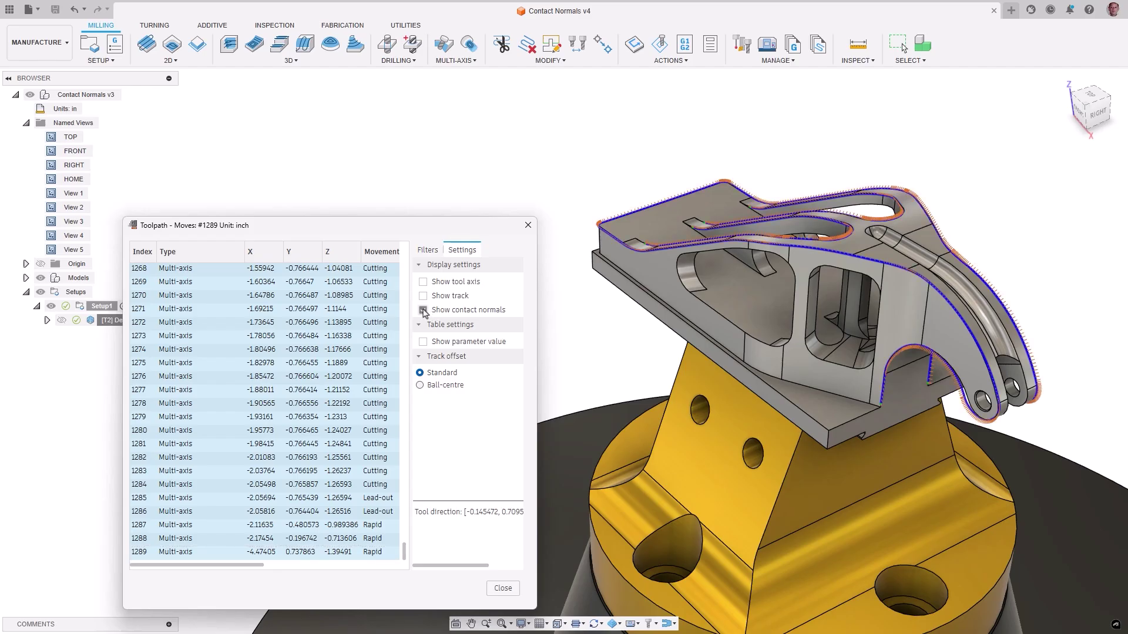
- Inspect the contact normals from saved views View 2 through View 5
click(50, 209)
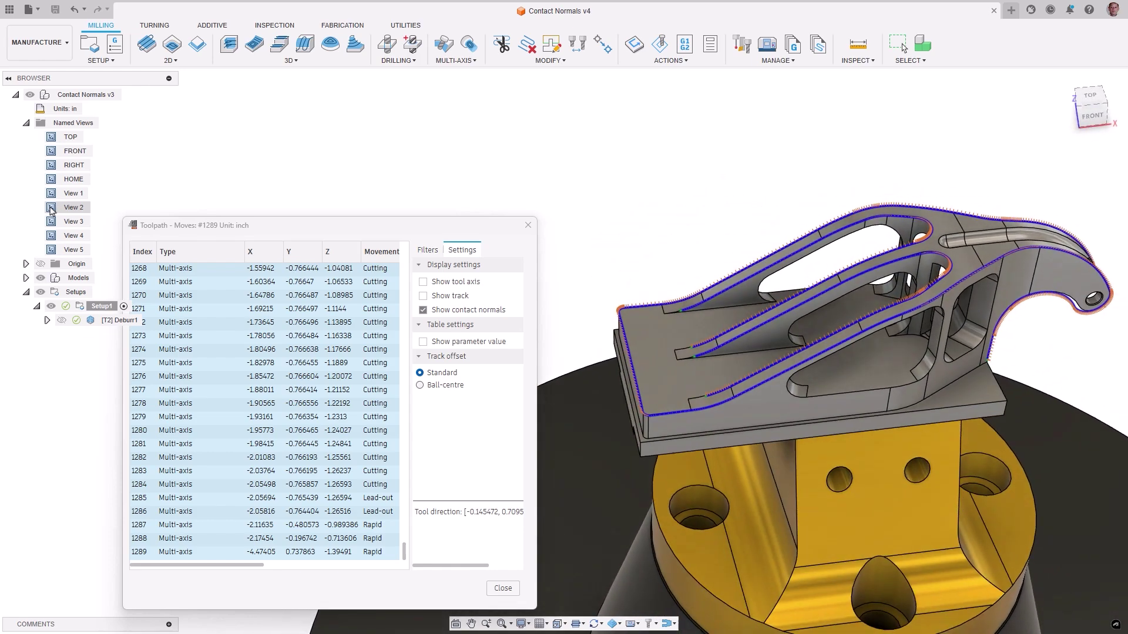
double_click(50, 222)
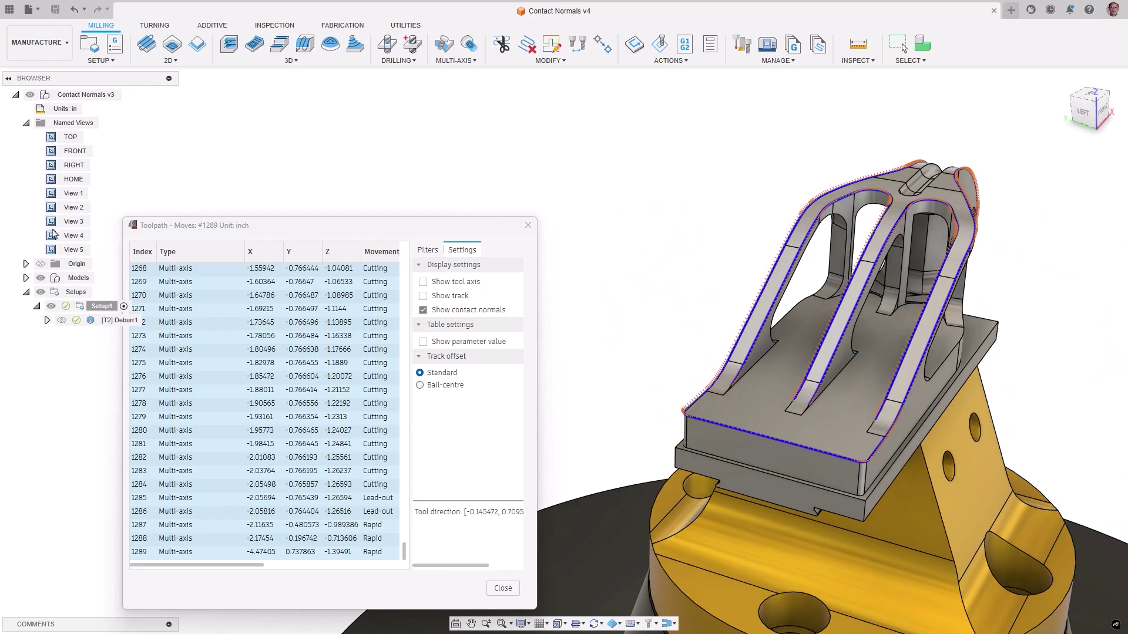
double_click(52, 236)
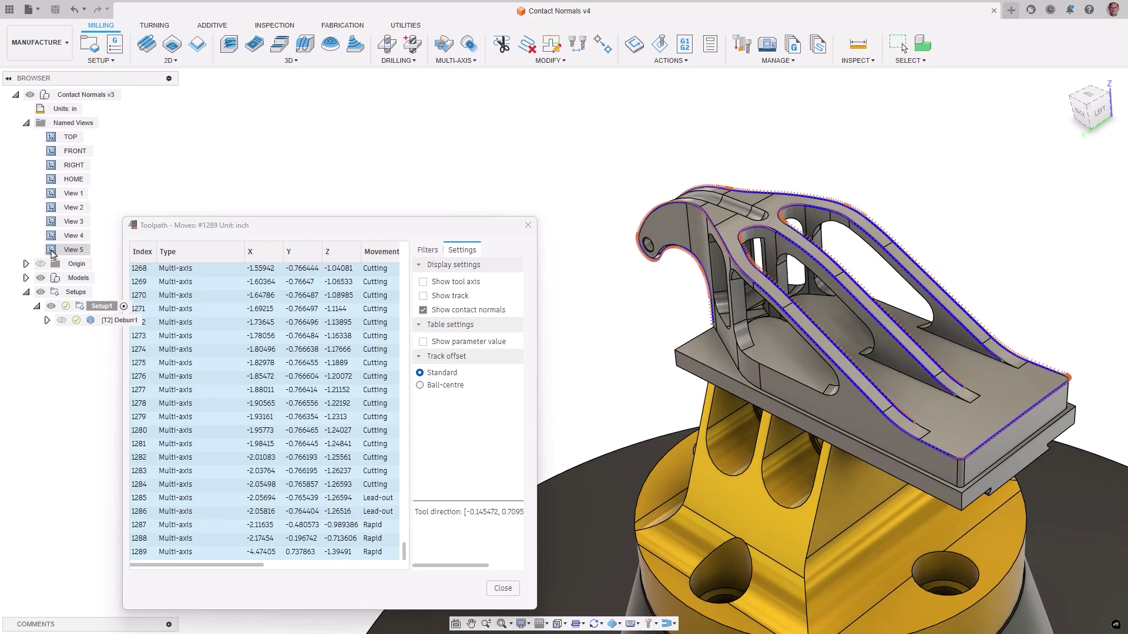
double_click(52, 252)
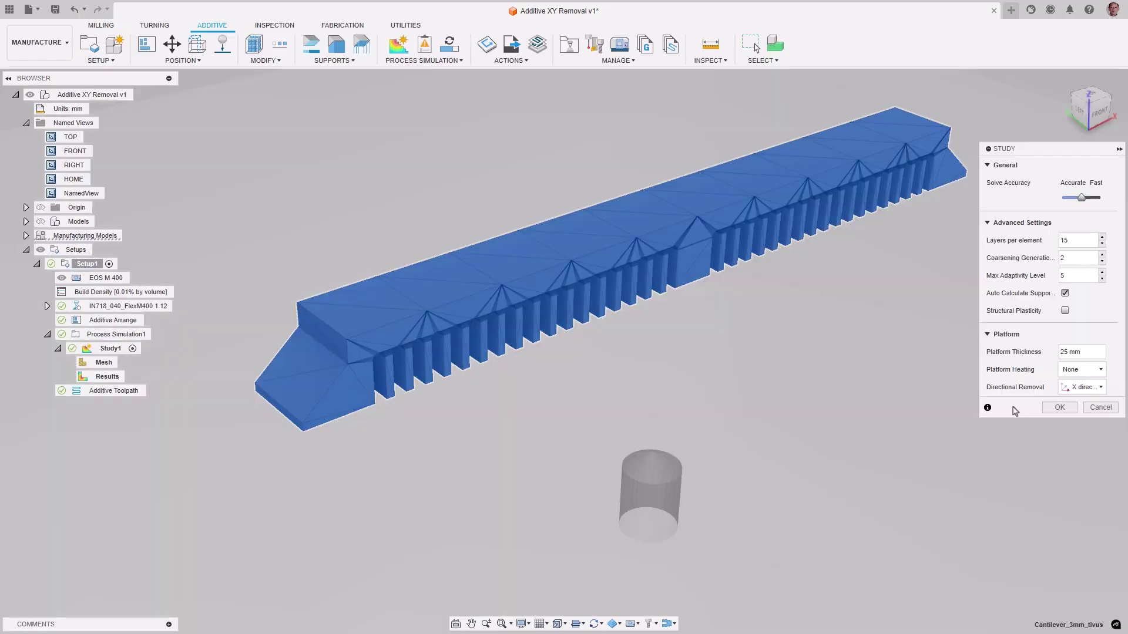
- Set Study1's Directional Removal to X direction
click(1099, 388)
click(1085, 414)
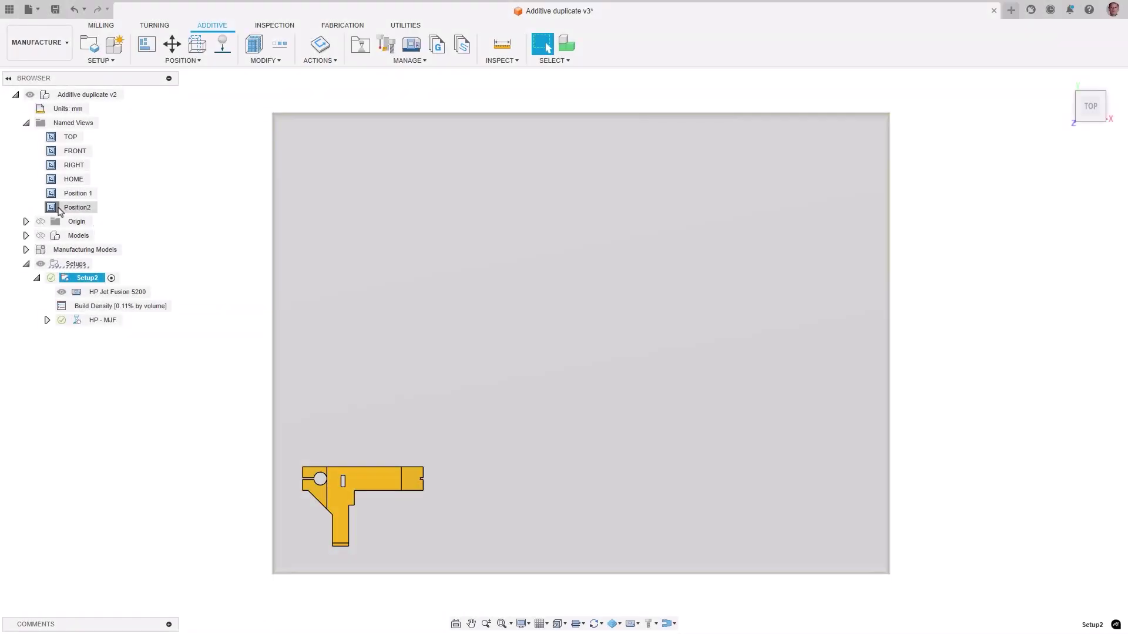
- From the Position2 view, start Modify > Duplicate and set placement to Along XYZ Axis (Bounding Box)
double_click(77, 207)
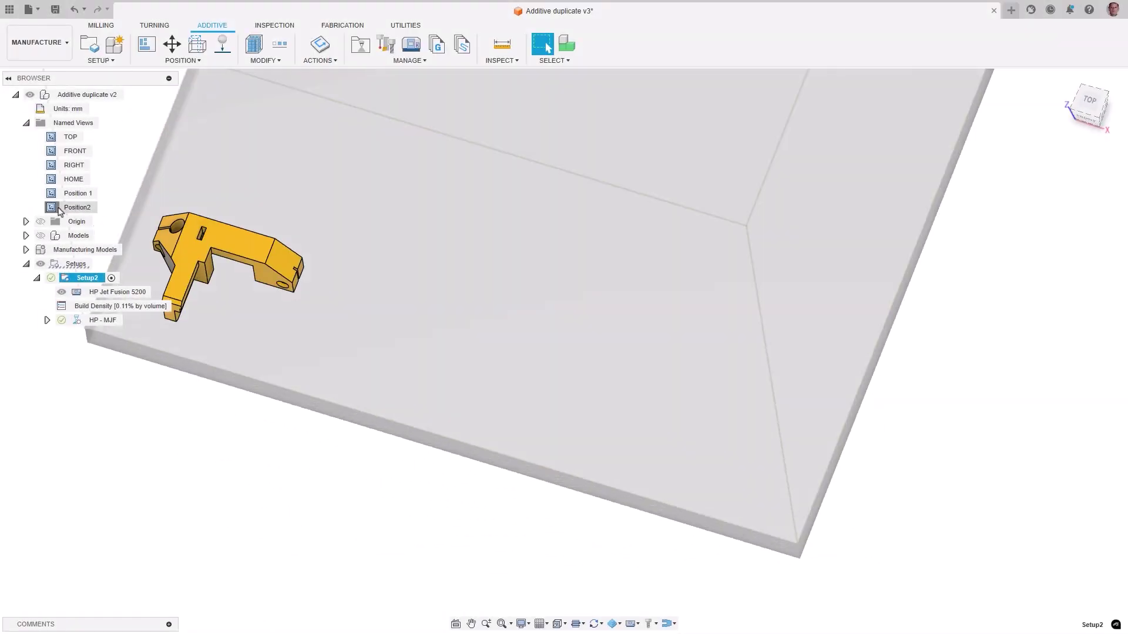
click(264, 61)
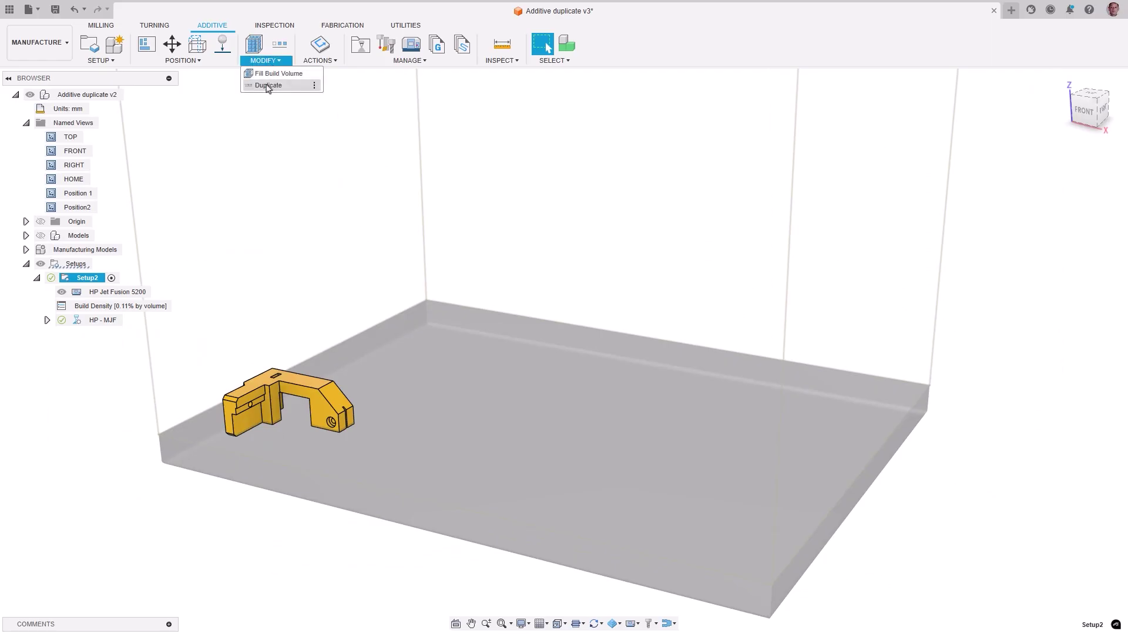
click(267, 86)
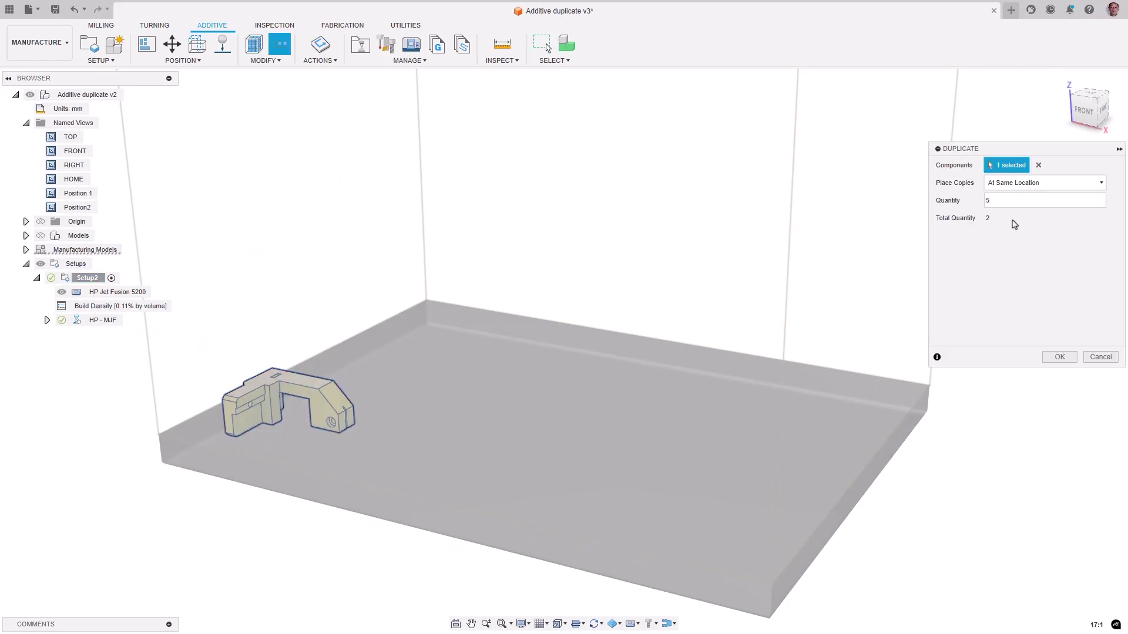
click(1034, 183)
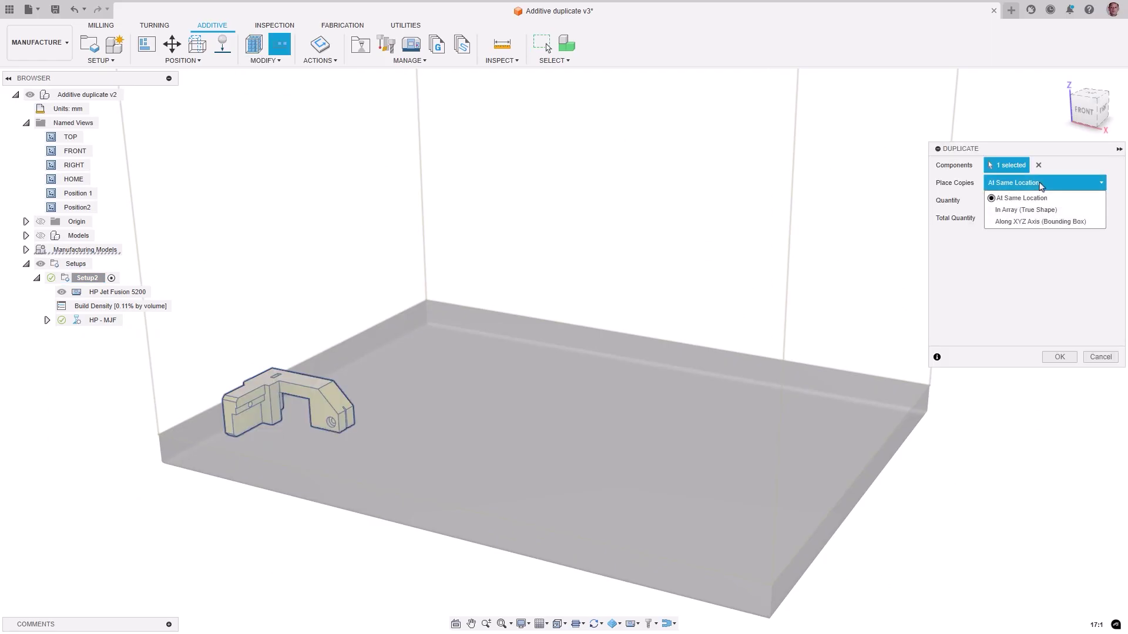
click(1017, 196)
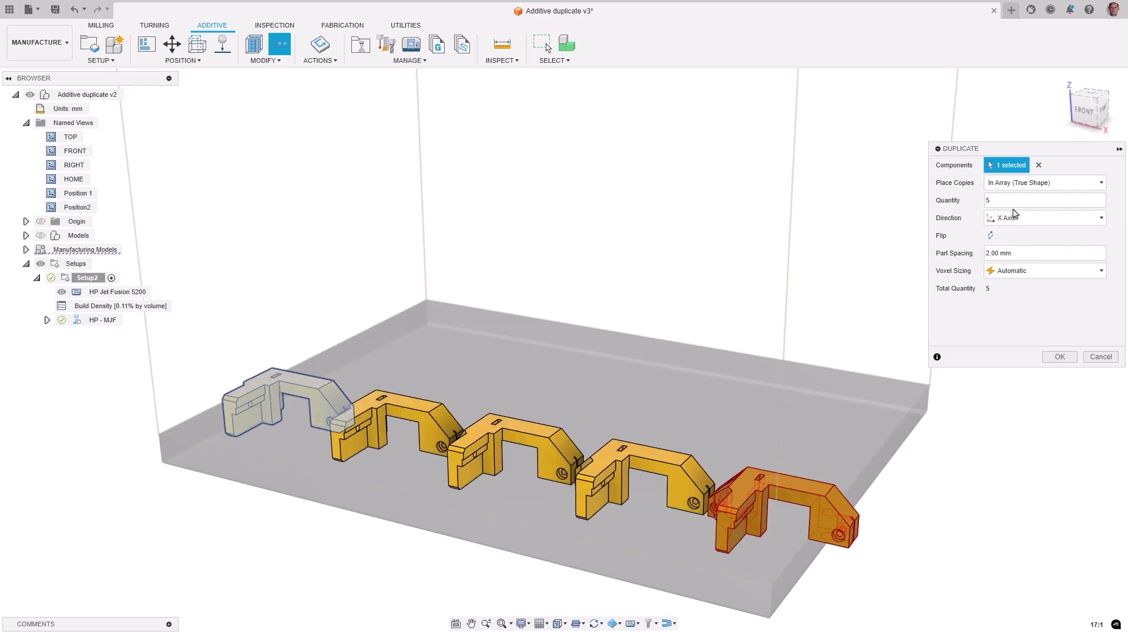
click(1098, 219)
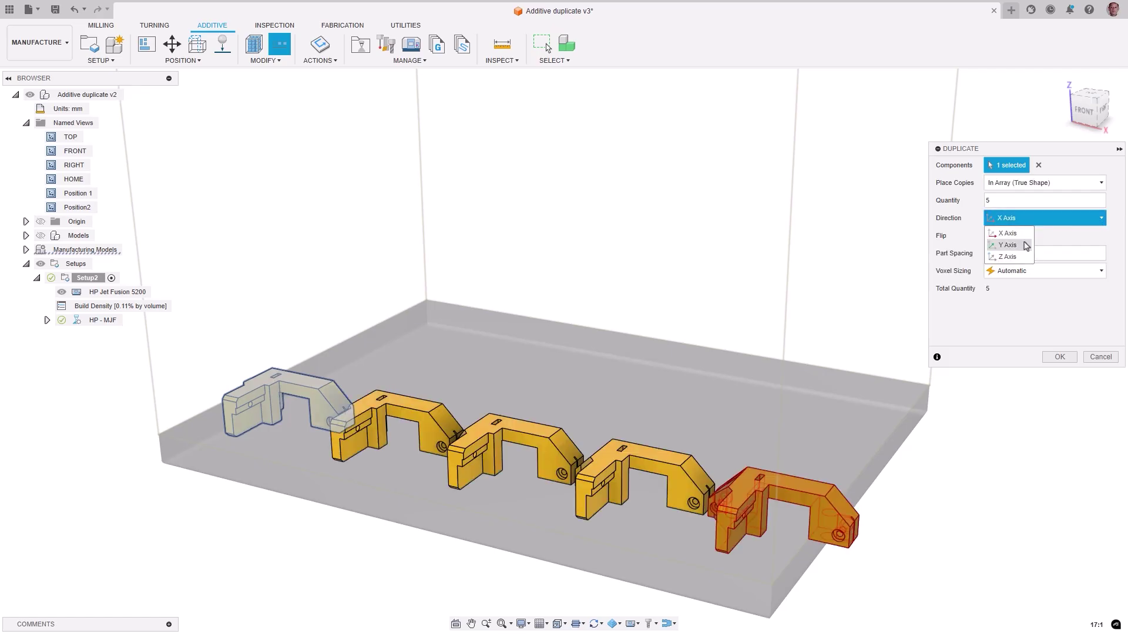
click(1028, 245)
click(1068, 222)
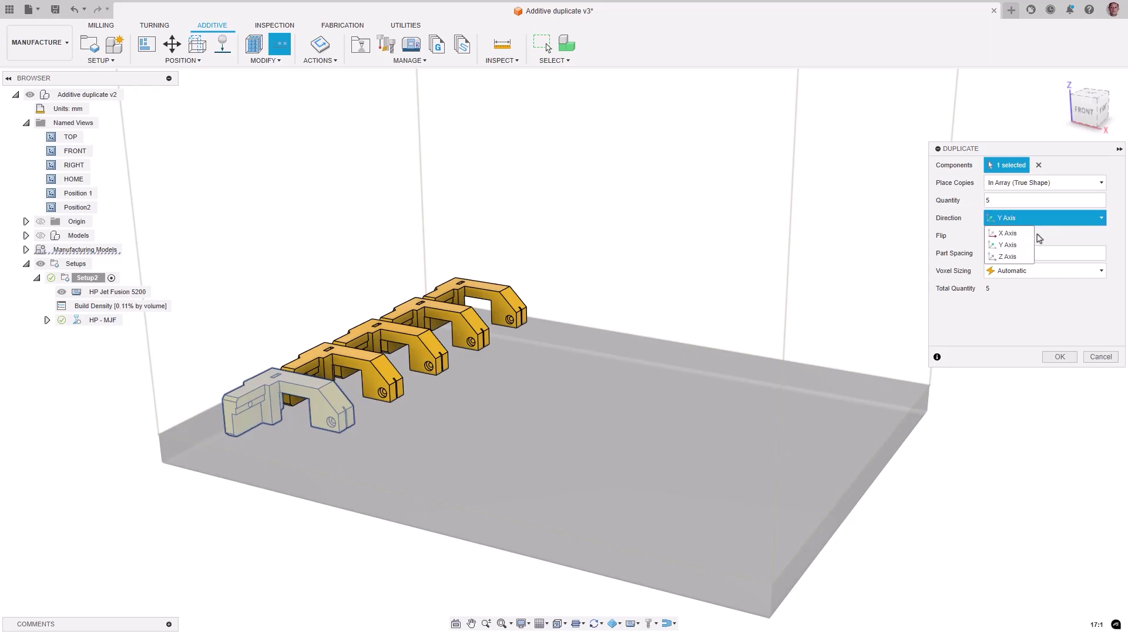
click(1012, 257)
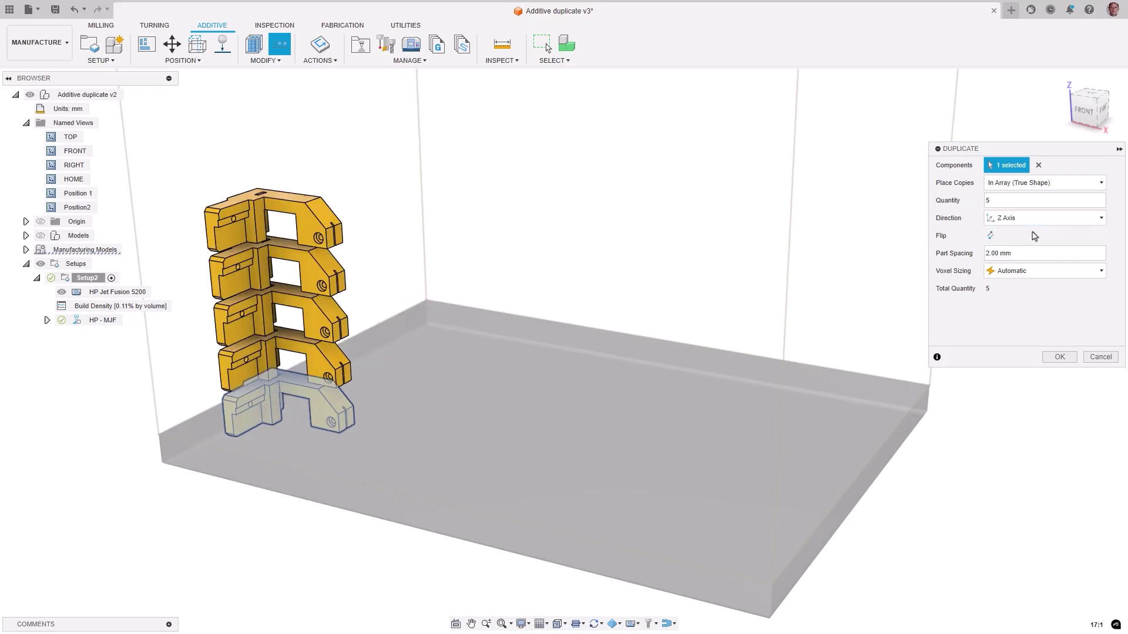
click(1050, 187)
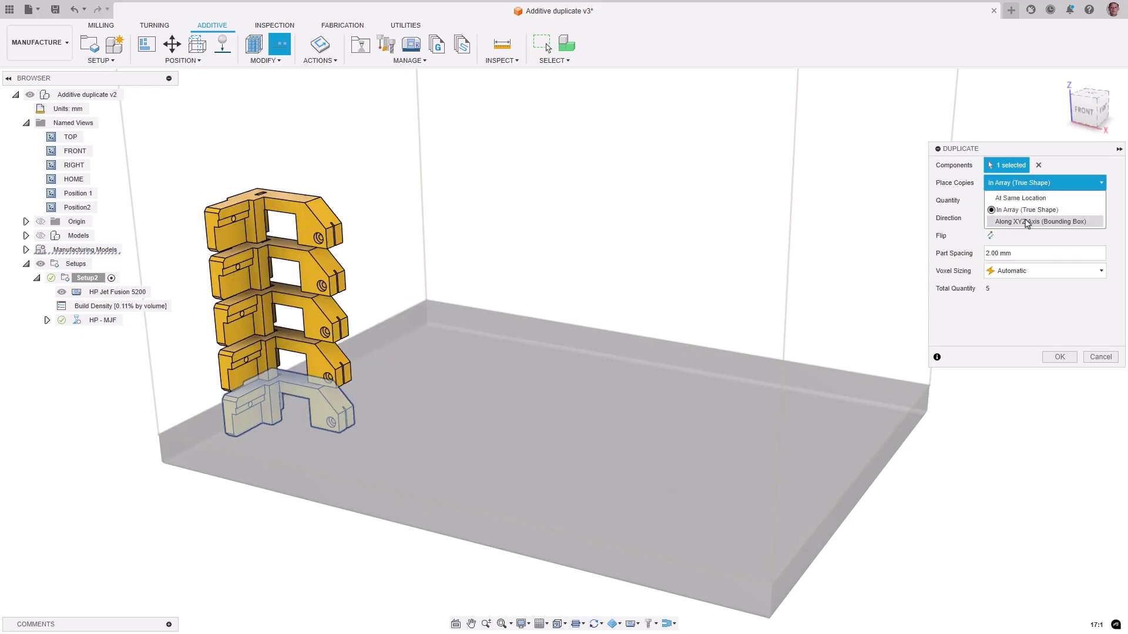
click(1029, 219)
- Set the X, Y and Z copy quantities to 4, 4 and 5
click(1016, 215)
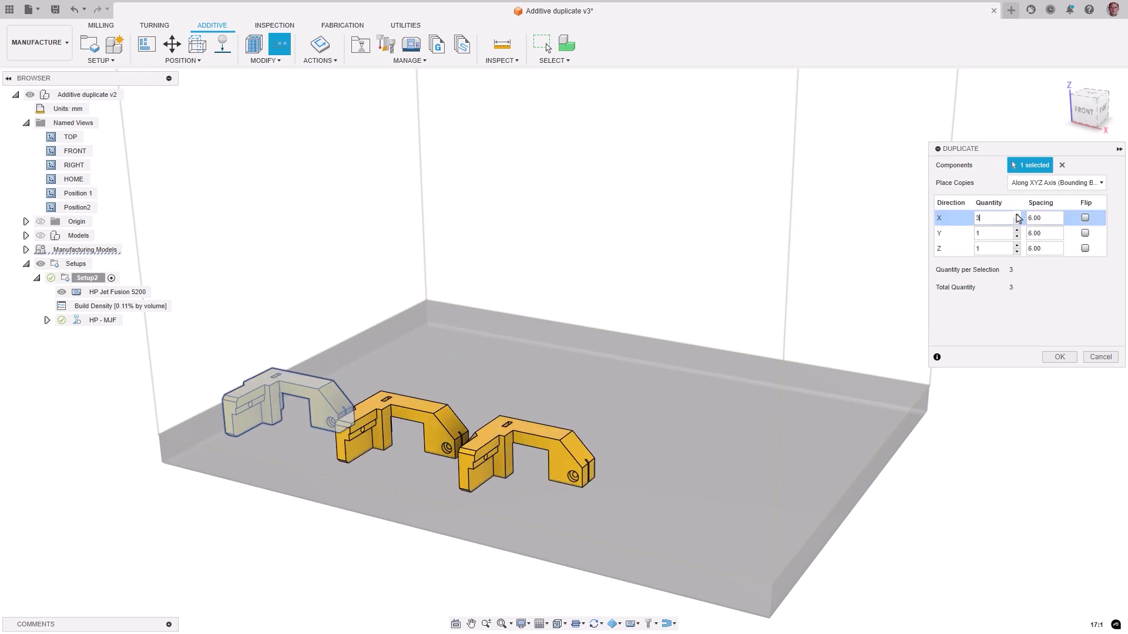
click(1016, 215)
click(1018, 230)
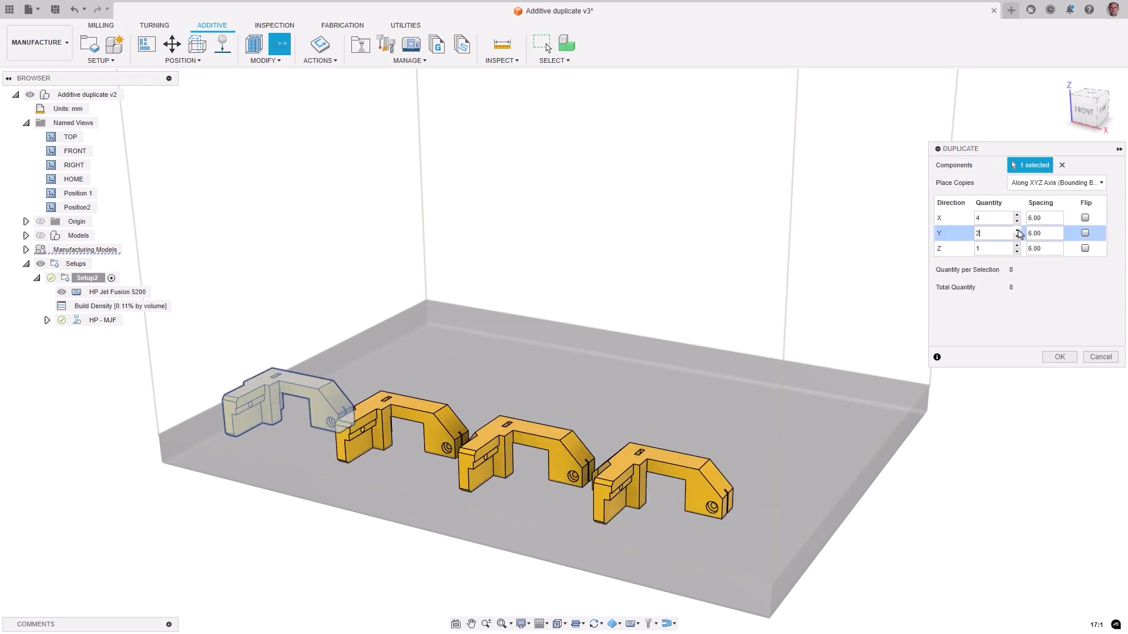
click(1018, 230)
click(1018, 230)
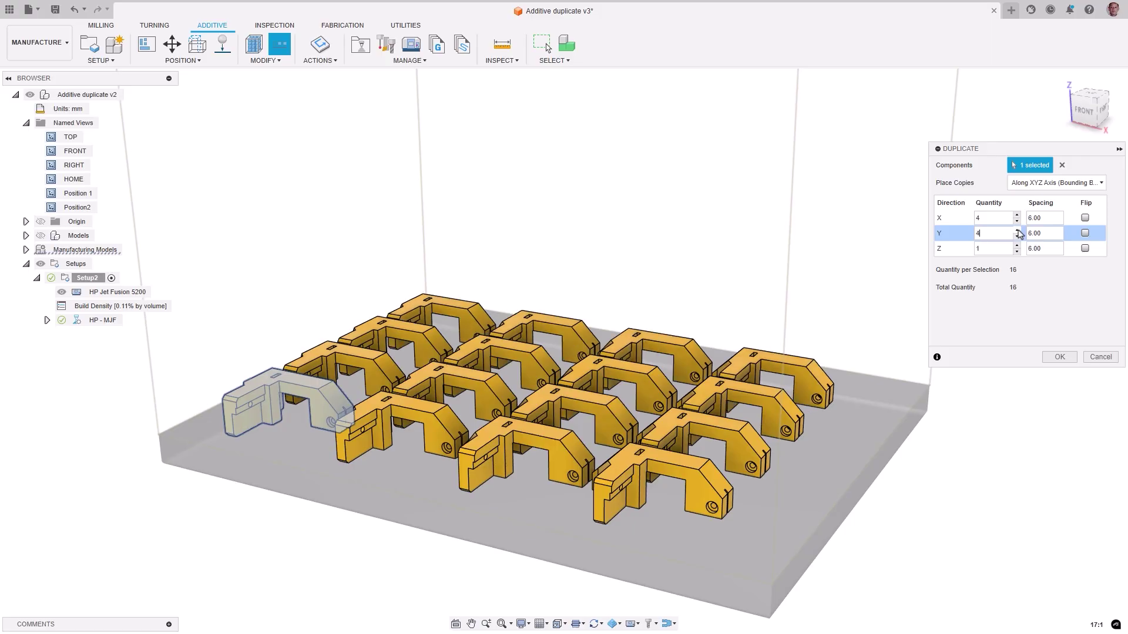
click(1016, 245)
click(1017, 245)
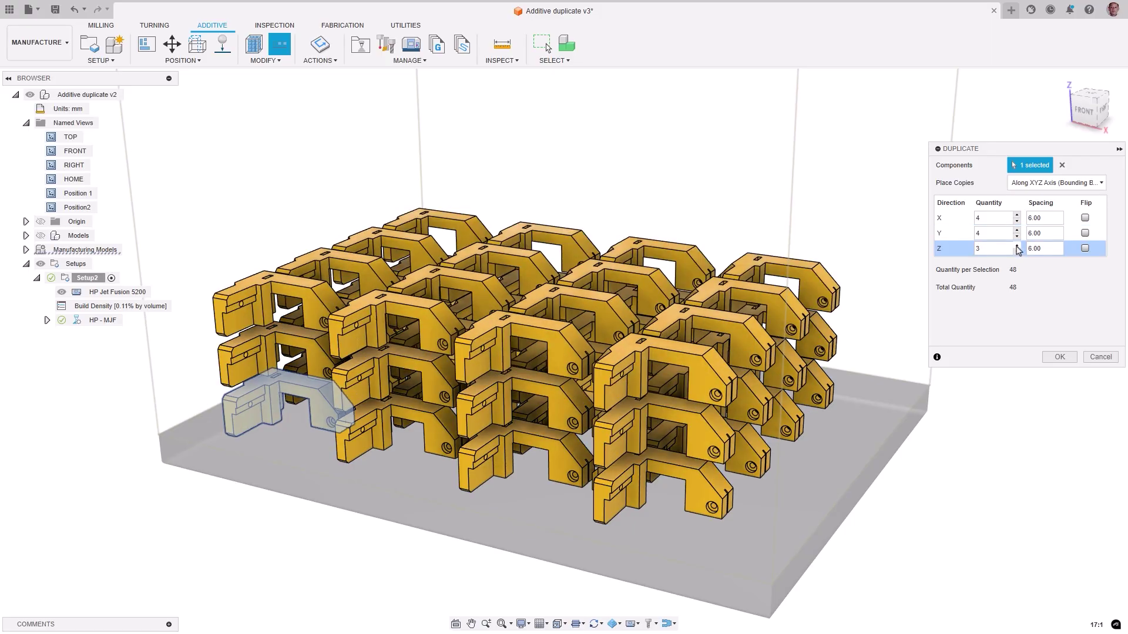
click(1017, 246)
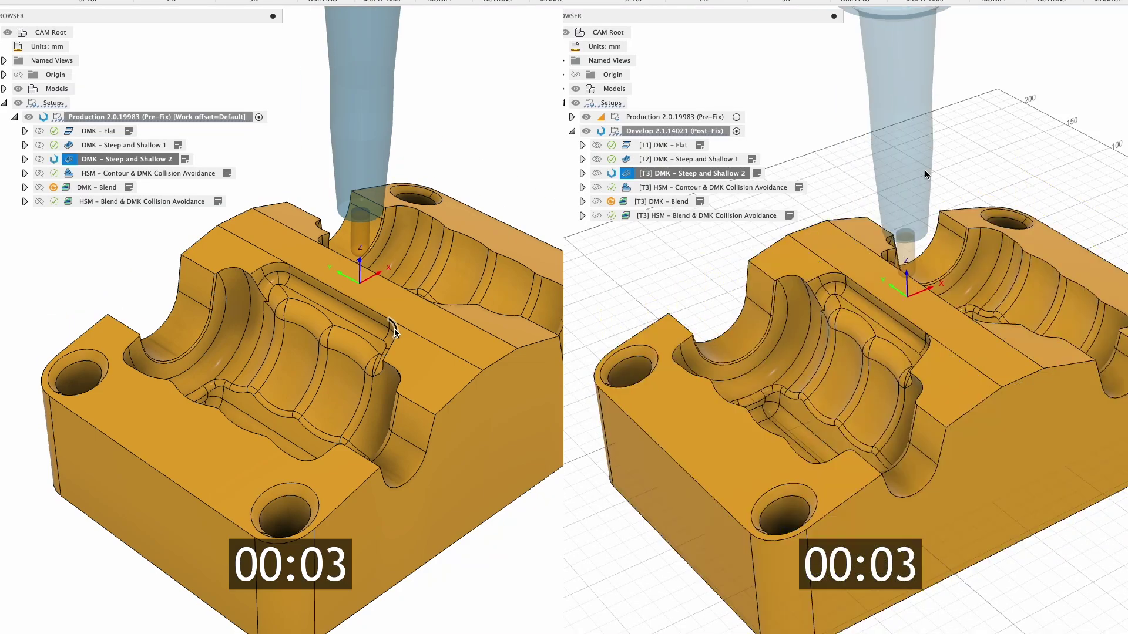
- Expand [T3] DMK – Steep and Shallow 2 in the Develop setup to reveal its tool #3 Ø10mm ball endmill
click(582, 173)
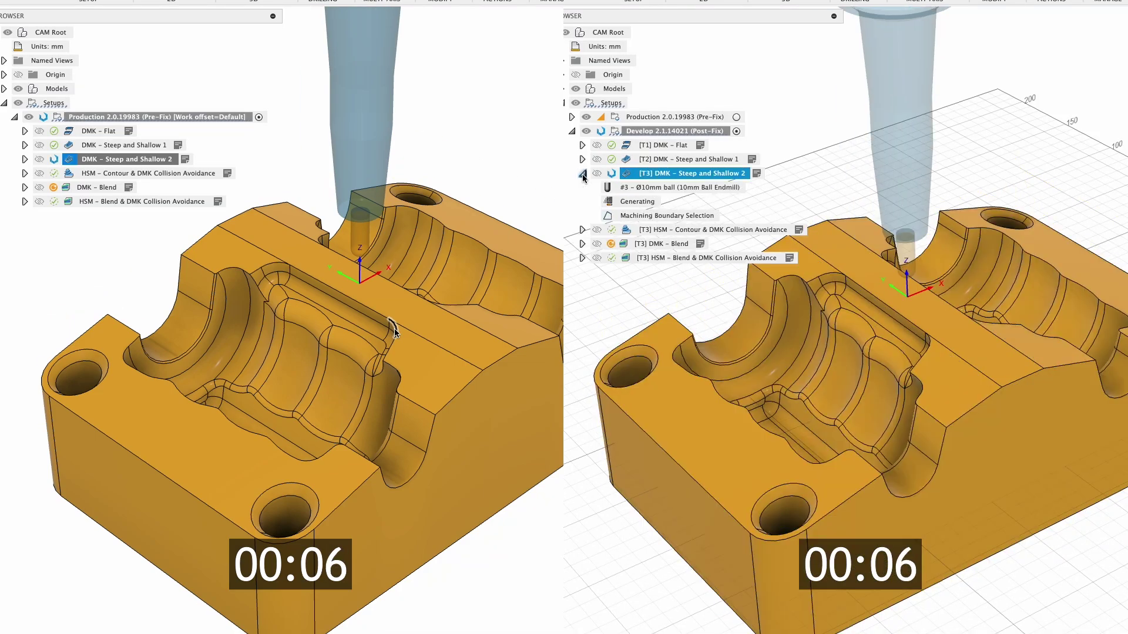